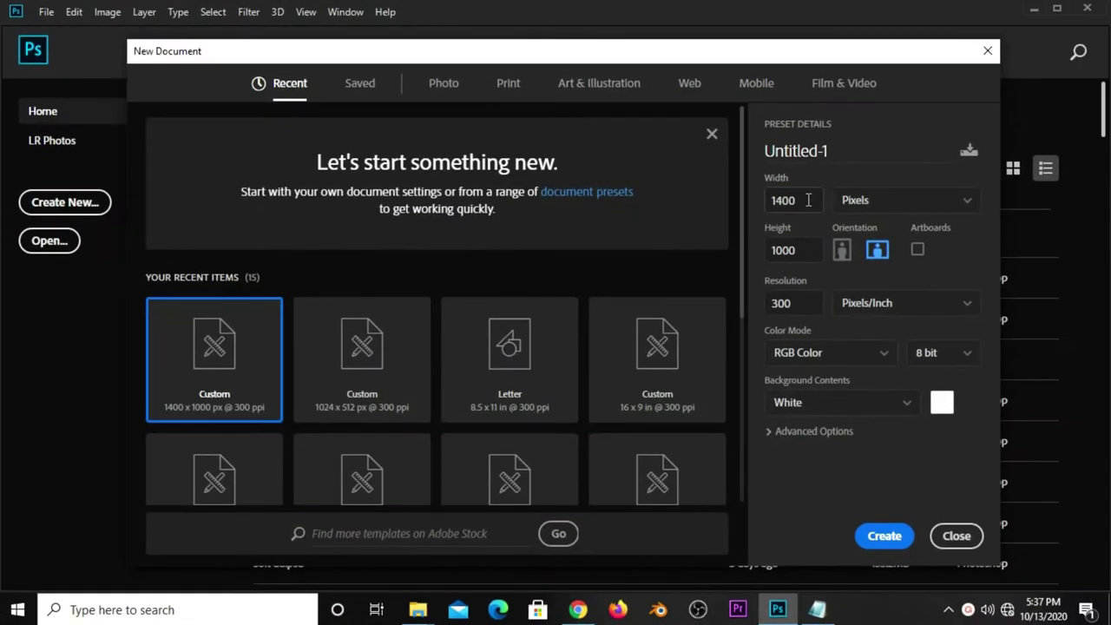
Create a new 1400 × 1000 px document at 300 ppi.
double_click(767, 201)
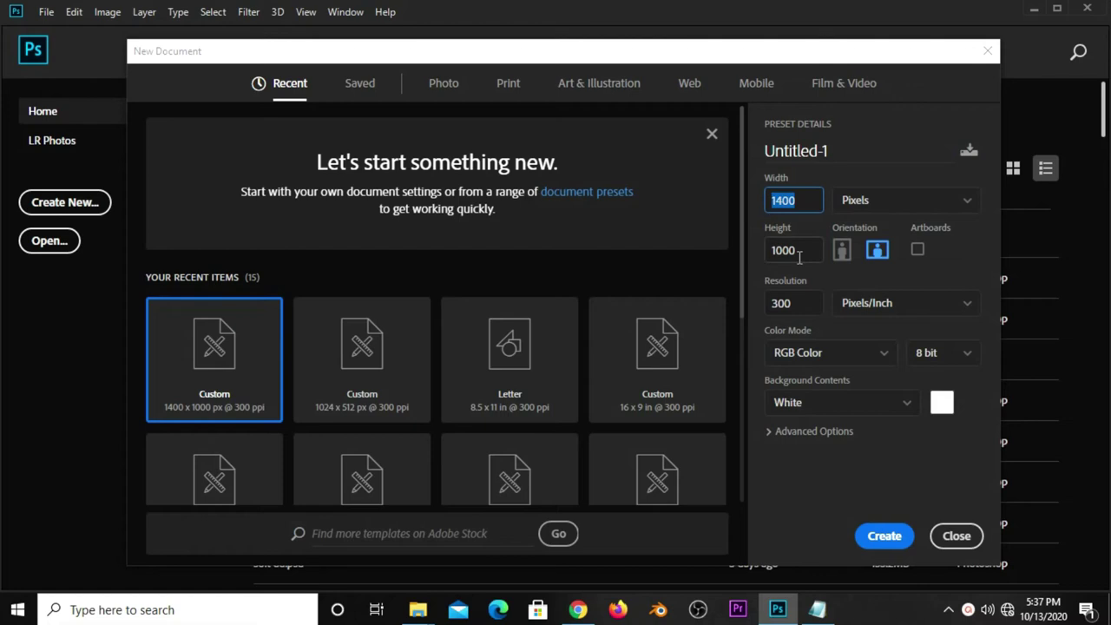
double_click(768, 255)
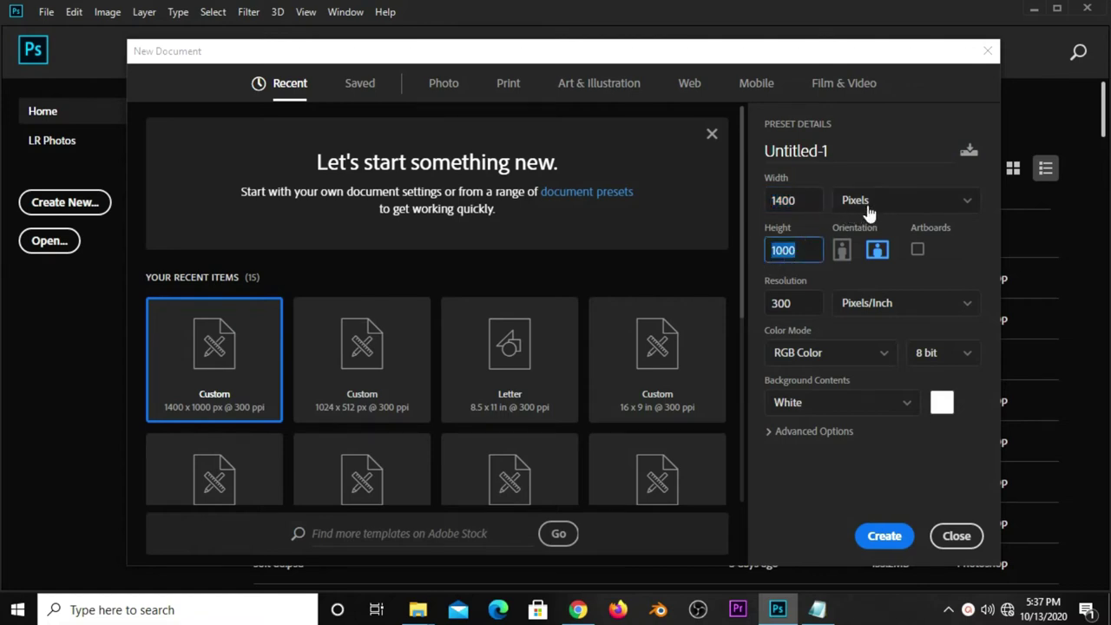
double_click(763, 302)
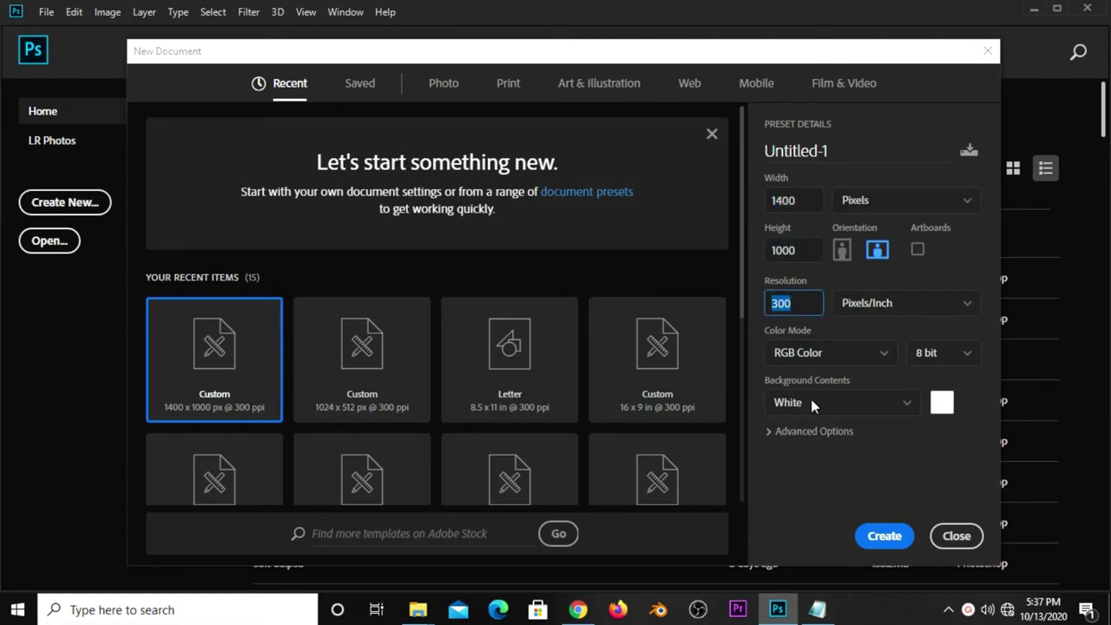
click(884, 535)
key(ctrl+plus)
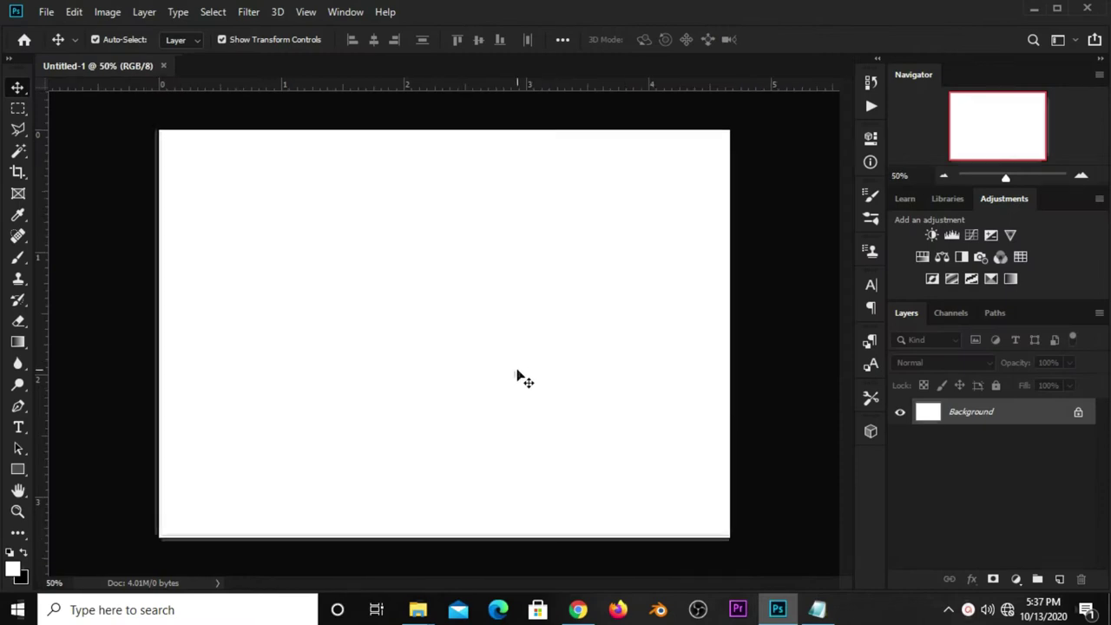
Add a Solid Color fill layer using hex 1e4a8f copied from the notes.
click(1015, 580)
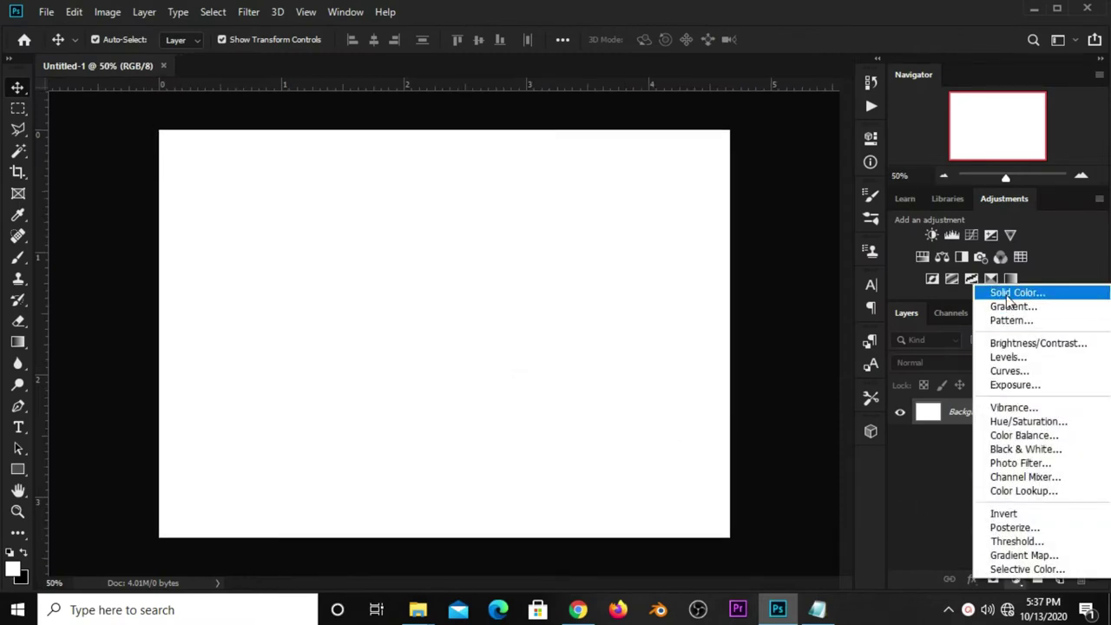
click(1009, 294)
click(817, 609)
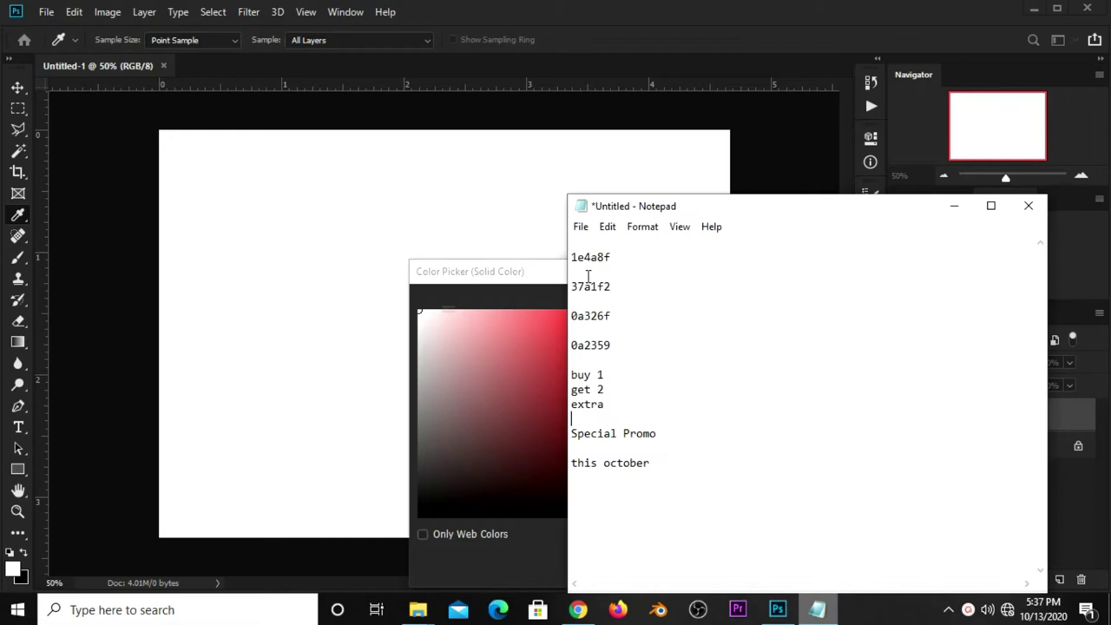
drag(622, 259, 571, 257)
right_click(575, 254)
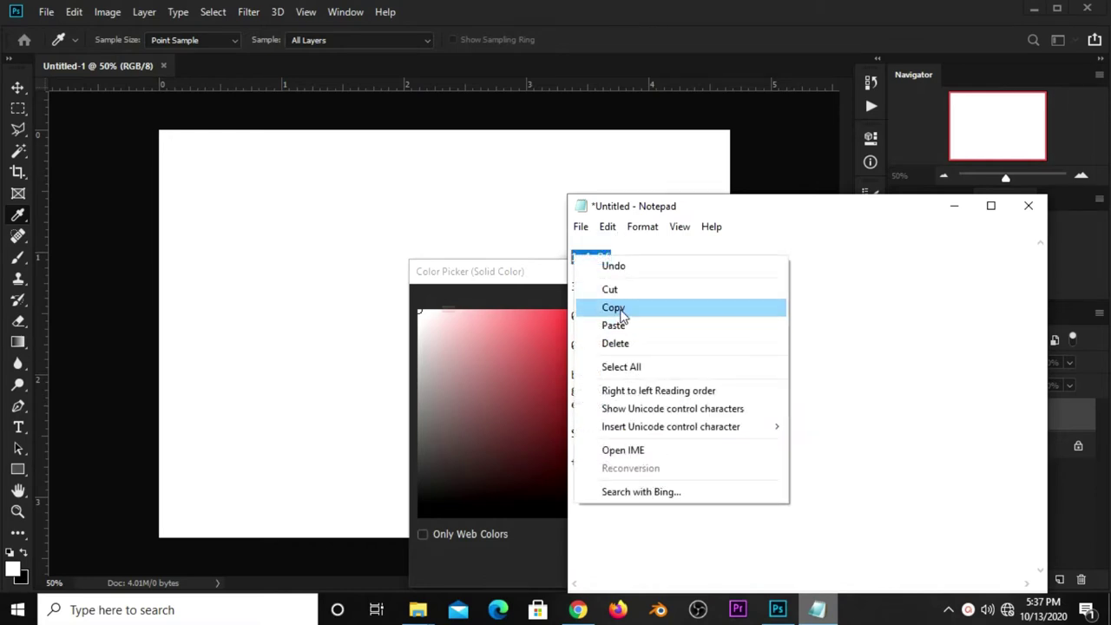
click(618, 308)
click(523, 272)
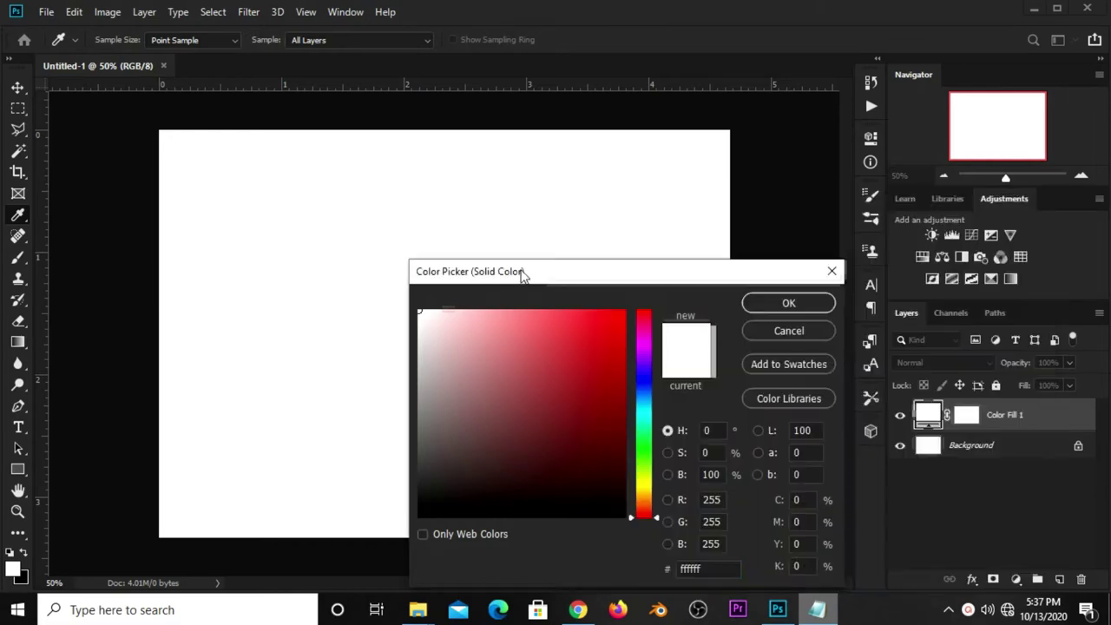
right_click(690, 566)
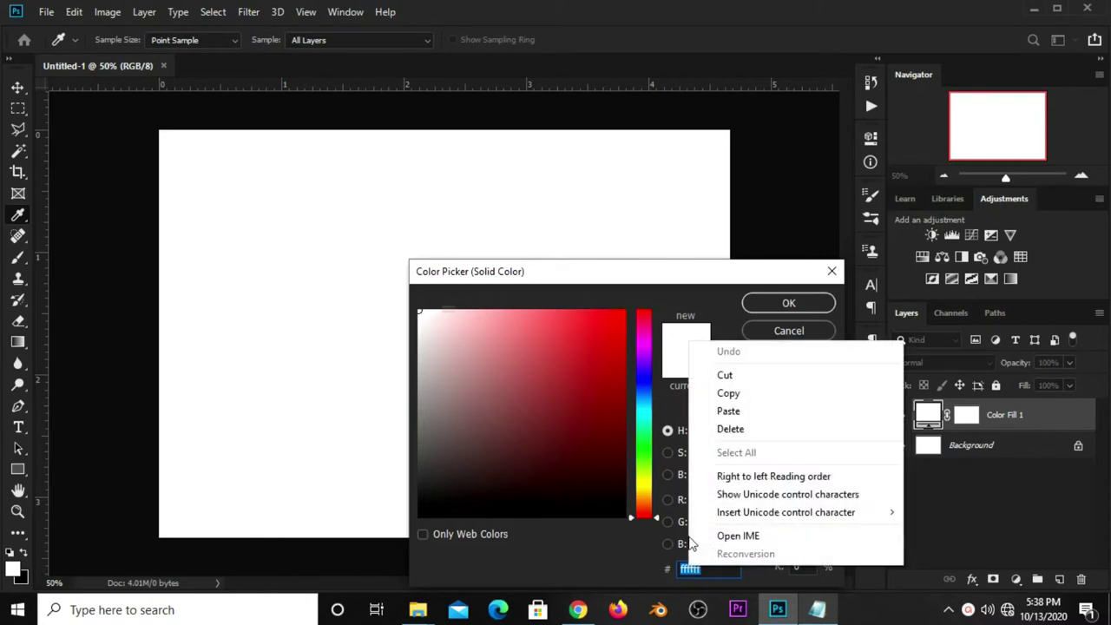
click(720, 411)
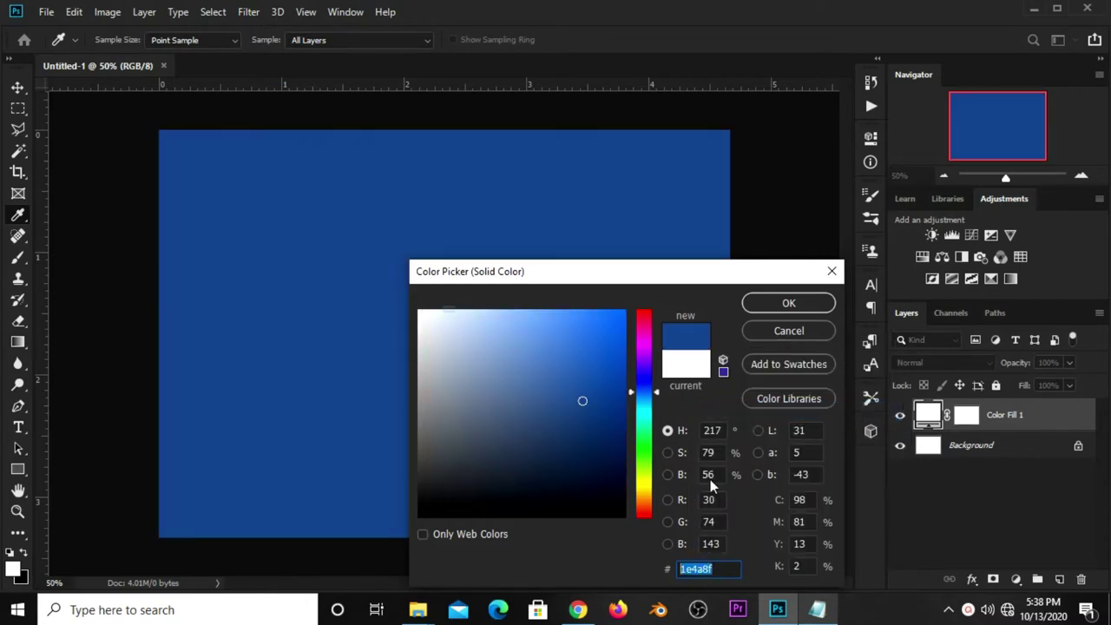
click(785, 303)
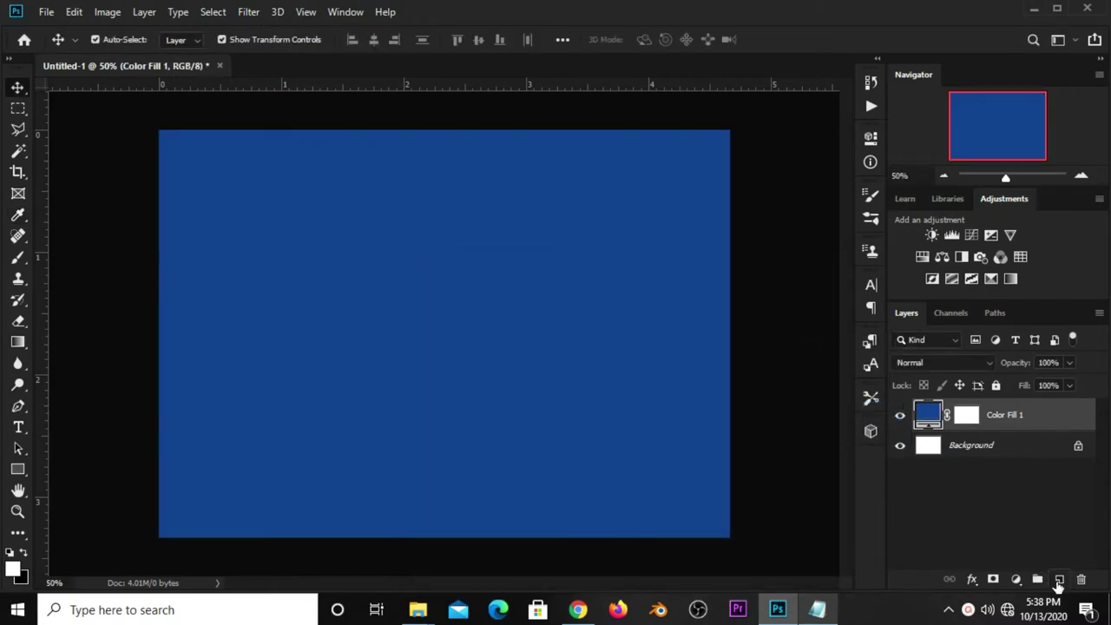
click(1058, 580)
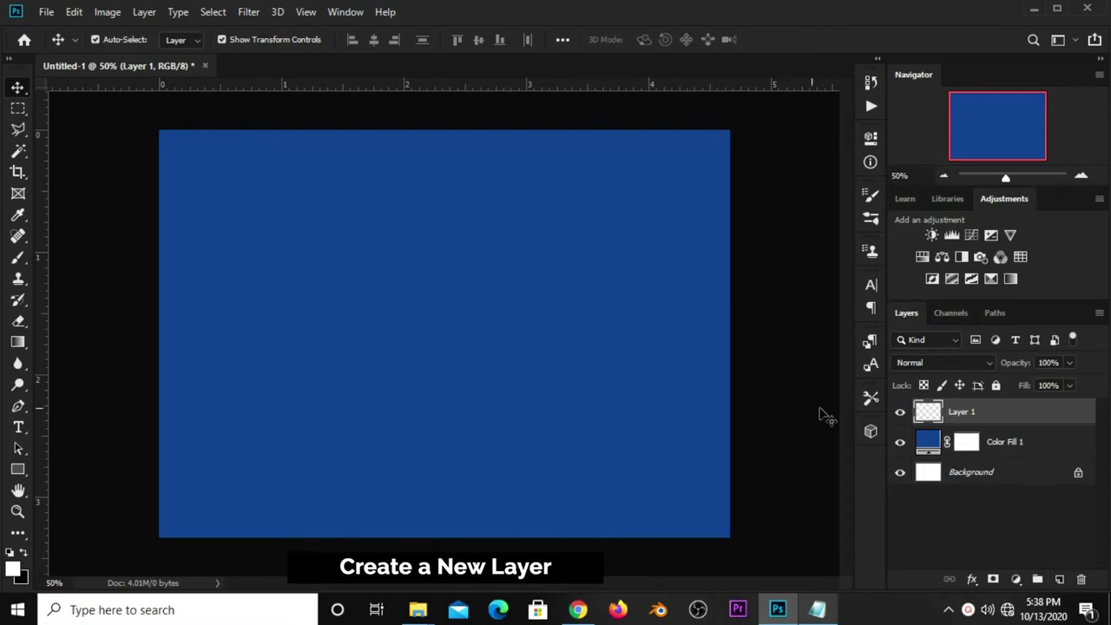
With the Brush Tool, set the foreground colour to 37a1f2 from the notes.
click(816, 609)
drag(611, 287, 578, 286)
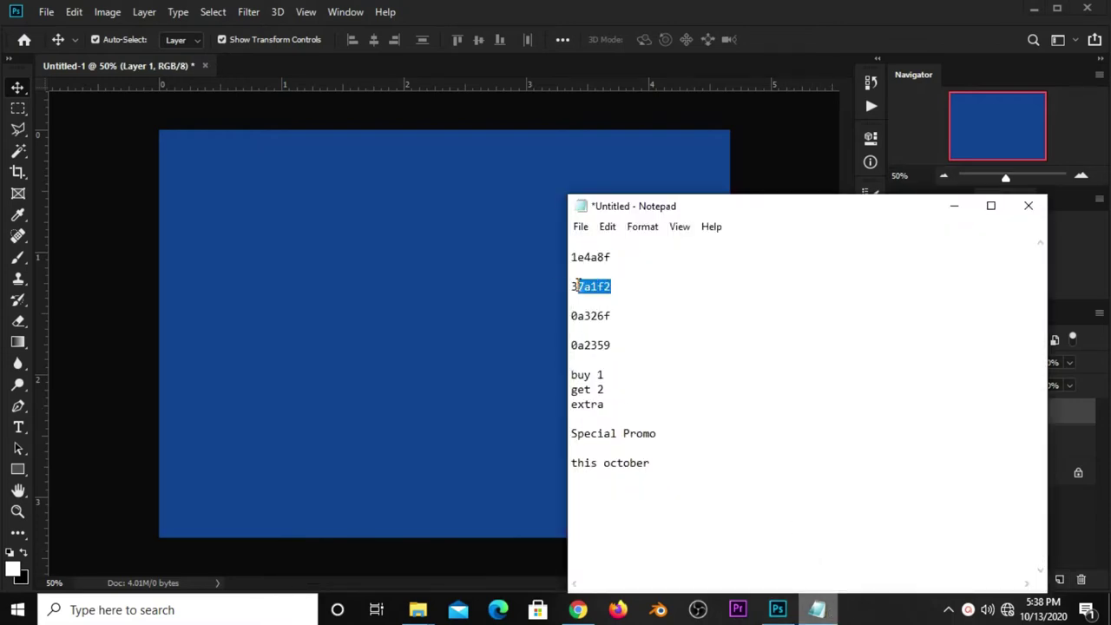
right_click(580, 286)
click(620, 335)
click(463, 301)
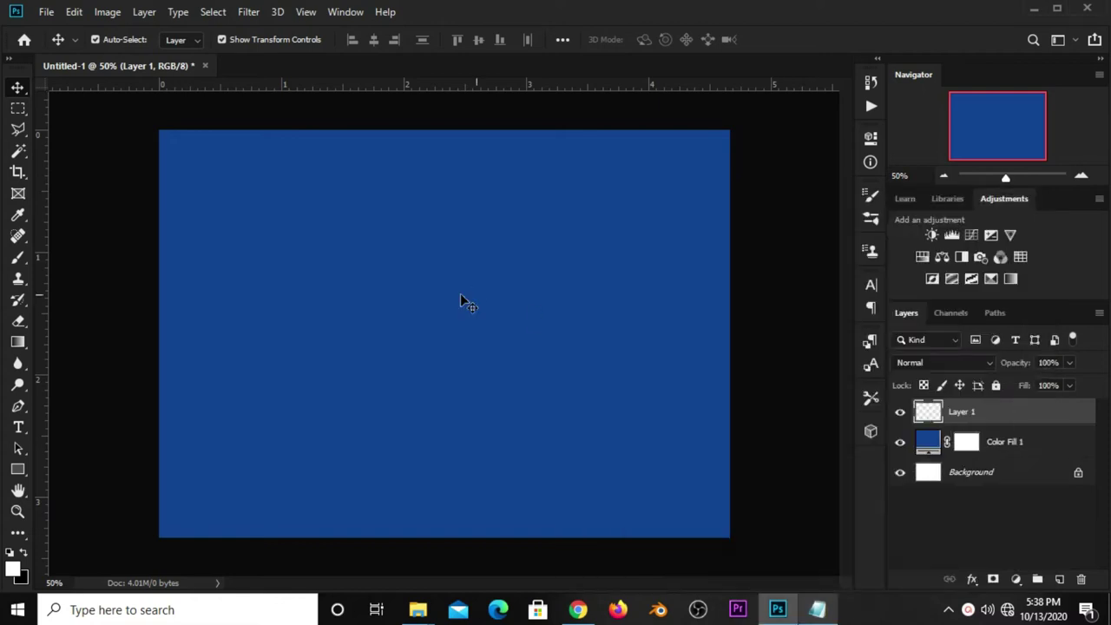
click(17, 257)
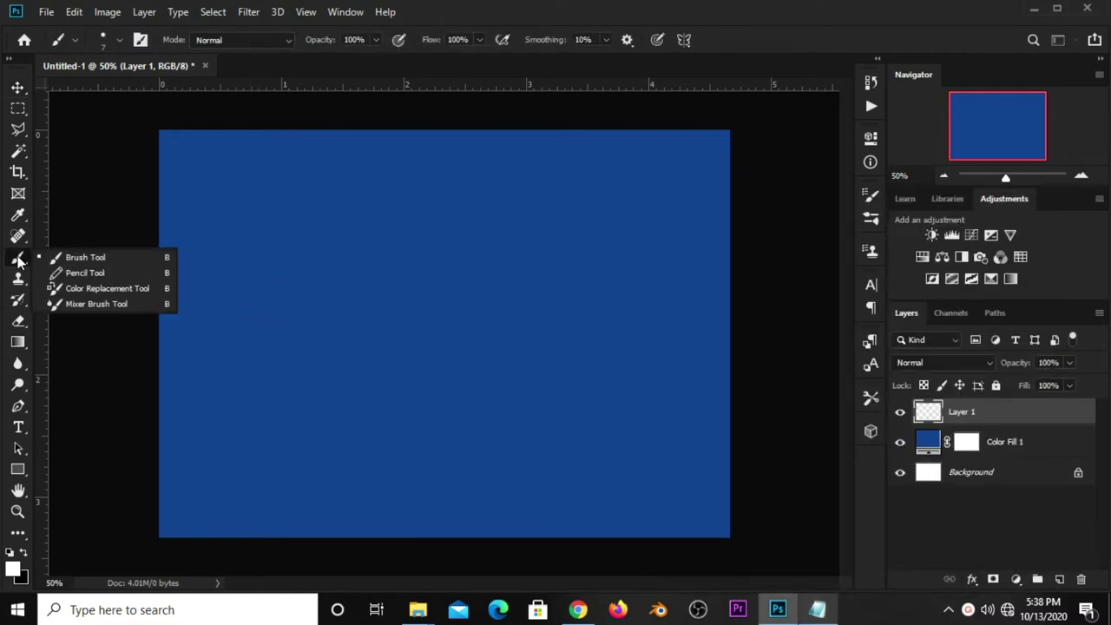
click(12, 570)
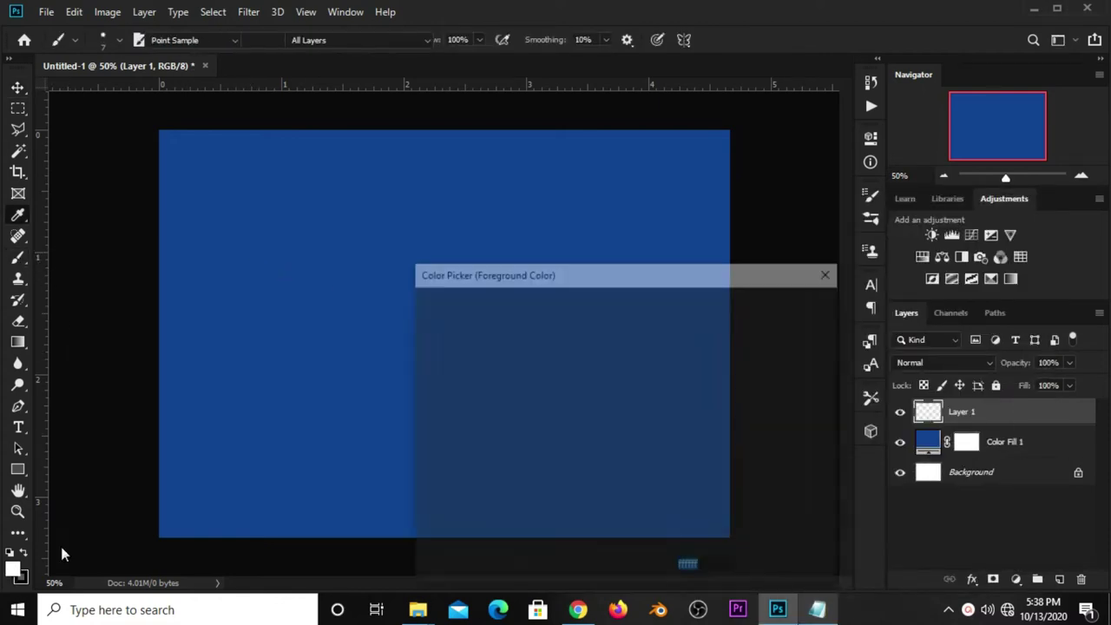
right_click(686, 569)
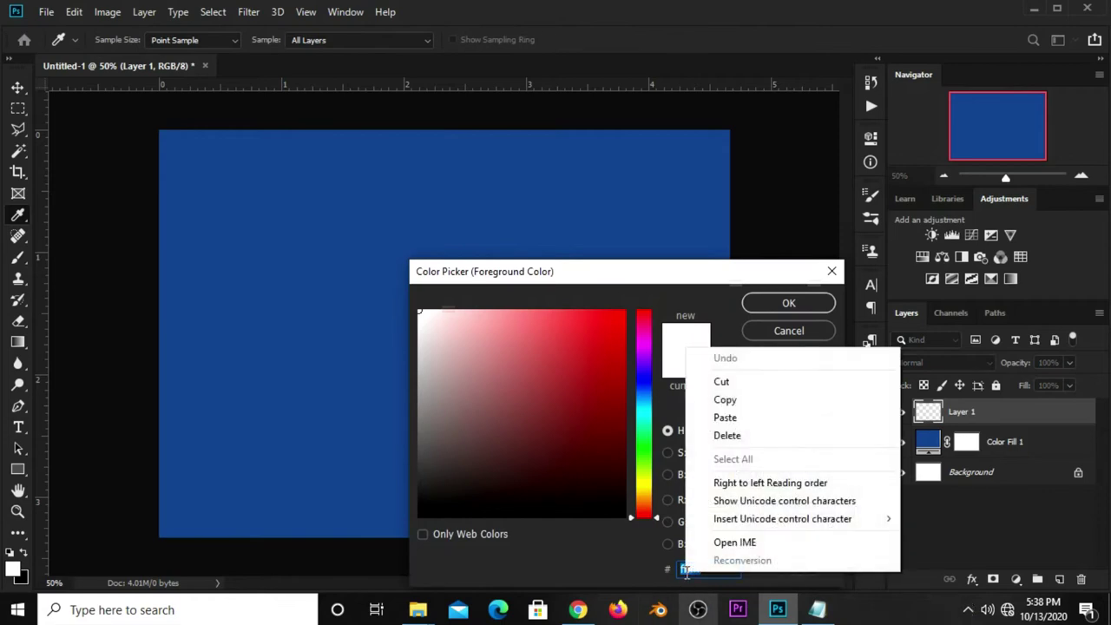
click(722, 416)
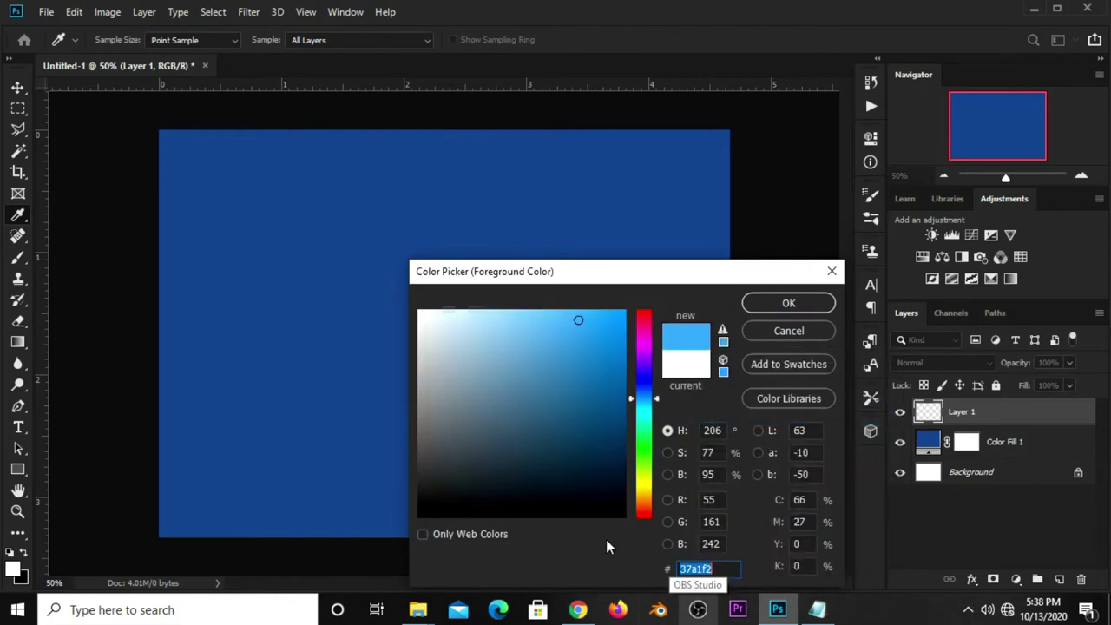
click(769, 305)
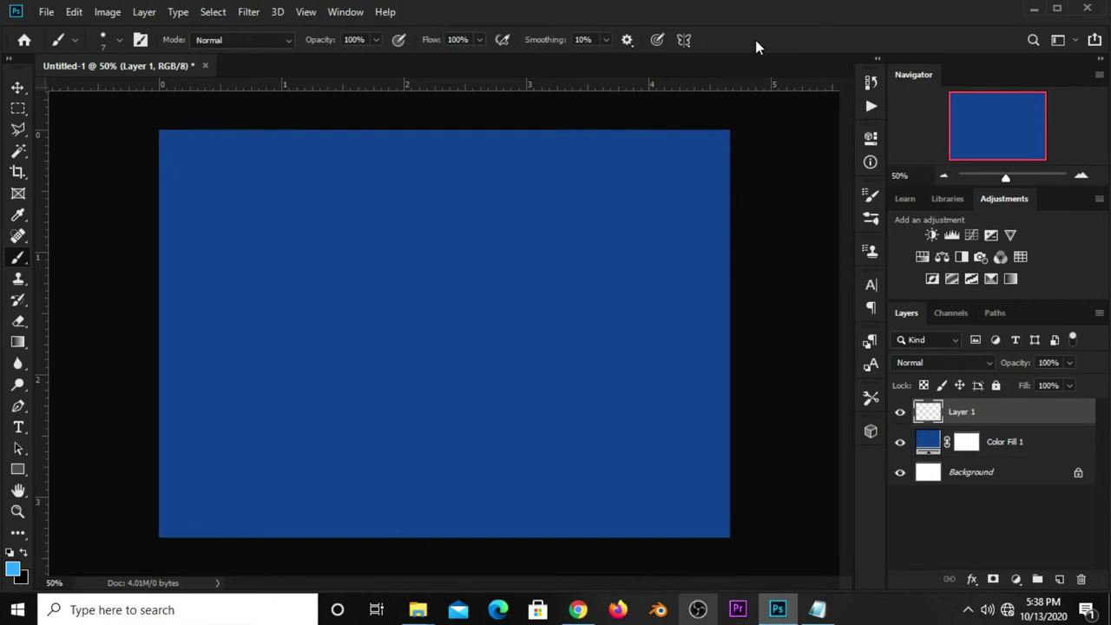
Paint one 1400 px, 0% hardness brush dab at the canvas centre.
click(110, 37)
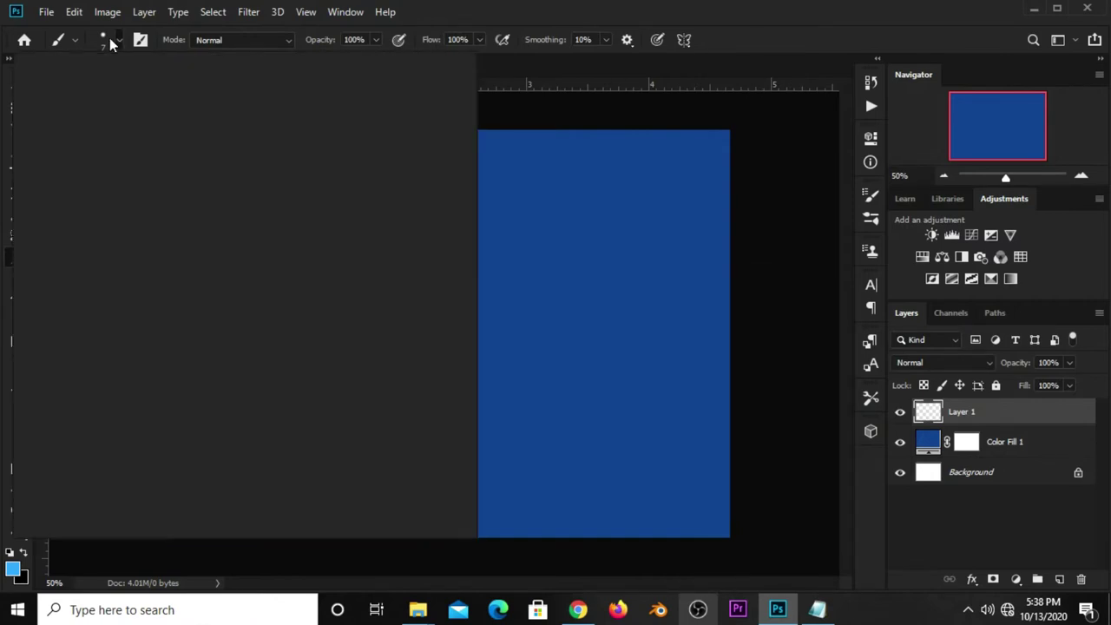
drag(194, 131, 87, 132)
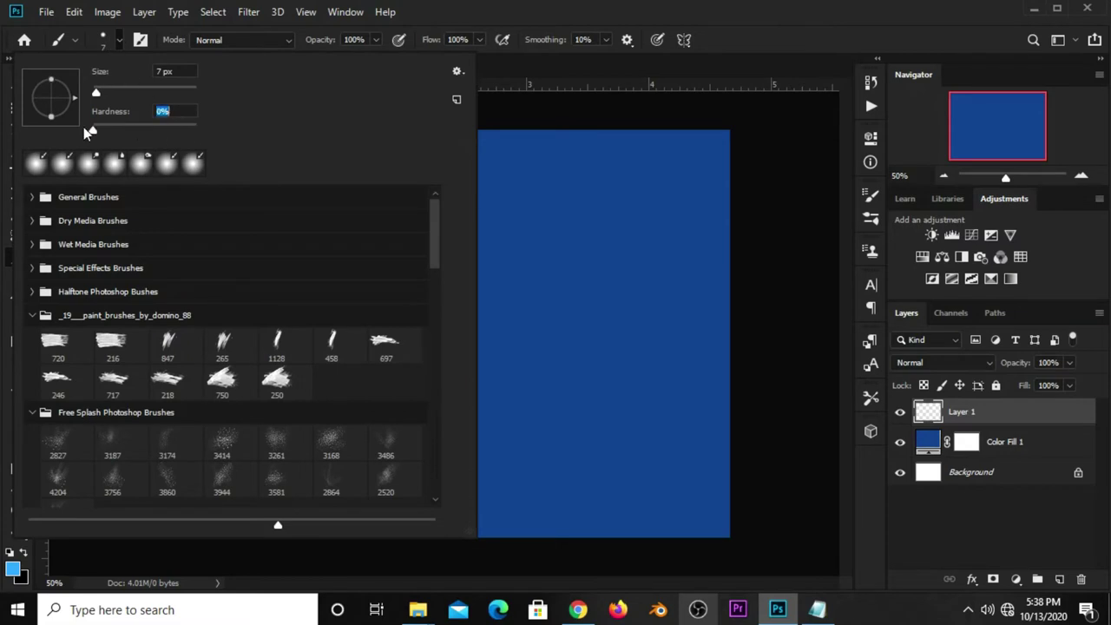
drag(136, 89, 178, 90)
click(717, 83)
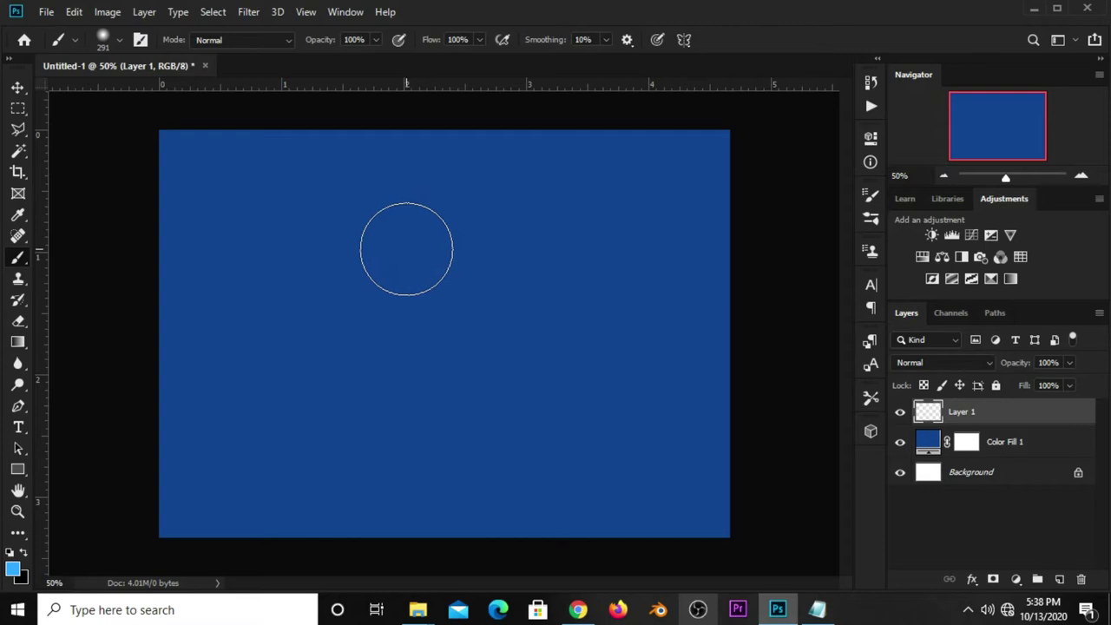
key(bracketright)
key(bracketright)
key(bracketright)
key(bracketright)
key(bracketright)
key(bracketright)
key(bracketright)
key(bracketright)
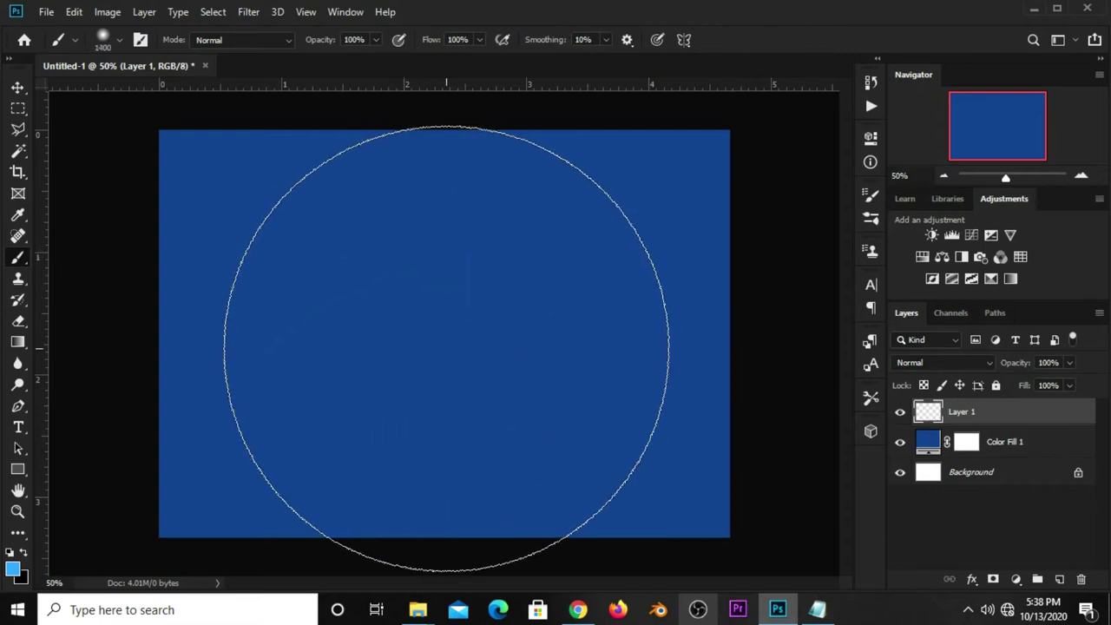
click(448, 345)
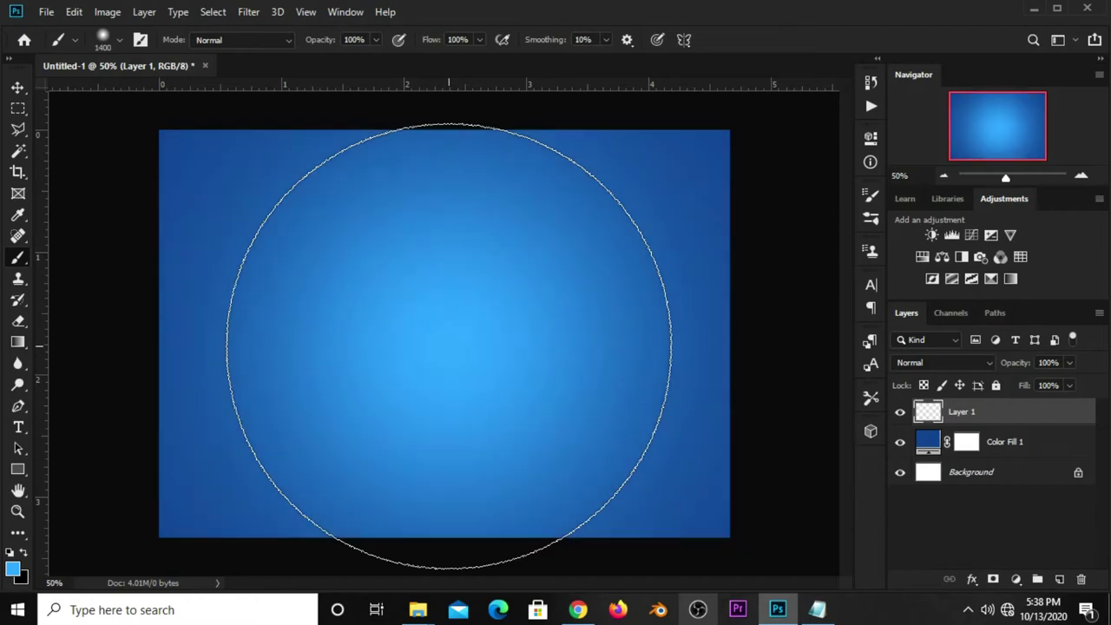
Check the glow on Layer 1, add empty Layer 2, and shrink the brush to 500 px.
key(v)
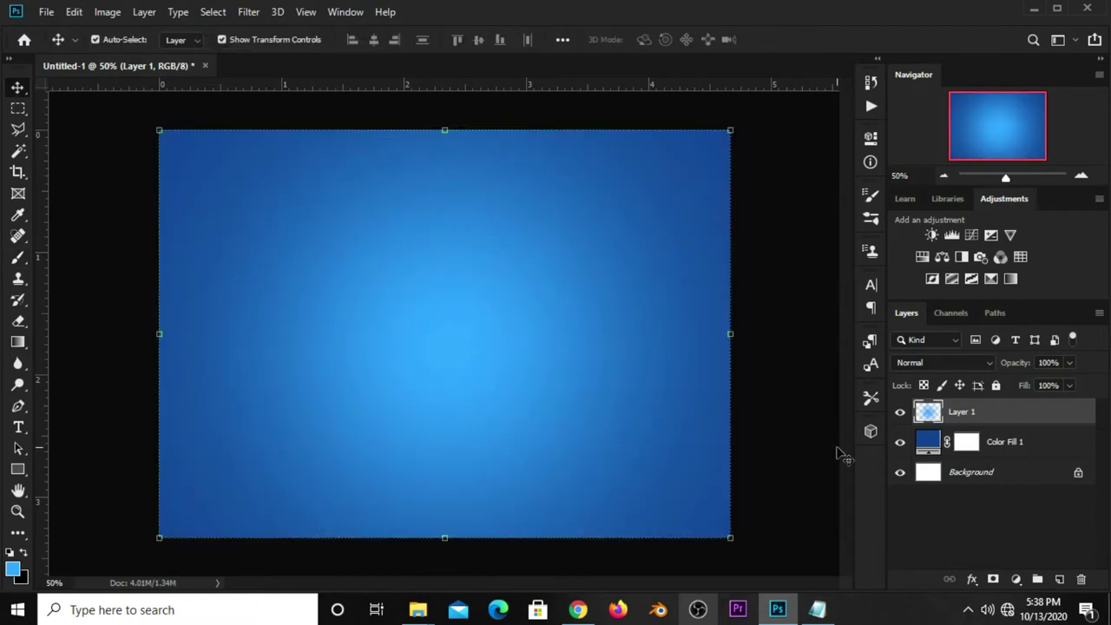
click(899, 411)
click(889, 489)
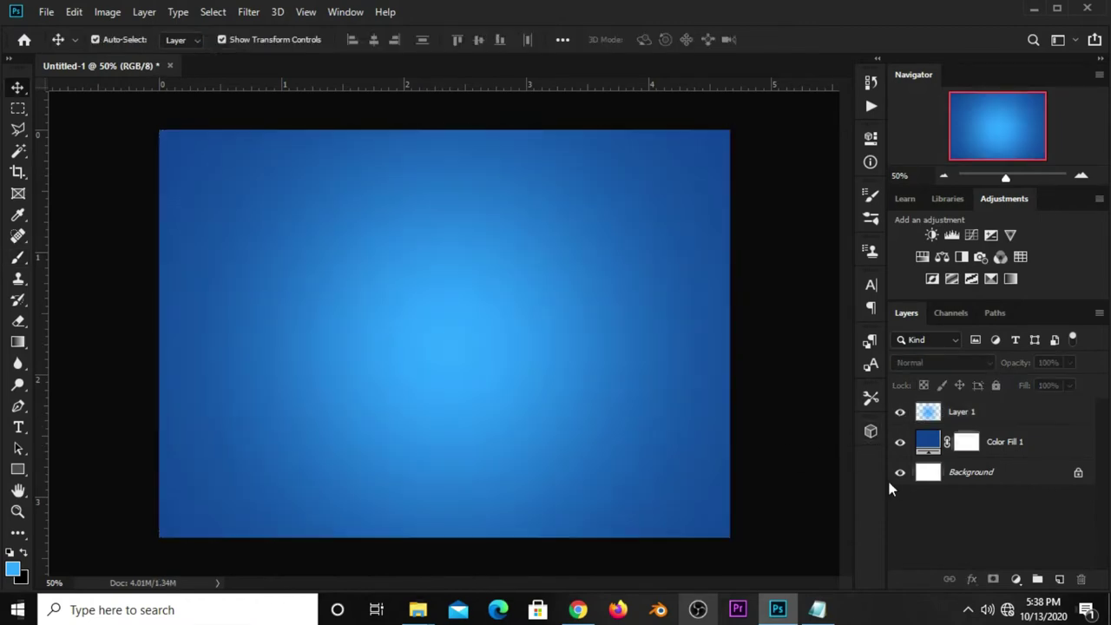
click(1057, 578)
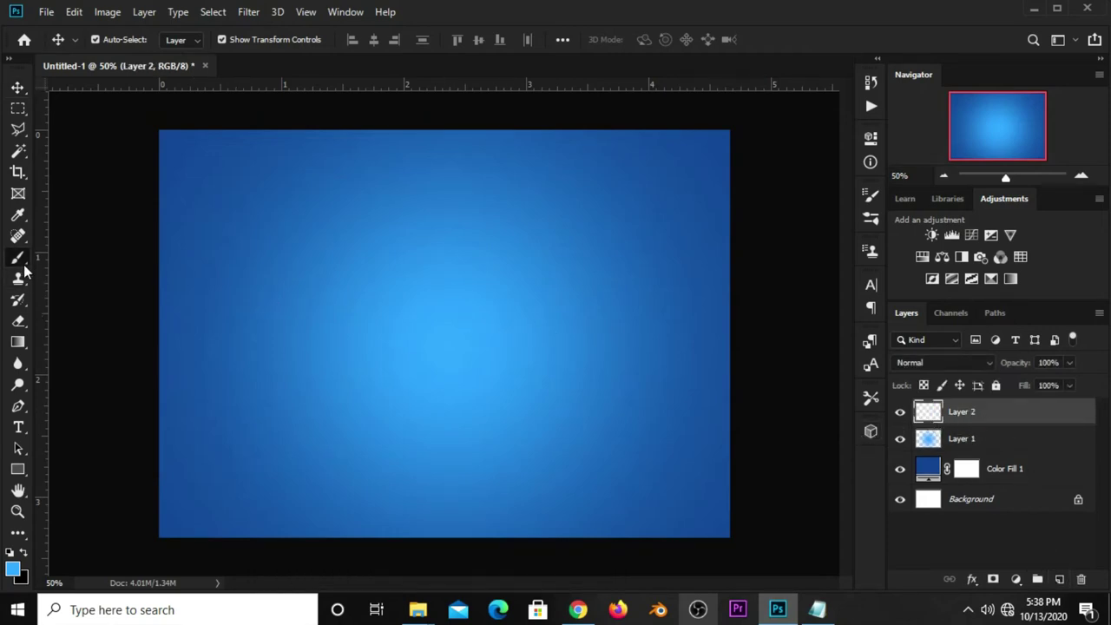
drag(19, 257, 70, 262)
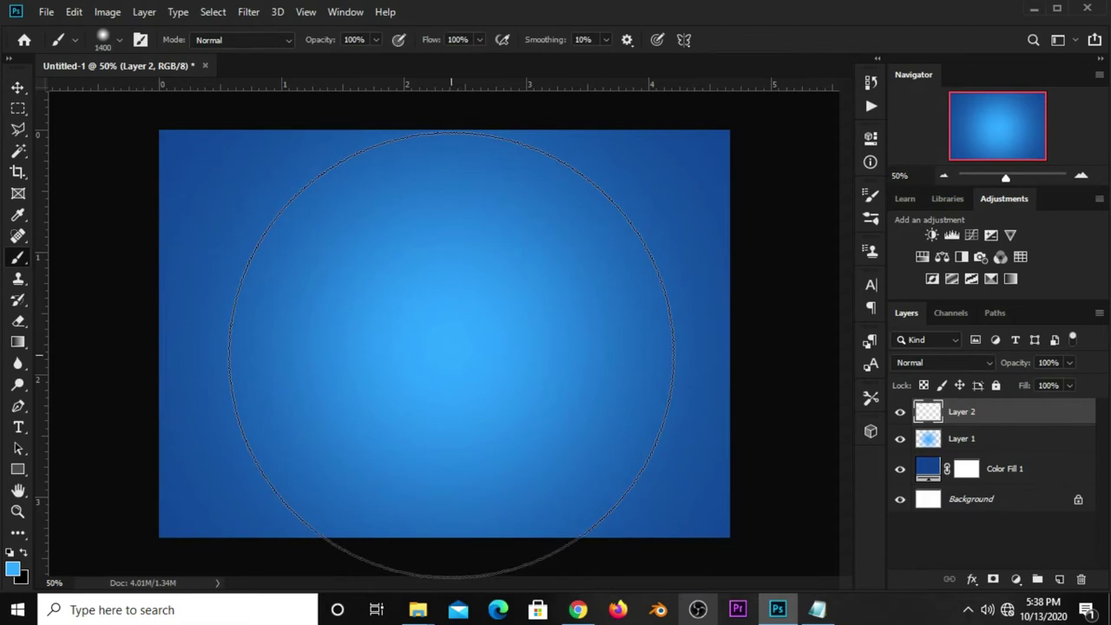
key(bracketleft)
key(bracketleft)
key(bracketleft)
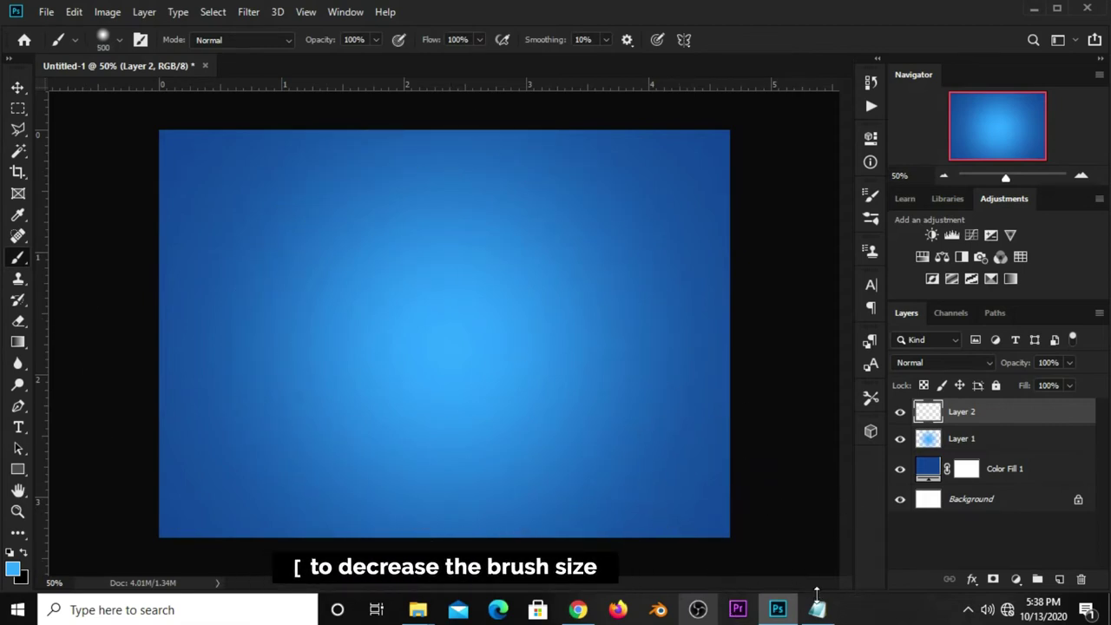
Copy 0a326f from the notes and make it the foreground colour.
click(817, 609)
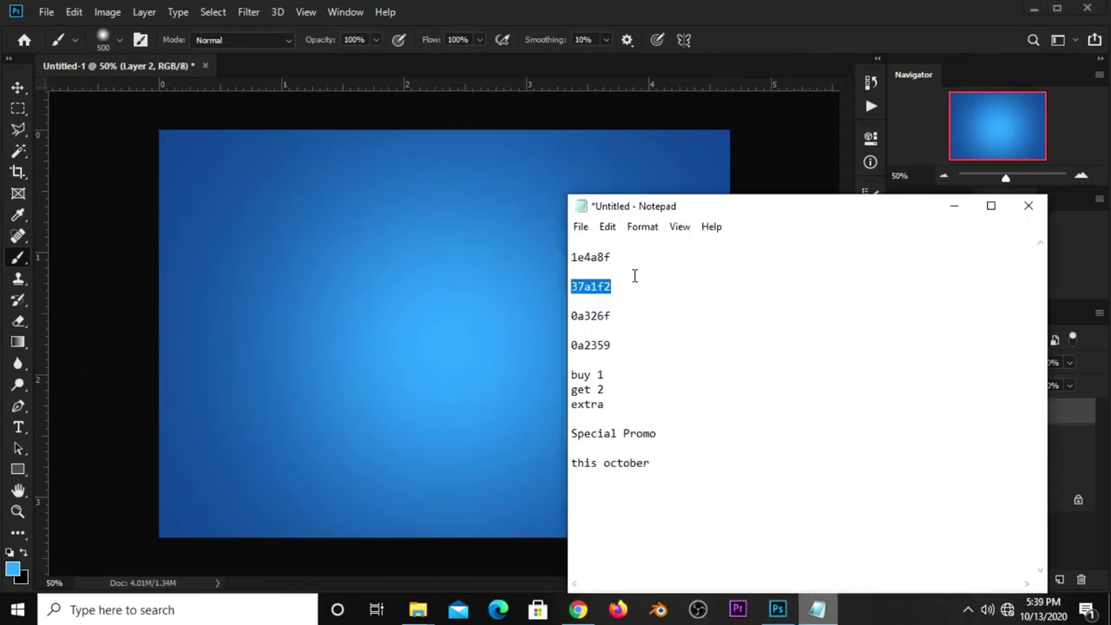
double_click(590, 316)
right_click(580, 317)
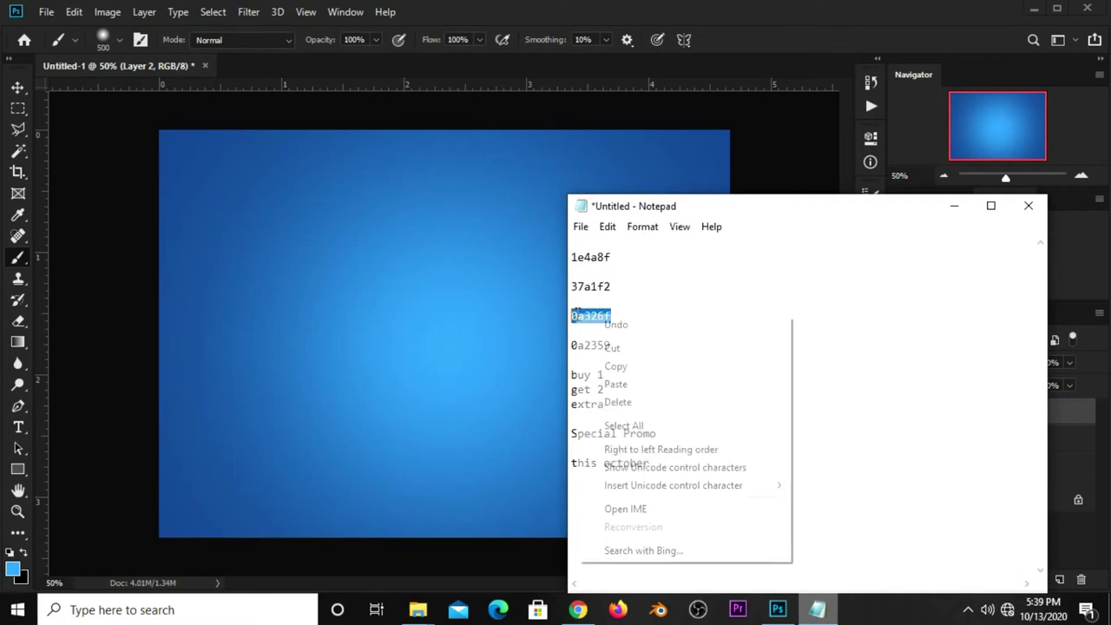
click(619, 368)
click(784, 58)
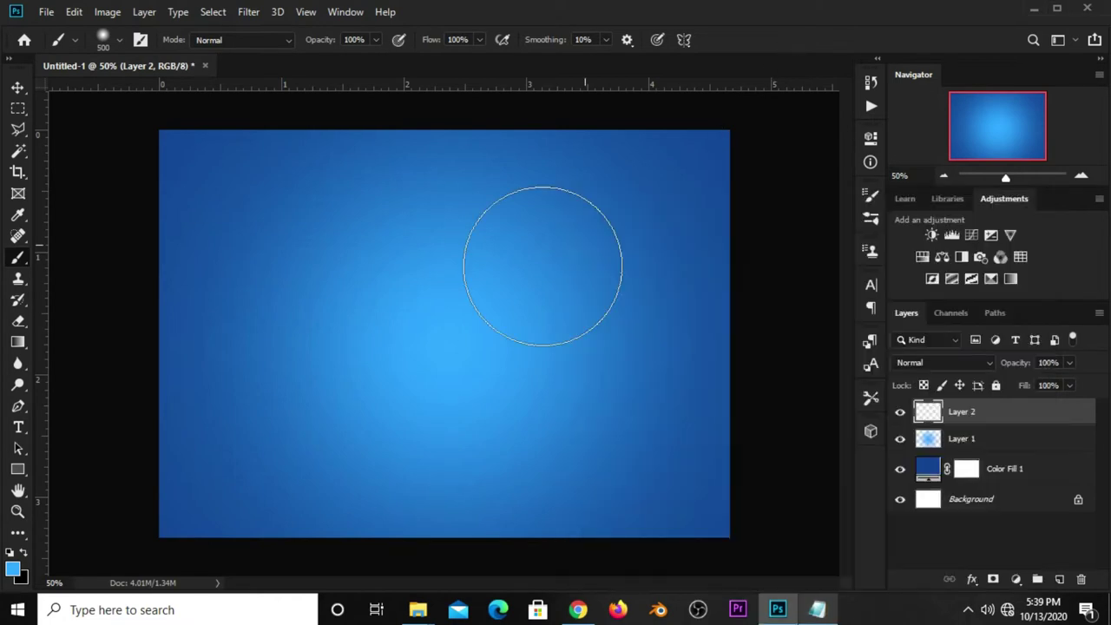
click(13, 569)
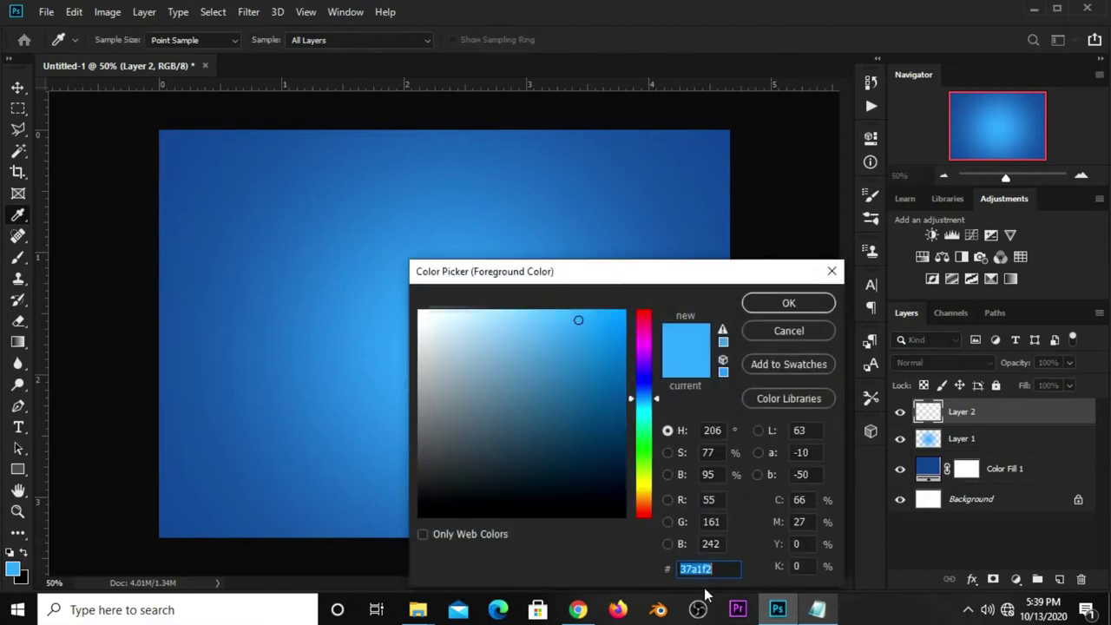
right_click(687, 570)
click(746, 414)
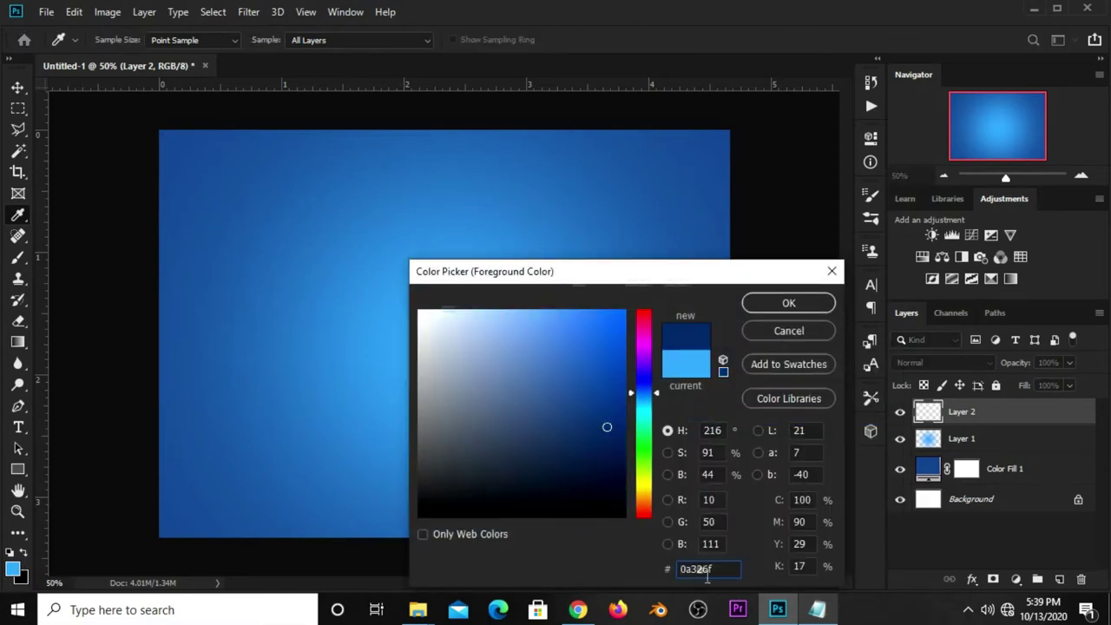
double_click(715, 569)
click(762, 306)
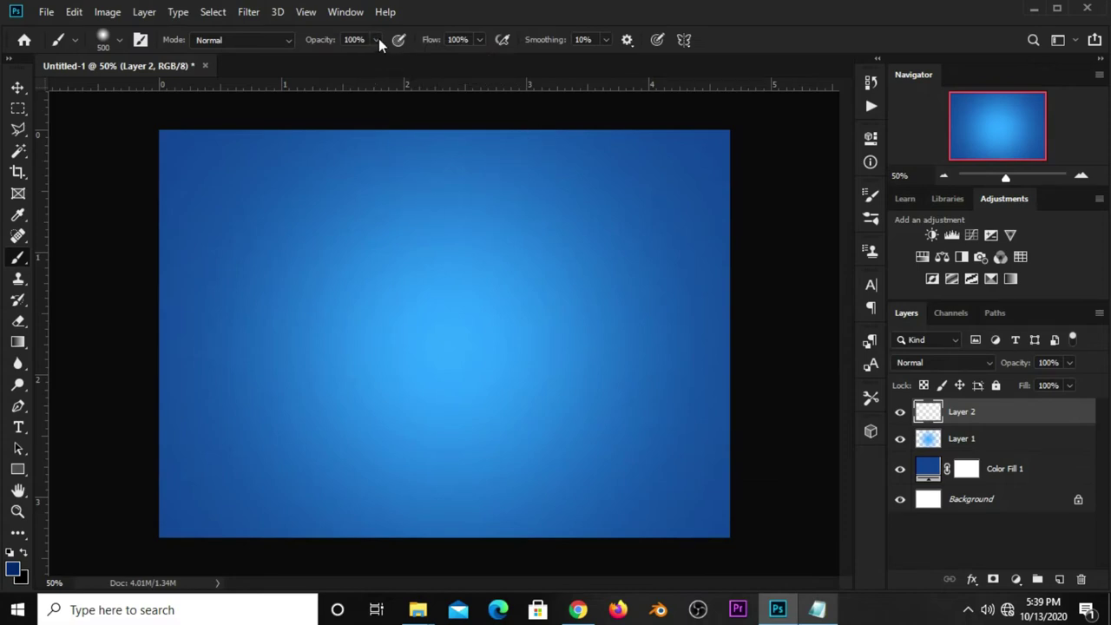
Paint dark blue around the canvas edges with a 300 px brush at about 41% opacity.
click(378, 40)
drag(328, 58, 333, 59)
key(bracketleft)
key(bracketleft)
scroll(274, 177, down, 1)
click(224, 158)
mouse_move(241, 141)
mouse_down()
mouse_move(176, 387)
mouse_move(191, 436)
mouse_move(373, 532)
mouse_move(738, 513)
mouse_move(442, 533)
mouse_up()
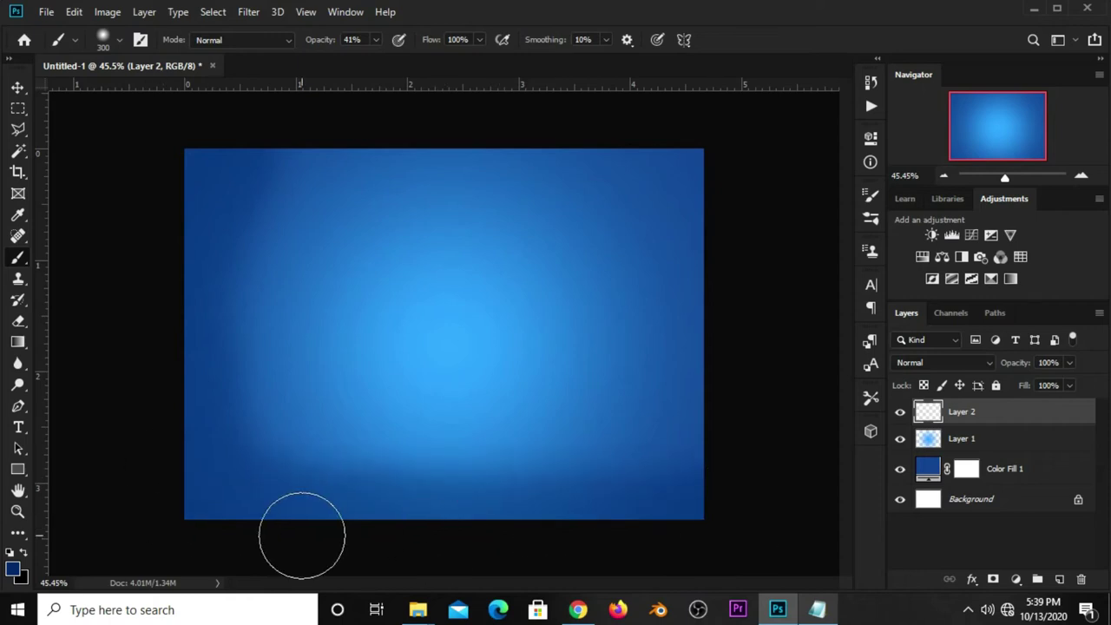
mouse_move(689, 404)
mouse_down()
mouse_move(714, 298)
mouse_move(674, 168)
mouse_up()
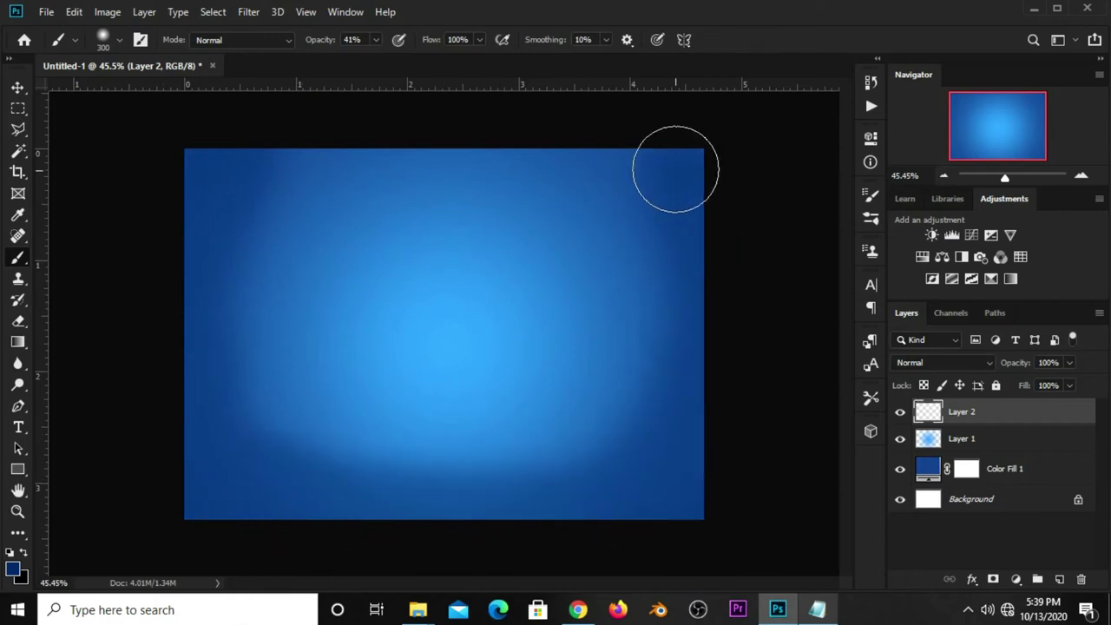
mouse_move(580, 196)
mouse_down()
mouse_move(639, 176)
mouse_move(397, 159)
mouse_move(236, 193)
mouse_move(502, 163)
mouse_up()
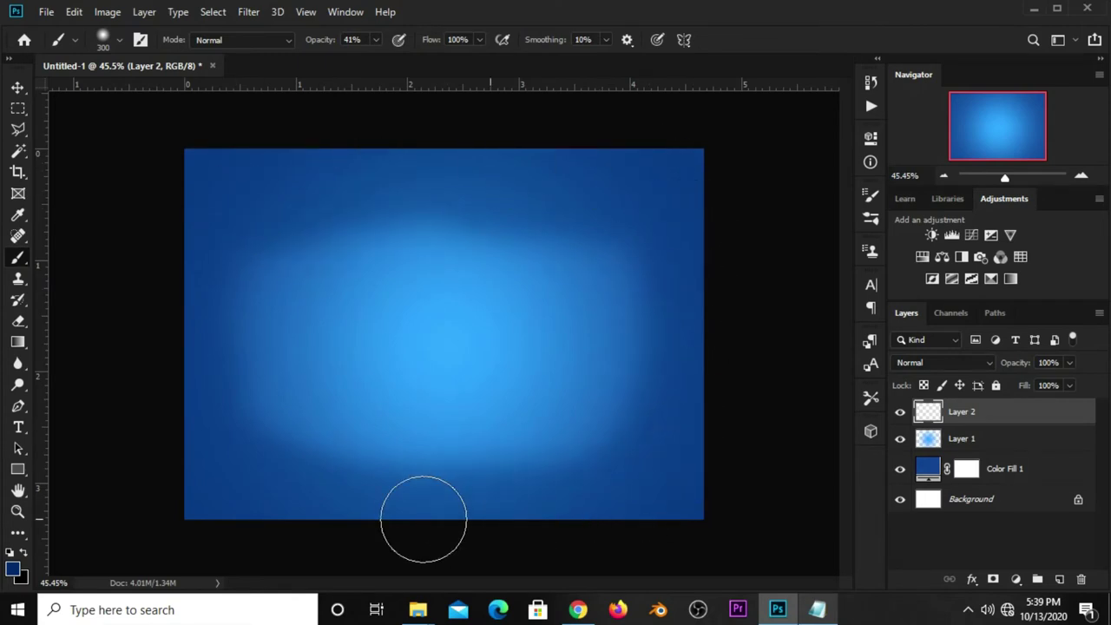
drag(422, 516, 569, 488)
mouse_move(701, 439)
mouse_down()
mouse_move(662, 373)
mouse_move(662, 203)
mouse_move(700, 352)
mouse_up()
drag(179, 173, 165, 395)
drag(165, 395, 206, 250)
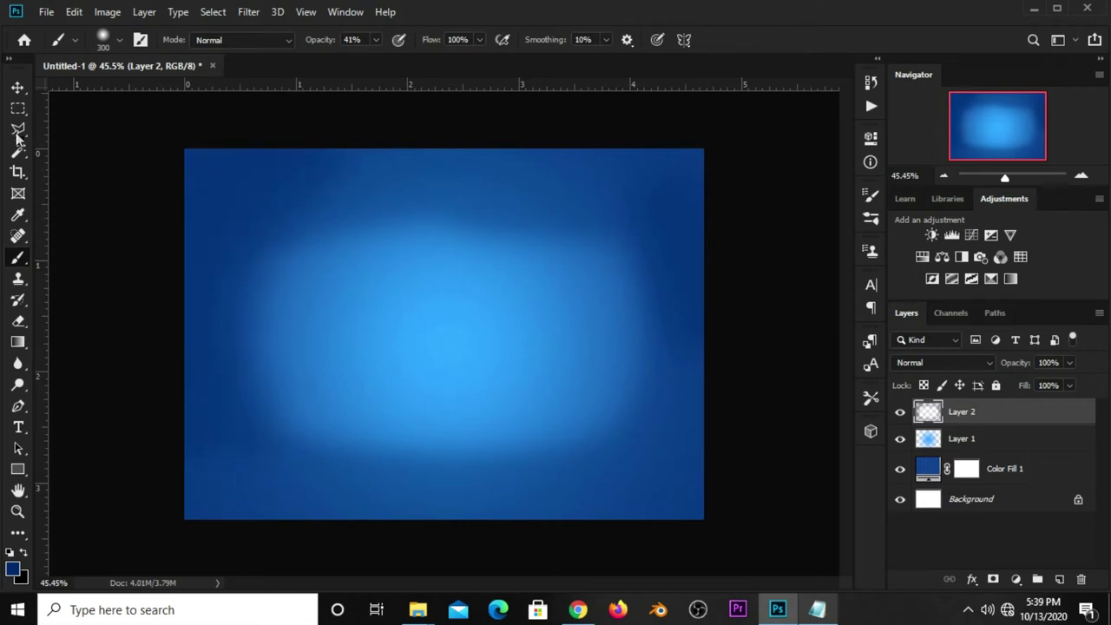
Lower Layer 2's opacity to about 50%.
click(19, 88)
click(61, 92)
click(82, 236)
click(212, 211)
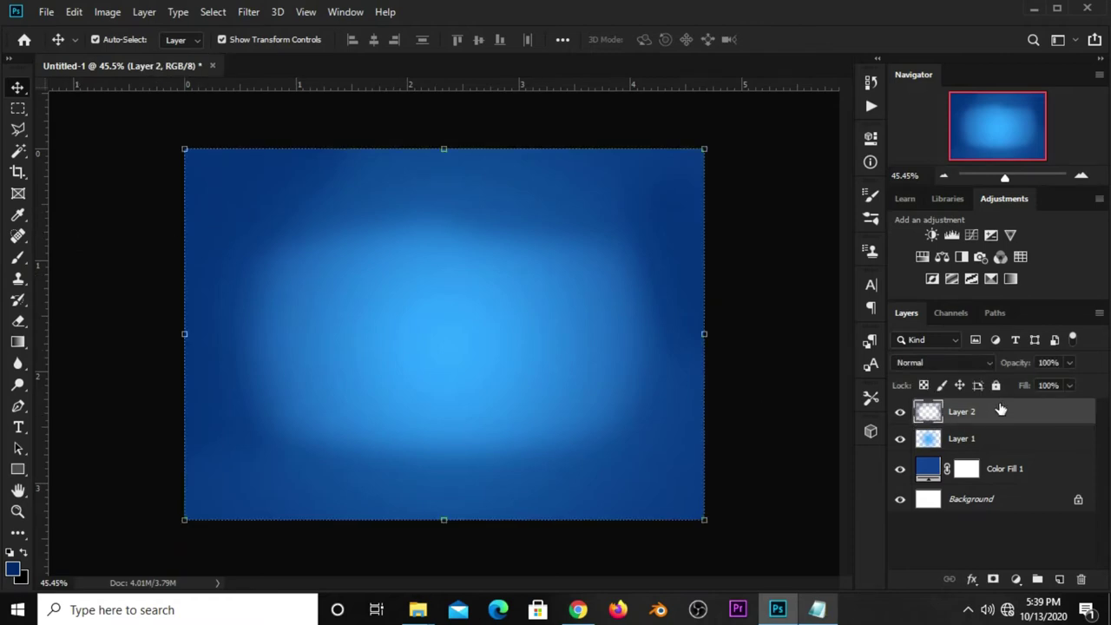
click(899, 413)
click(899, 413)
click(1068, 363)
drag(1039, 384, 1033, 385)
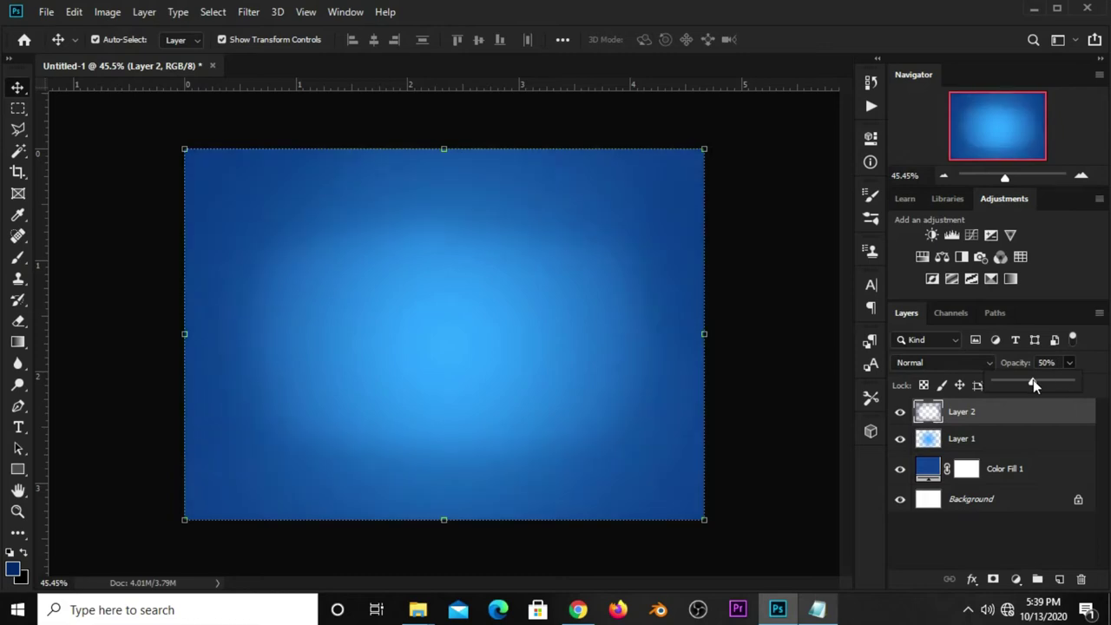
click(794, 333)
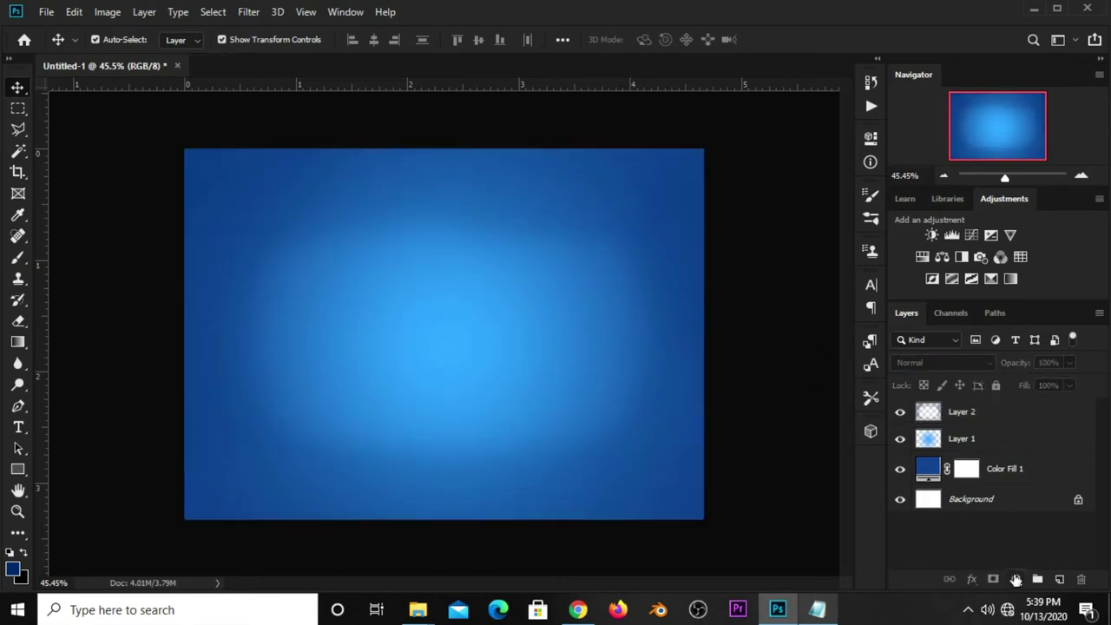
Add an Exposure adjustment layer with Gamma Correction lowered to about 0.83.
click(1016, 579)
click(1028, 380)
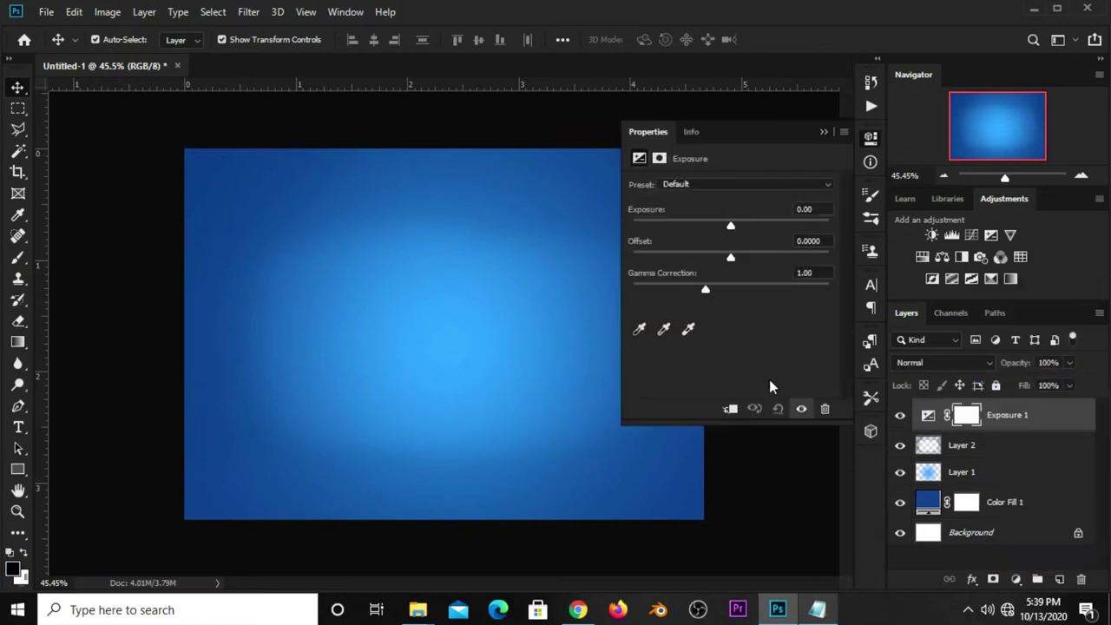
mouse_move(706, 286)
mouse_down()
mouse_move(722, 289)
mouse_move(712, 288)
mouse_up()
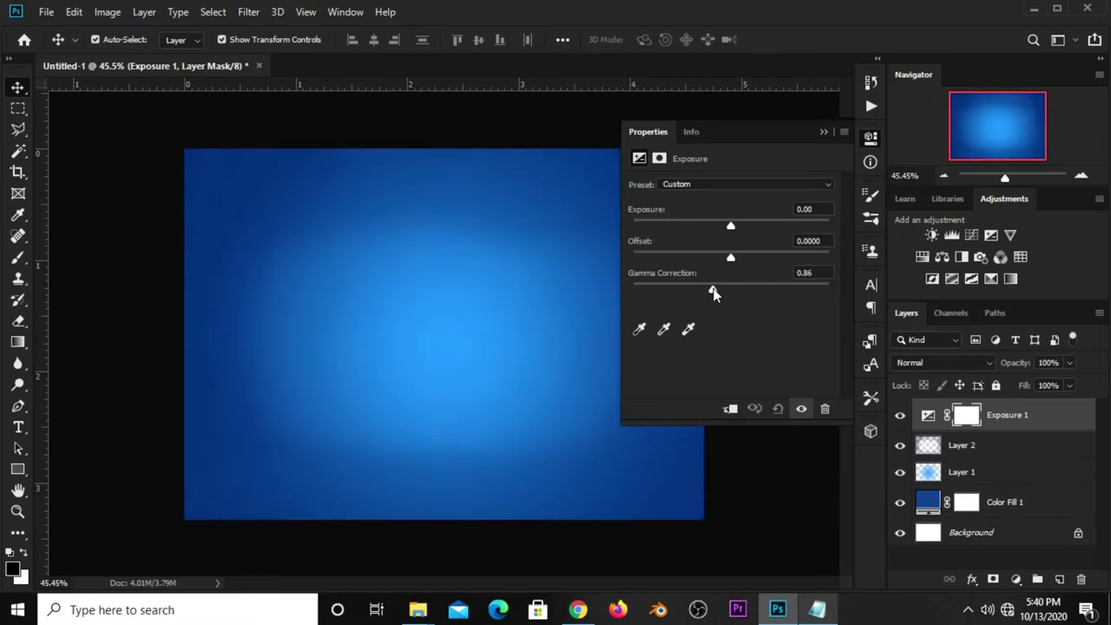
drag(717, 291, 714, 289)
drag(834, 268, 780, 276)
click(823, 132)
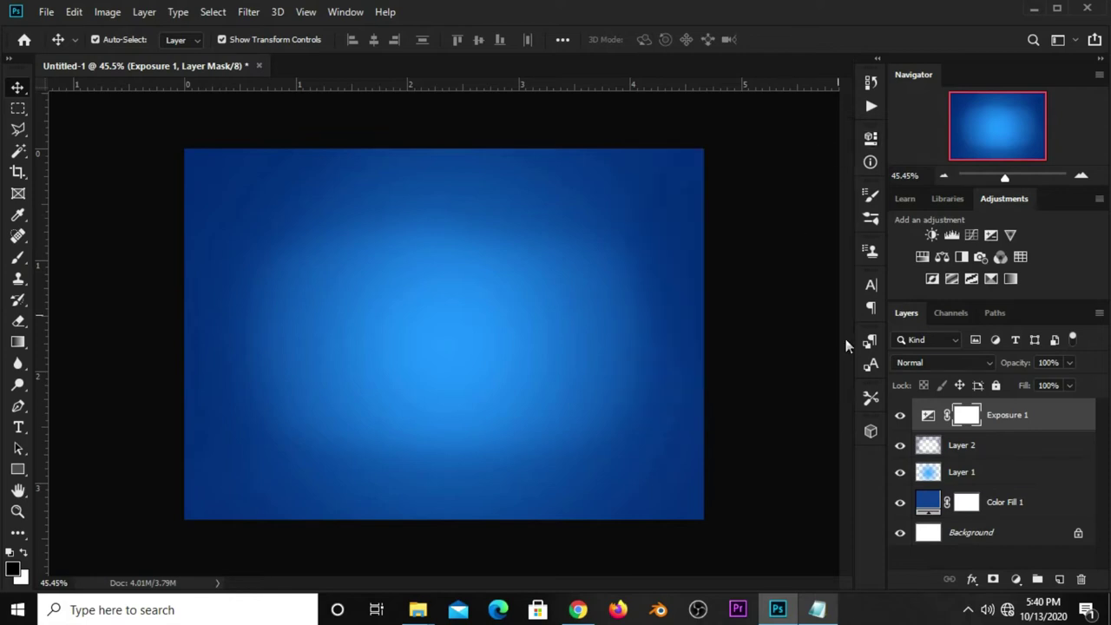
click(900, 416)
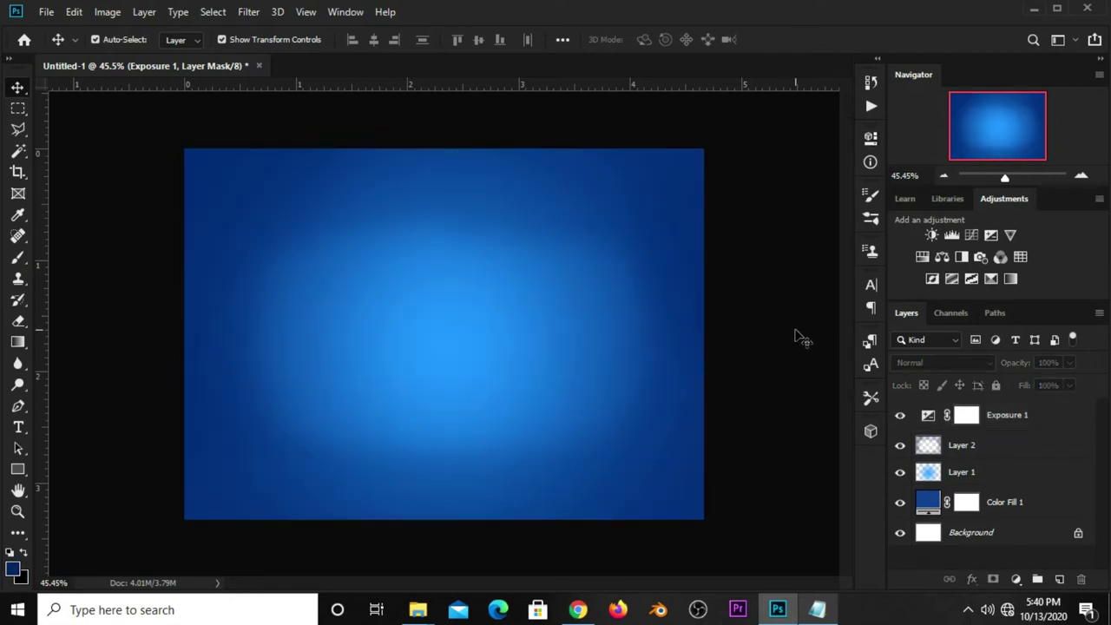
click(797, 337)
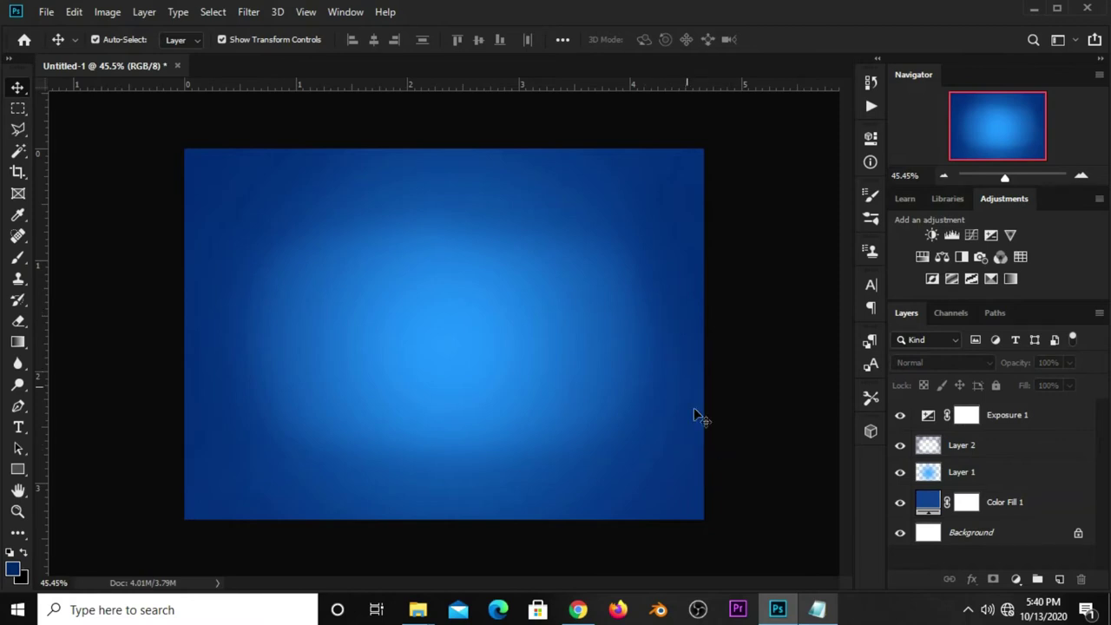
click(39, 12)
Copy the starburst layer from peak files.psd into Untitled-1, just below Layer 2.
click(75, 12)
mouse_move(77, 107)
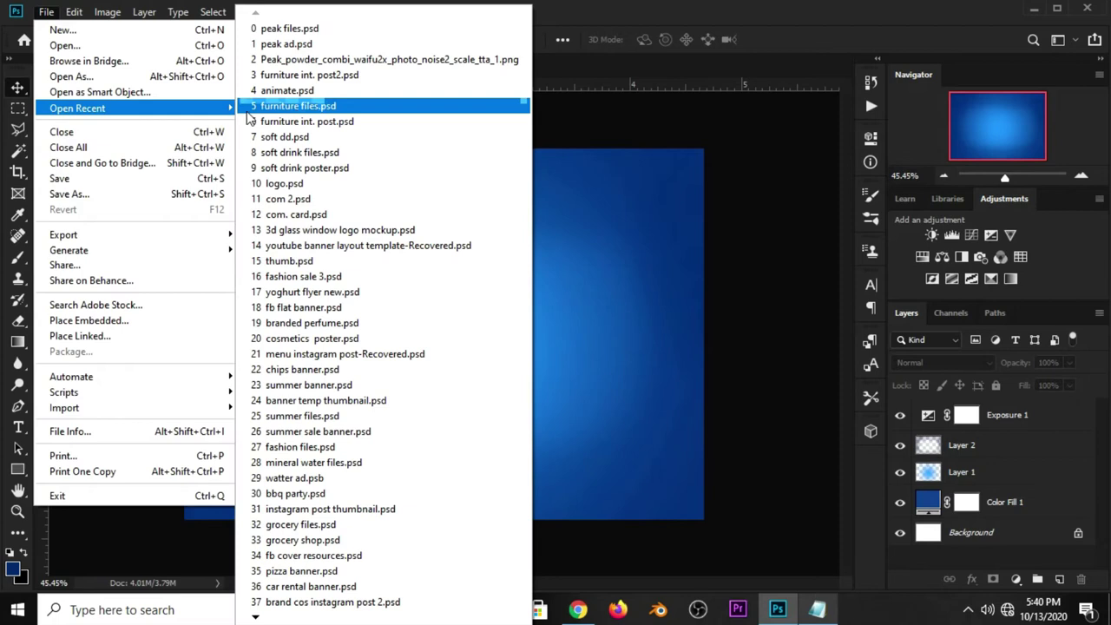
click(295, 29)
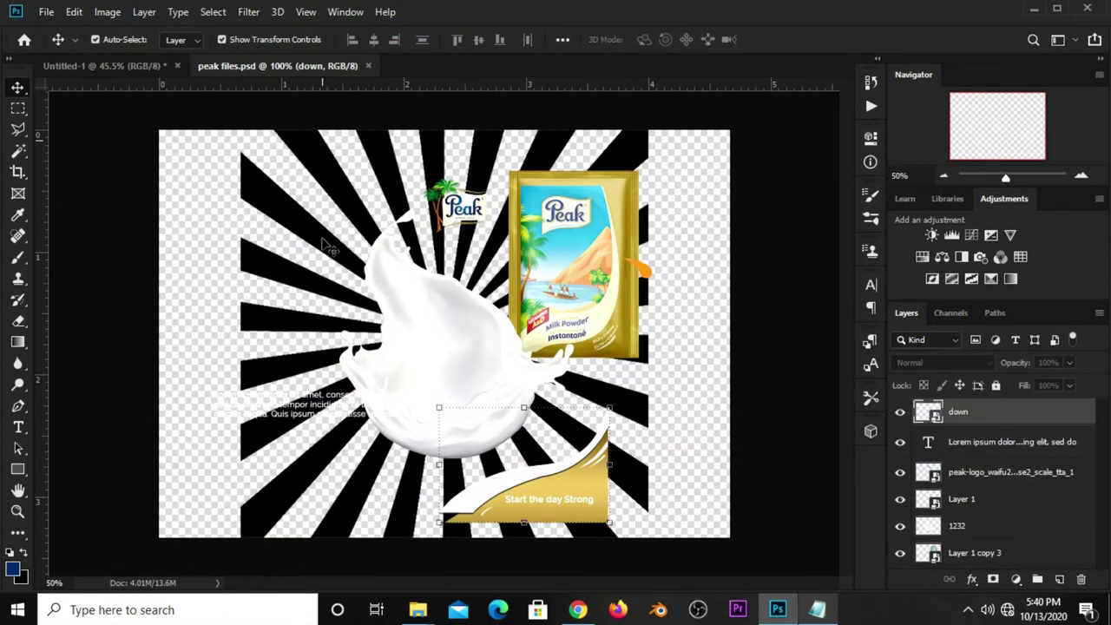
key(ctrl+c)
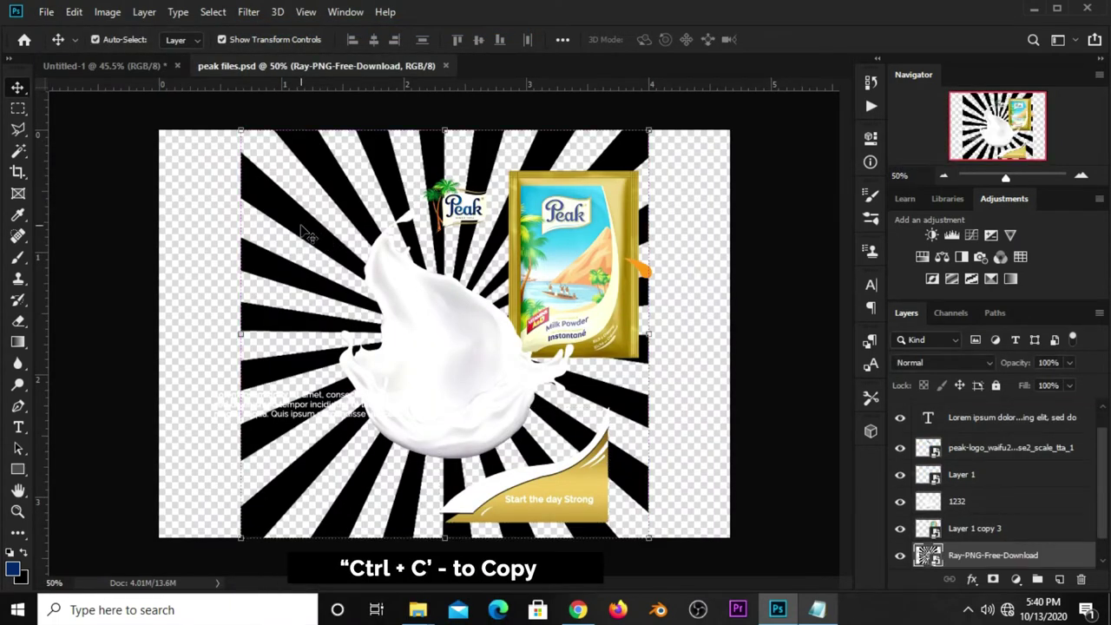
click(122, 71)
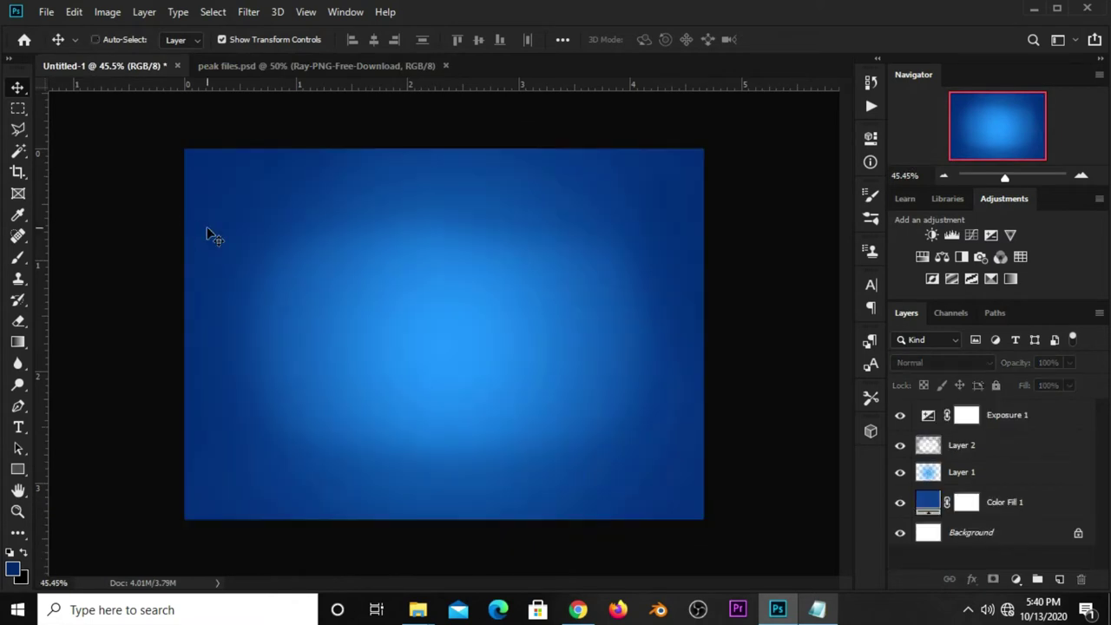
key(ctrl+v)
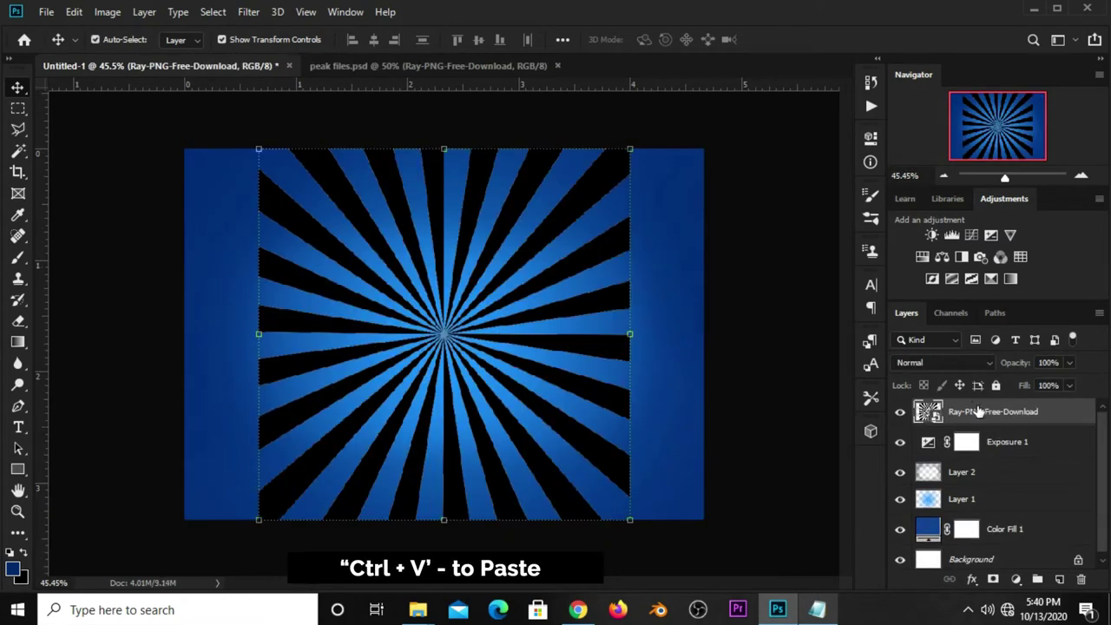
drag(979, 412, 997, 480)
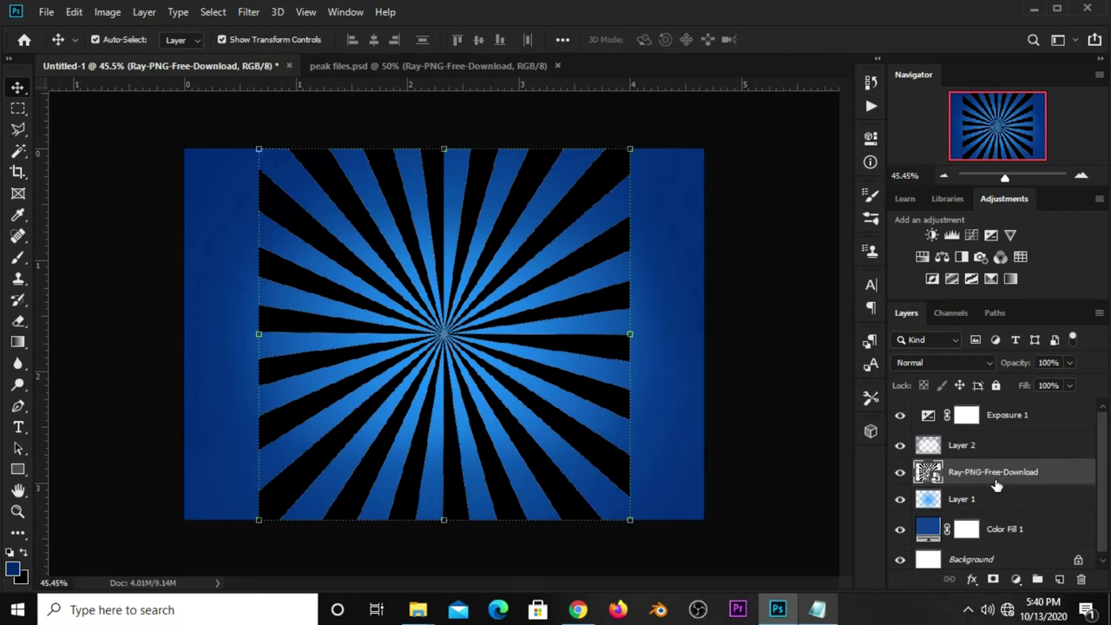
Scale the starburst down proportionally with Free Transform.
key(ctrl)
scroll(550, 314, down, 1)
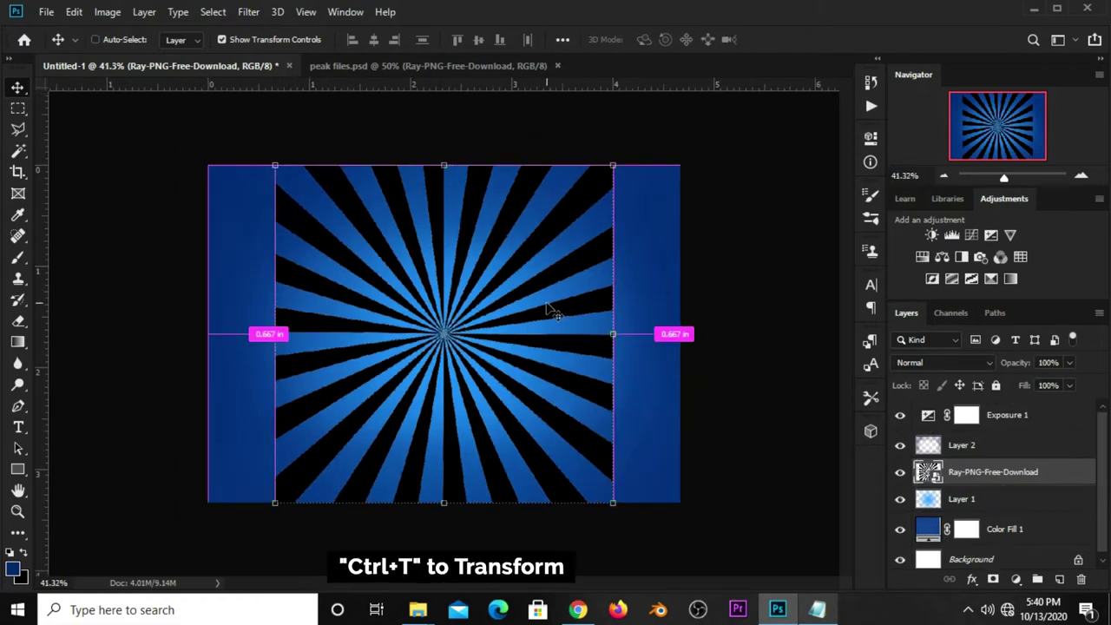
key(ctrl+t)
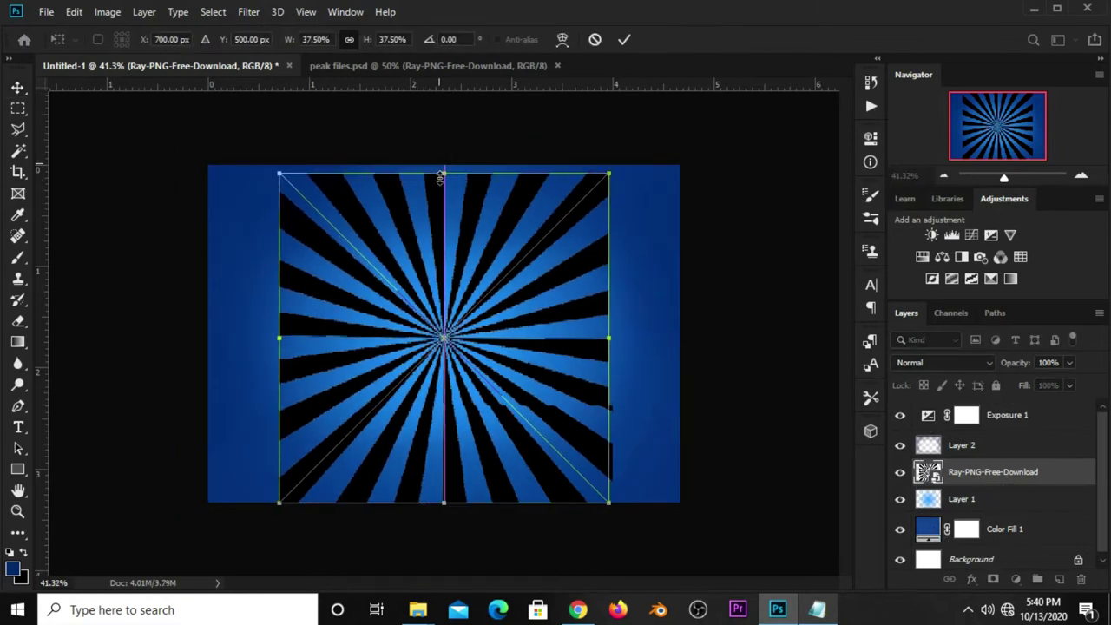
drag(443, 165, 444, 181)
drag(441, 501, 440, 483)
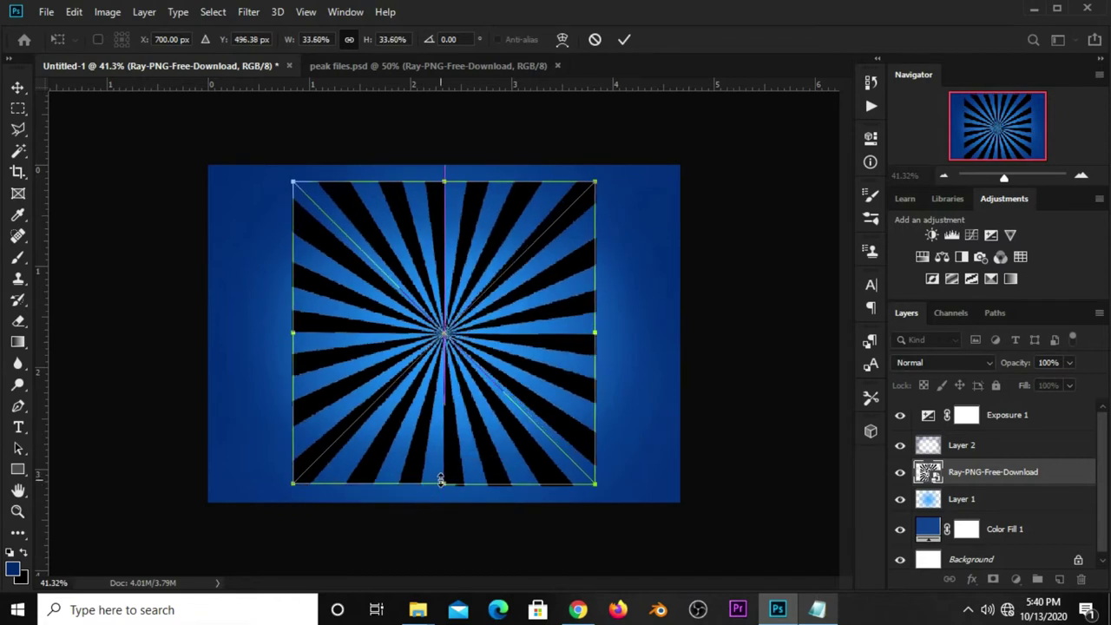
key(Return)
Invert the starburst to white rays at 42% opacity.
click(496, 228)
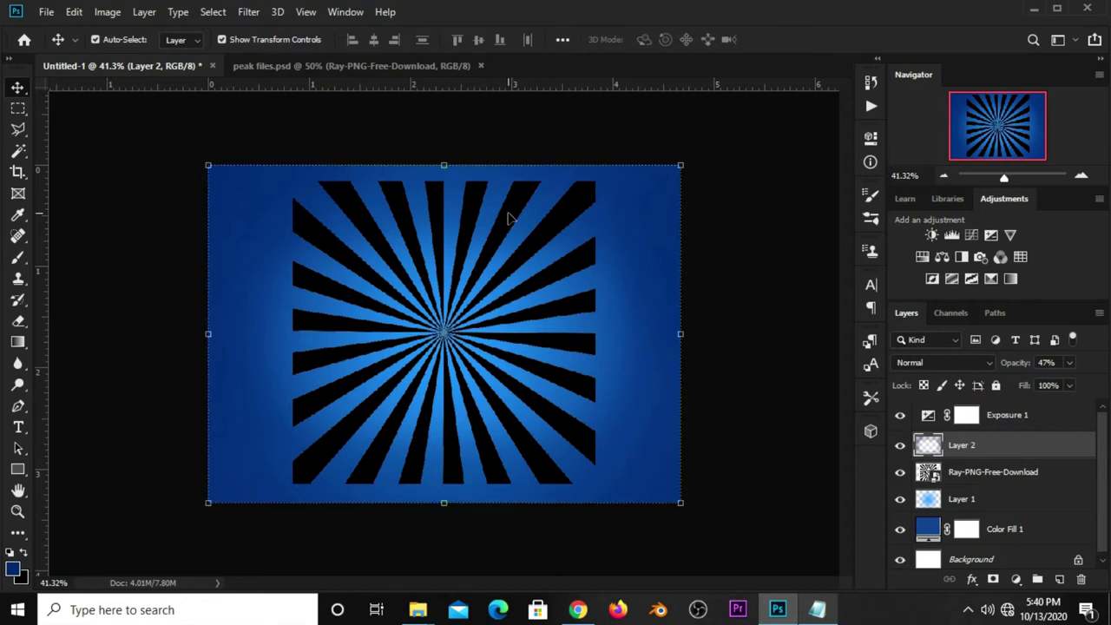
click(978, 476)
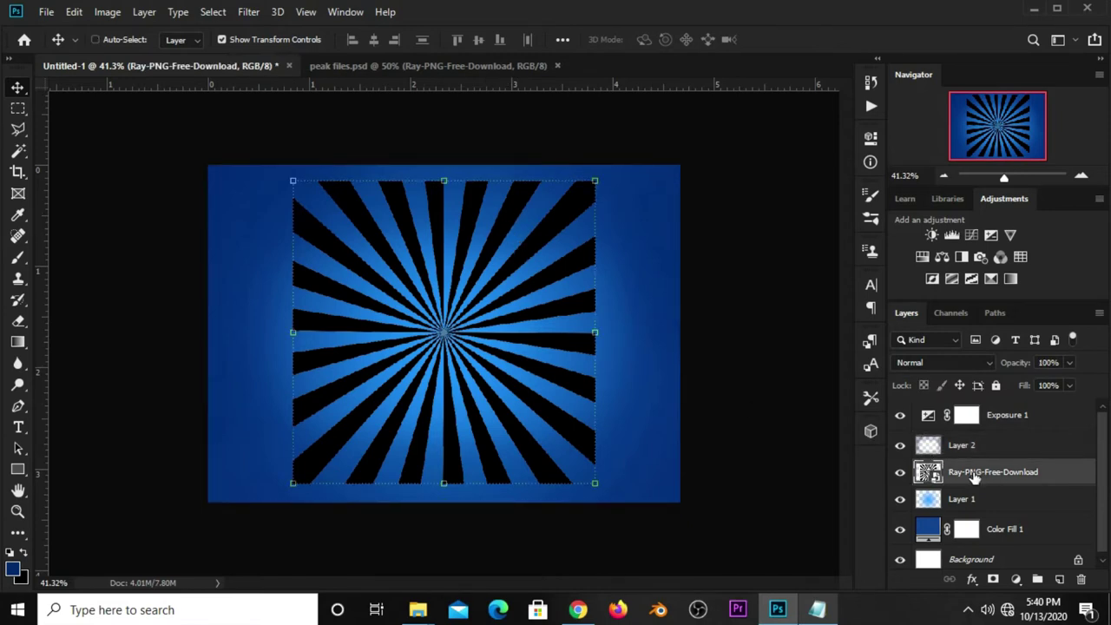
key(ctrl+i)
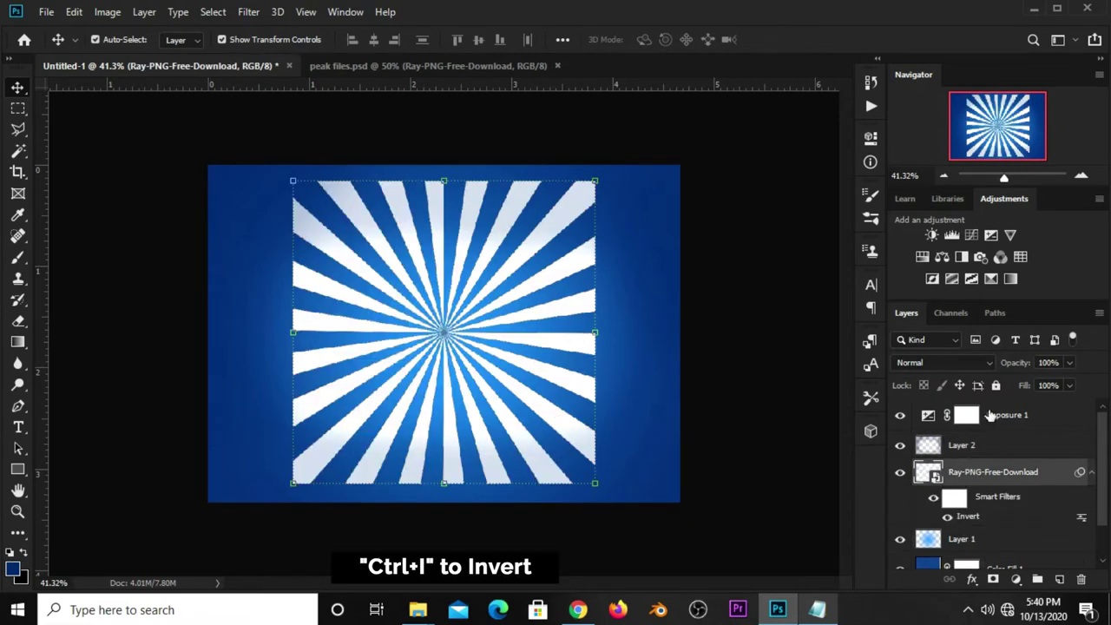
click(1069, 363)
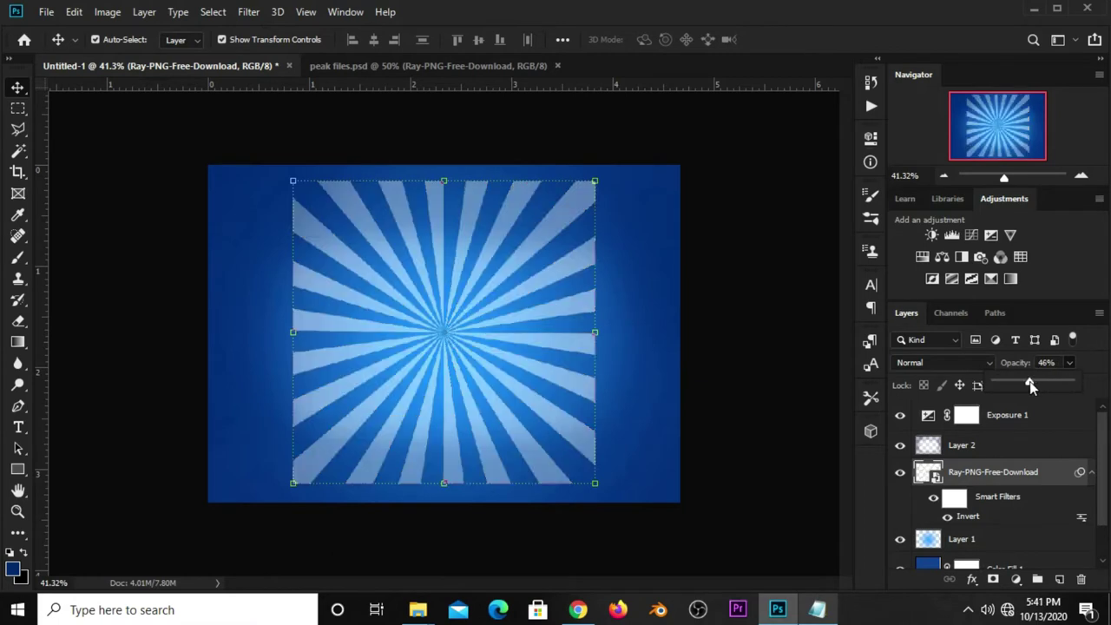
click(951, 470)
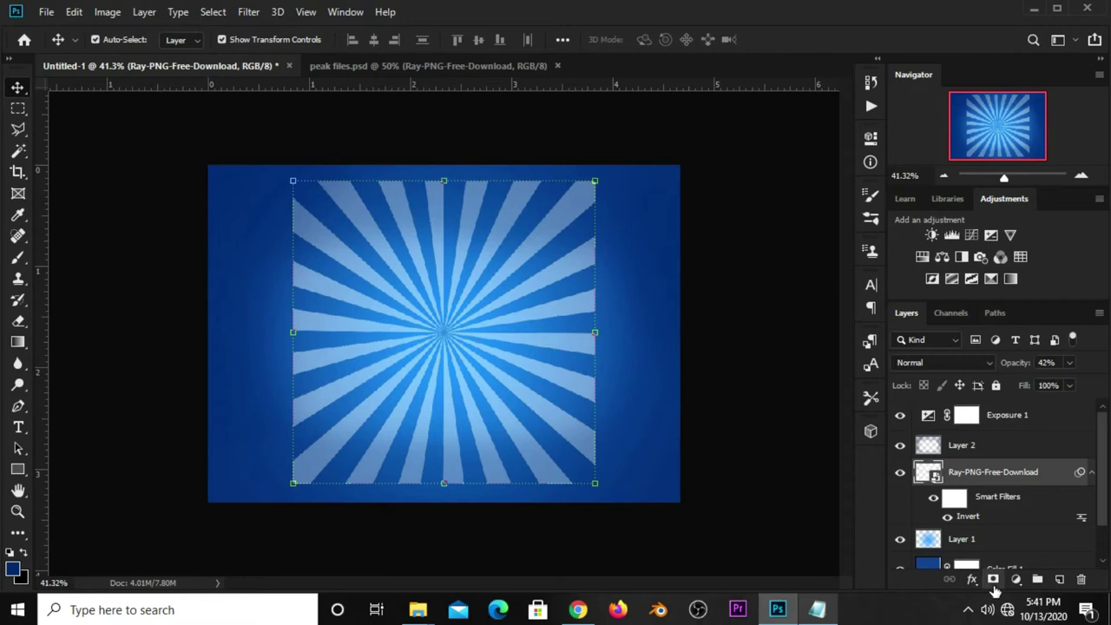
click(993, 579)
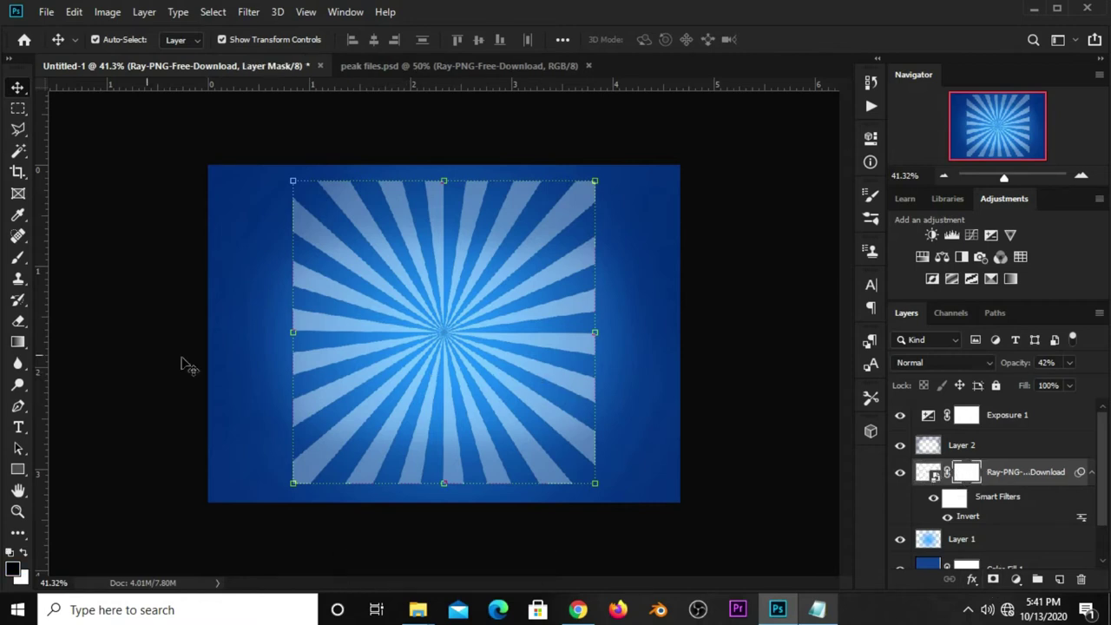
Select the Gradient tool with the Foreground to Transparent preset.
click(22, 352)
click(90, 350)
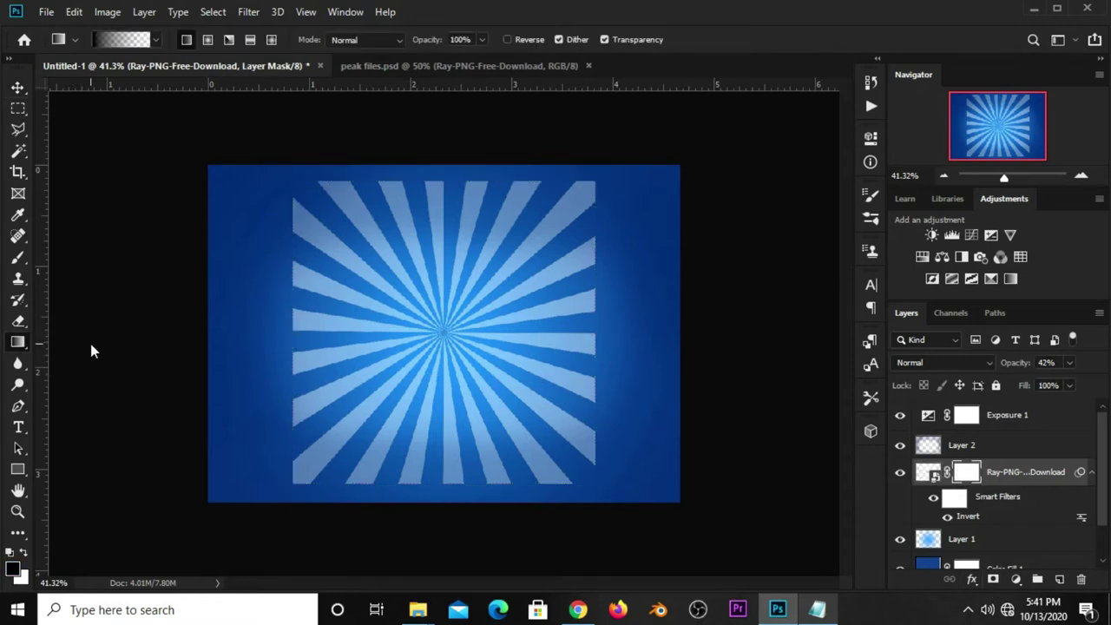
click(115, 42)
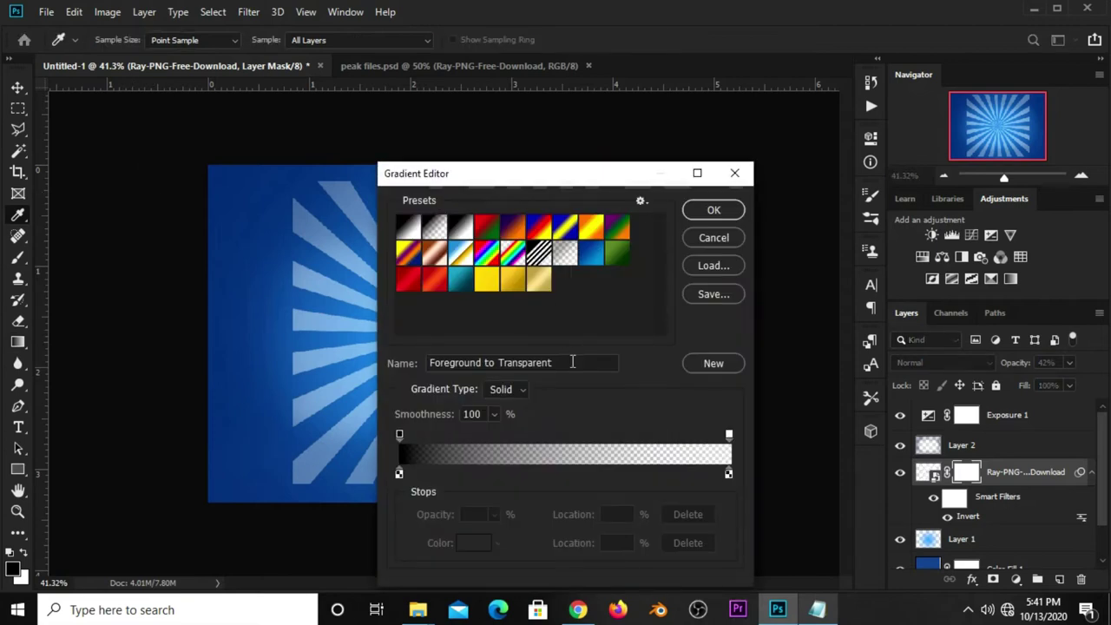
drag(572, 362, 413, 368)
key(Return)
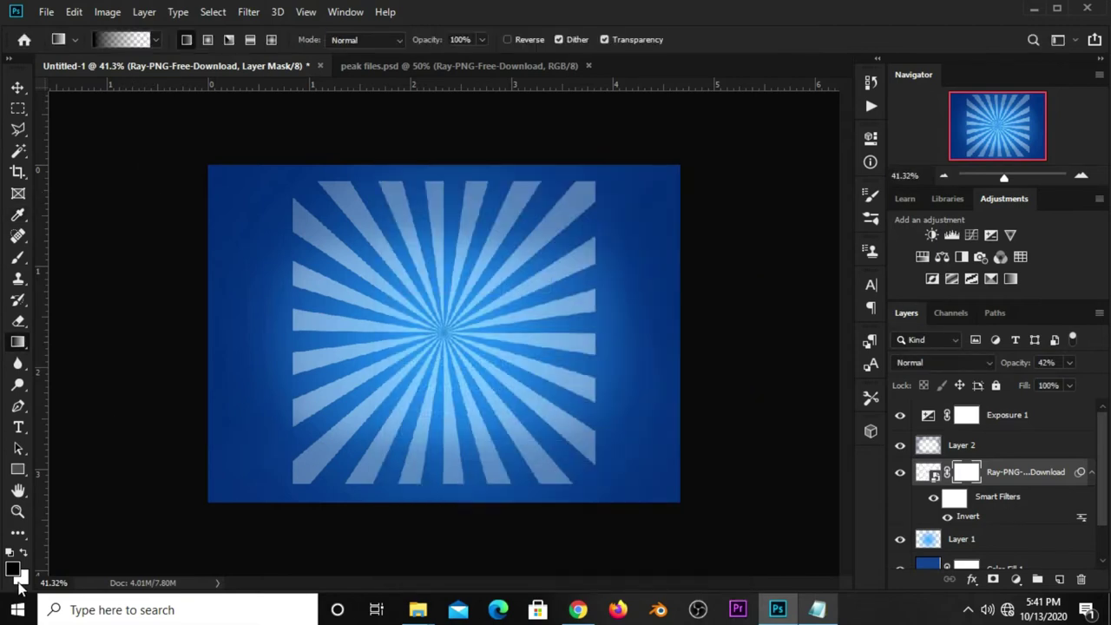
Fade out the left and right sides of the rays with mask gradients.
drag(232, 341, 402, 341)
drag(257, 342, 366, 340)
drag(274, 333, 392, 341)
drag(257, 341, 373, 345)
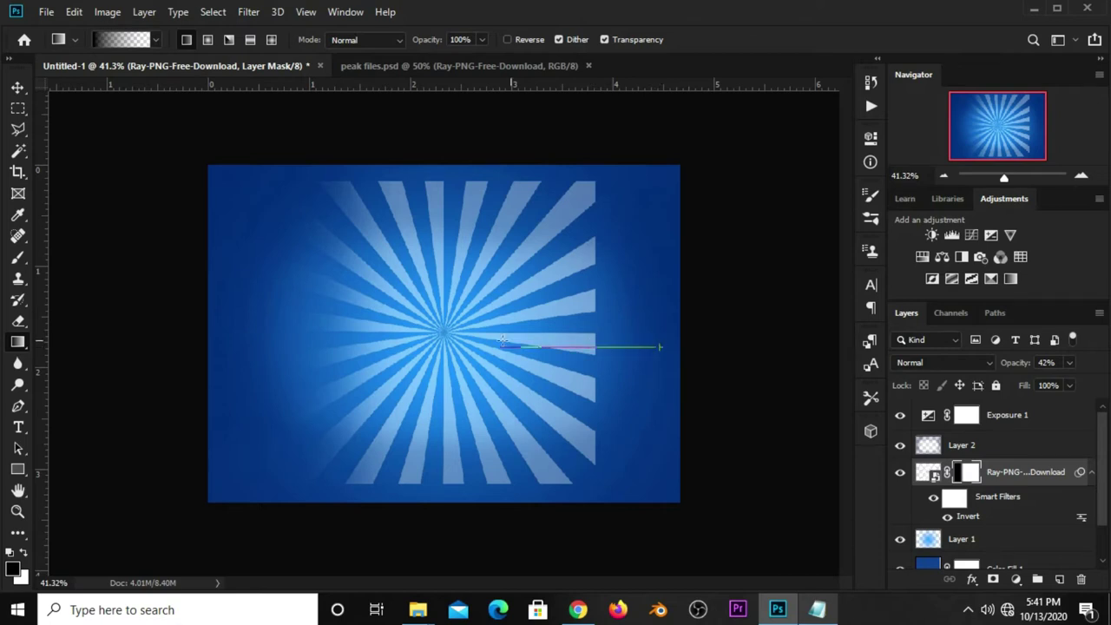
drag(651, 346, 512, 345)
drag(596, 328, 496, 328)
drag(644, 335, 507, 335)
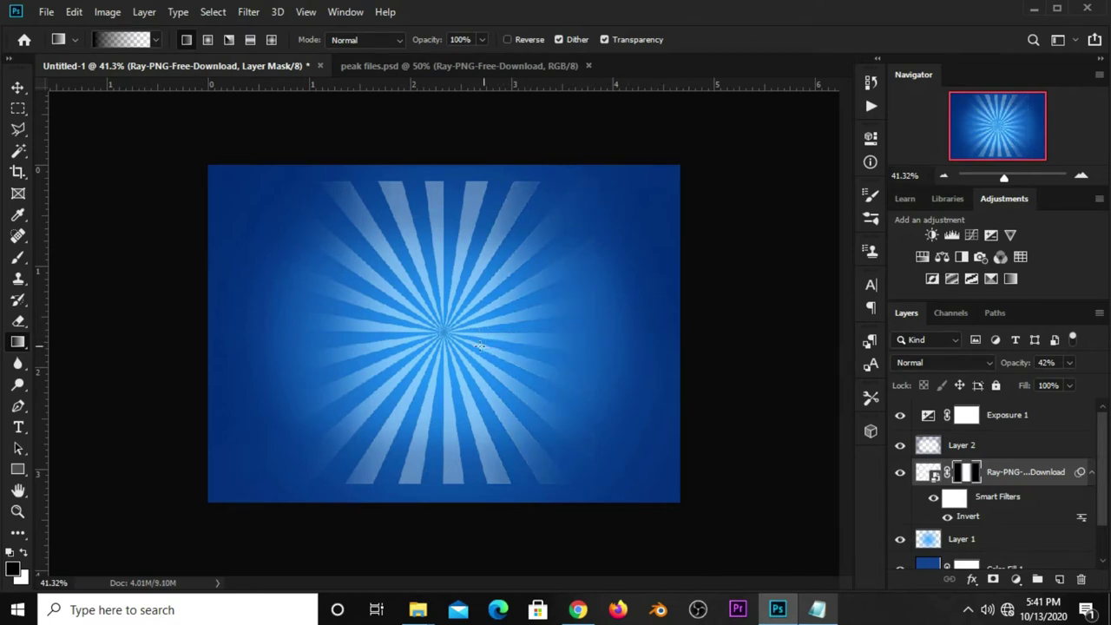
Fade the top, bottom and corners of the rays with more mask gradients.
drag(442, 161, 440, 163)
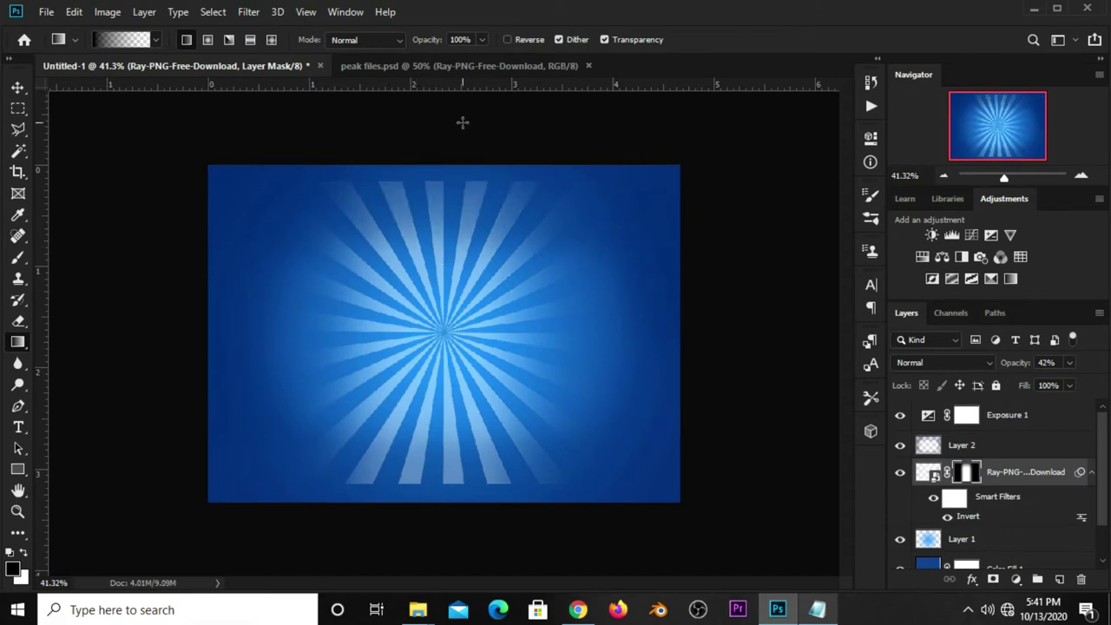
drag(453, 293, 453, 295)
drag(434, 258, 434, 260)
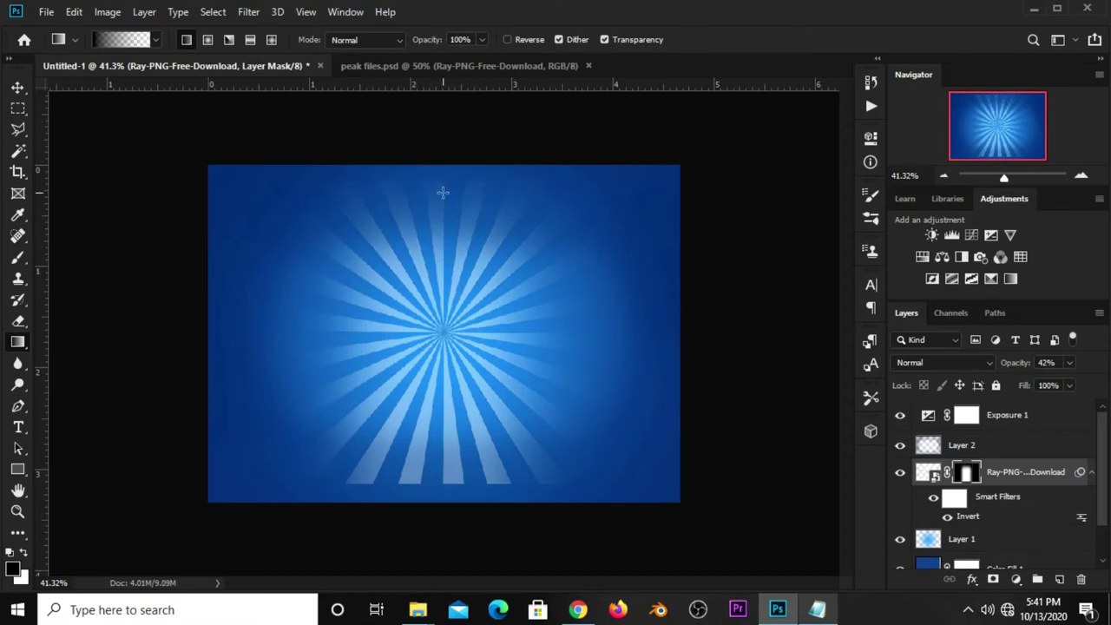
drag(450, 141, 449, 285)
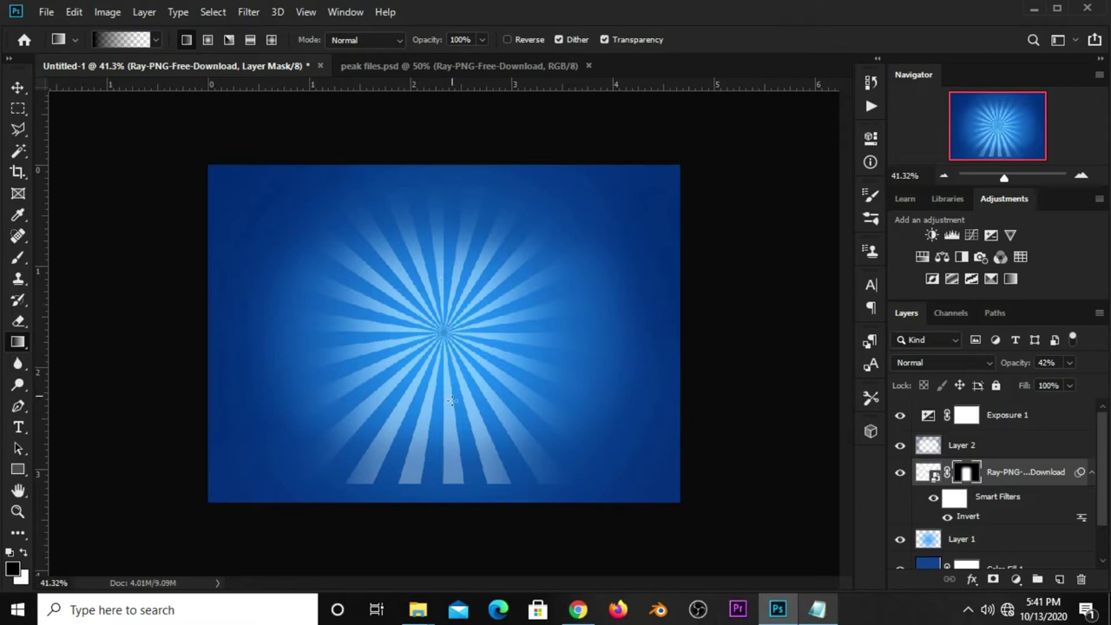
drag(454, 491, 453, 407)
drag(427, 502, 427, 396)
drag(268, 501, 371, 401)
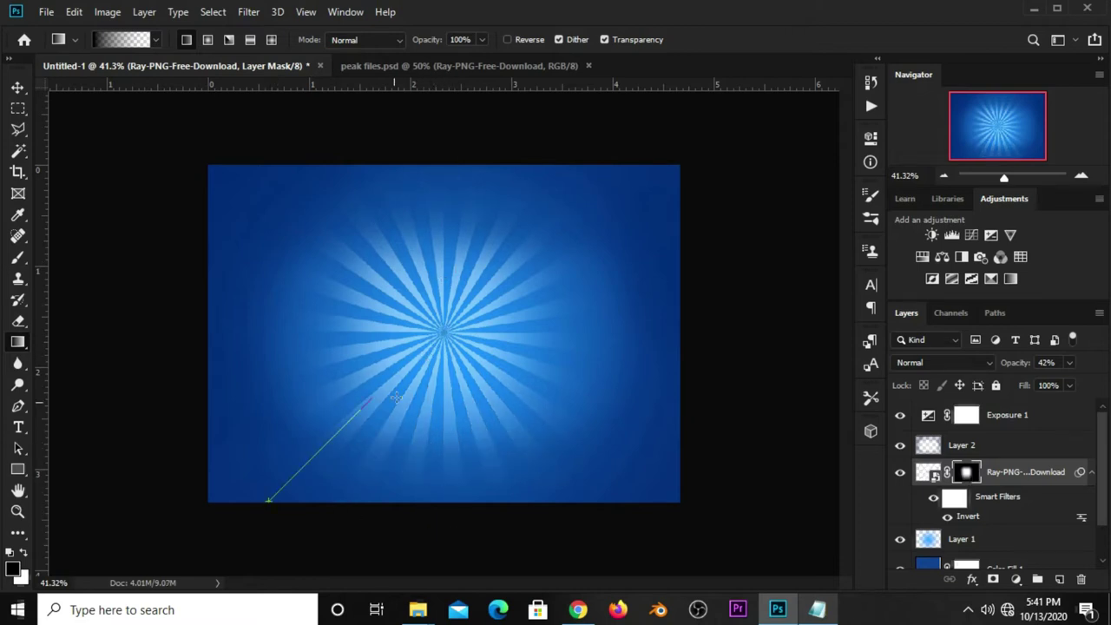
drag(614, 488, 494, 369)
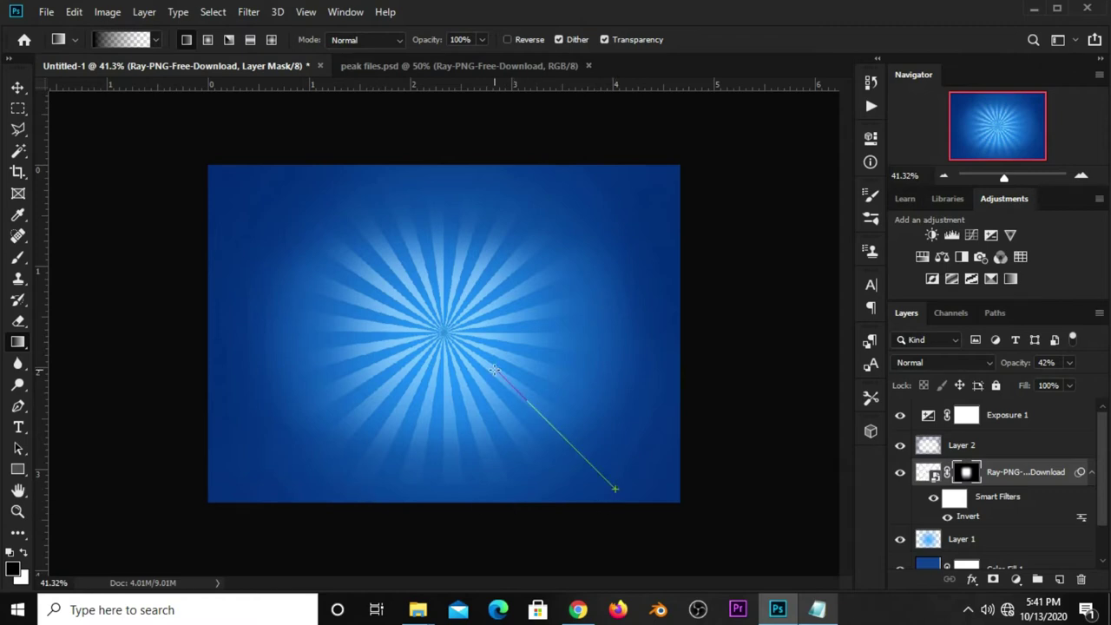
drag(642, 171, 586, 229)
drag(514, 283, 514, 284)
key(v)
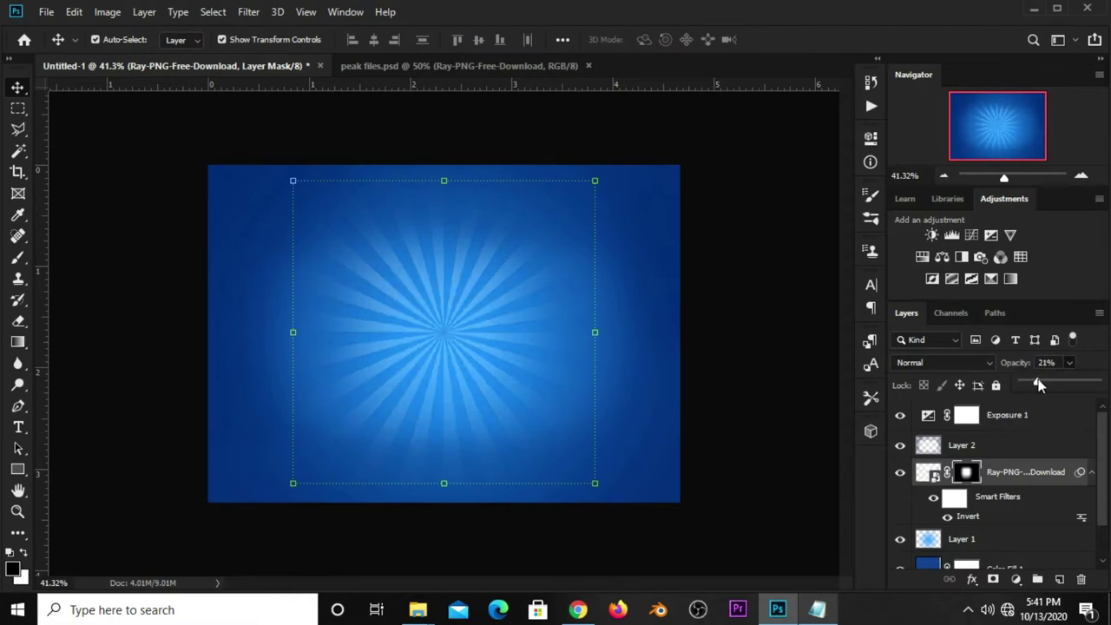
Set the Ray-PNG-Free-Download layer to 33% opacity and enlarge it to about 108%.
drag(1045, 384, 1047, 384)
key(ctrl+2)
click(444, 181)
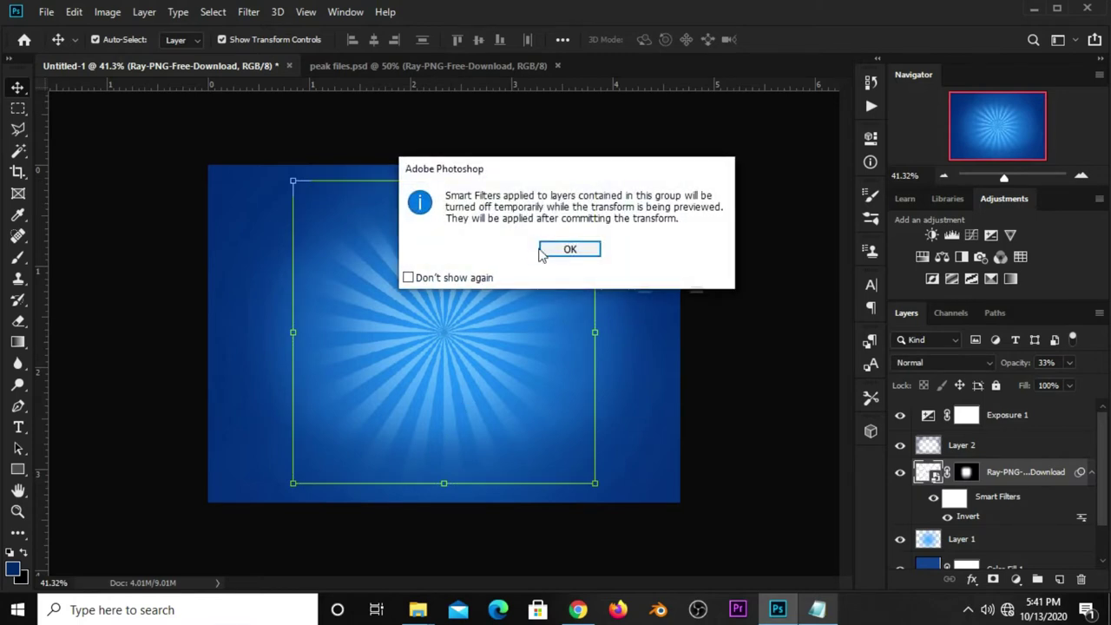
click(569, 250)
drag(443, 484, 444, 495)
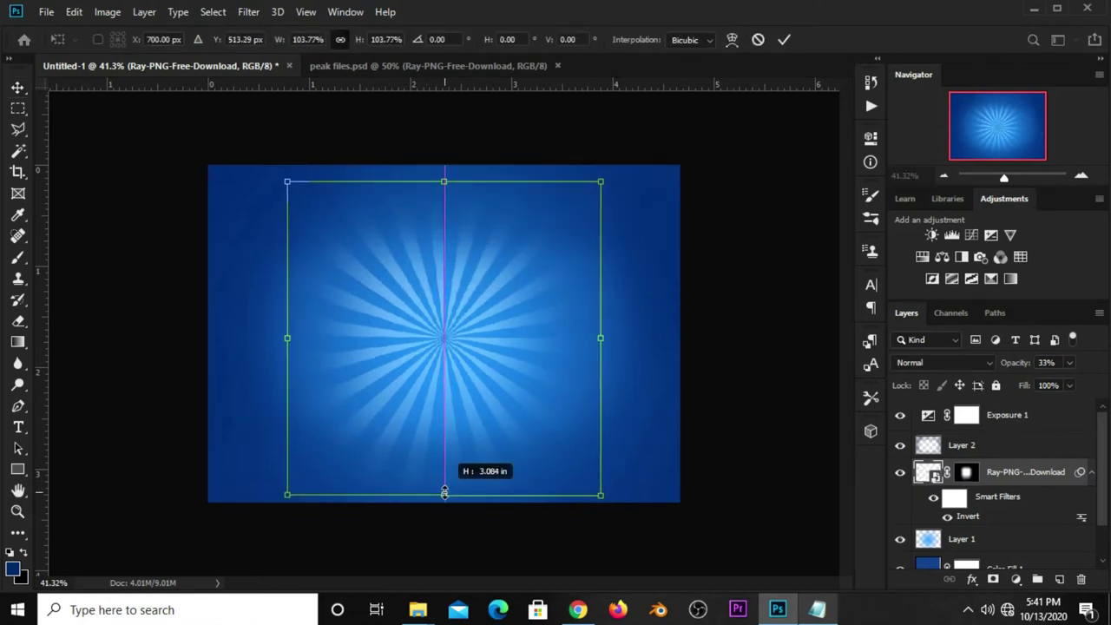
drag(600, 182, 614, 167)
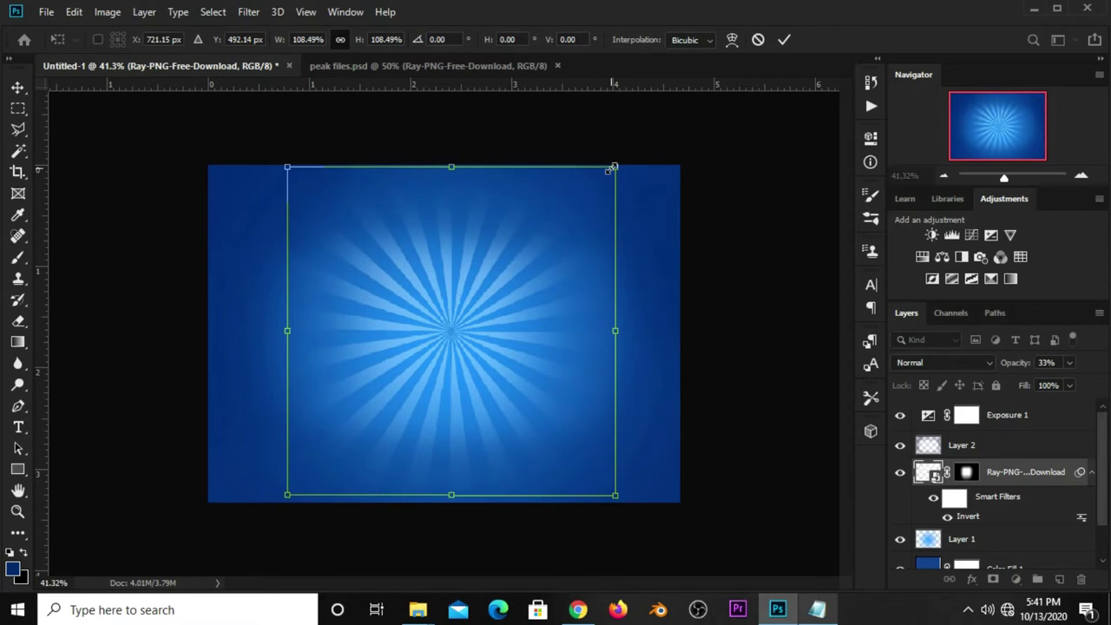
key(Return)
click(727, 288)
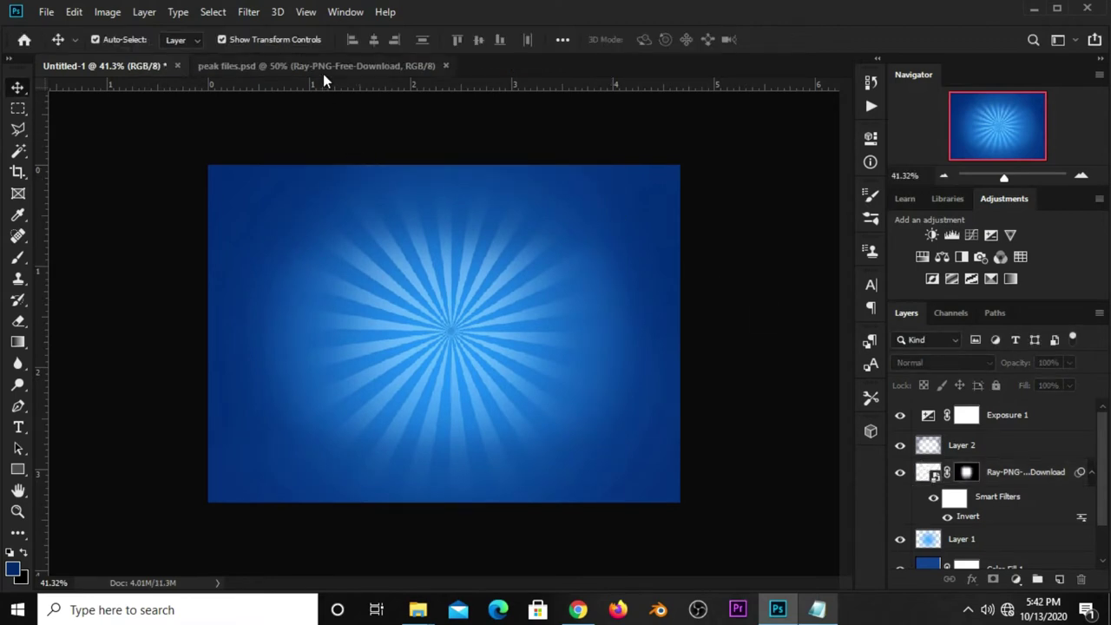
Add a new empty layer and set white as the brush colour.
click(1055, 580)
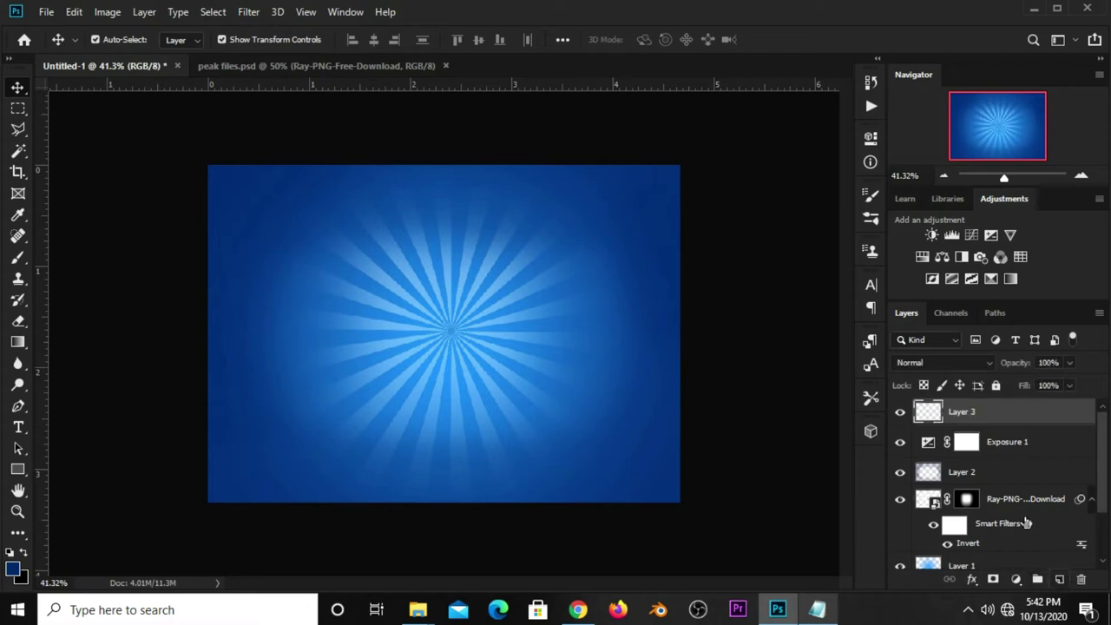
click(19, 260)
click(97, 260)
key(d)
click(24, 555)
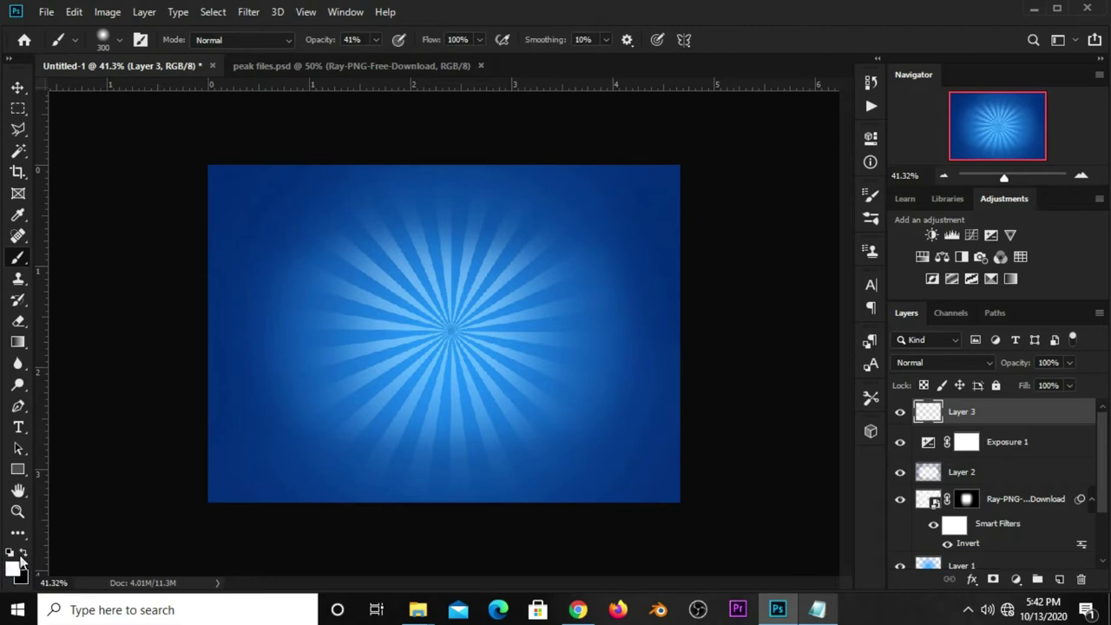
Paint a large soft white glow dab at the poster's top-left.
click(104, 41)
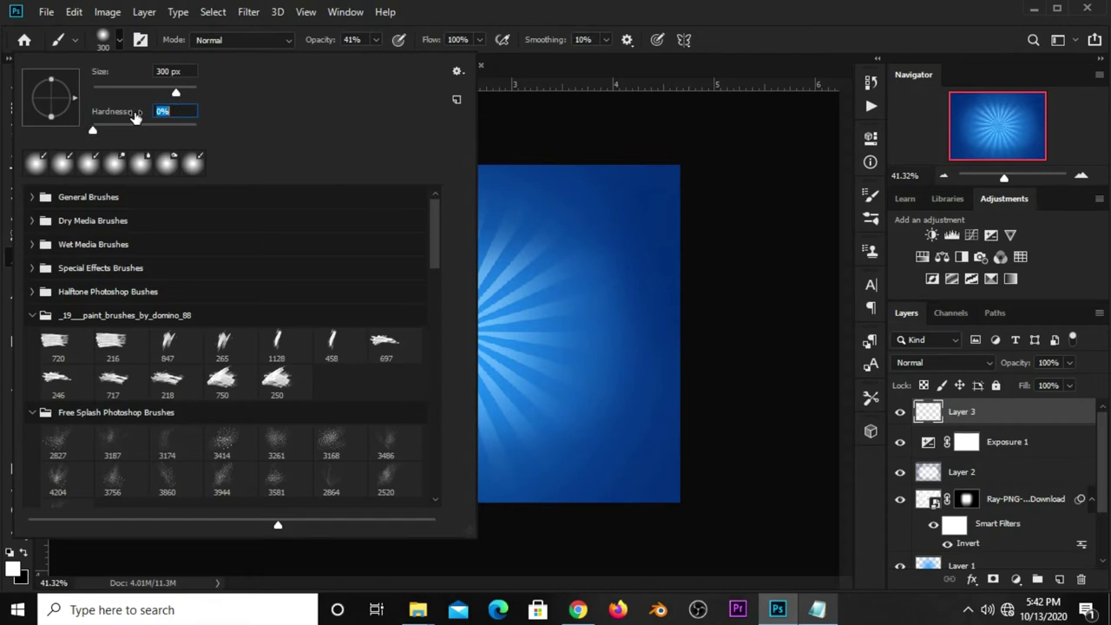
click(843, 38)
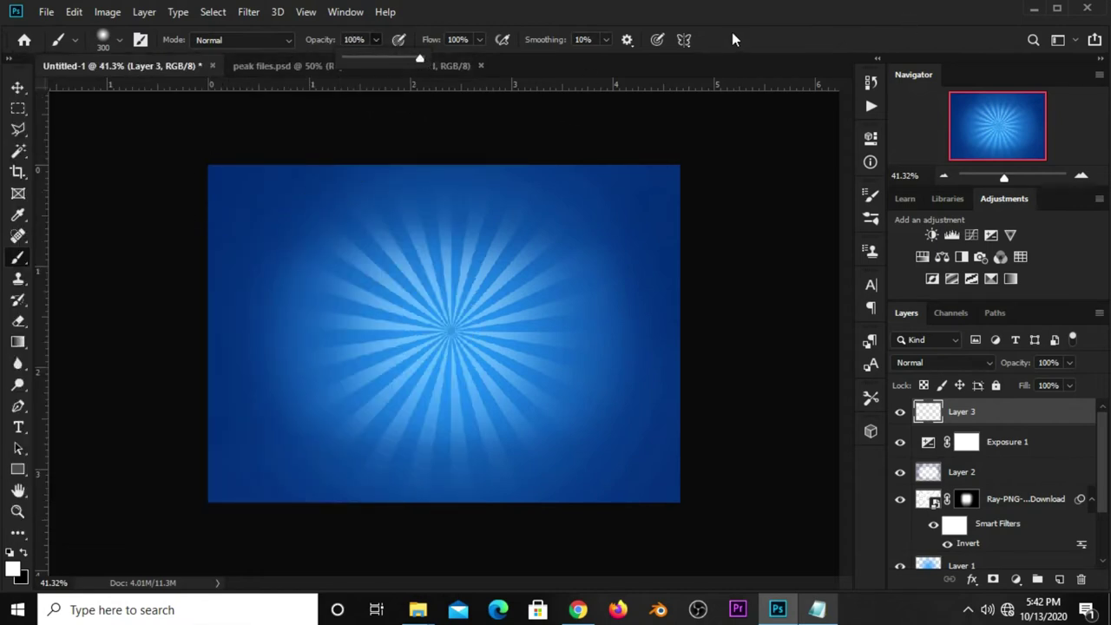
key(bracketright)
key(bracketright)
key(bracketright)
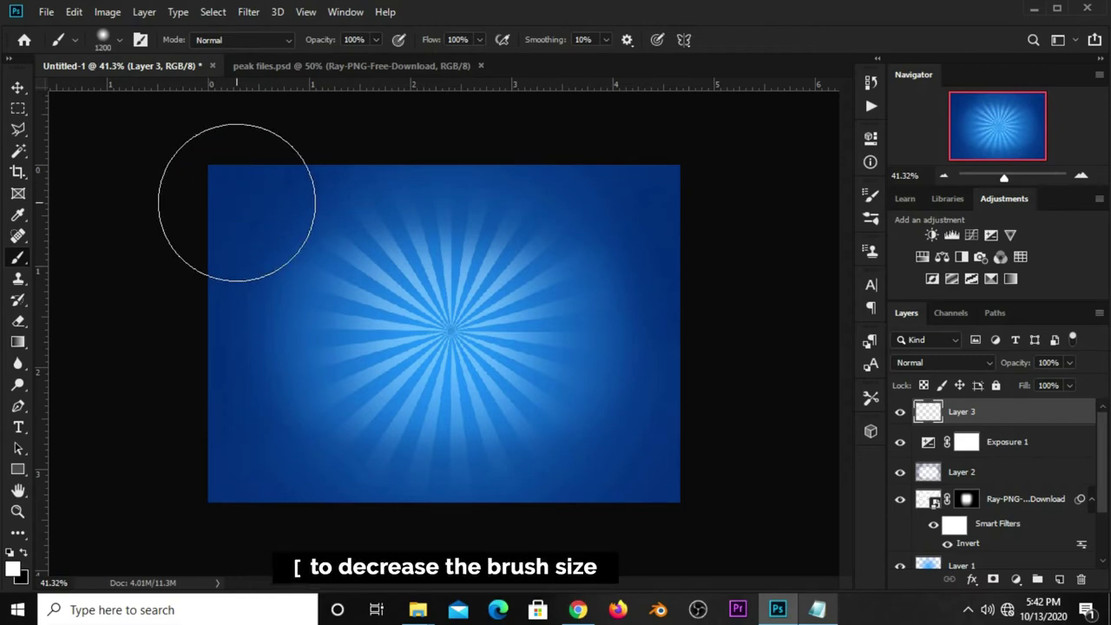
key(bracketleft)
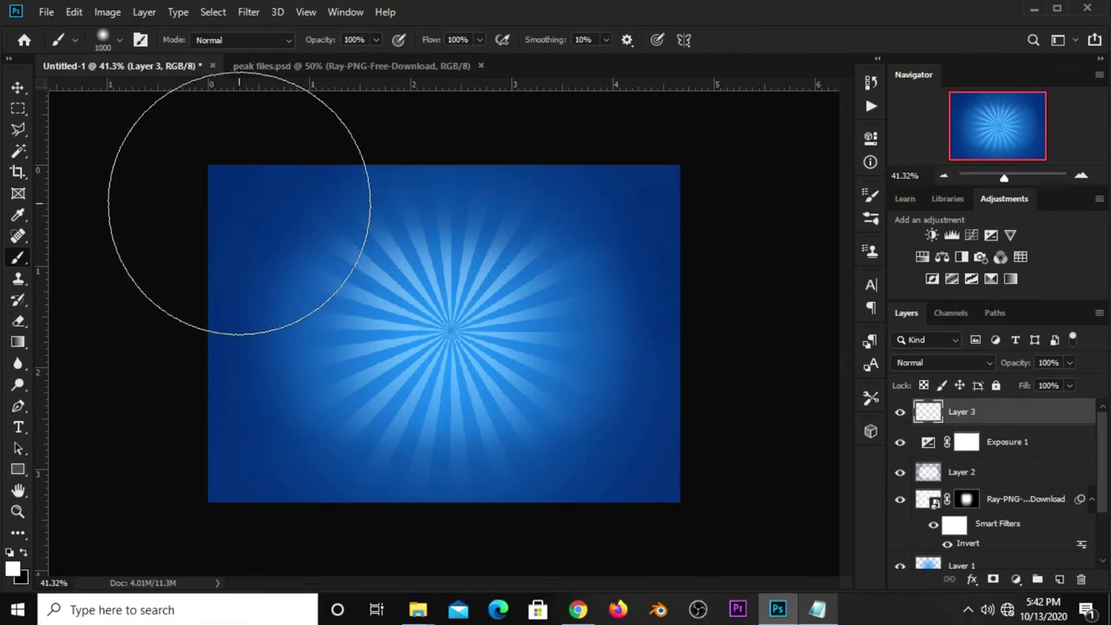
click(236, 195)
Make the glow layer nearly transparent and stretch it over more of the poster.
key(v)
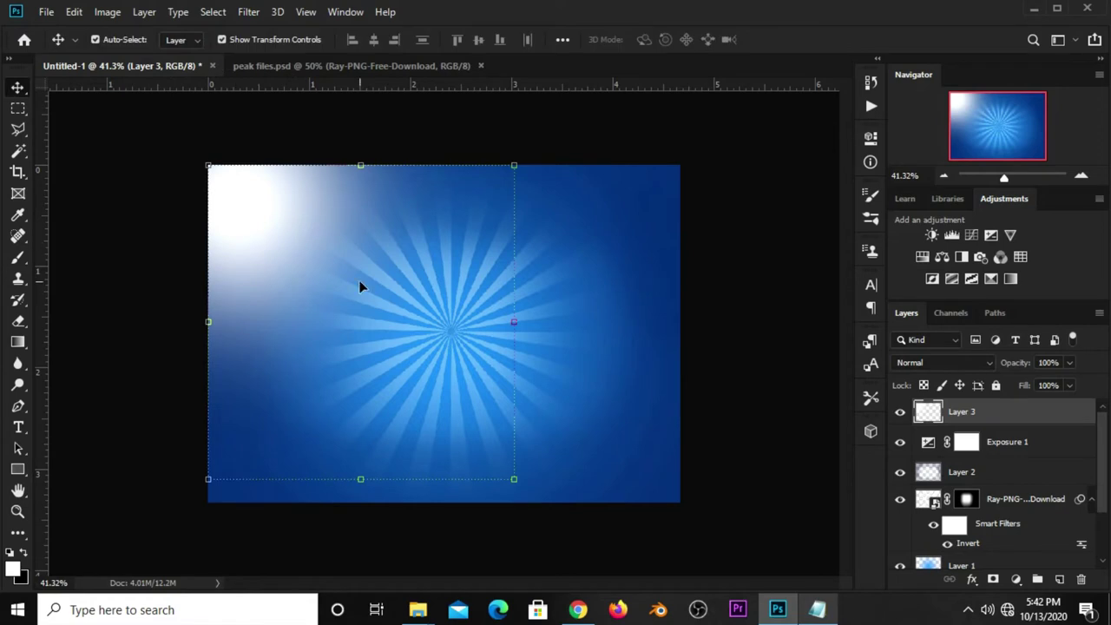
click(1071, 363)
drag(1008, 385, 997, 386)
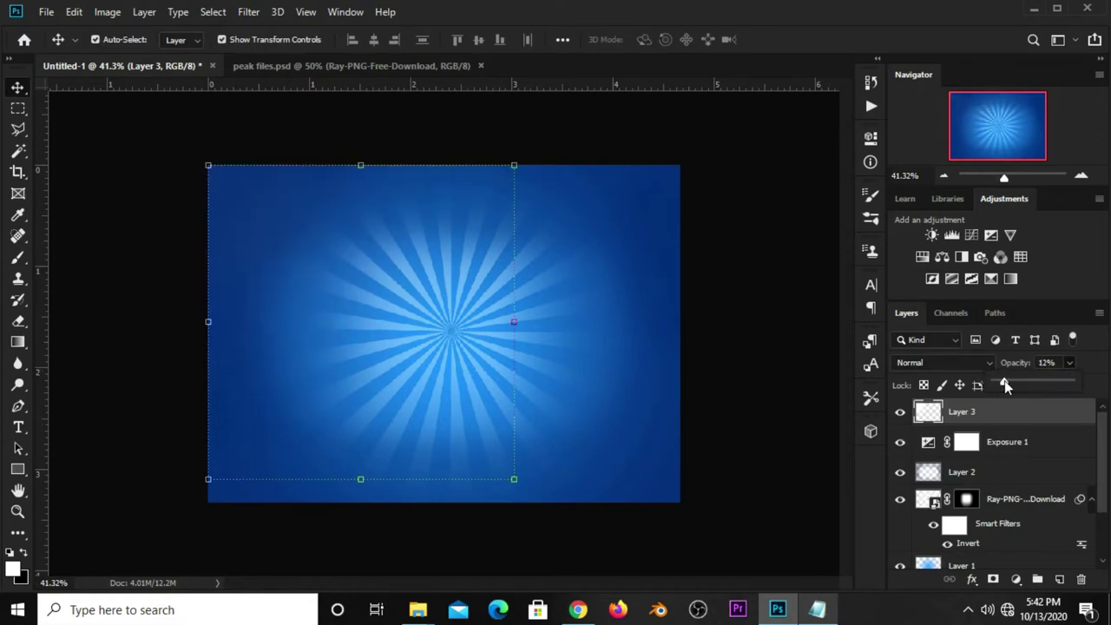
key(ctrl+t)
drag(499, 478, 525, 506)
key(Return)
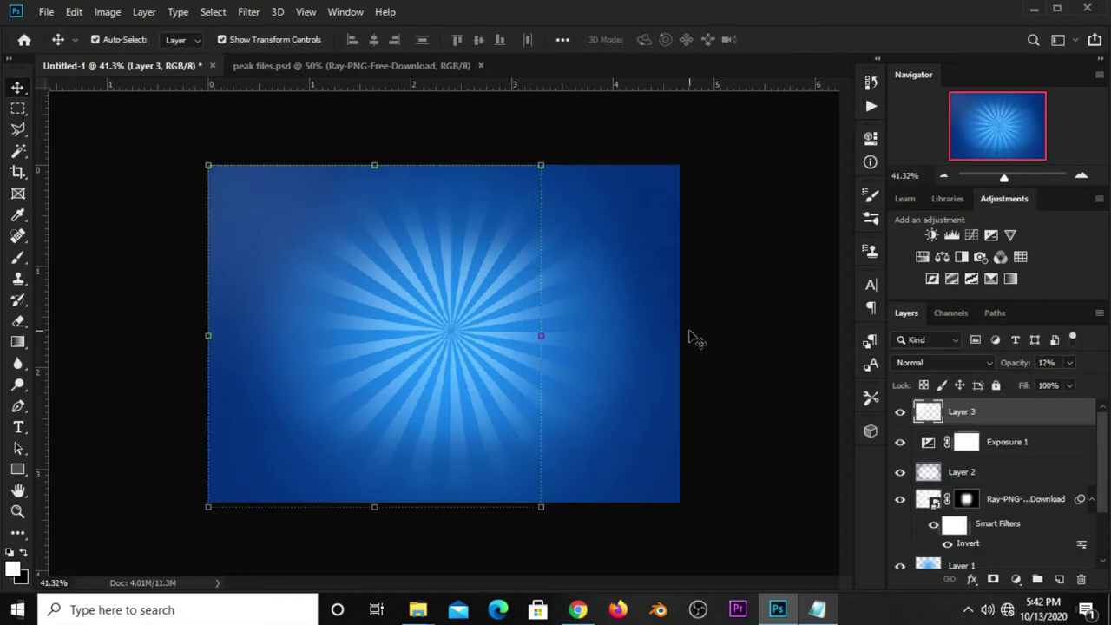
click(698, 339)
Copy the Peak logo from peak files.psd and paste it into Untitled-1.
click(318, 66)
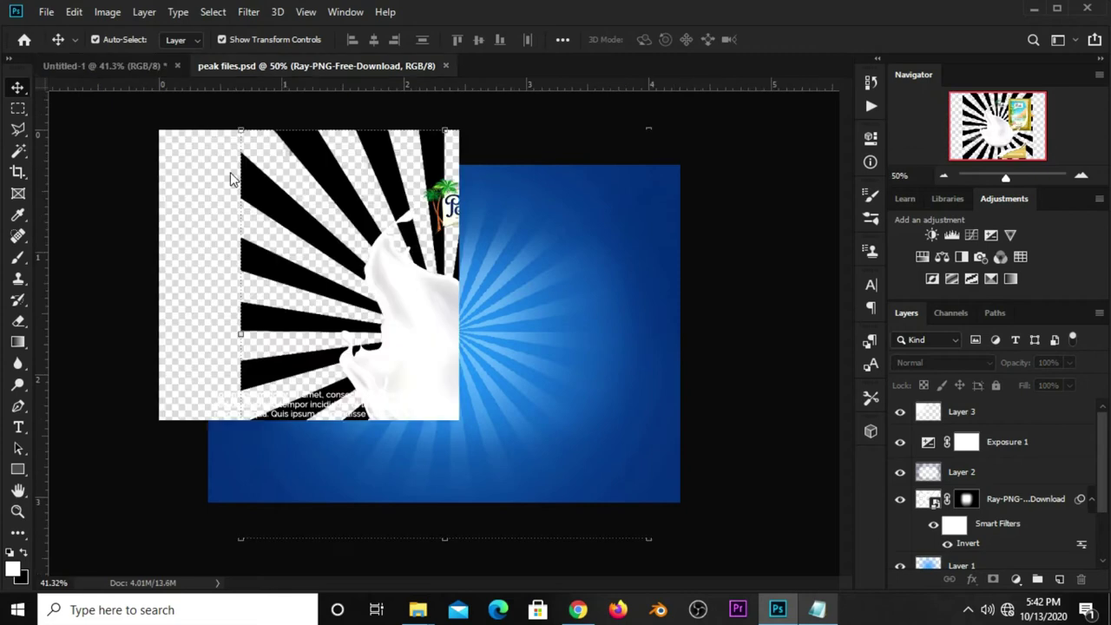
click(469, 222)
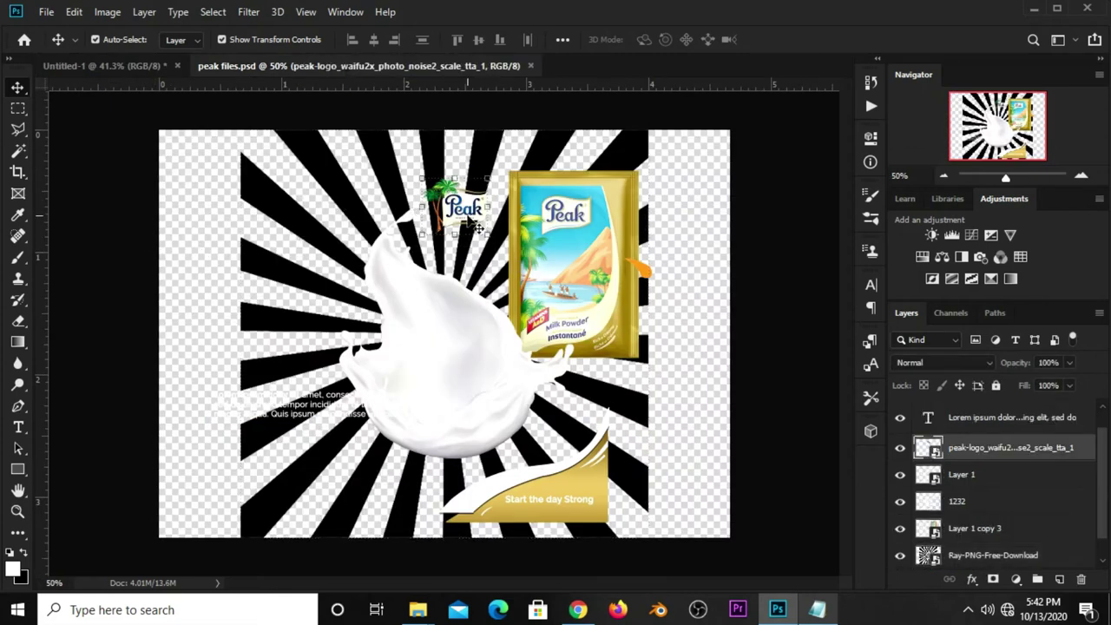
key(ctrl+c)
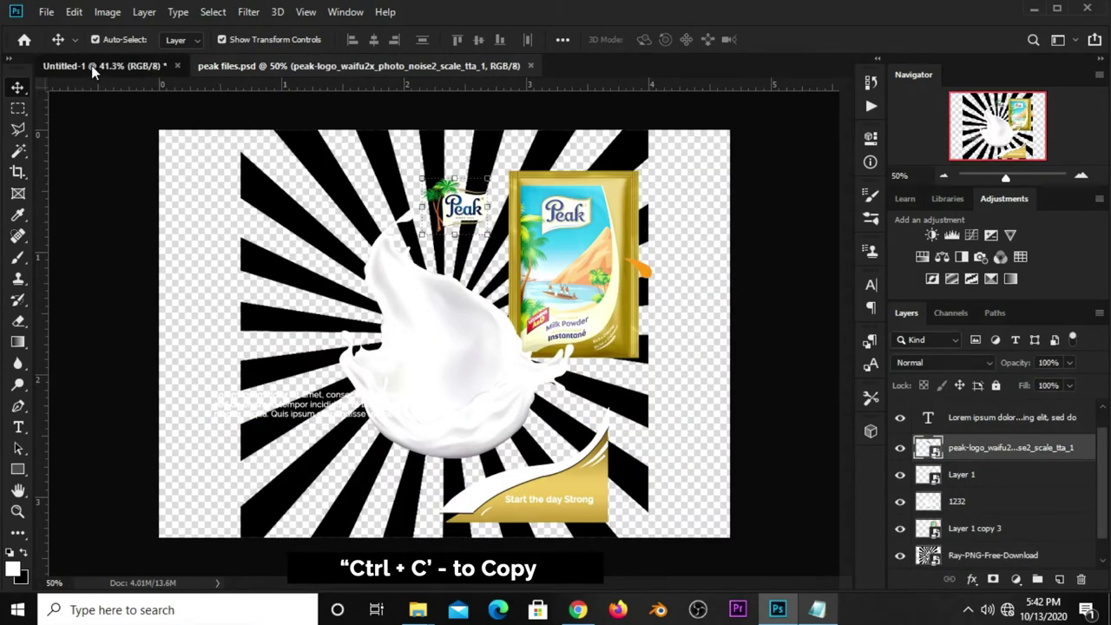
click(91, 66)
key(ctrl+v)
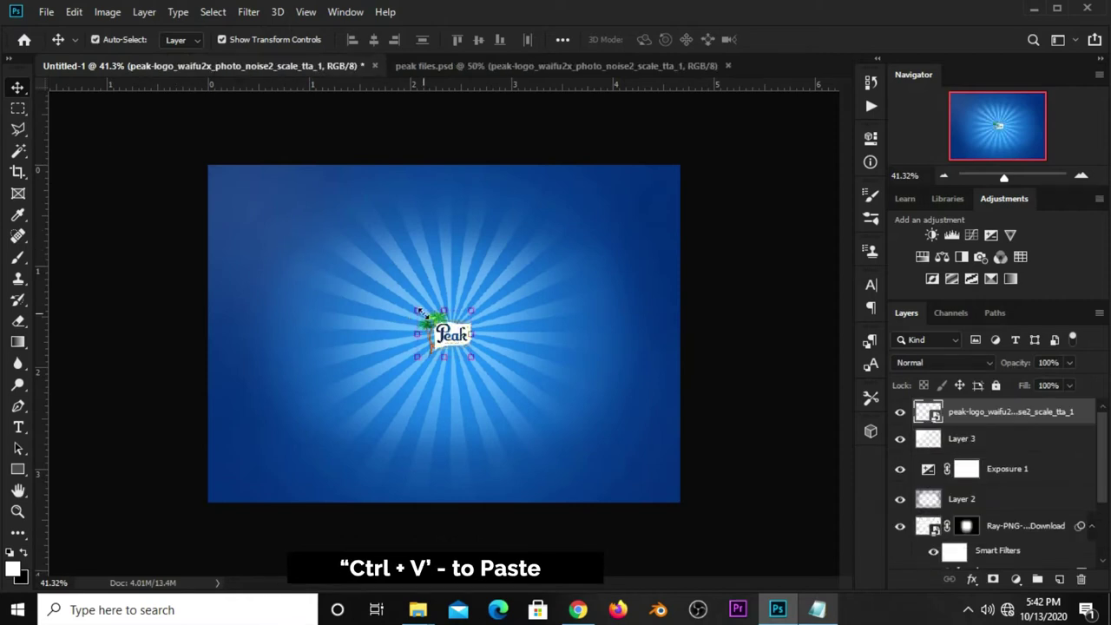
Move the pasted Peak logo to the upper-left corner and scale it up slightly.
key(ctrl+t)
drag(419, 310, 229, 195)
key(Return)
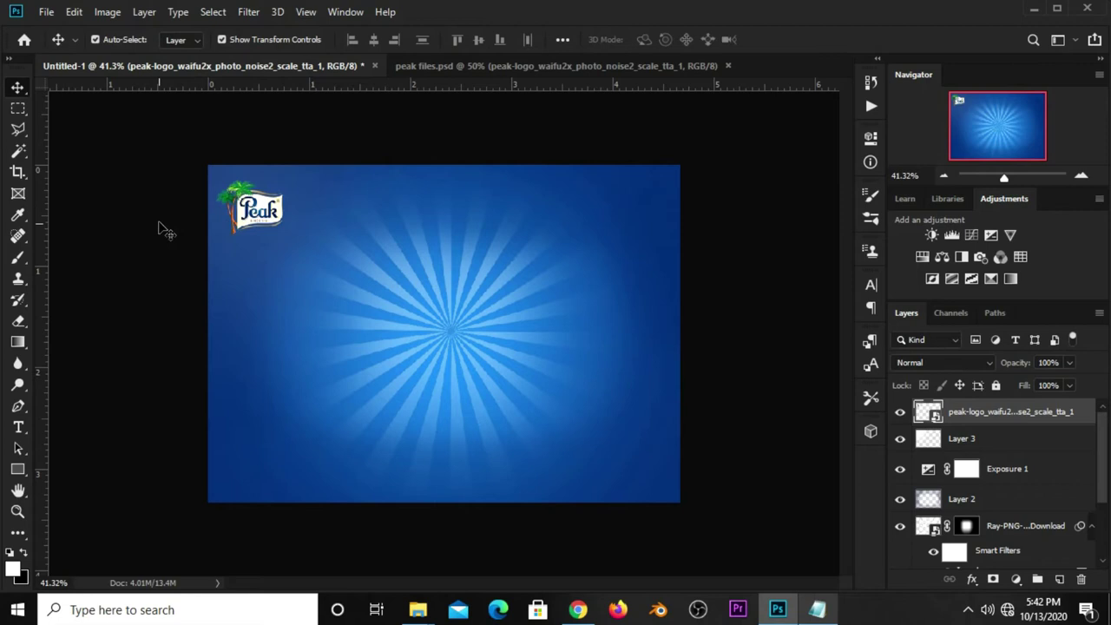
key(ctrl+t)
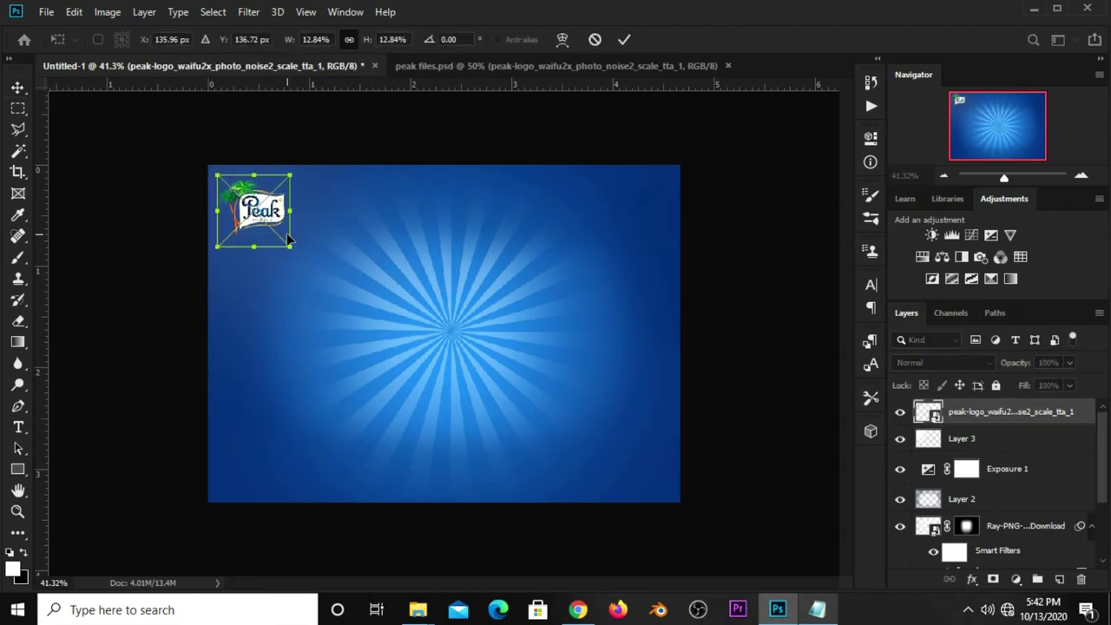
drag(289, 238, 303, 250)
key(Return)
click(224, 215)
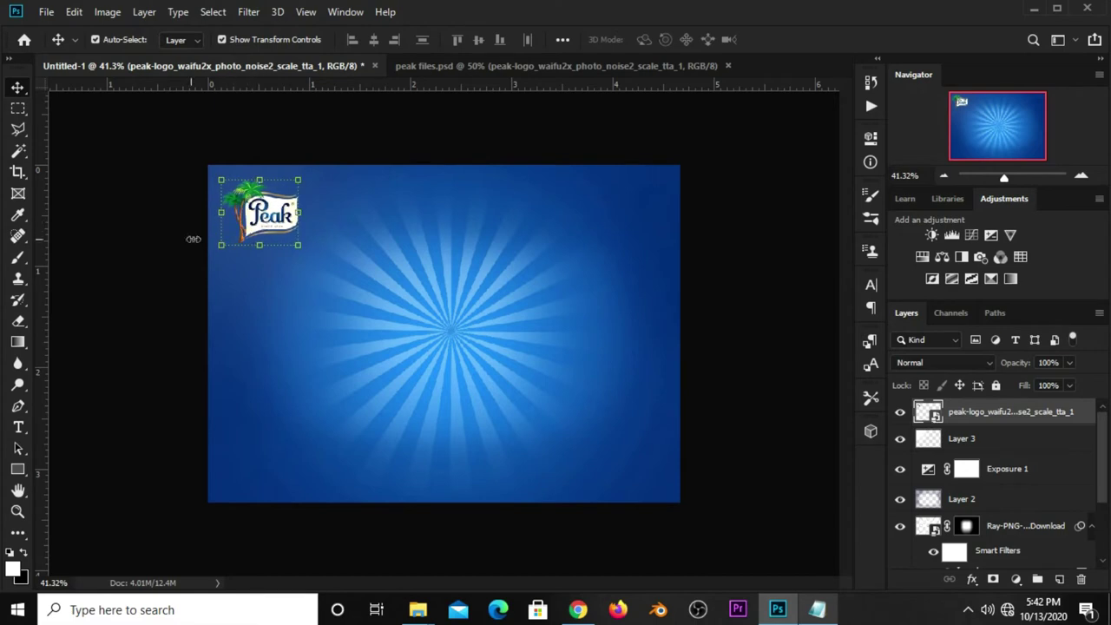
click(148, 244)
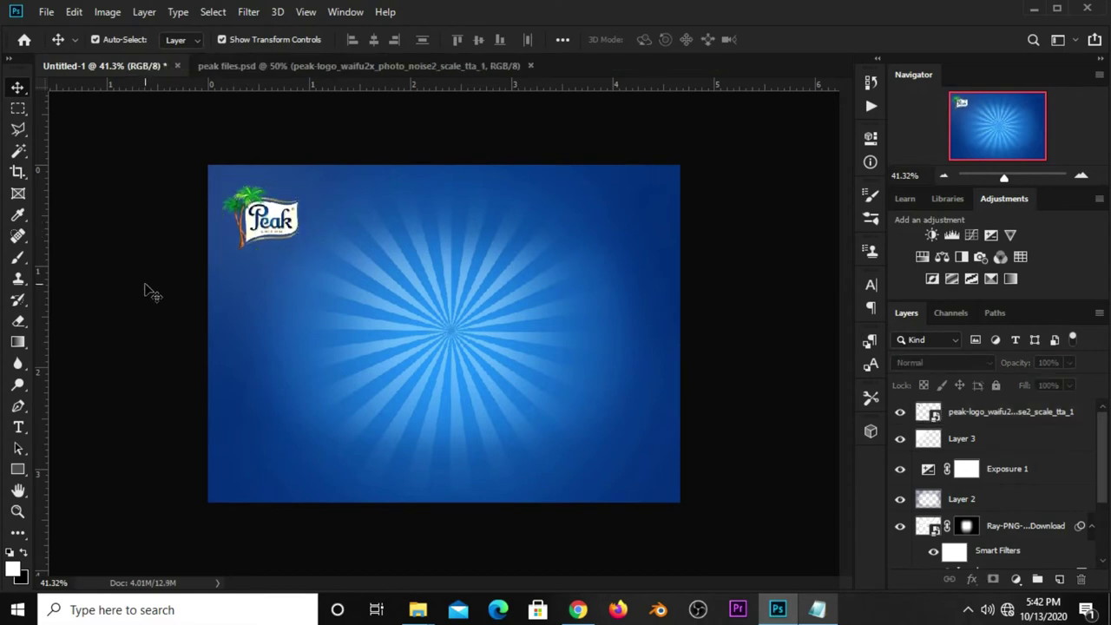
Add a text layer reading 'SPECIAL PROMO' above the sunburst centre.
click(257, 229)
click(109, 267)
click(20, 425)
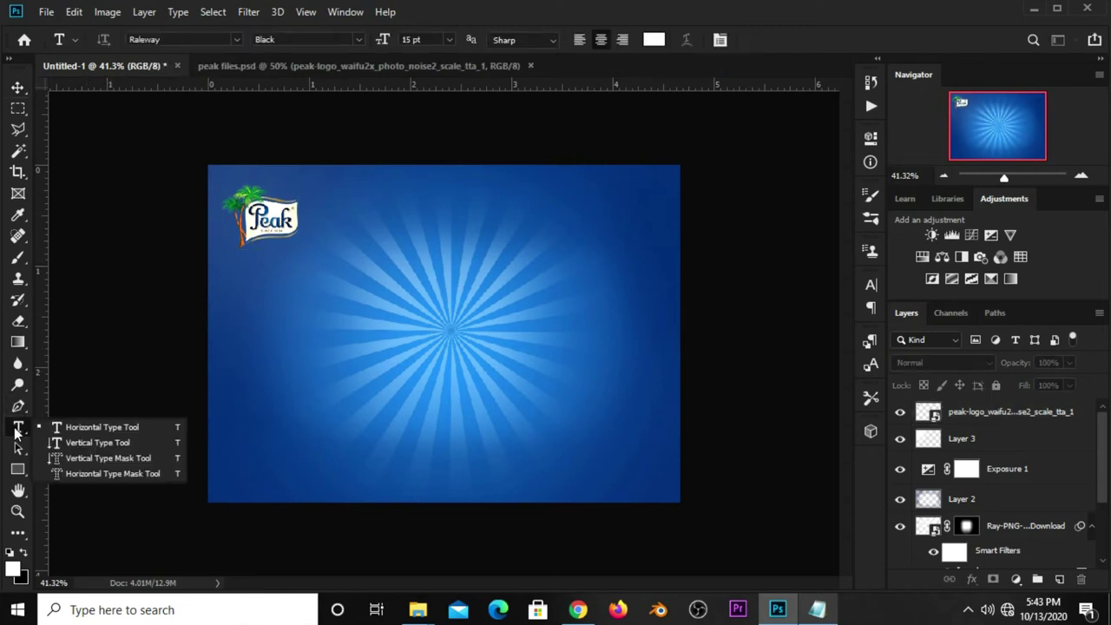
click(55, 427)
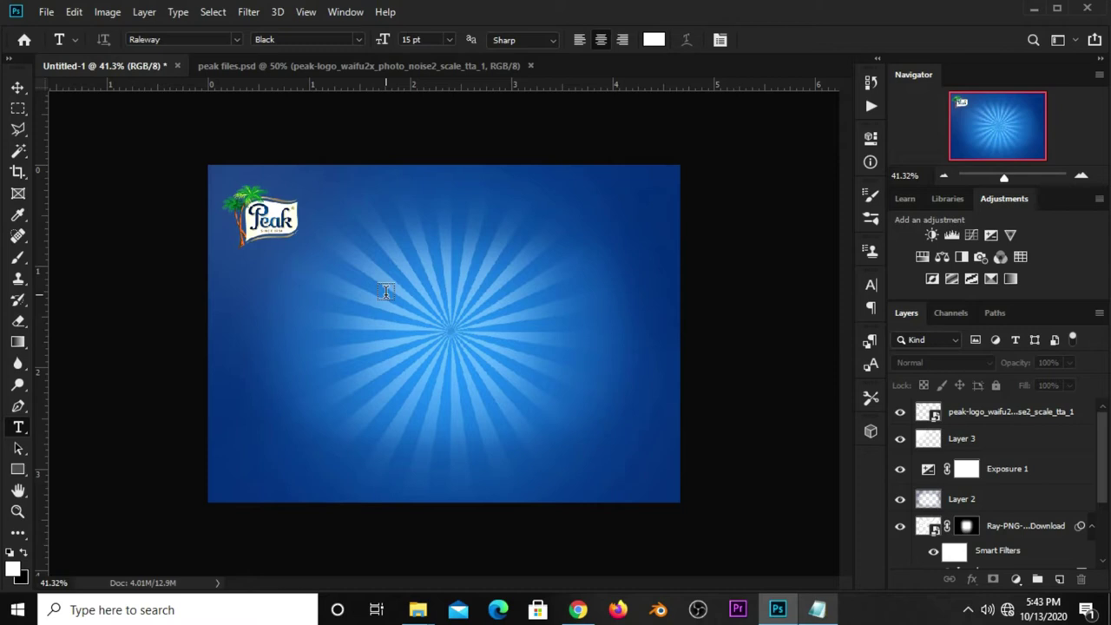
click(386, 292)
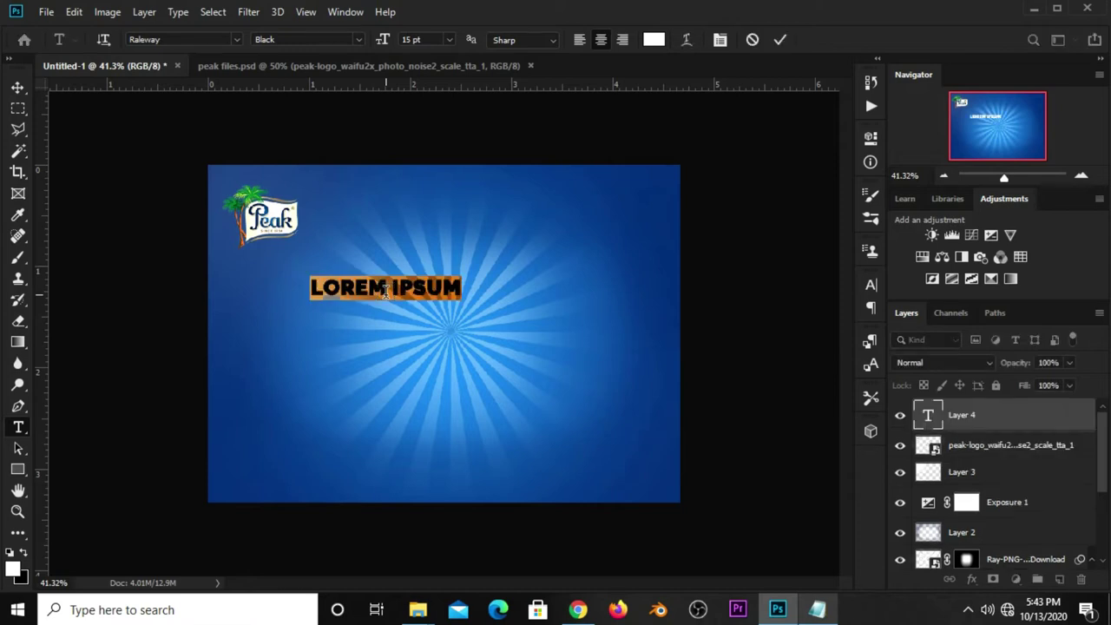
key(BackSpace)
text(SPECIAL PROMO)
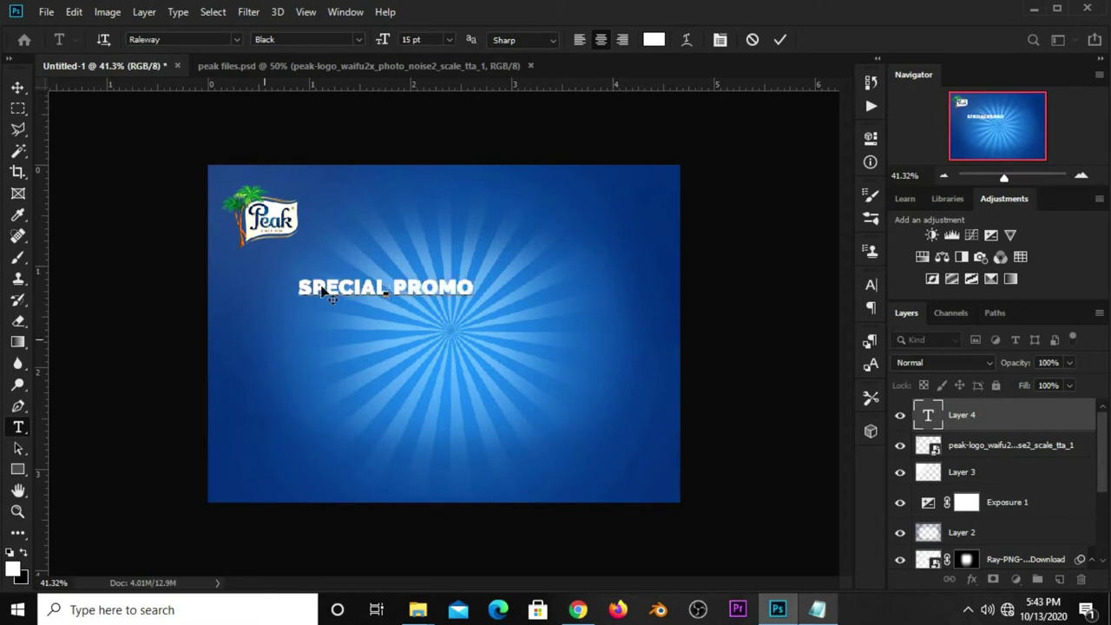
key(ctrl+Return)
Set the title to Lobster 1.4 at 22 pt with All Caps off.
key(v)
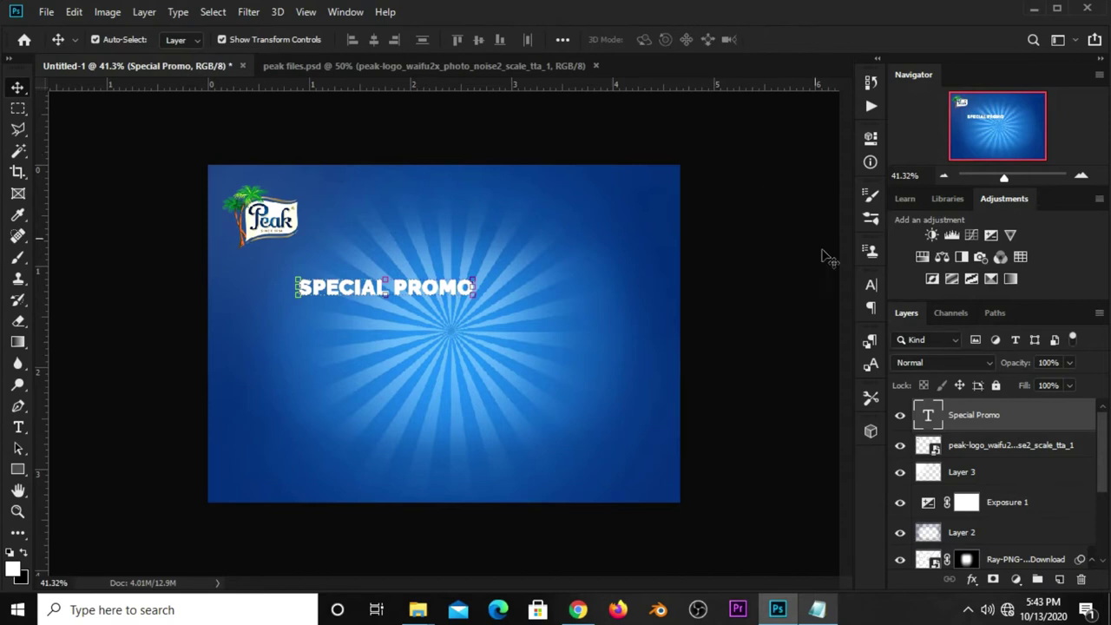
click(865, 286)
click(735, 400)
click(773, 308)
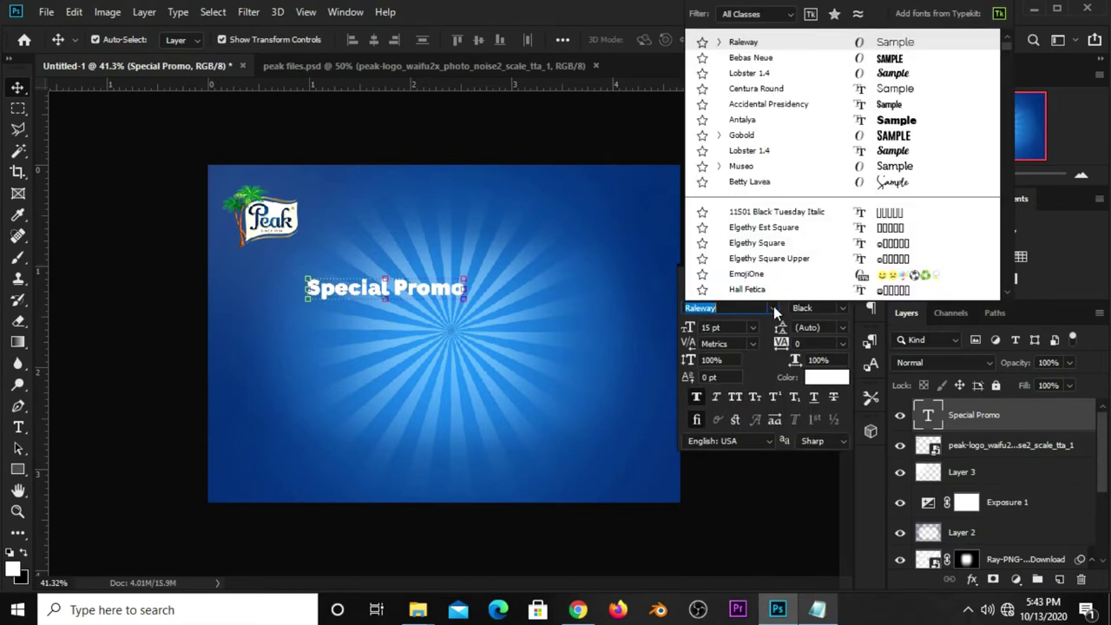
click(748, 74)
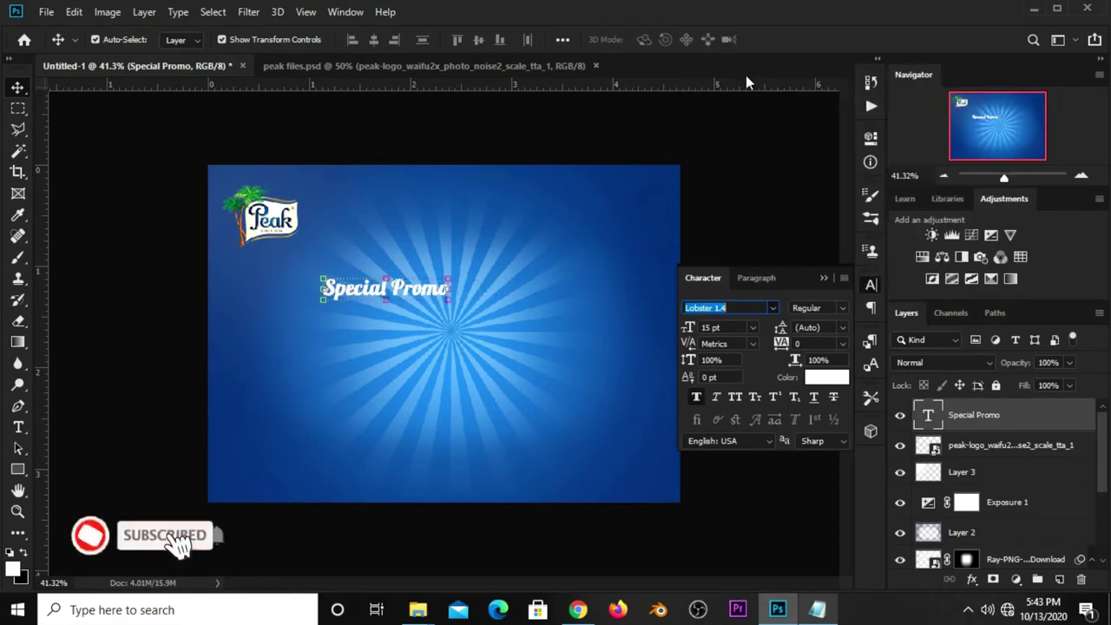
key(ctrl+shift+k)
text(22)
key(Return)
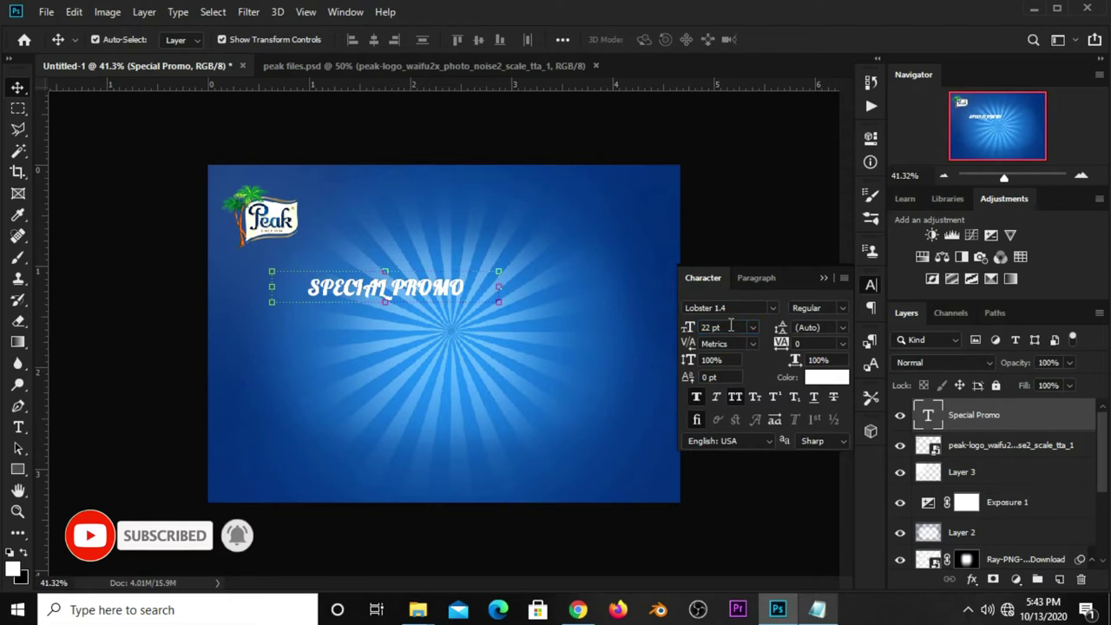
click(737, 397)
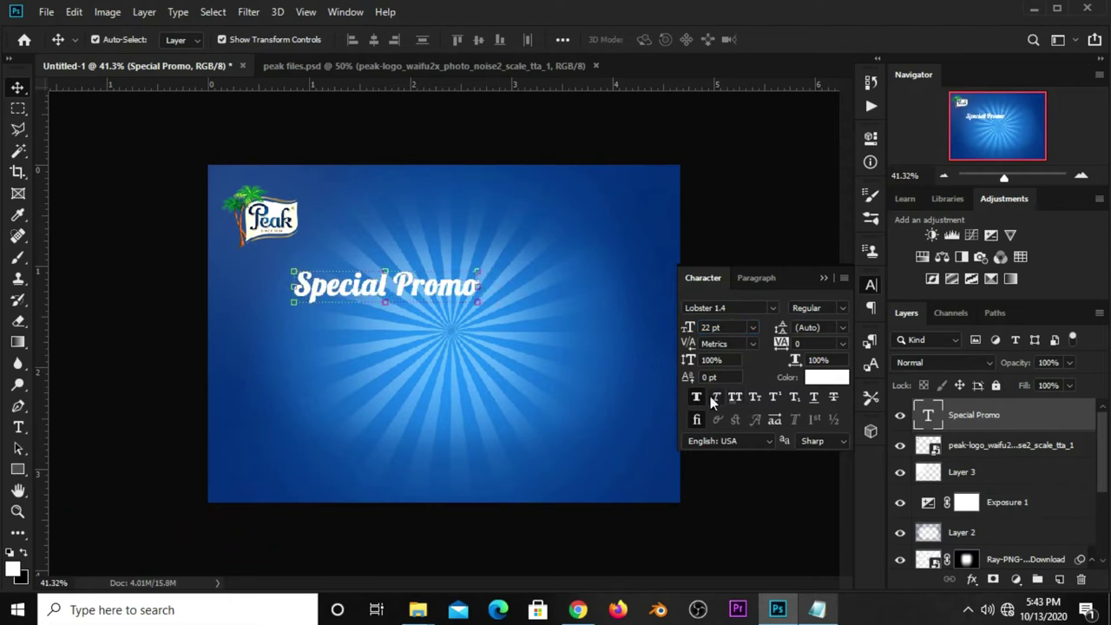
Move the title near the top and centre it horizontally on the poster.
drag(399, 282, 478, 207)
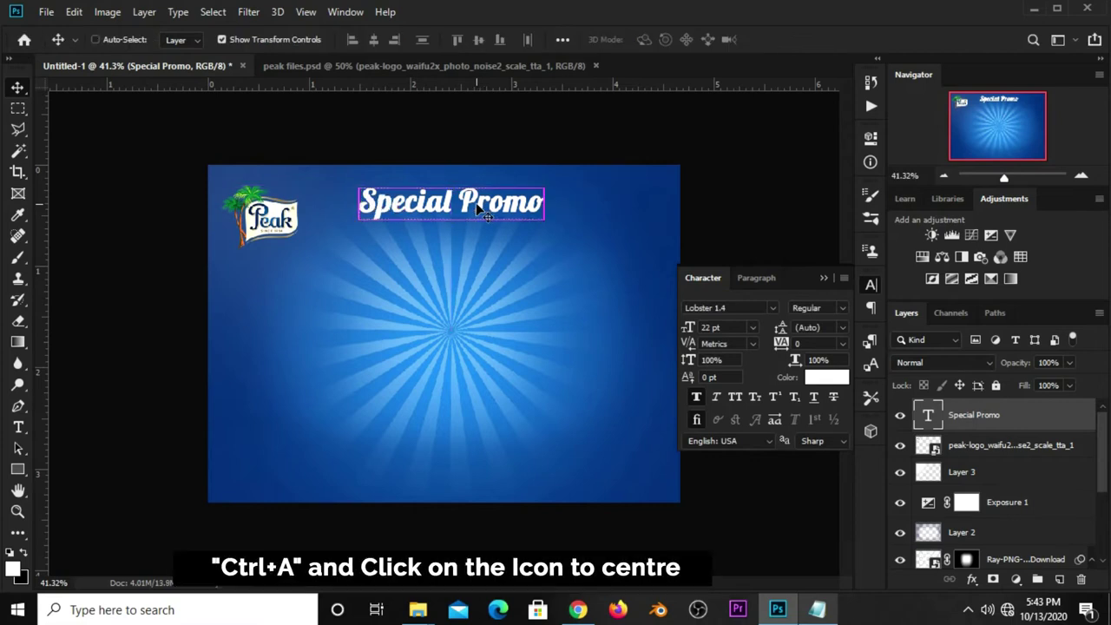
key(ctrl+a)
click(374, 39)
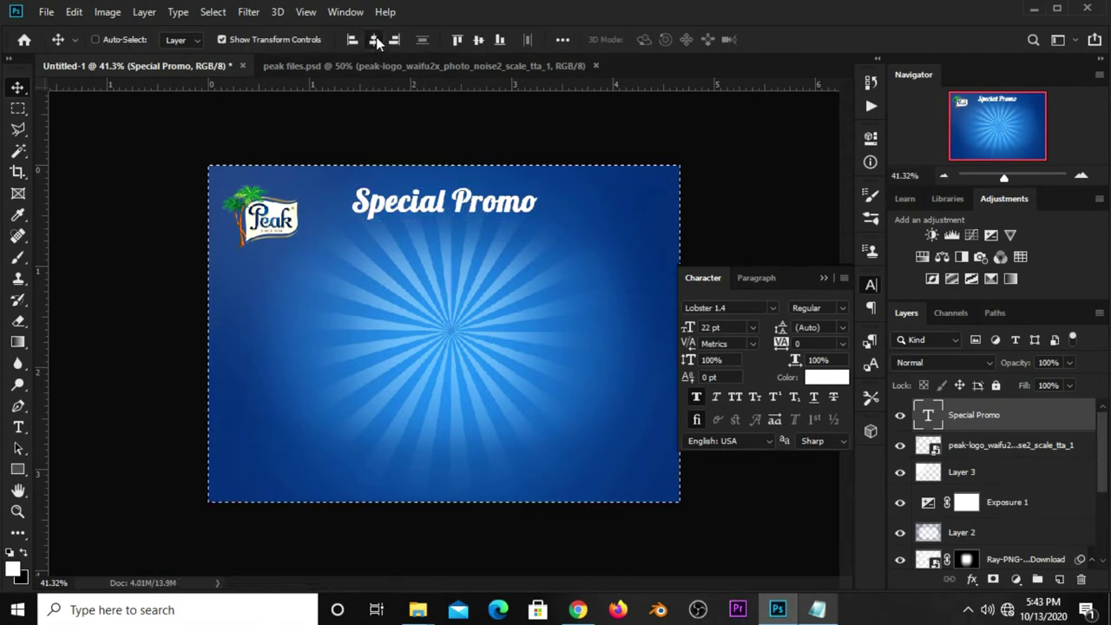
key(ctrl+d)
Give the Special Promo title a drop shadow with size 0 px and 54% opacity.
click(972, 579)
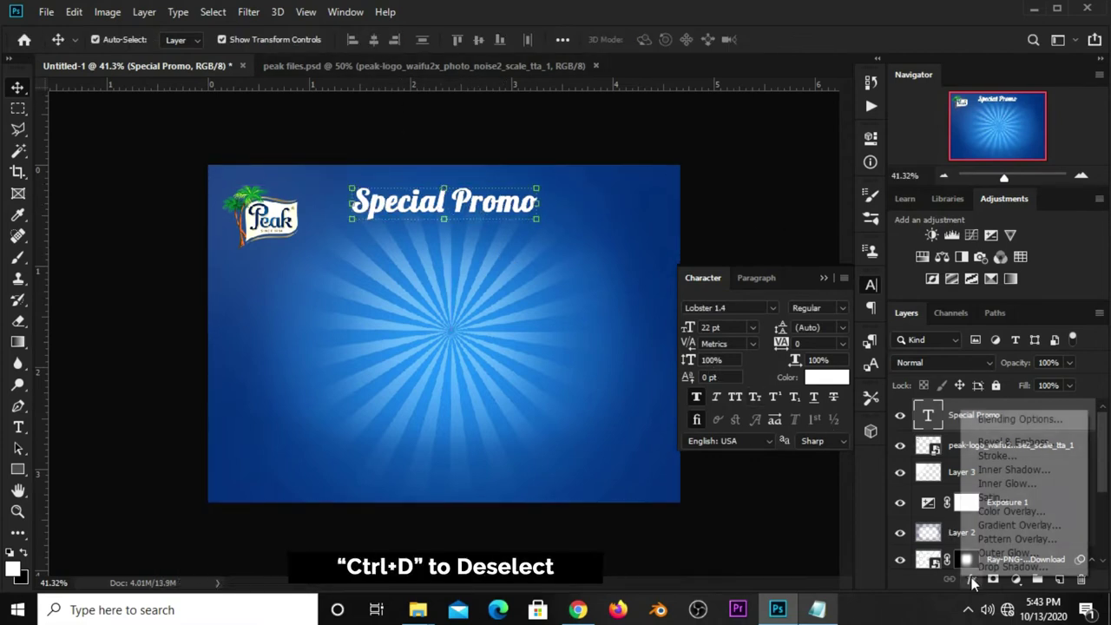
click(992, 567)
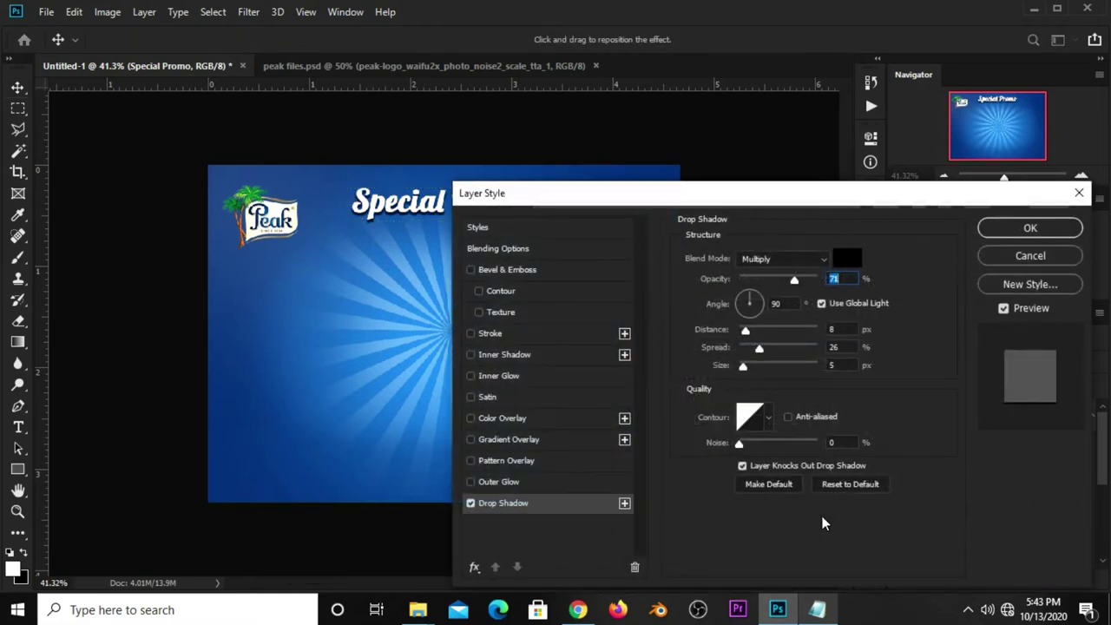
key(Tab)
key(Tab)
key(Tab)
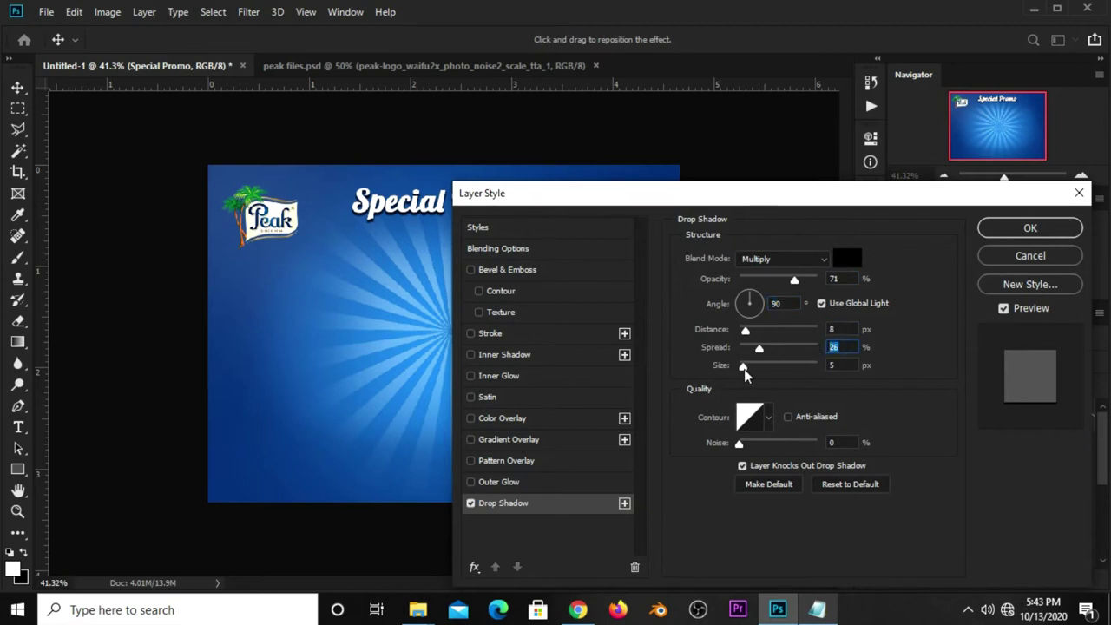
drag(743, 368, 729, 370)
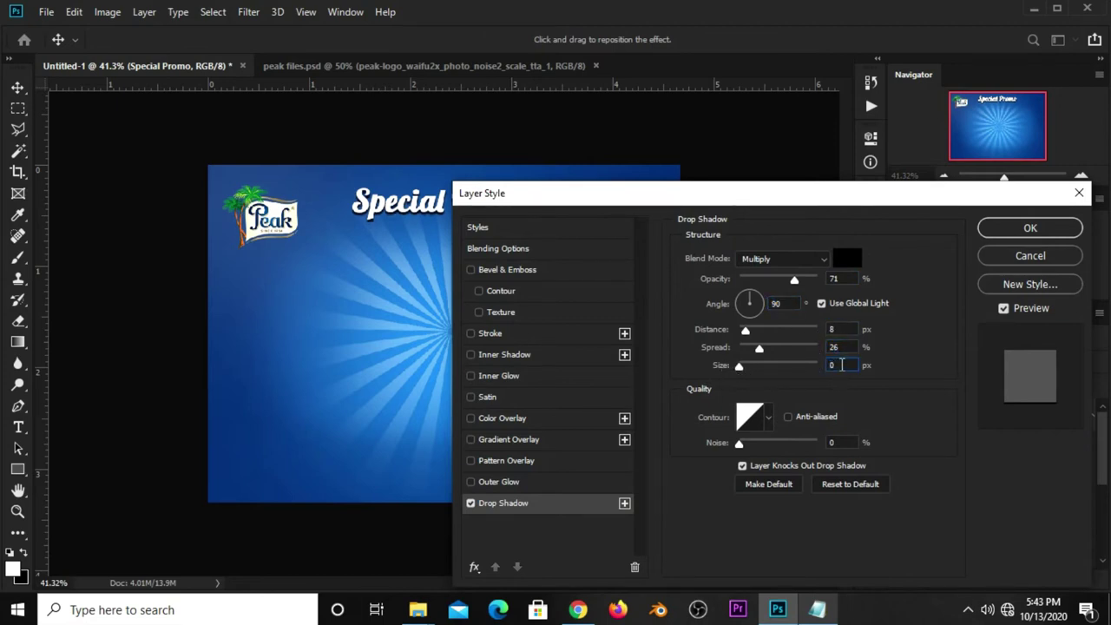
double_click(841, 277)
text(54)
double_click(840, 278)
click(1029, 227)
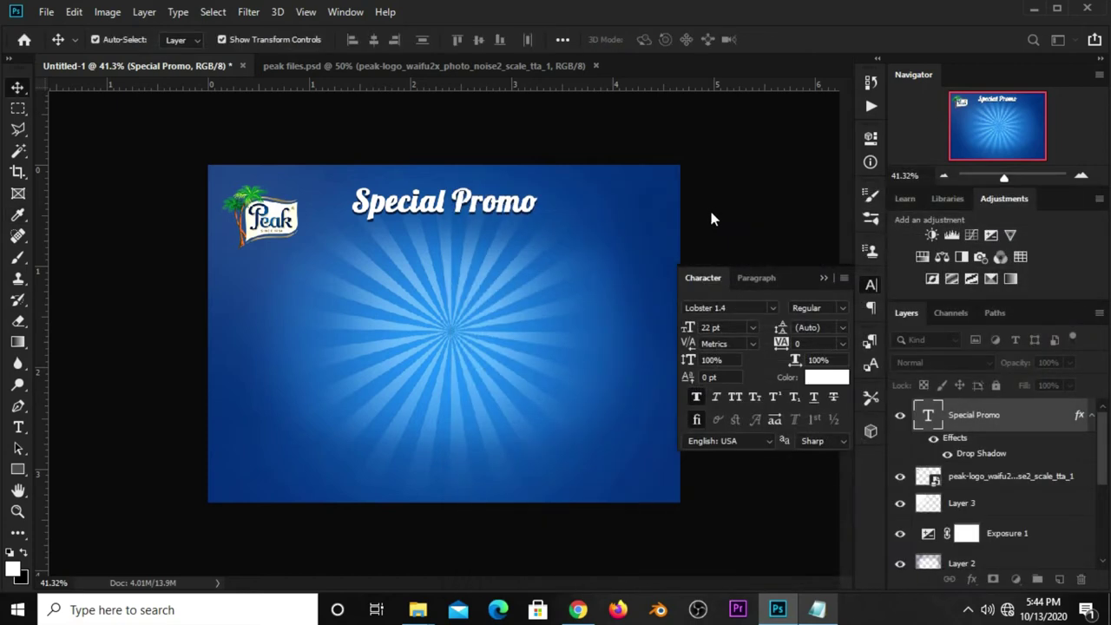
click(489, 203)
Nudge the title up and draw a white rectangle below it with 32 px corners.
key(Up)
key(Up)
key(Up)
key(Up)
key(Up)
key(Up)
click(519, 143)
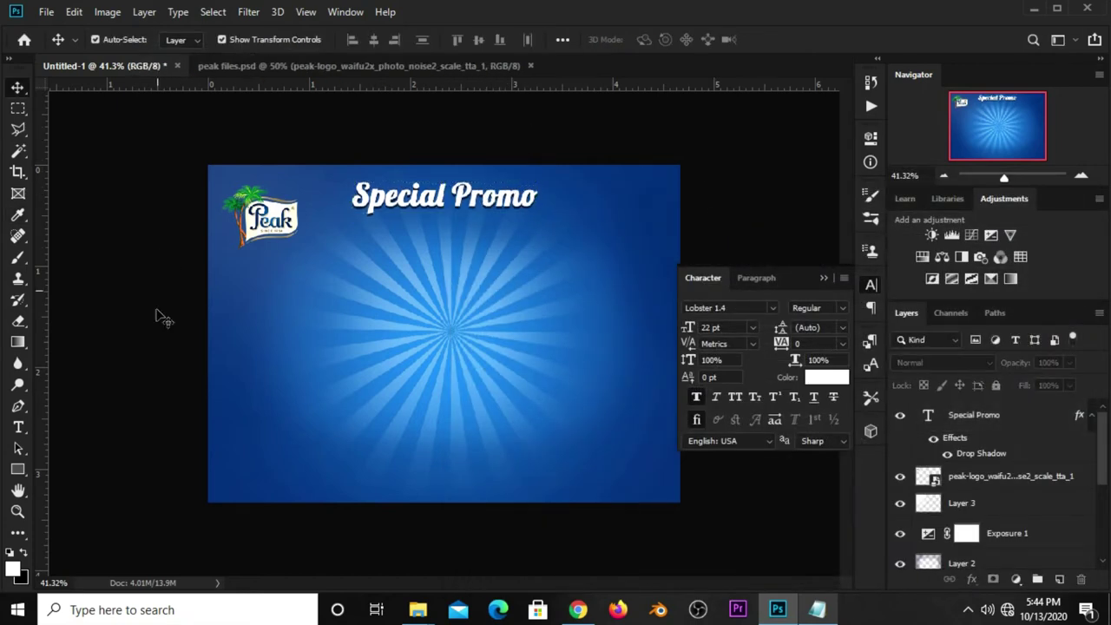
click(19, 470)
click(79, 468)
drag(380, 223, 518, 244)
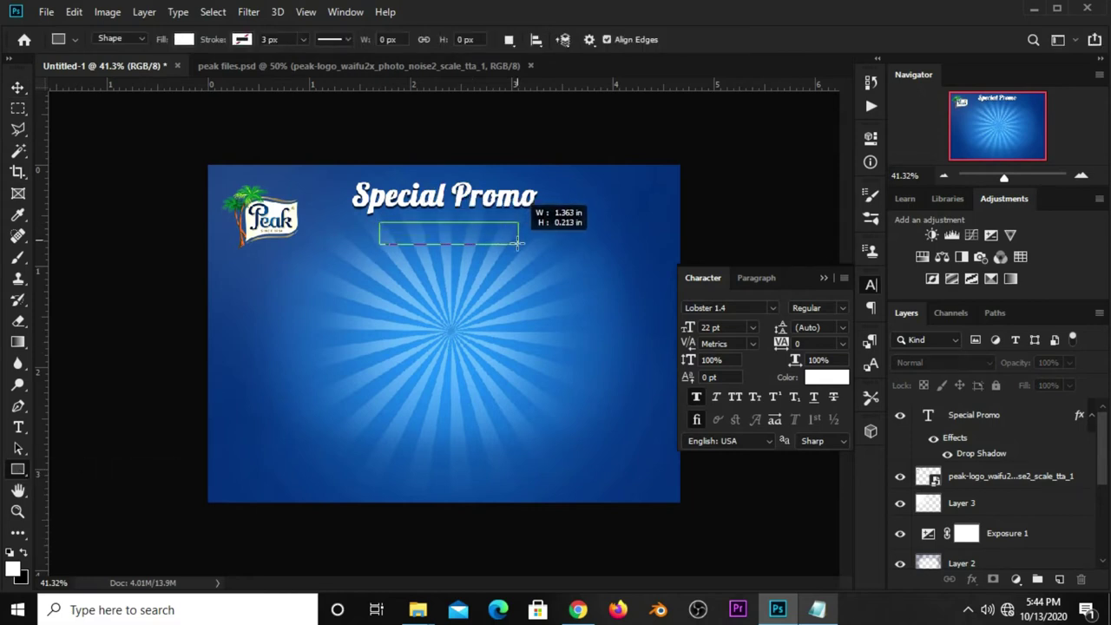
drag(518, 243, 519, 244)
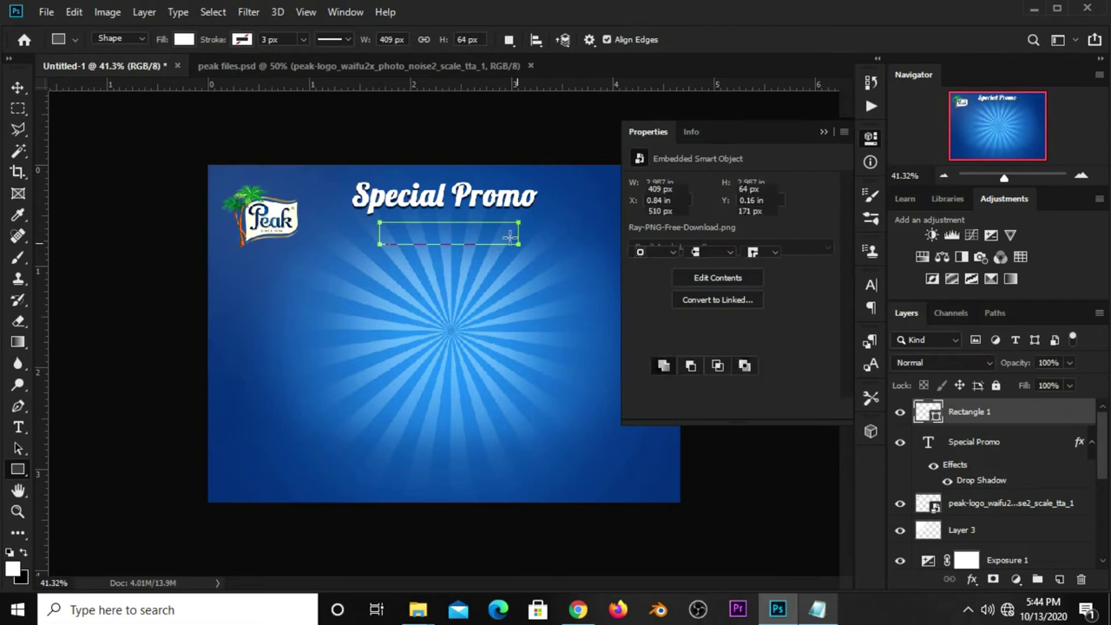
click(718, 294)
text(32)
key(Return)
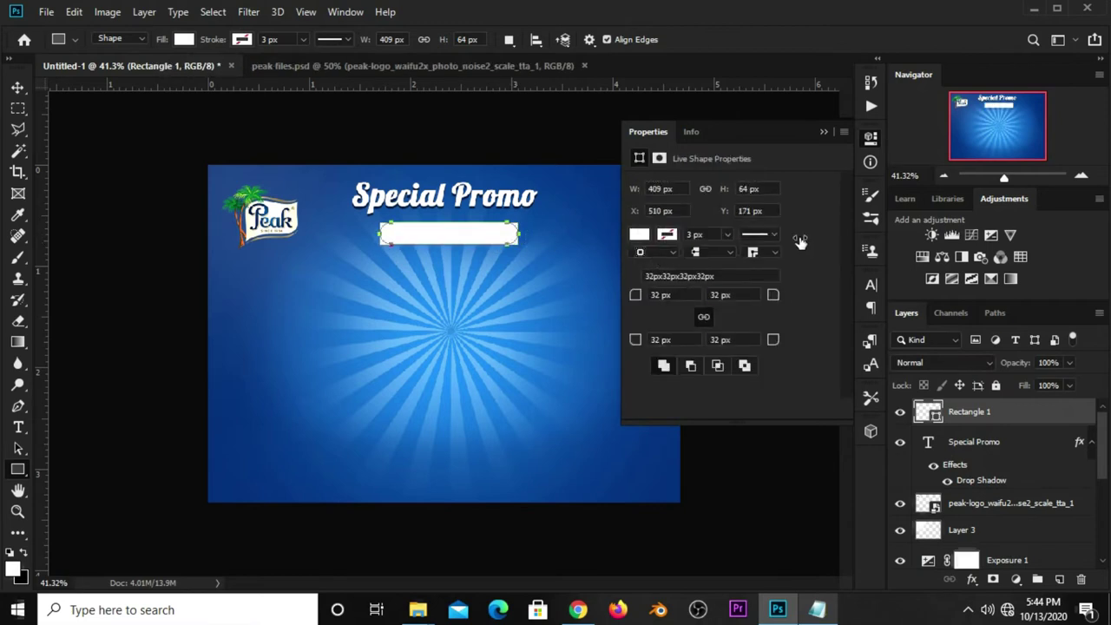
click(825, 131)
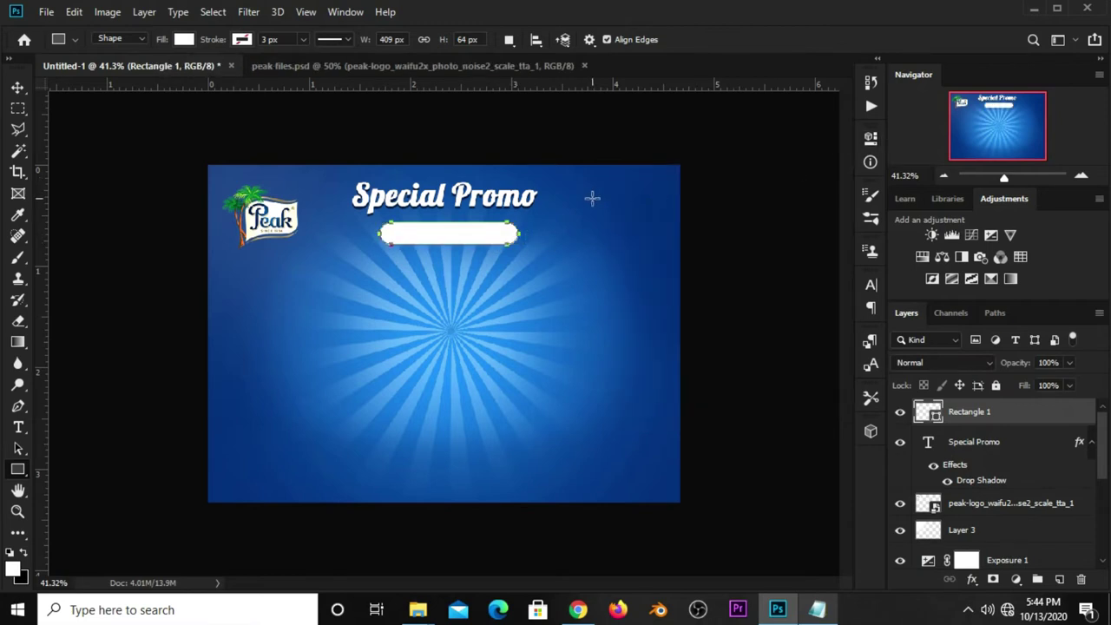
Centre the 409×64 px white pill horizontally on the poster.
key(v)
key(ctrl+a)
click(374, 42)
key(ctrl+d)
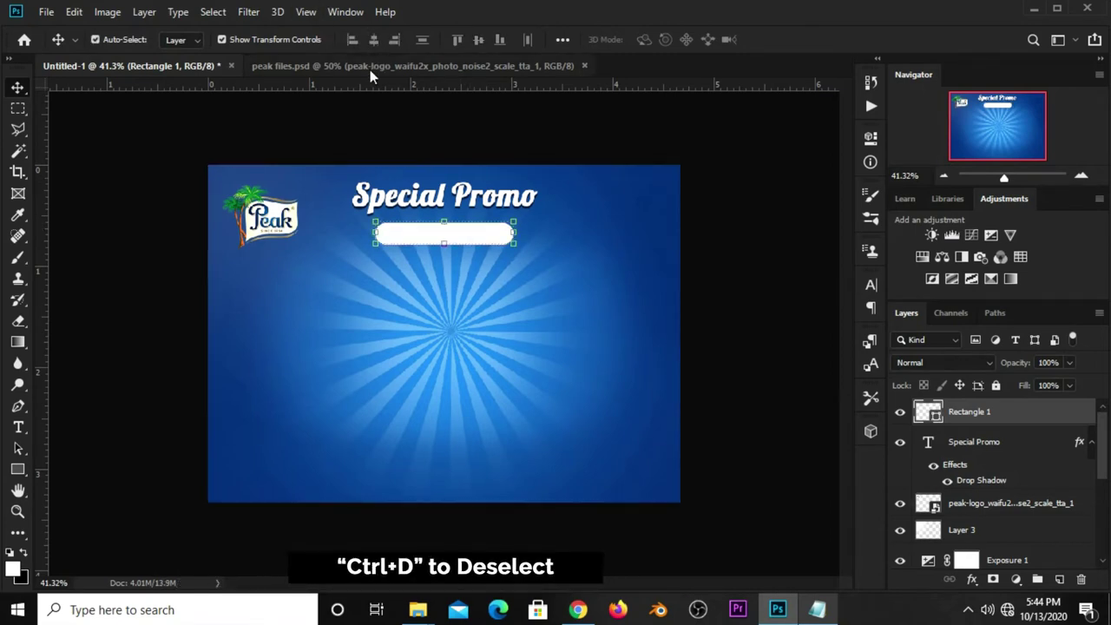
click(706, 237)
Copy the line 'this october' from the Notepad notes.
click(817, 609)
click(661, 317)
drag(654, 463, 564, 460)
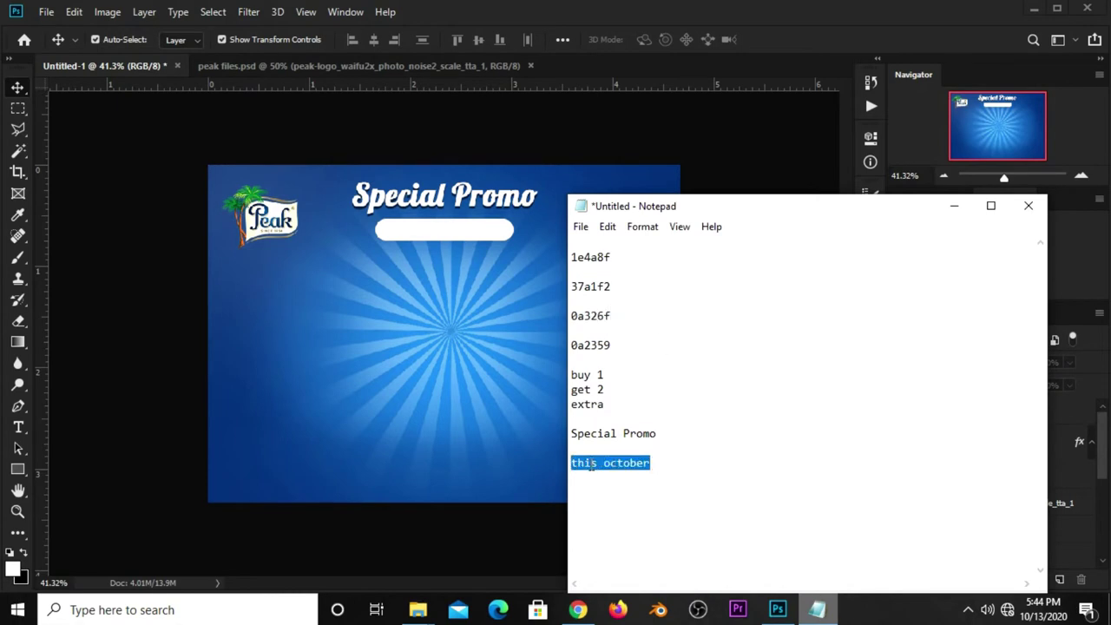
right_click(590, 464)
click(647, 267)
click(821, 13)
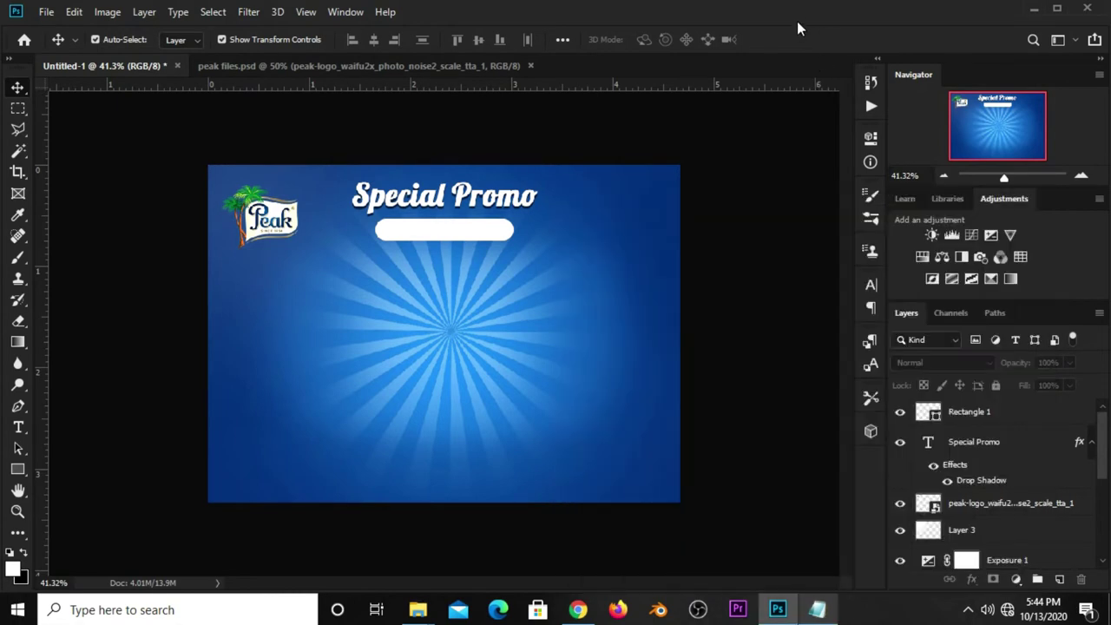
Paste 'this october' as a new text layer low on the poster.
click(17, 427)
click(106, 429)
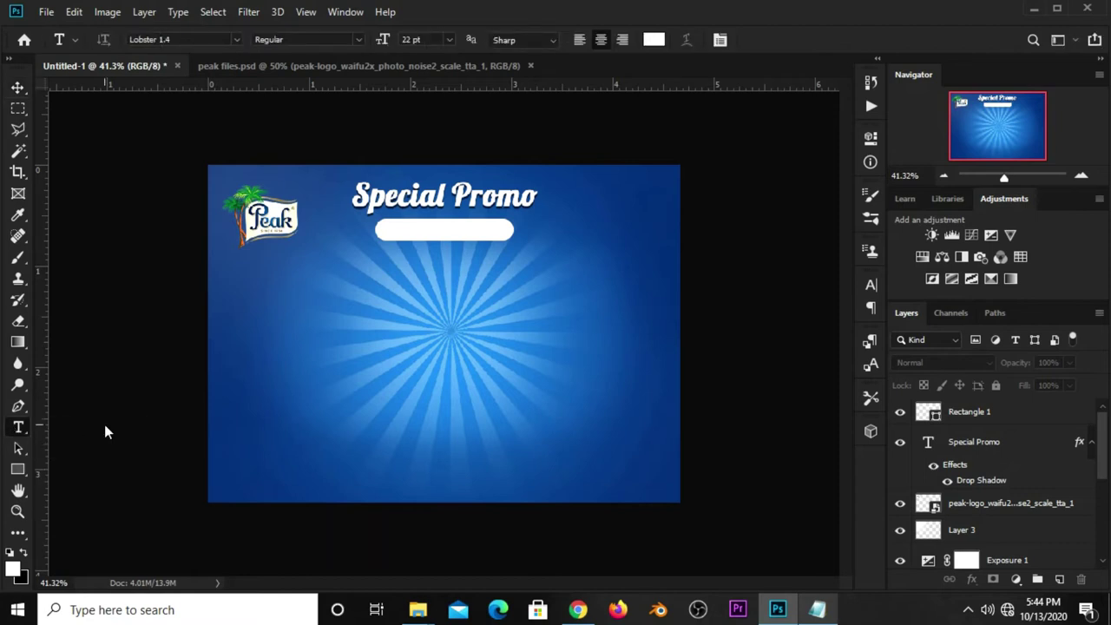
click(457, 439)
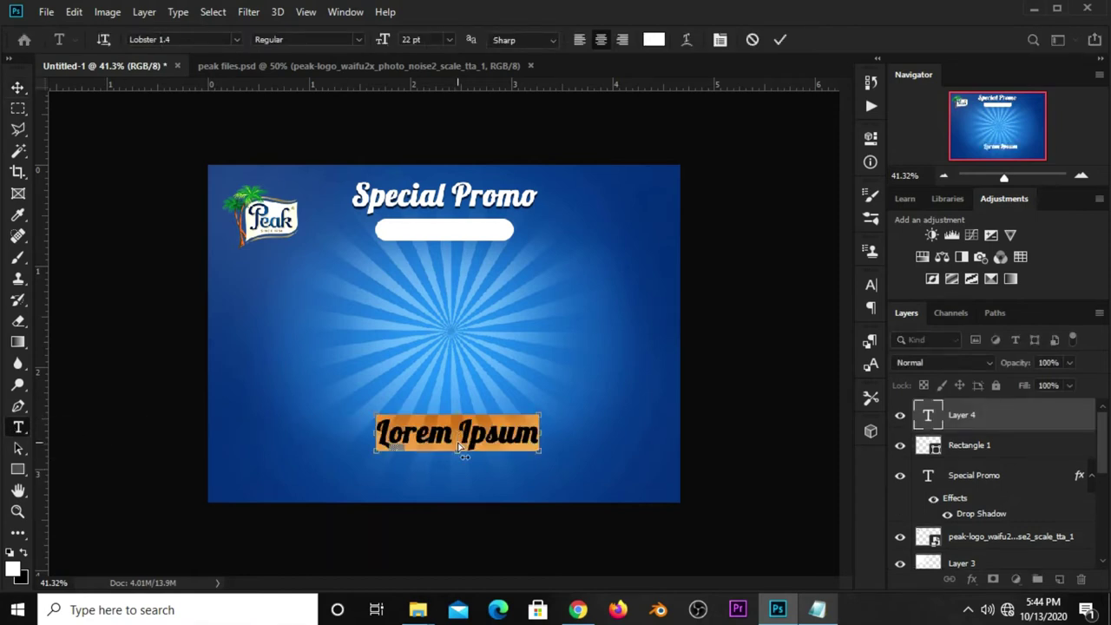
key(ctrl+v)
click(781, 40)
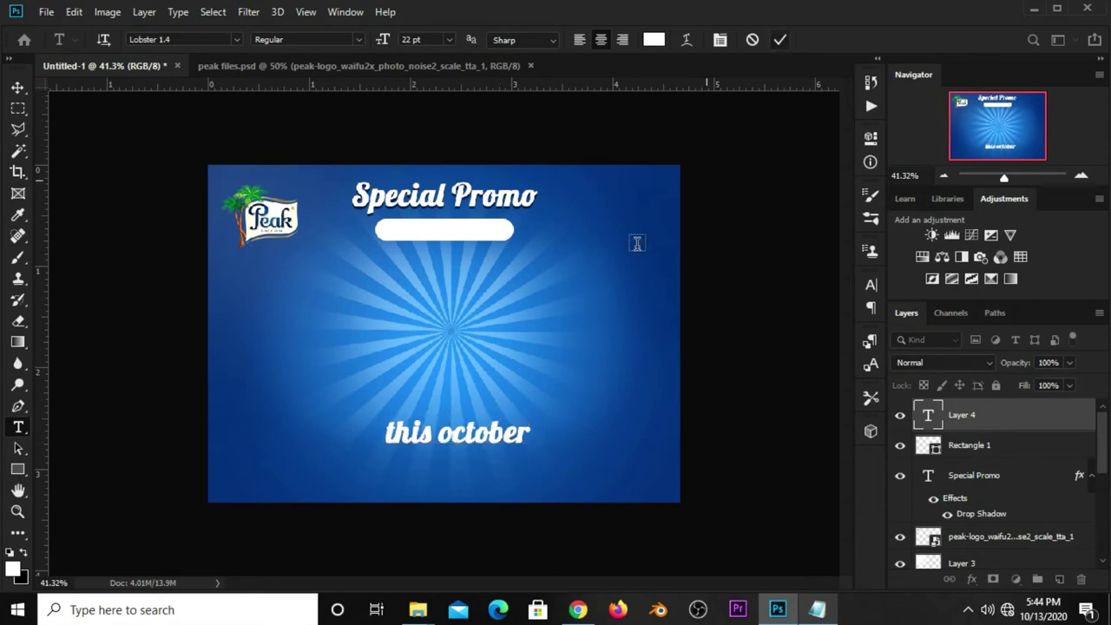
key(v)
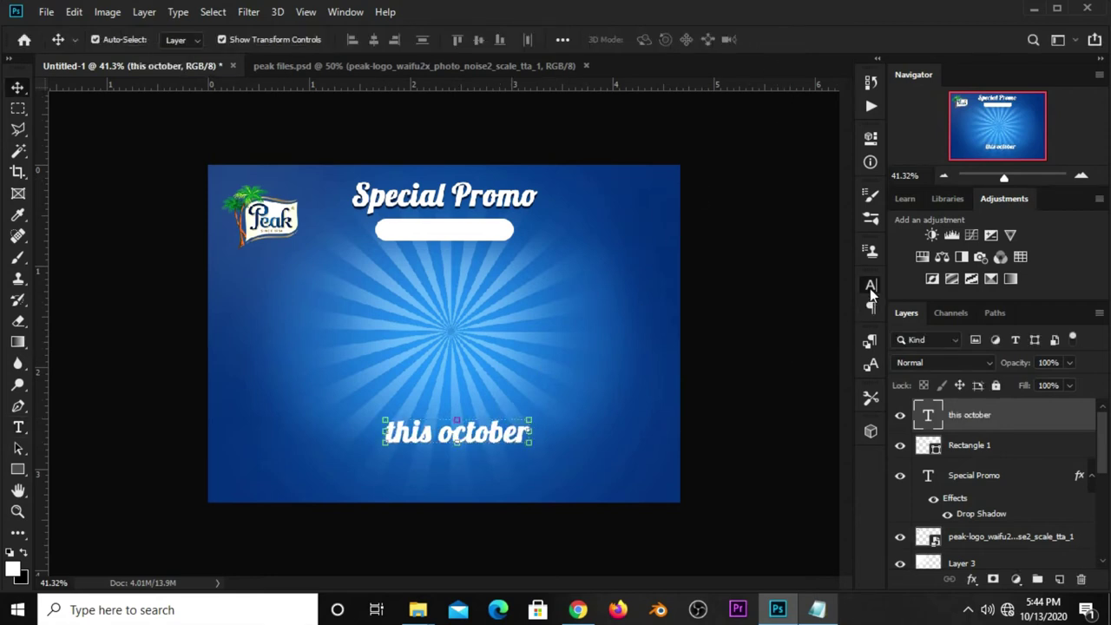
Set the text to All Caps in Raleway Bold and open its colour picker.
click(869, 286)
click(734, 396)
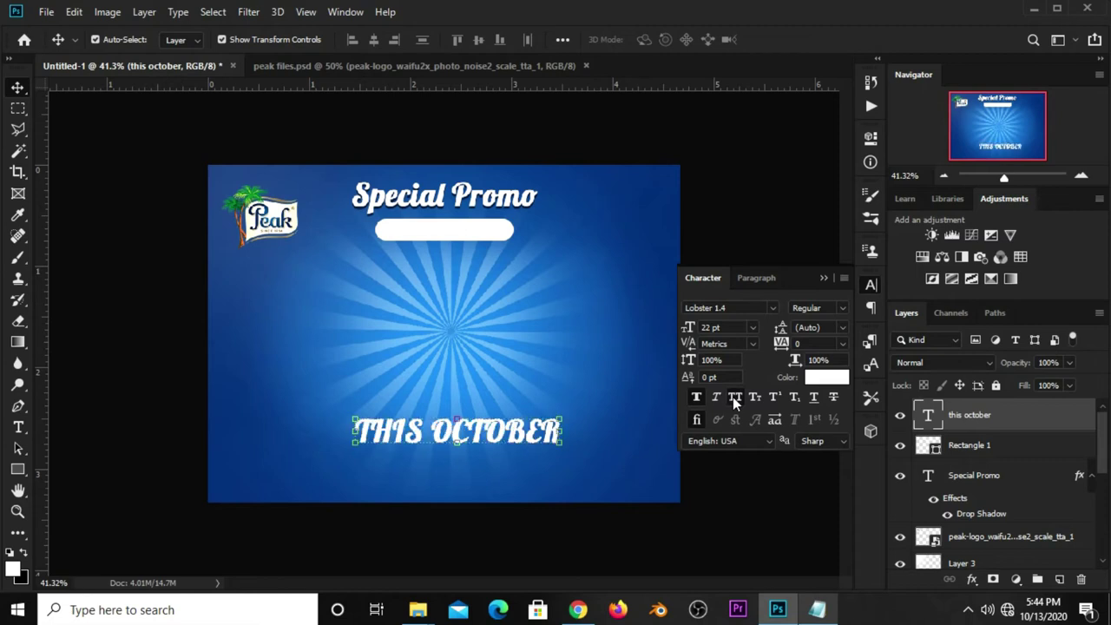
click(770, 308)
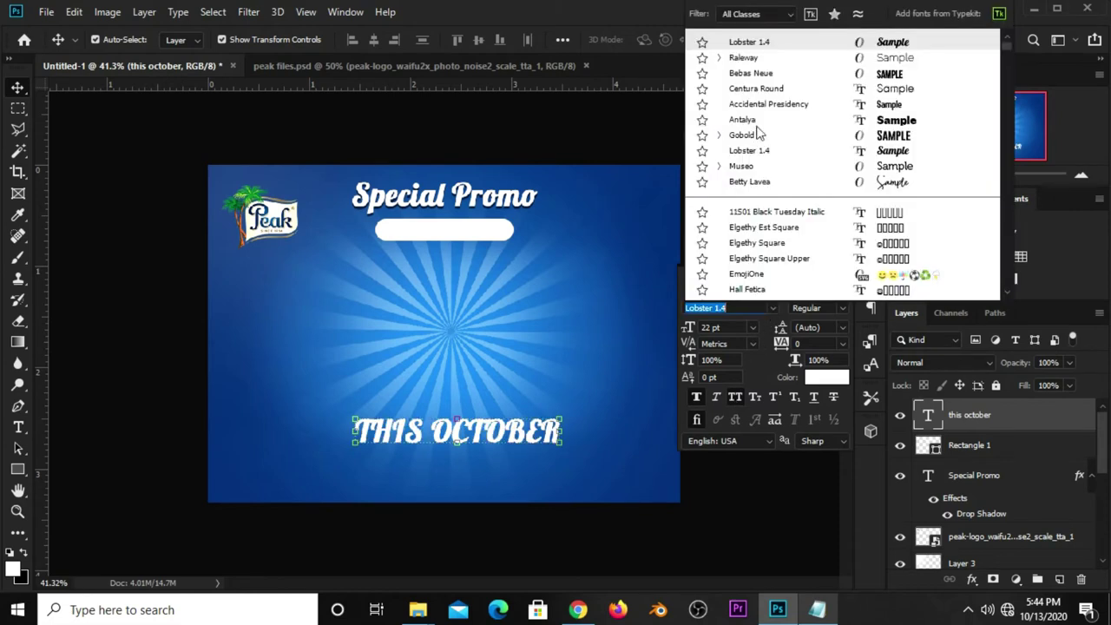
click(758, 59)
click(818, 308)
click(823, 481)
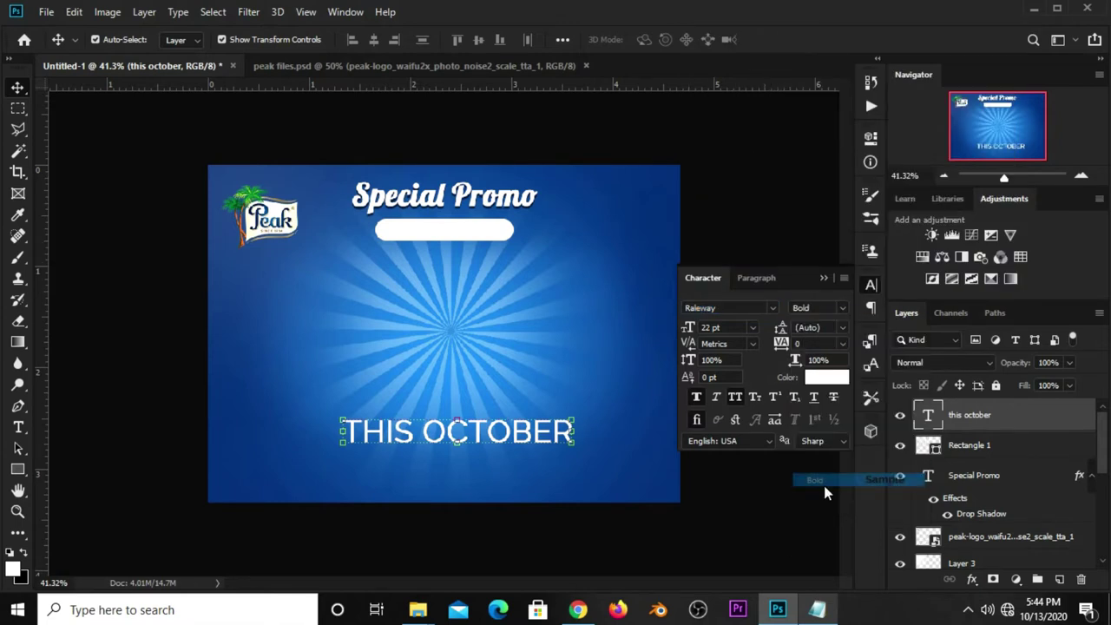
click(824, 380)
click(817, 610)
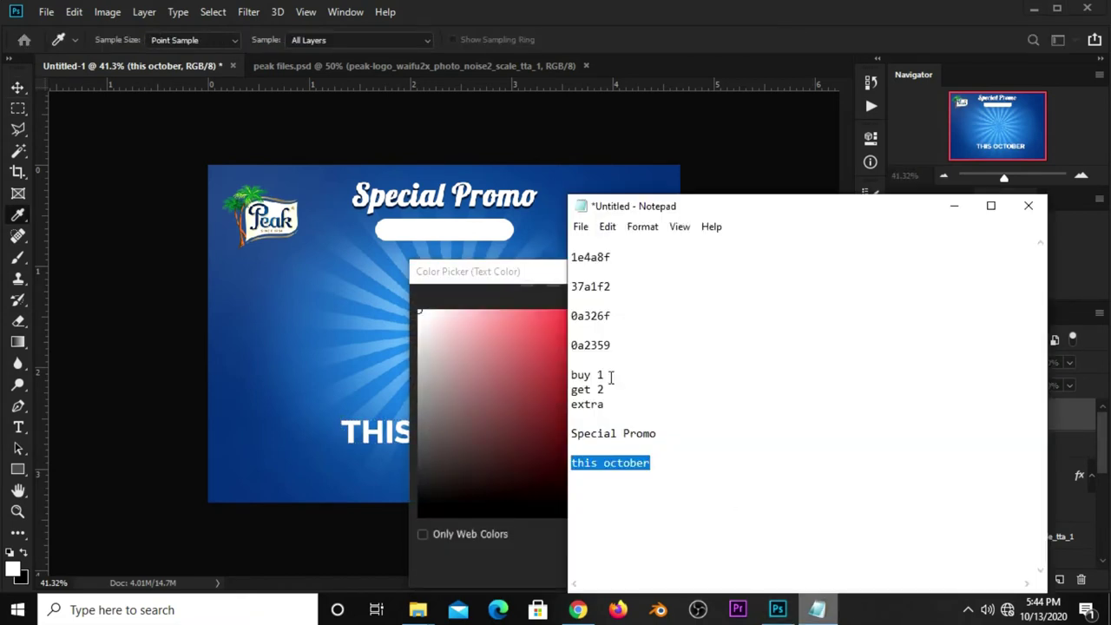
Colour the THIS OCTOBER text dark blue using hex 0a326f copied from Notepad.
drag(619, 316, 571, 316)
right_click(574, 314)
click(607, 363)
click(524, 545)
right_click(684, 562)
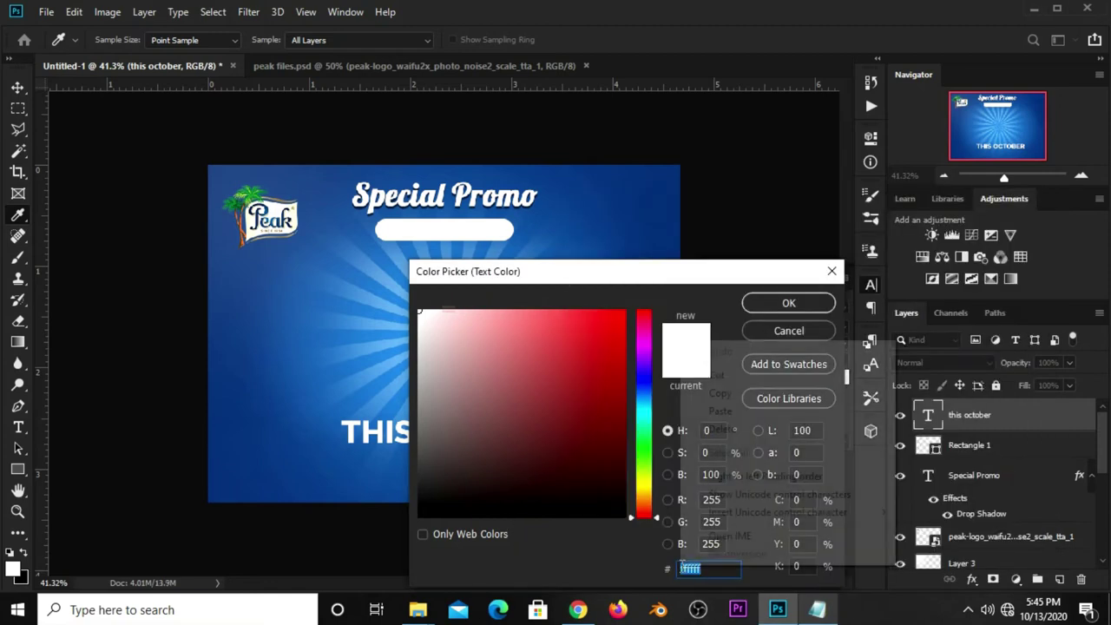
click(720, 410)
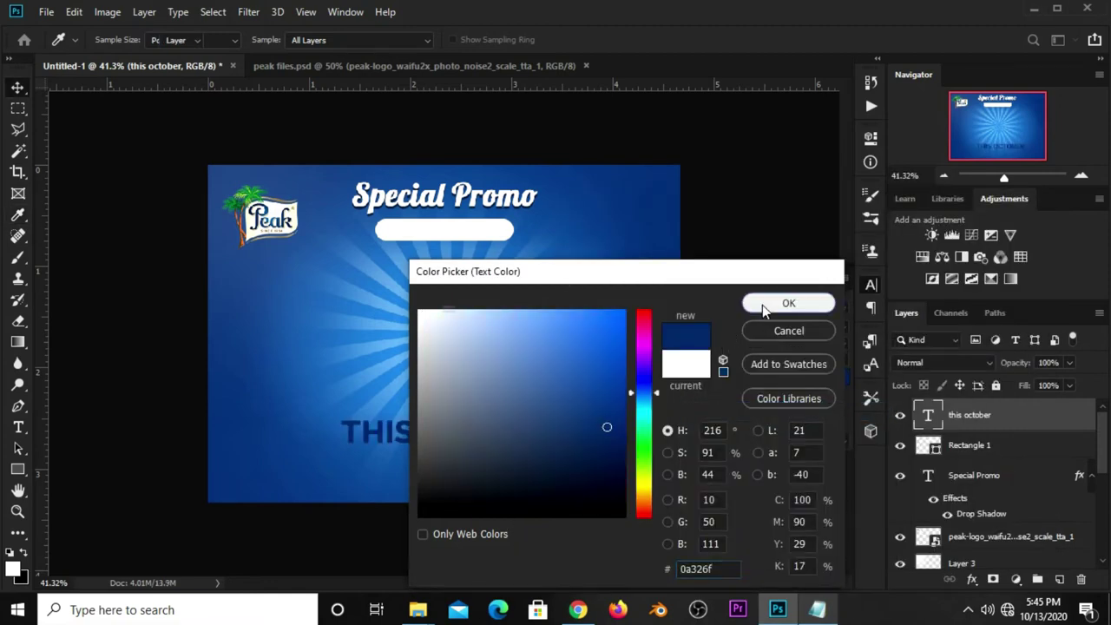
click(762, 305)
click(823, 278)
Shrink THIS OCTOBER onto the white pill and centre it horizontally.
key(ctrl+t)
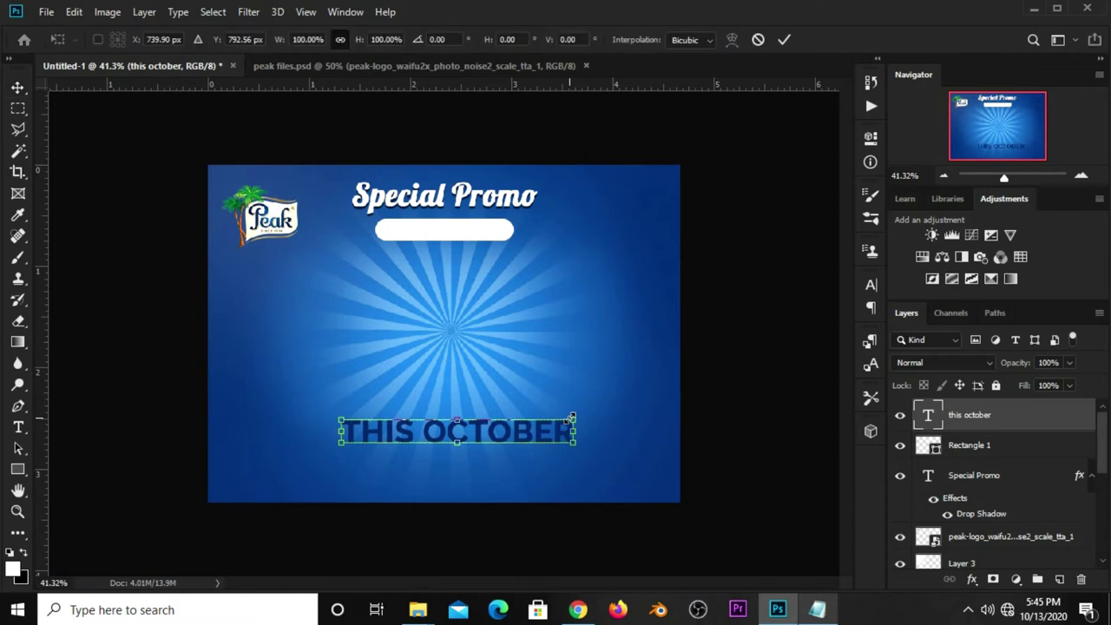
mouse_move(562, 418)
mouse_down()
mouse_move(499, 429)
mouse_move(507, 224)
mouse_up()
key(Return)
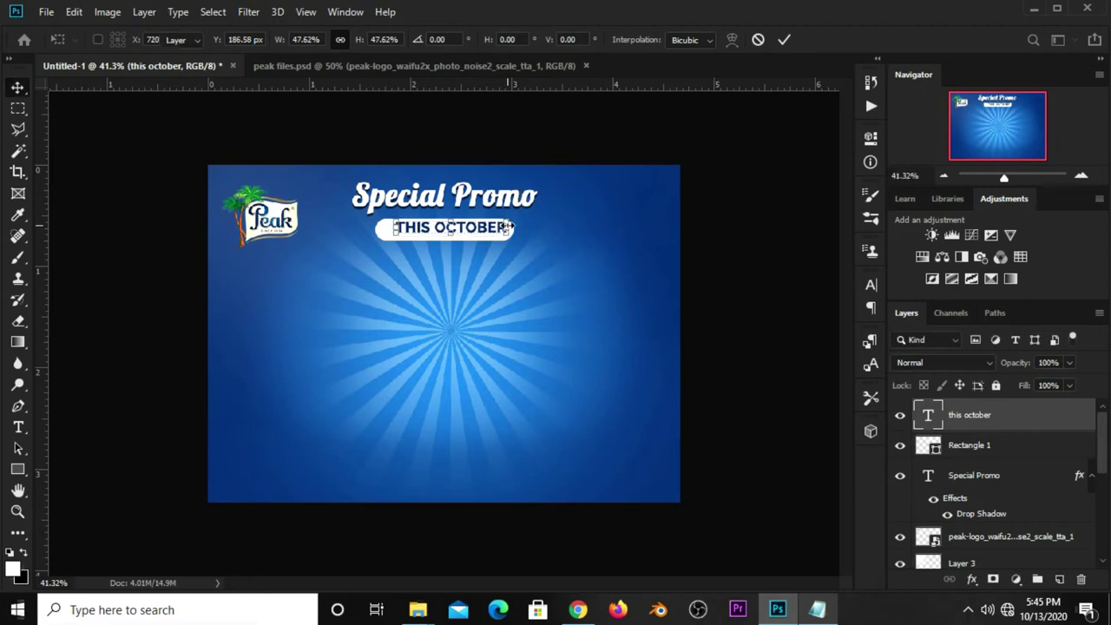
key(ctrl+a)
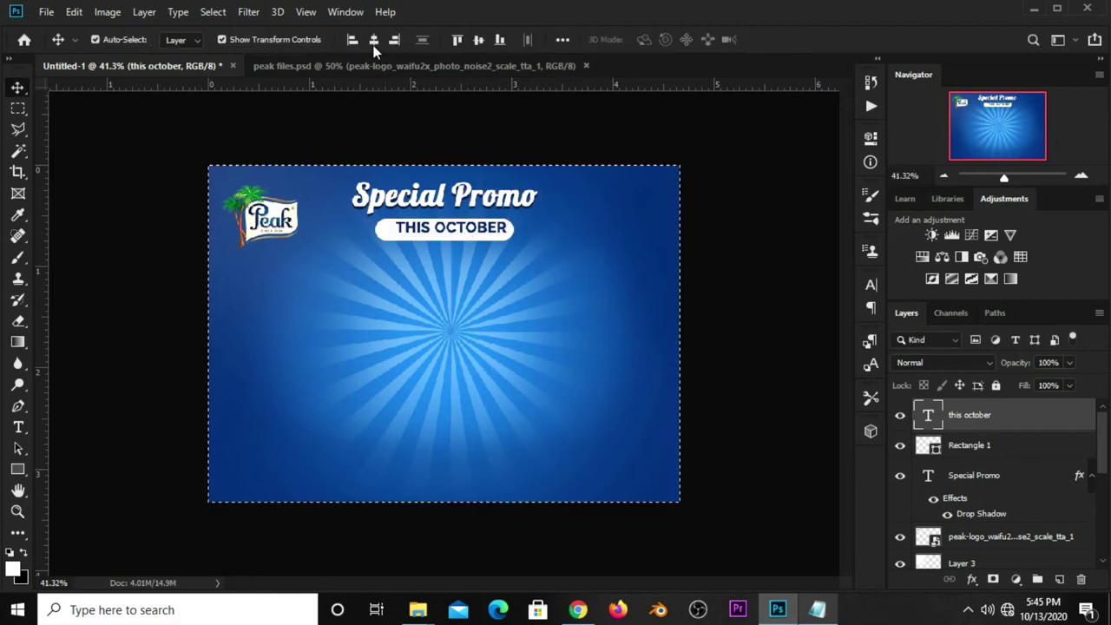
click(372, 41)
key(ctrl+d)
ctrl+click(486, 140)
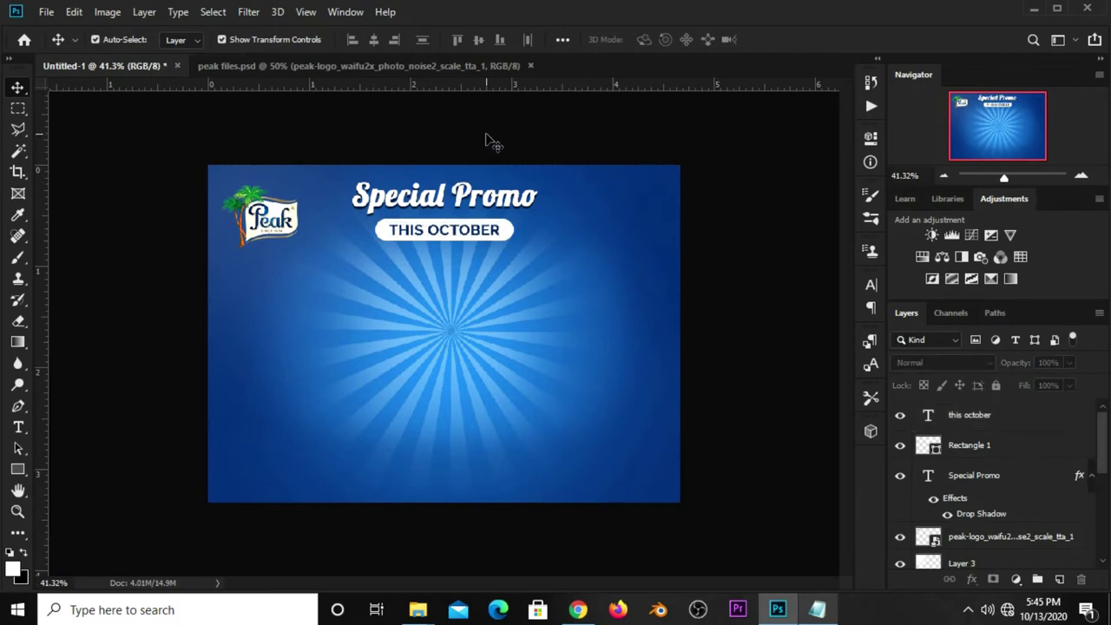
click(382, 66)
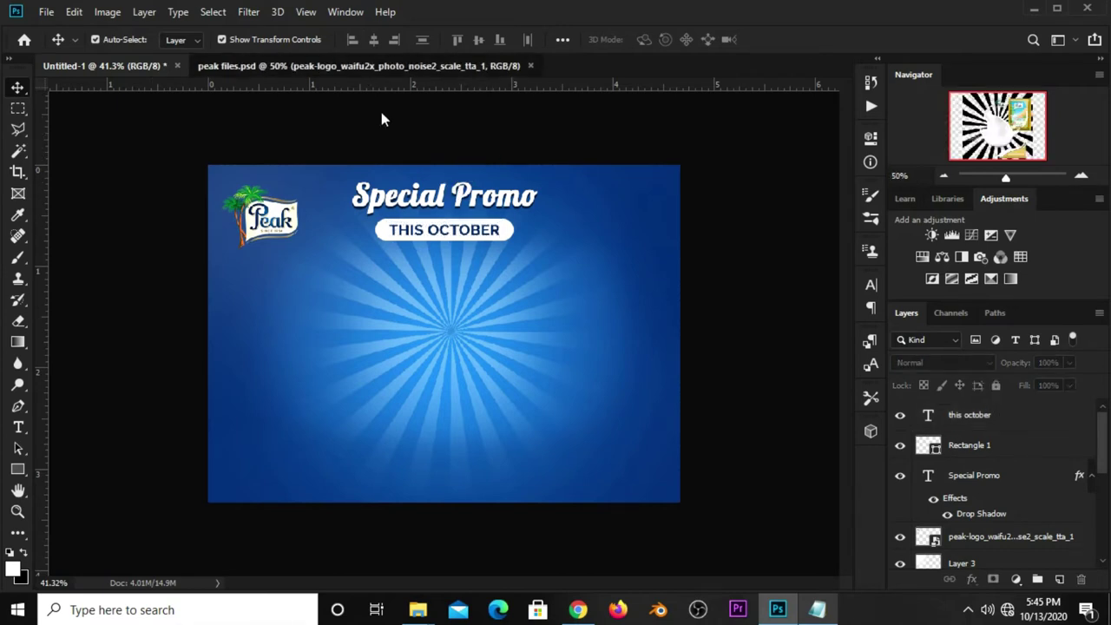
ctrl+click(572, 308)
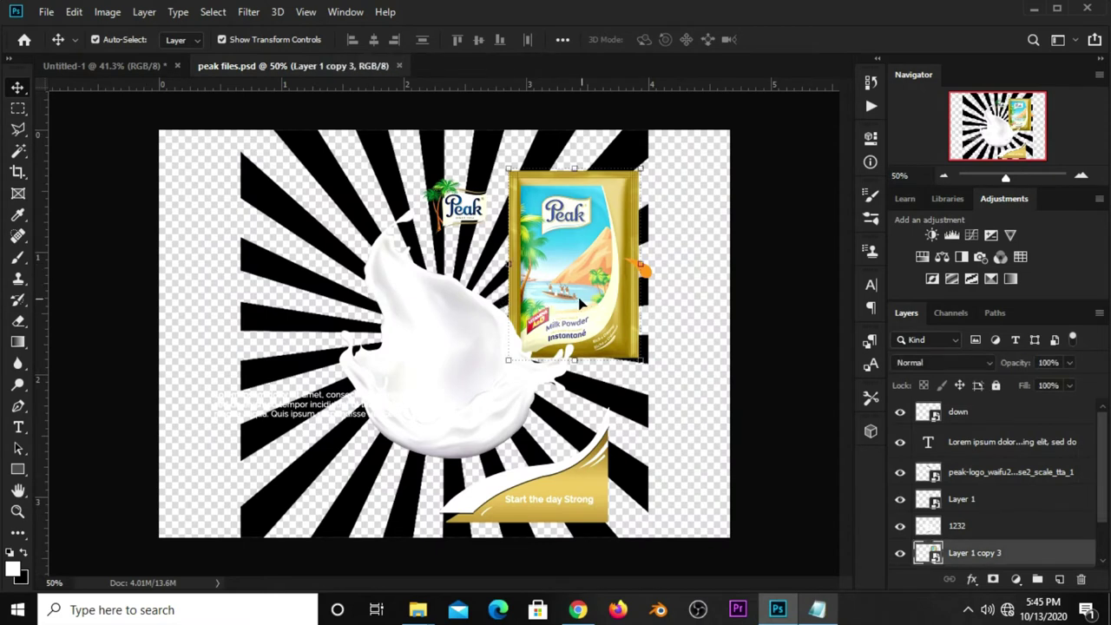
Drop the Peak sachet at the poster centre and enlarge it proportionally in two passes.
click(81, 64)
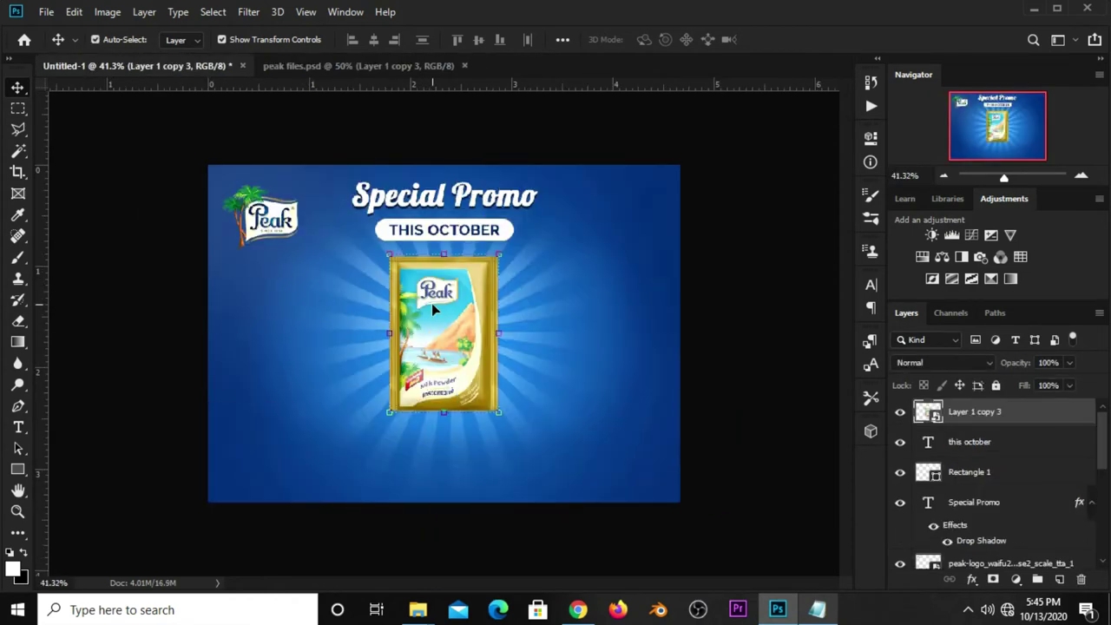
drag(308, 288, 426, 335)
key(ctrl+t)
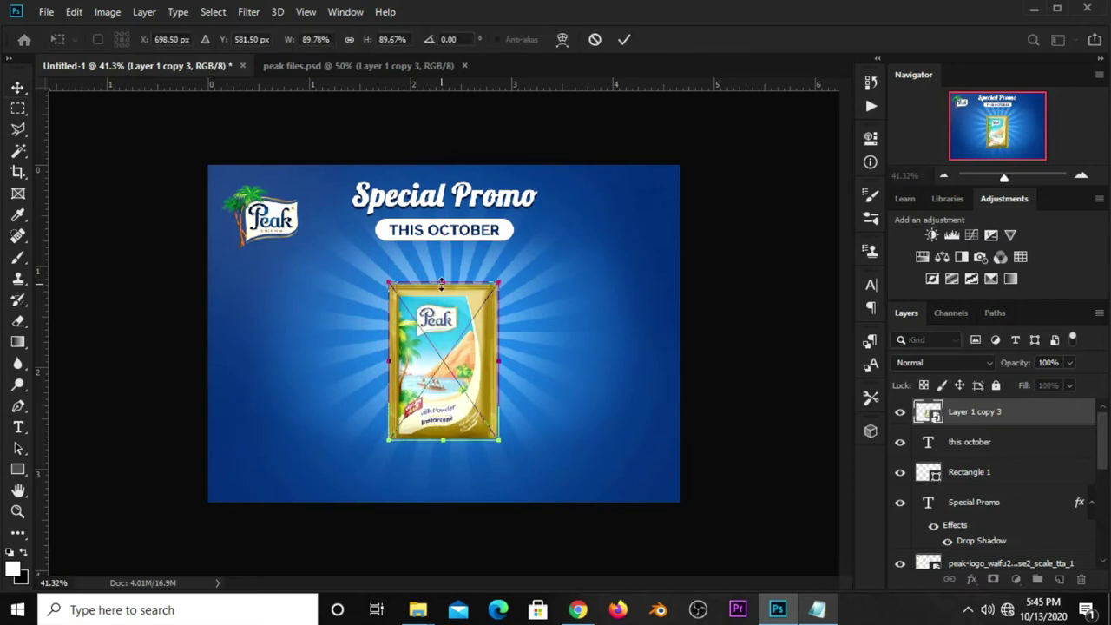
drag(444, 280, 448, 272)
key(Return)
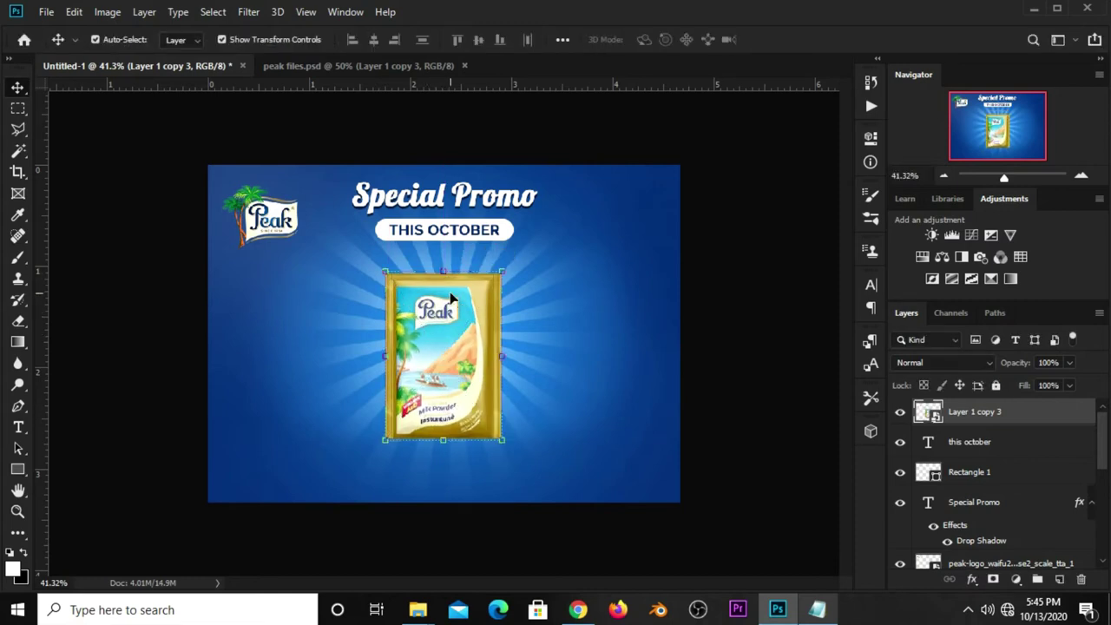
key(ctrl+t)
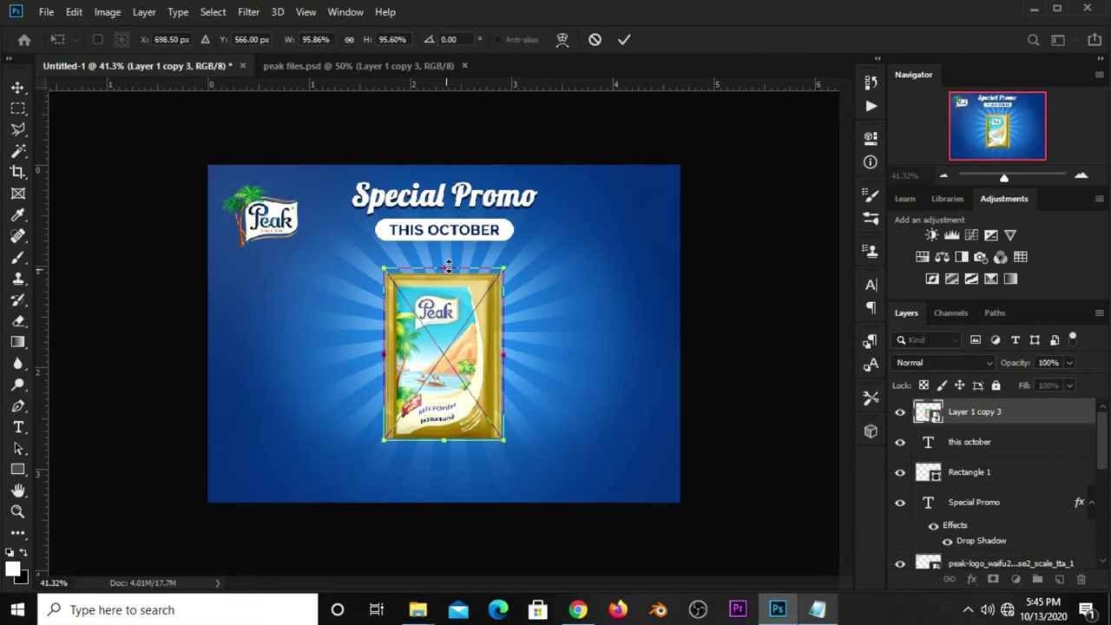
drag(443, 272, 448, 263)
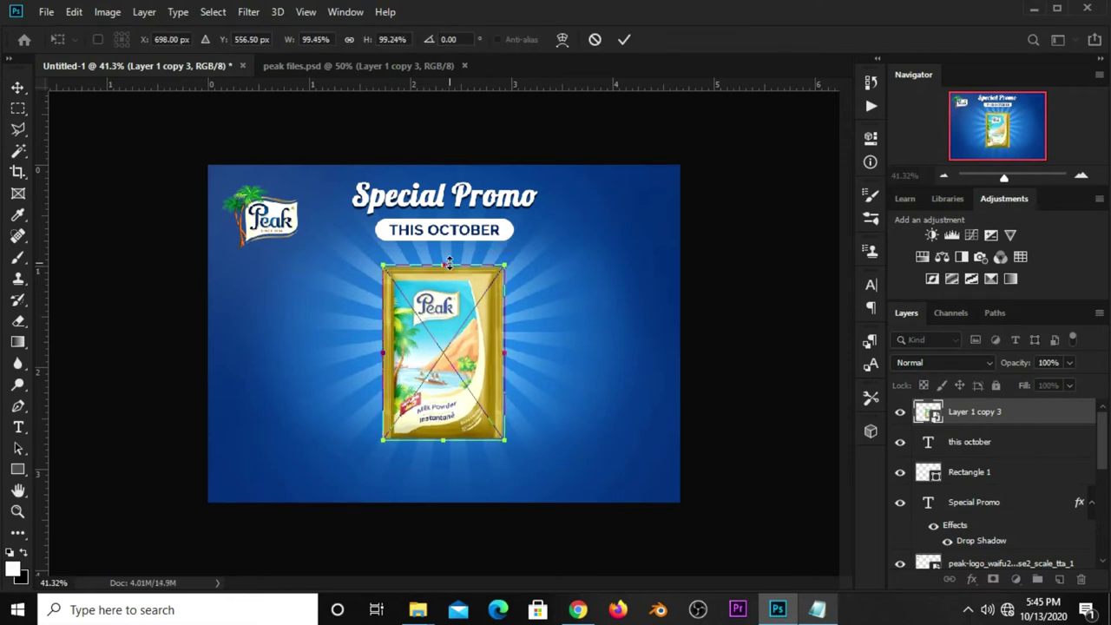
key(Return)
click(159, 346)
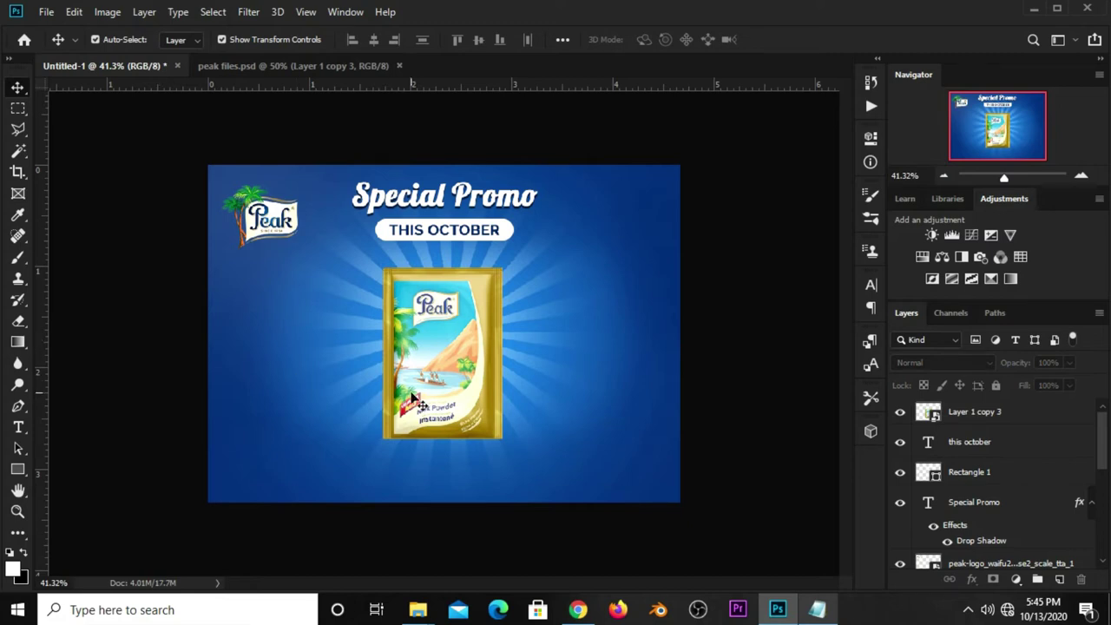
Zoom in and duplicate the sachet to its left and right, redoing the misplaced right copy.
alt+scroll(415, 399, up, 1)
alt+scroll(425, 379, up, 2)
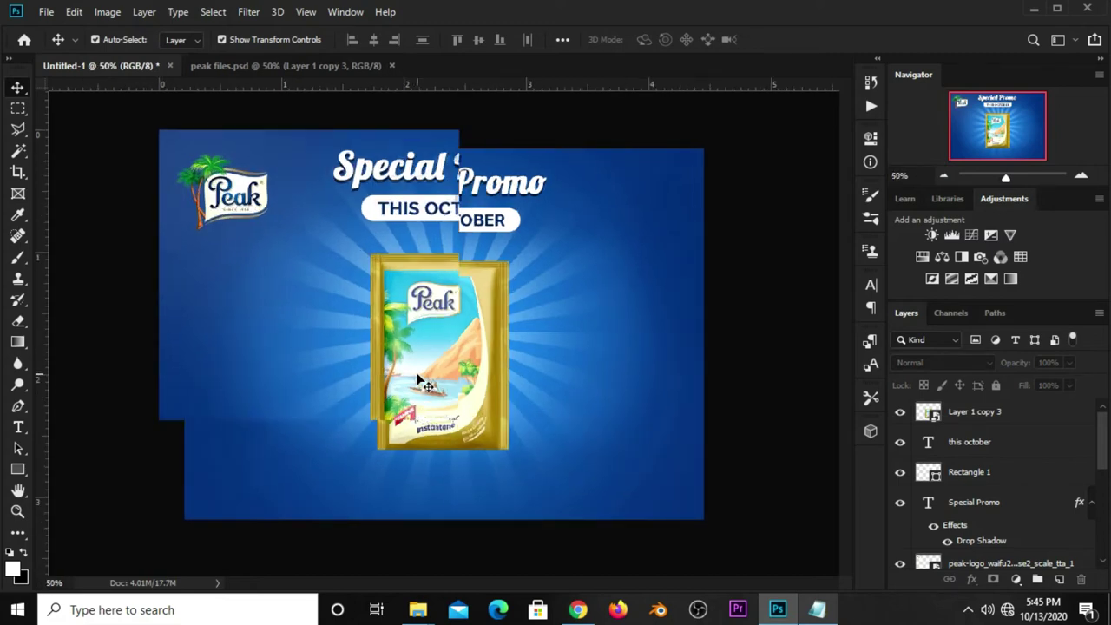
click(425, 367)
mouse_move(438, 368)
mouse_down()
mouse_move(270, 363)
mouse_move(288, 364)
mouse_up()
drag(425, 340, 574, 347)
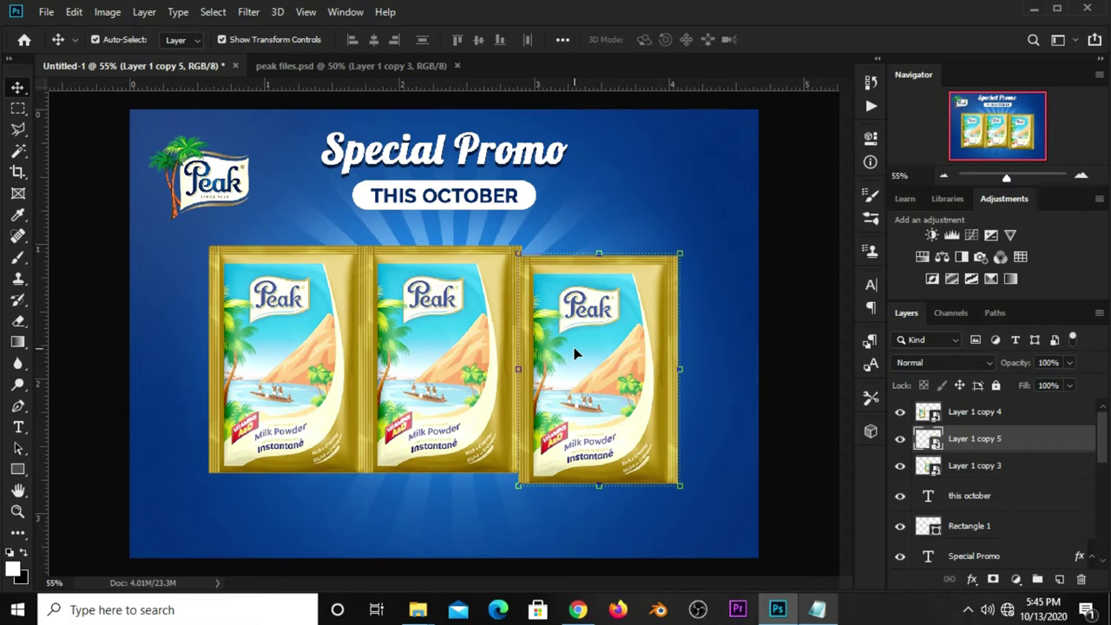
key(ctrl+z)
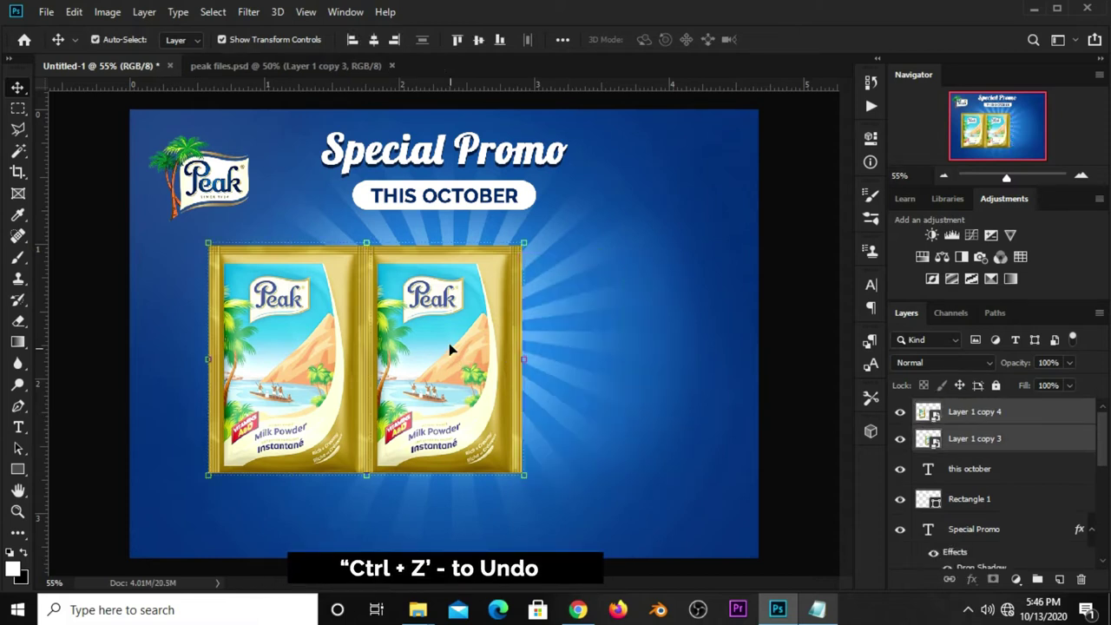
drag(475, 341, 761, 352)
key(Left)
key(Left)
key(Left)
Tilt the right sachet about 6° clockwise and add two horizontal guides along the sachet tops.
key(ctrl+t)
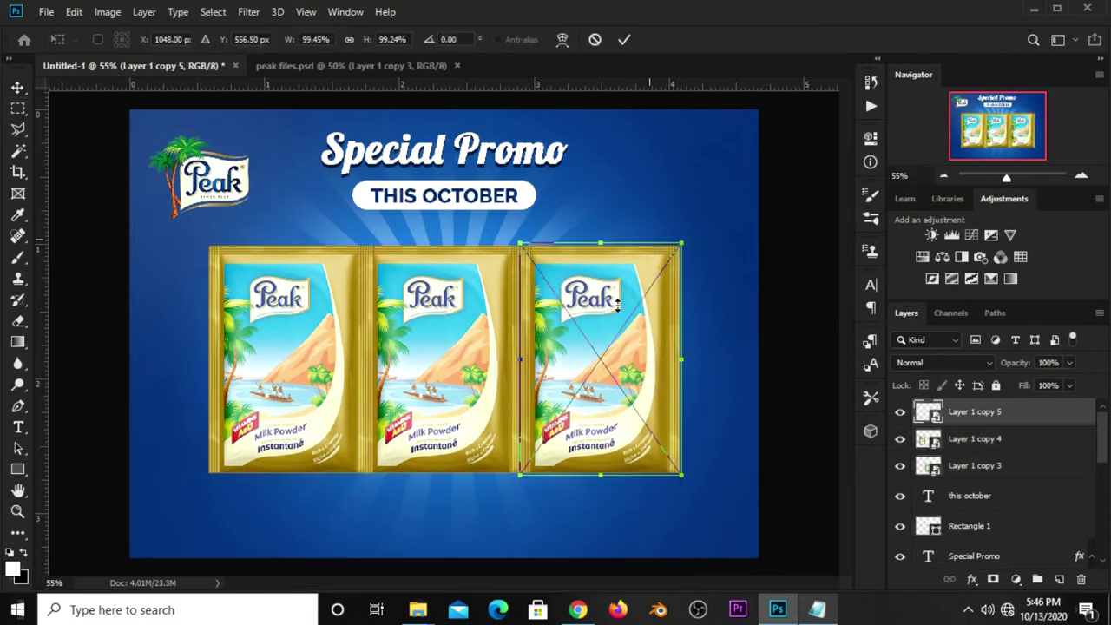
right_click(617, 307)
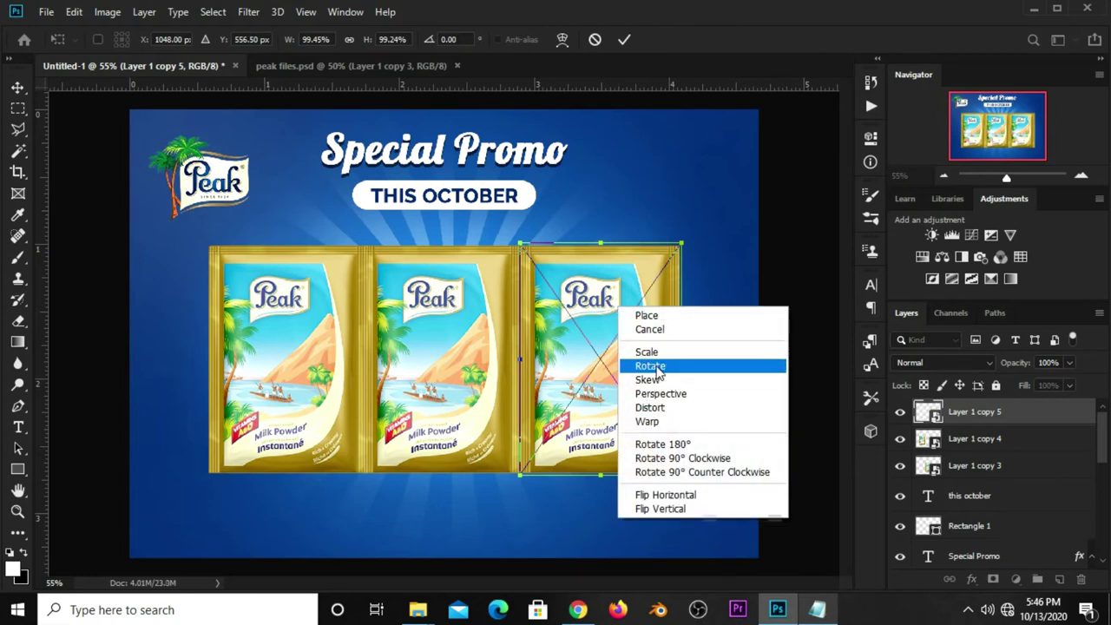
click(653, 365)
drag(684, 219, 689, 244)
key(Return)
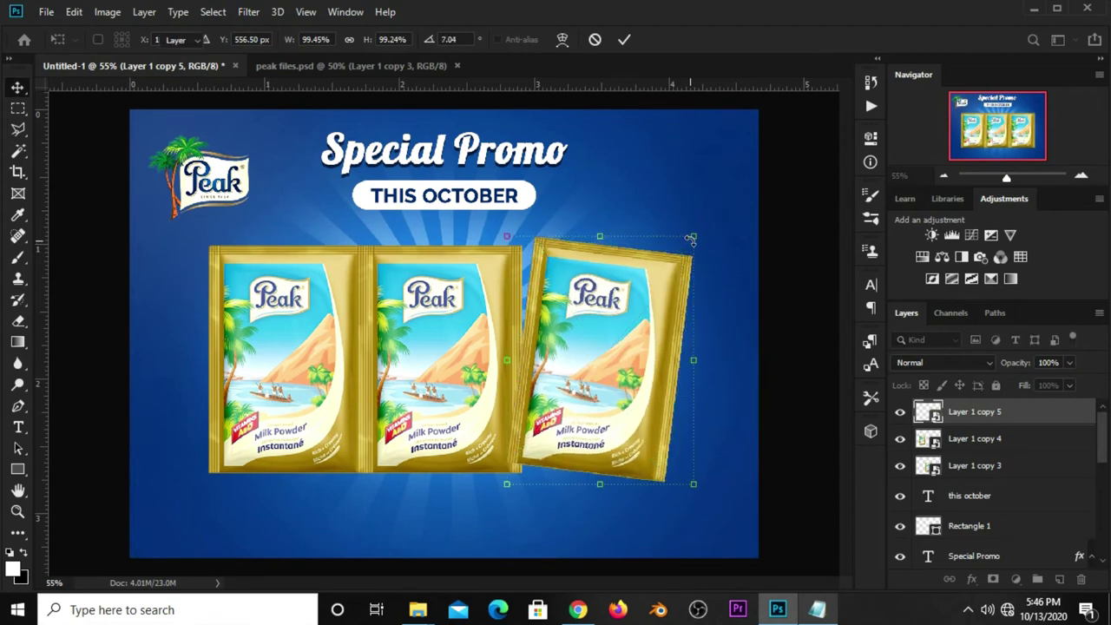
drag(675, 85, 677, 257)
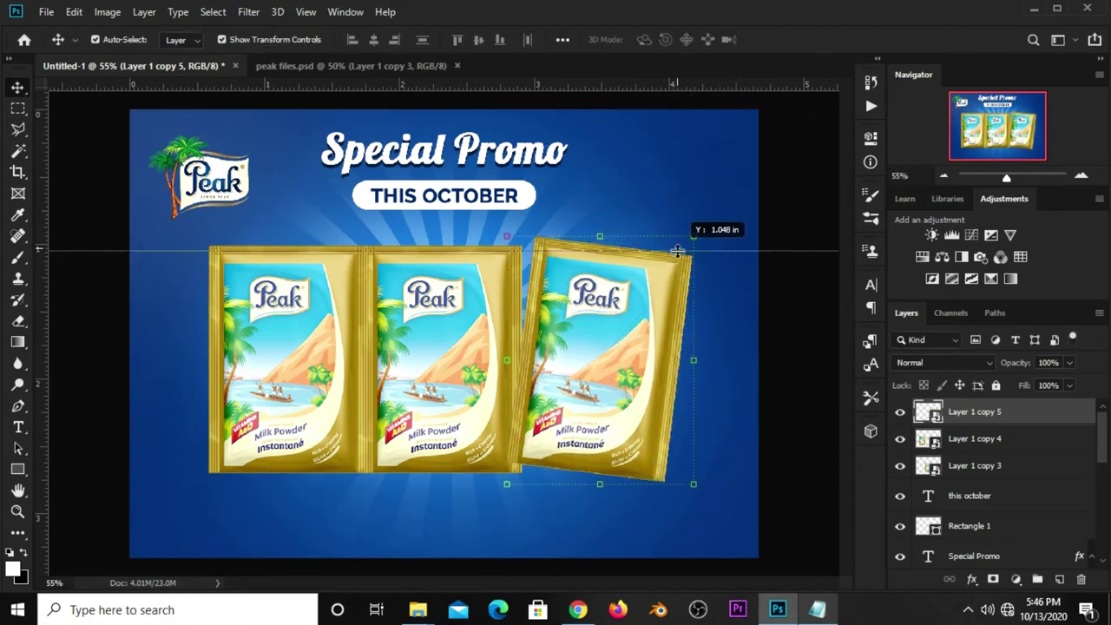
drag(628, 85, 623, 236)
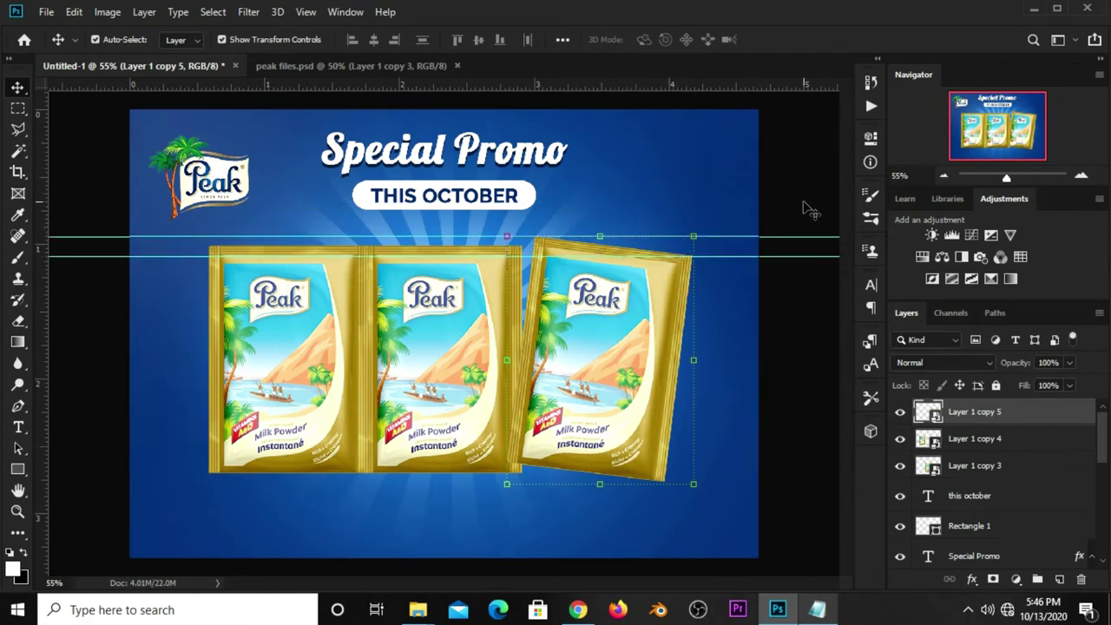
Rotate the left sachet about 8.35° counterclockwise.
click(306, 358)
key(ctrl+t)
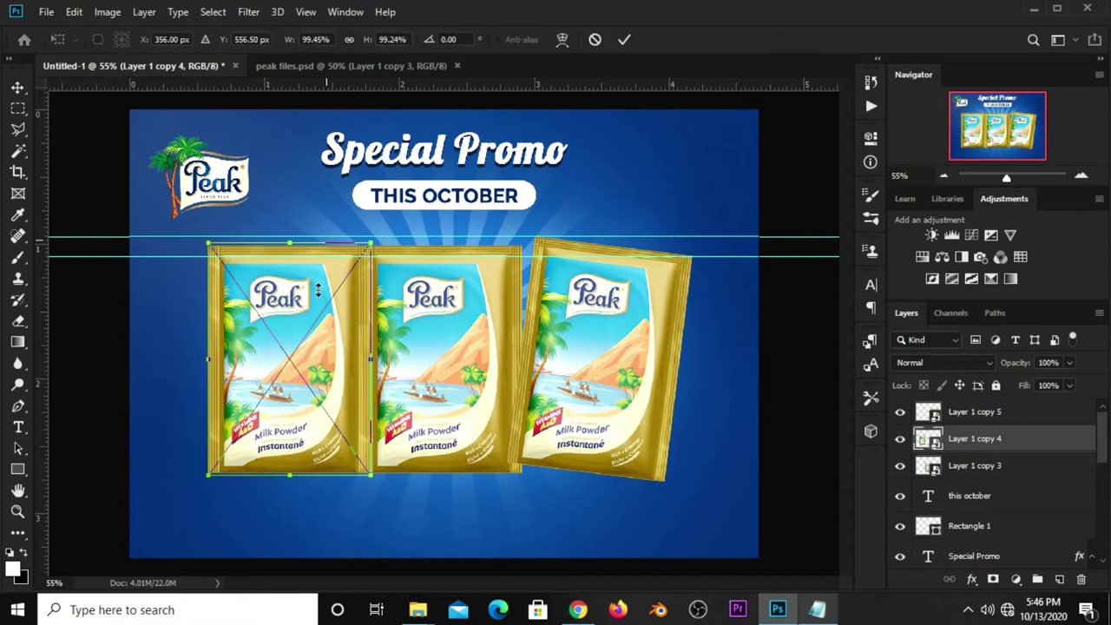
right_click(319, 293)
click(345, 336)
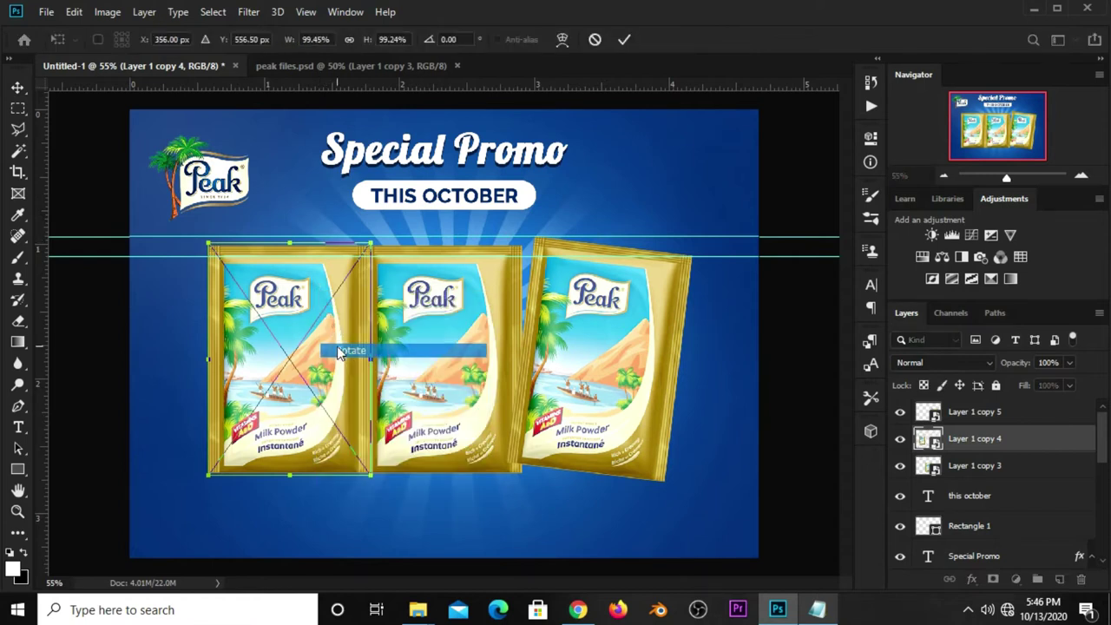
drag(338, 209, 318, 200)
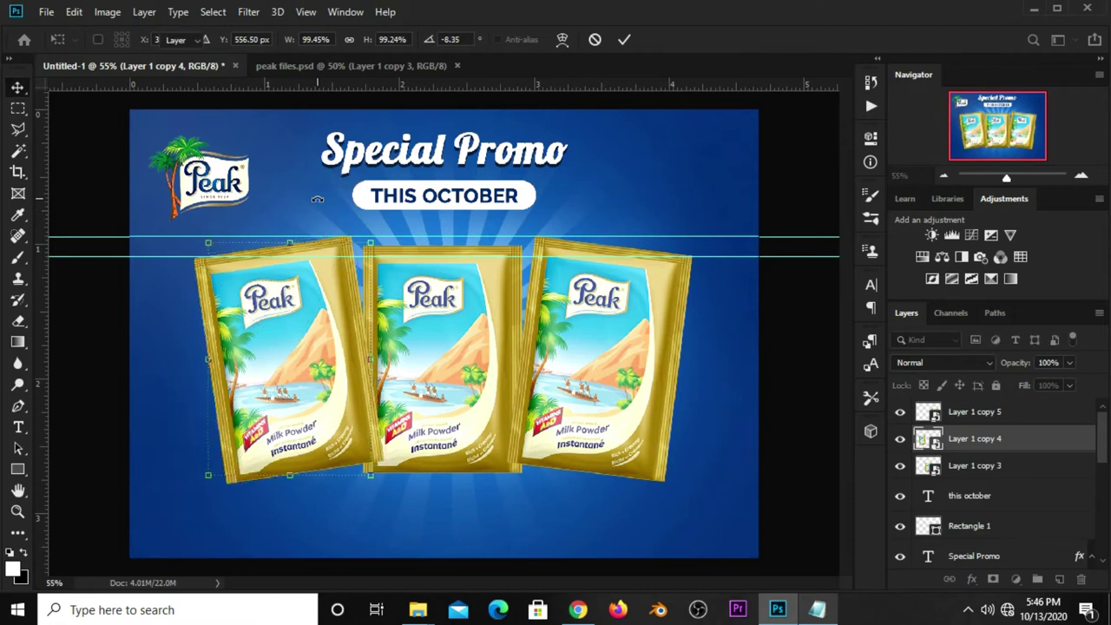
key(Return)
click(306, 12)
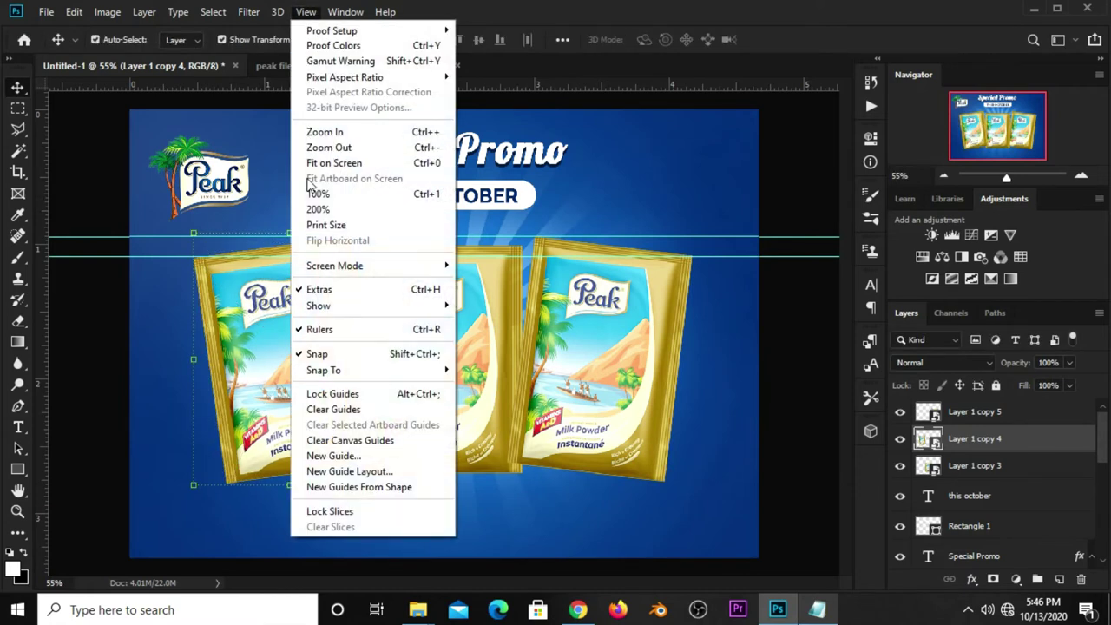
Clear the guides and move Layer 1 copy 3, the middle sachet, above the side sachets.
click(328, 409)
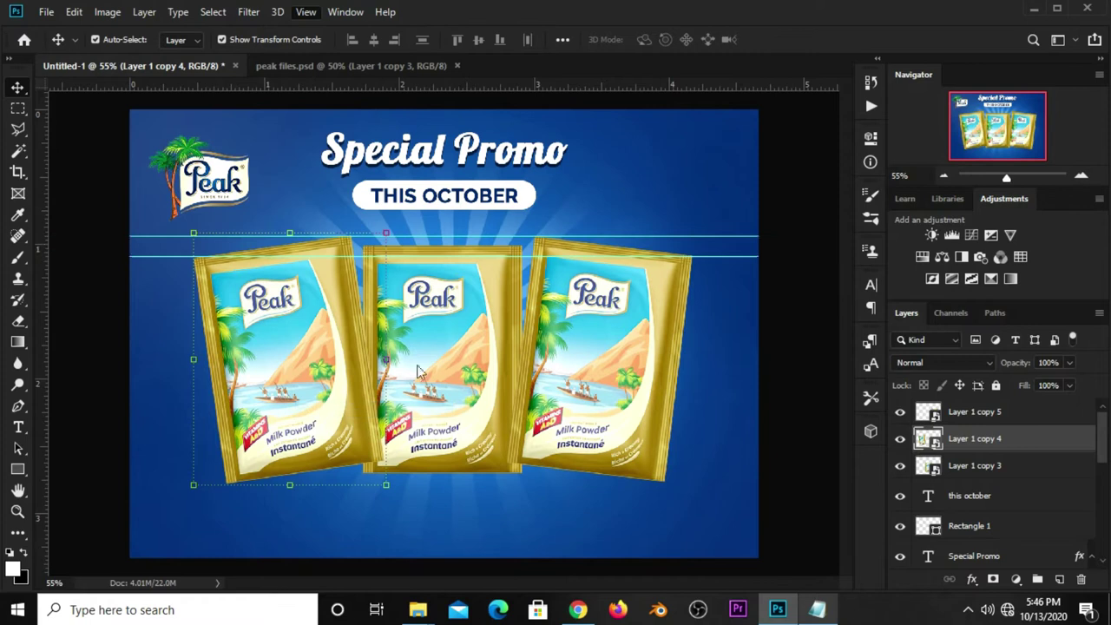
click(535, 364)
click(425, 363)
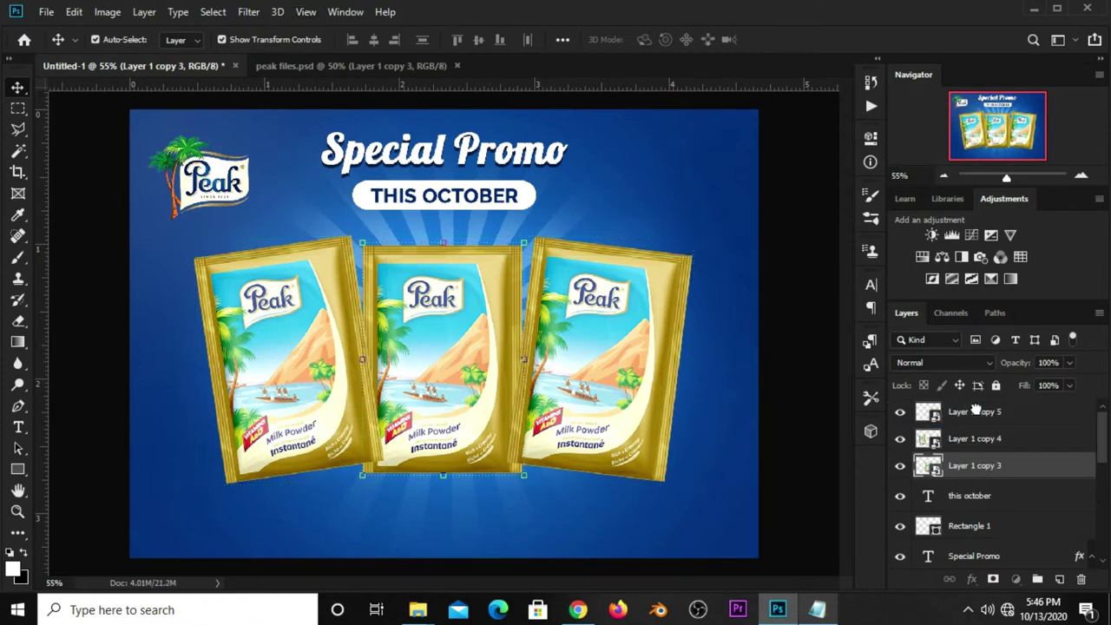
drag(970, 468, 970, 406)
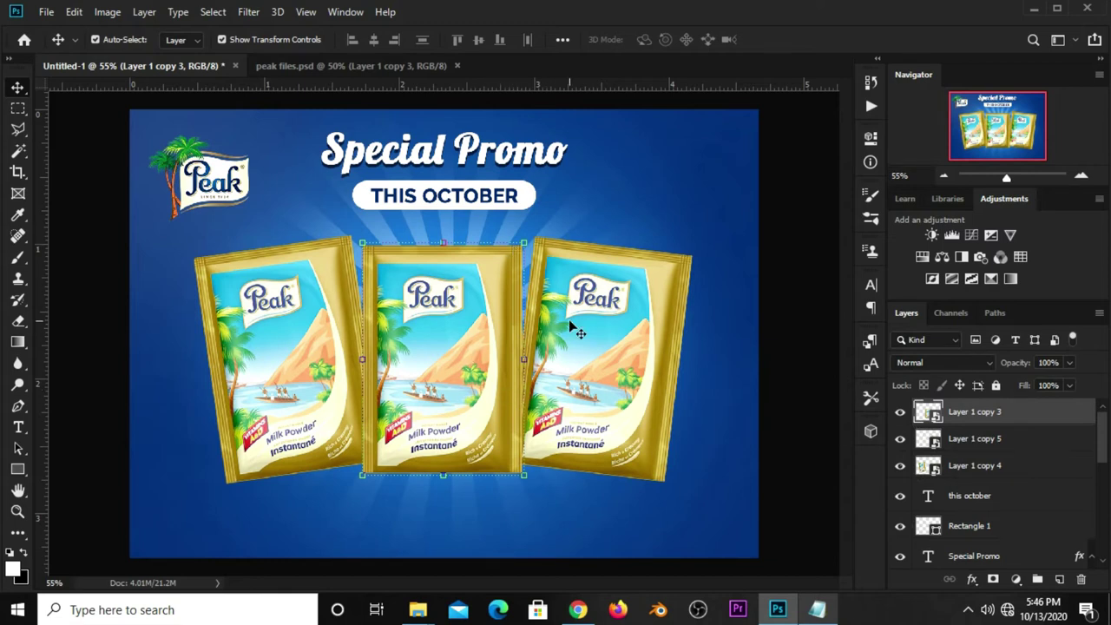
Shift the right sachet left, and the left sachet right and up, toward the middle one.
drag(569, 321, 558, 323)
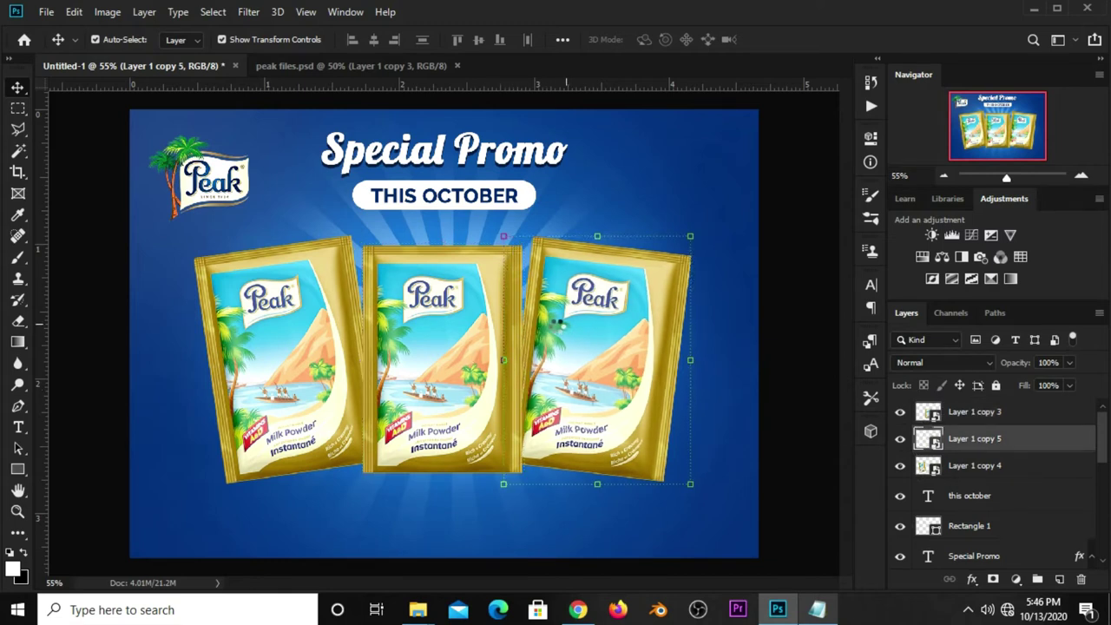
click(295, 351)
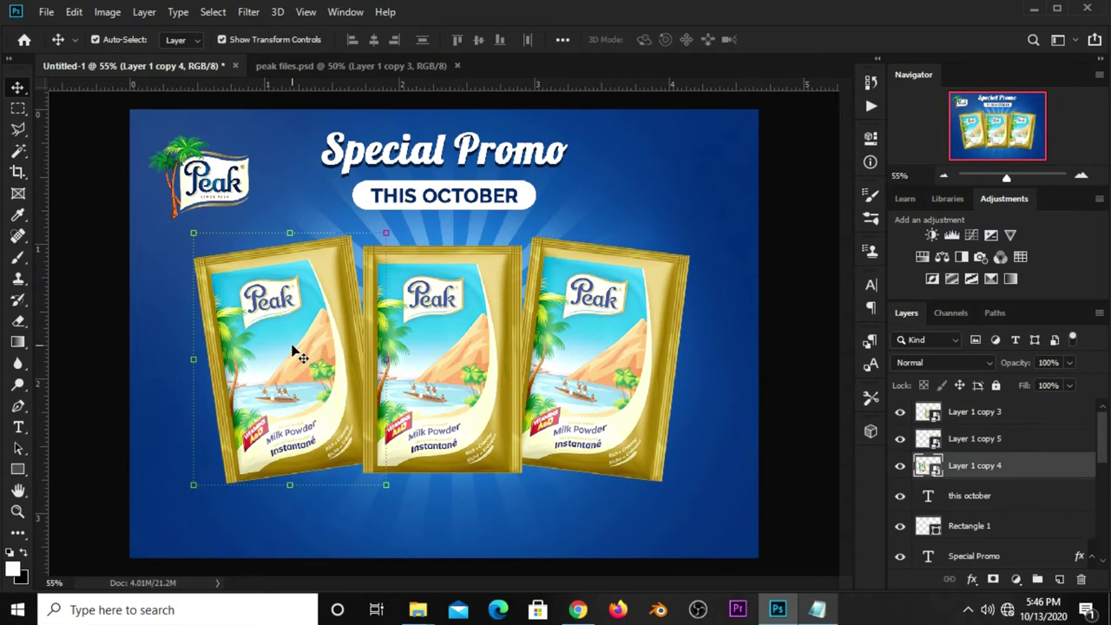
drag(292, 349, 320, 369)
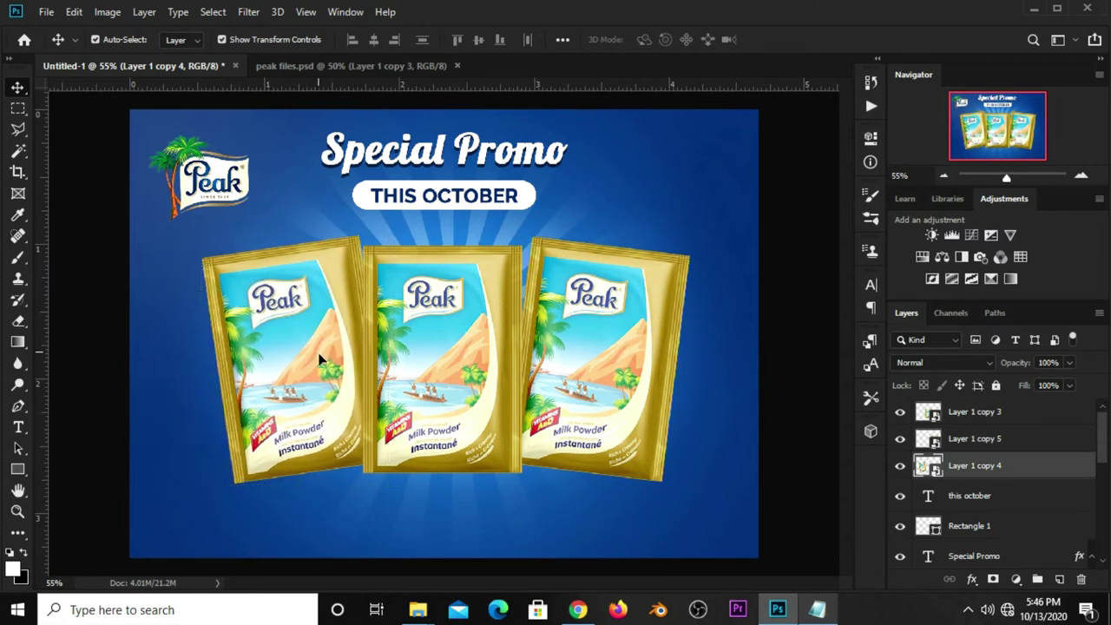
key(Up)
key(Up)
key(Up)
key(Up)
key(Up)
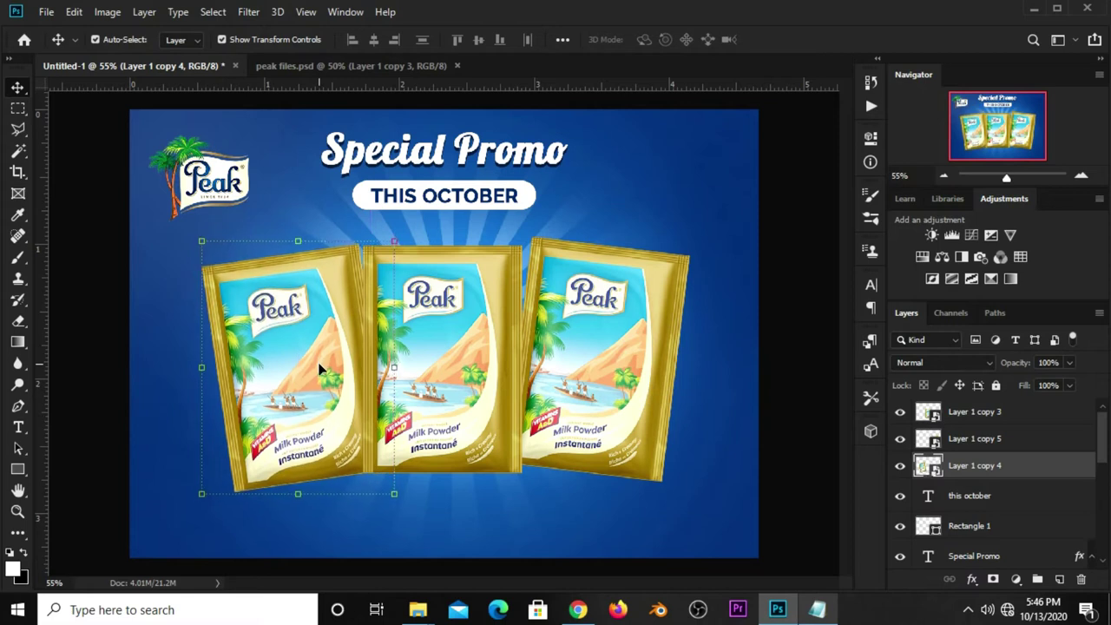
click(574, 398)
key(Down)
key(Down)
key(Down)
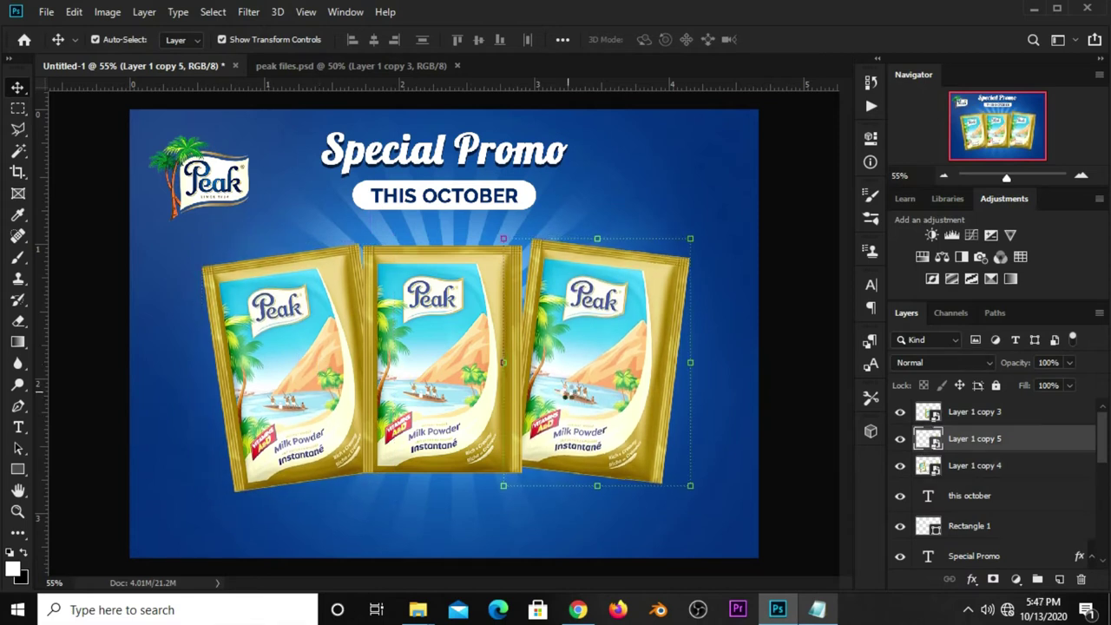
key(Down)
key(Down)
key(Down)
key(Left)
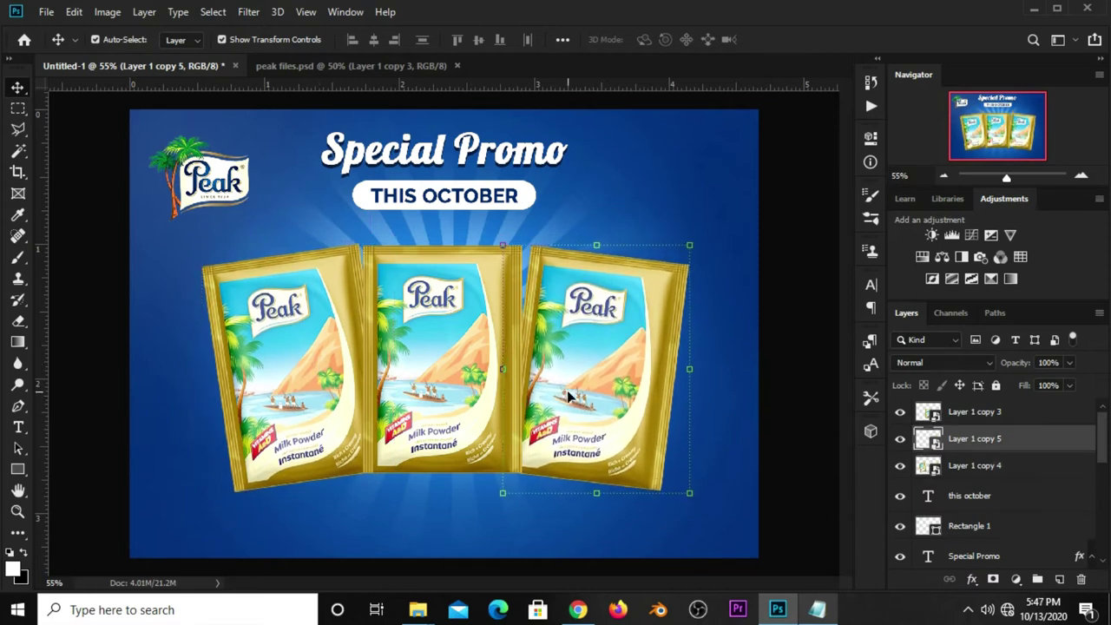
key(ctrl+z)
key(ctrl+z)
key(ctrl+z)
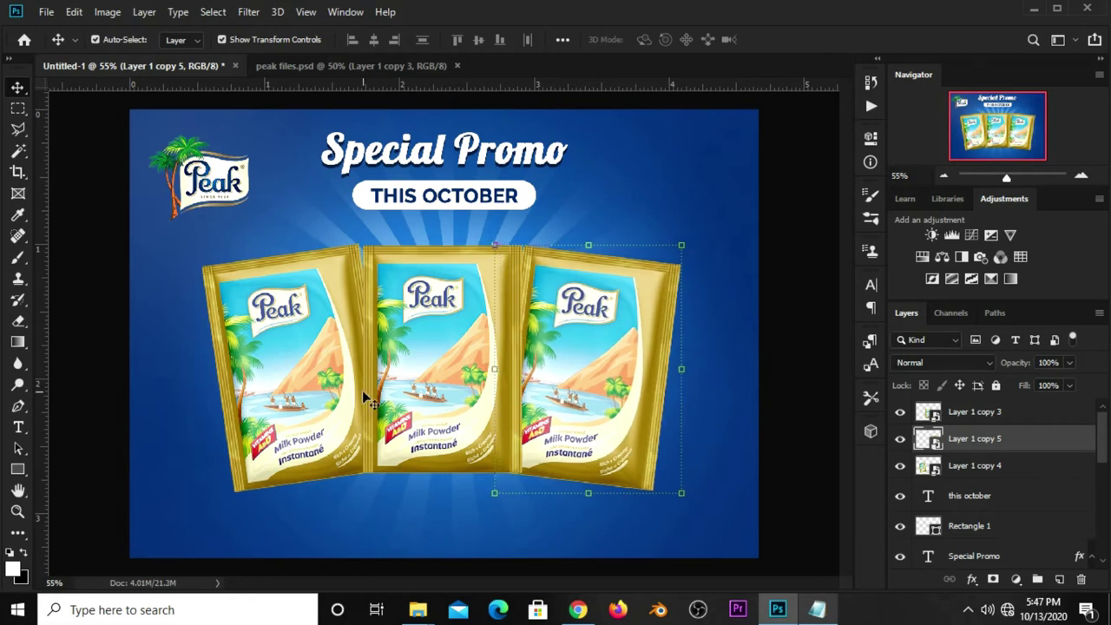
Nudge the right sachet slightly right, then select all three sachet layers.
click(357, 396)
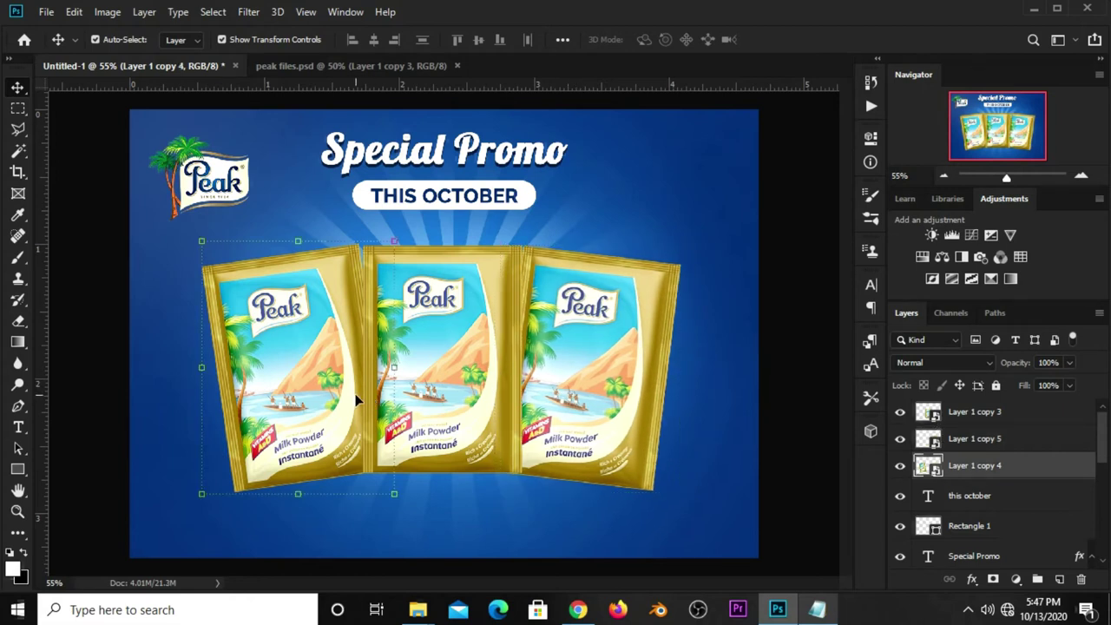
click(561, 390)
key(Right)
key(Right)
key(Right)
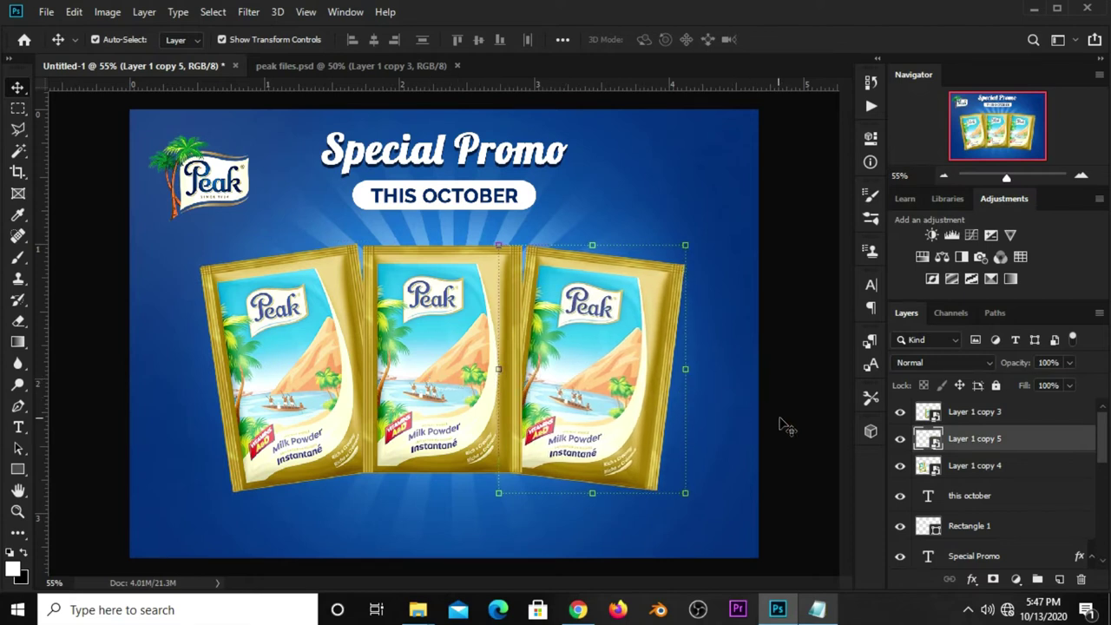
click(799, 420)
click(964, 472)
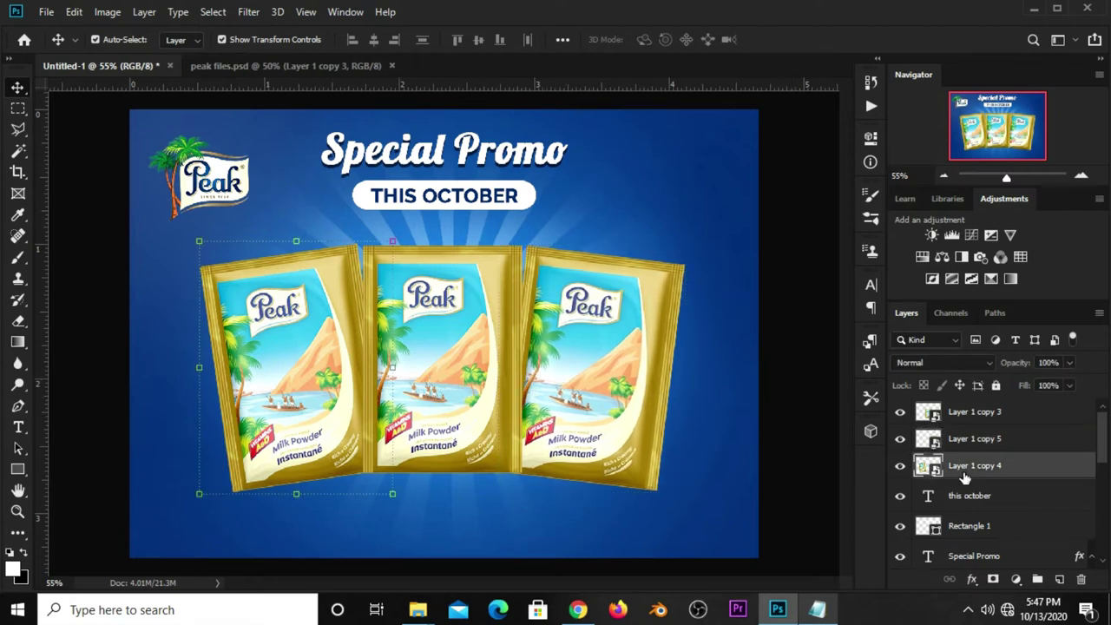
shift+click(959, 418)
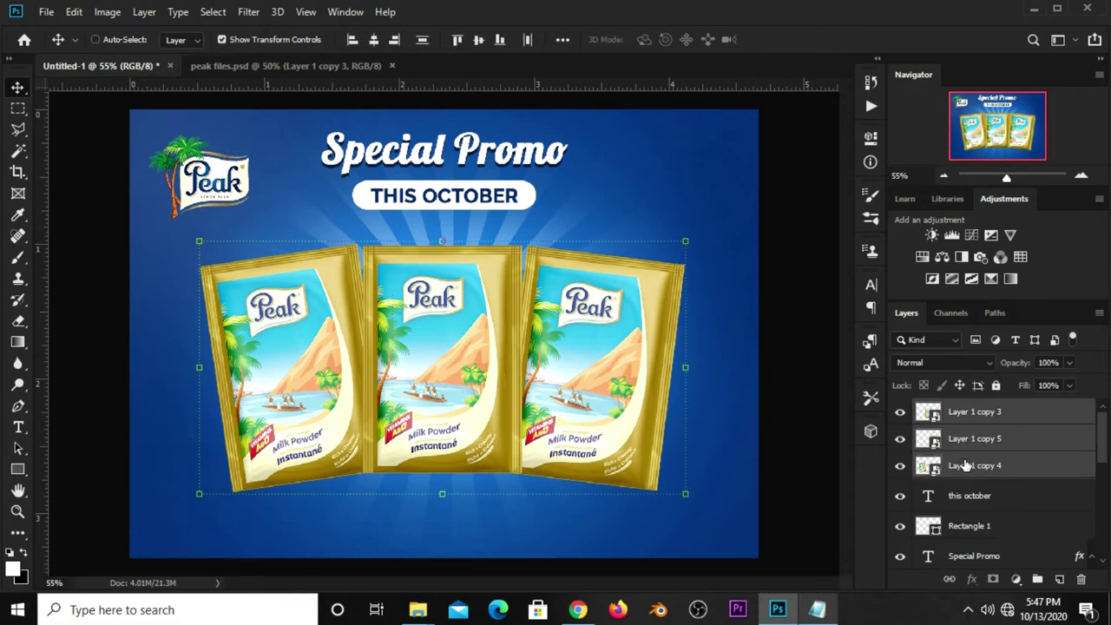
Group the three sachets as Group 1 and scale the group to about 86.6%.
key(ctrl+g)
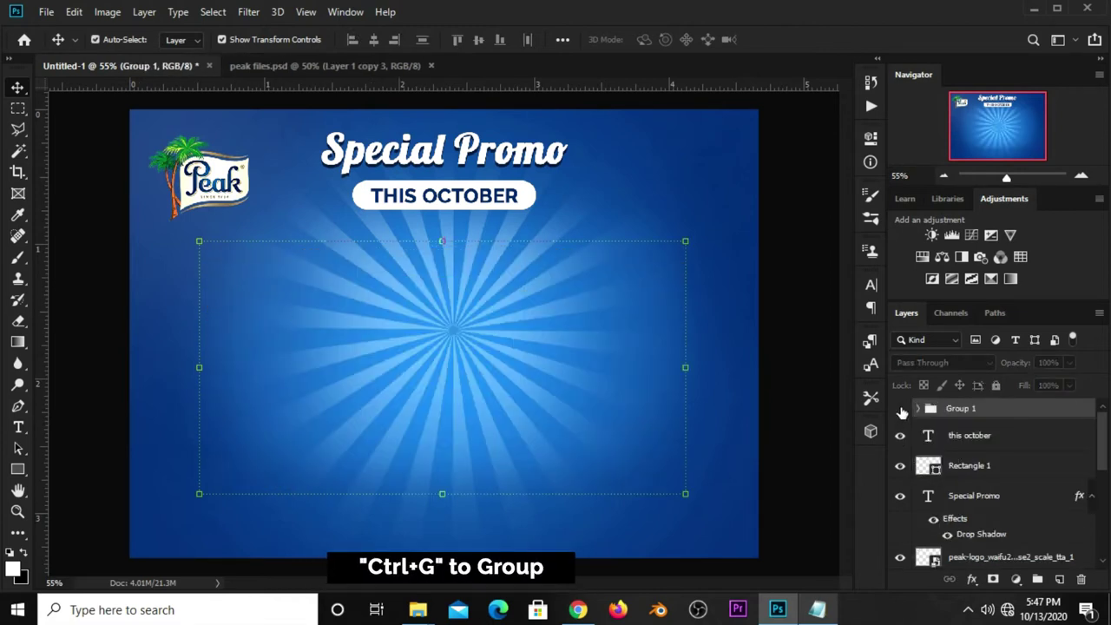
key(ctrl+t)
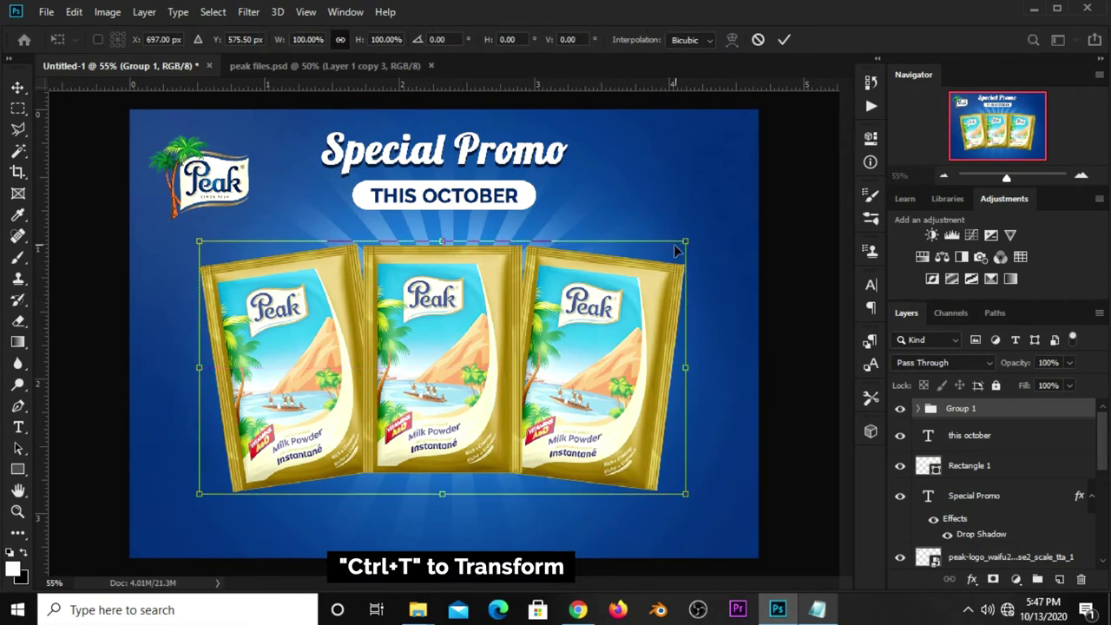
drag(685, 242, 627, 281)
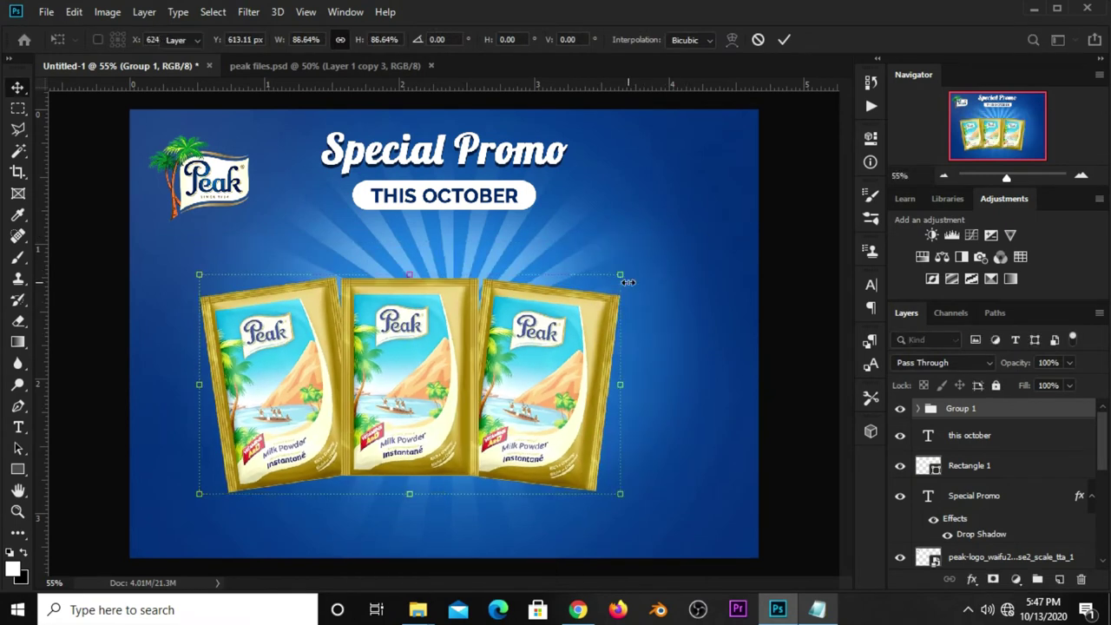
key(Return)
Centre the sachet group horizontally on the poster and raise it slightly.
key(ctrl+a)
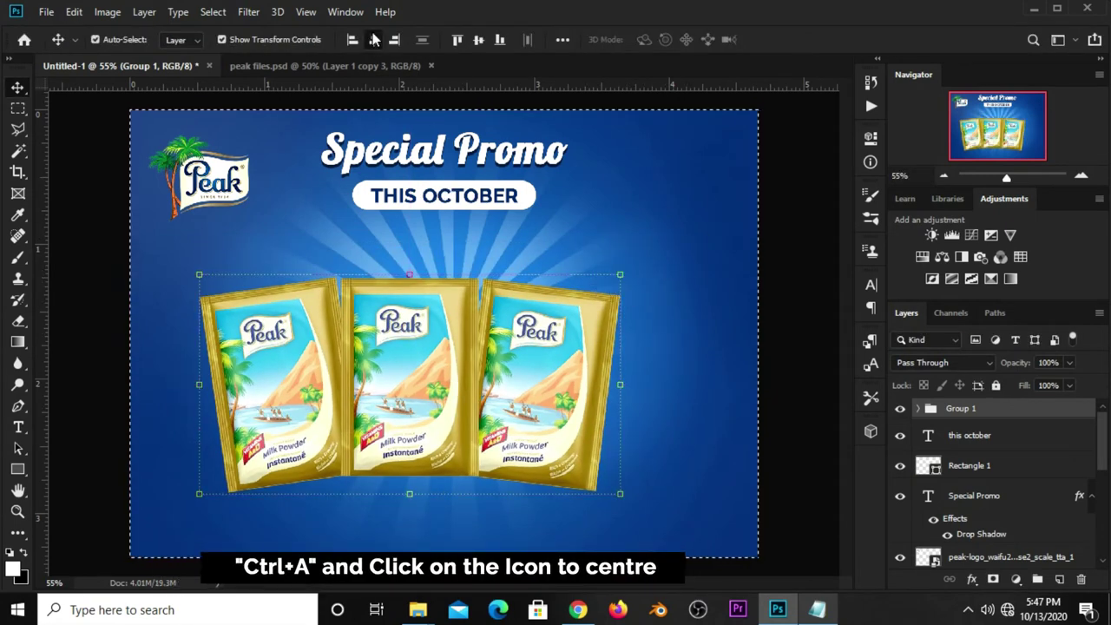
click(373, 39)
key(ctrl+d)
key(Up)
key(Up)
key(Up)
key(Up)
key(Up)
key(Up)
key(Up)
key(Up)
key(Up)
key(Up)
key(Up)
key(Up)
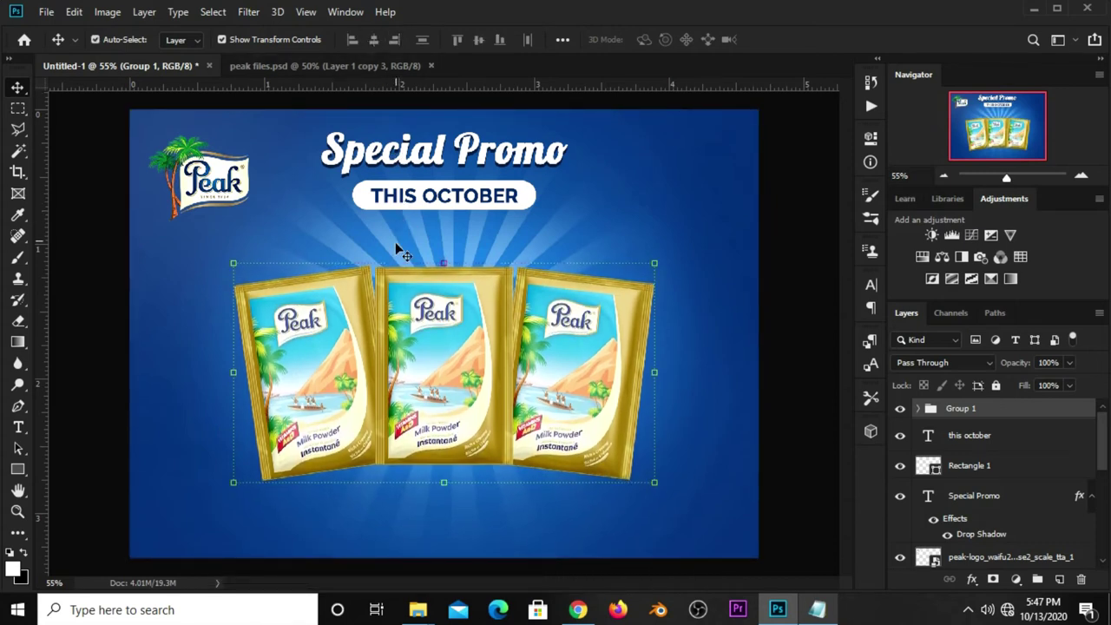
key(ctrl+t)
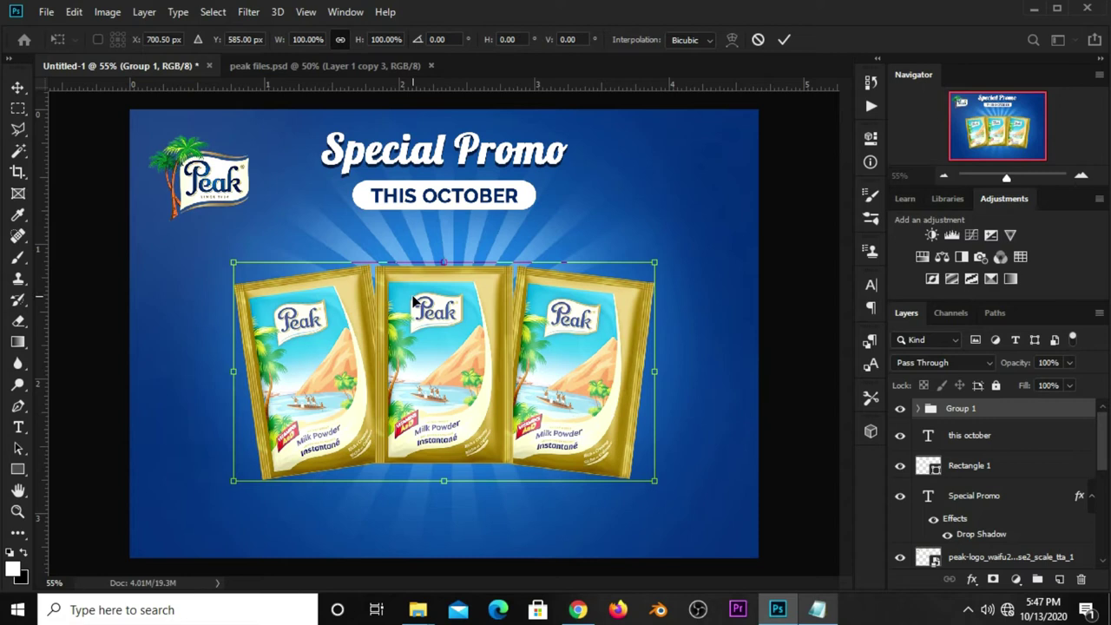
drag(413, 300, 413, 290)
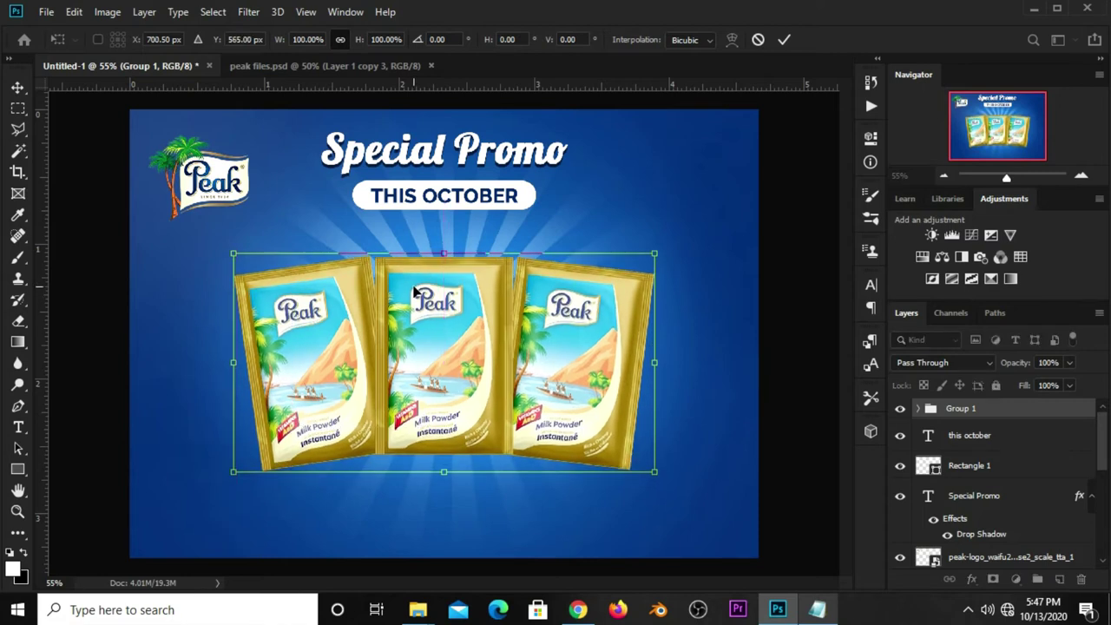
key(Return)
key(Down)
key(Down)
key(Down)
key(Down)
key(Down)
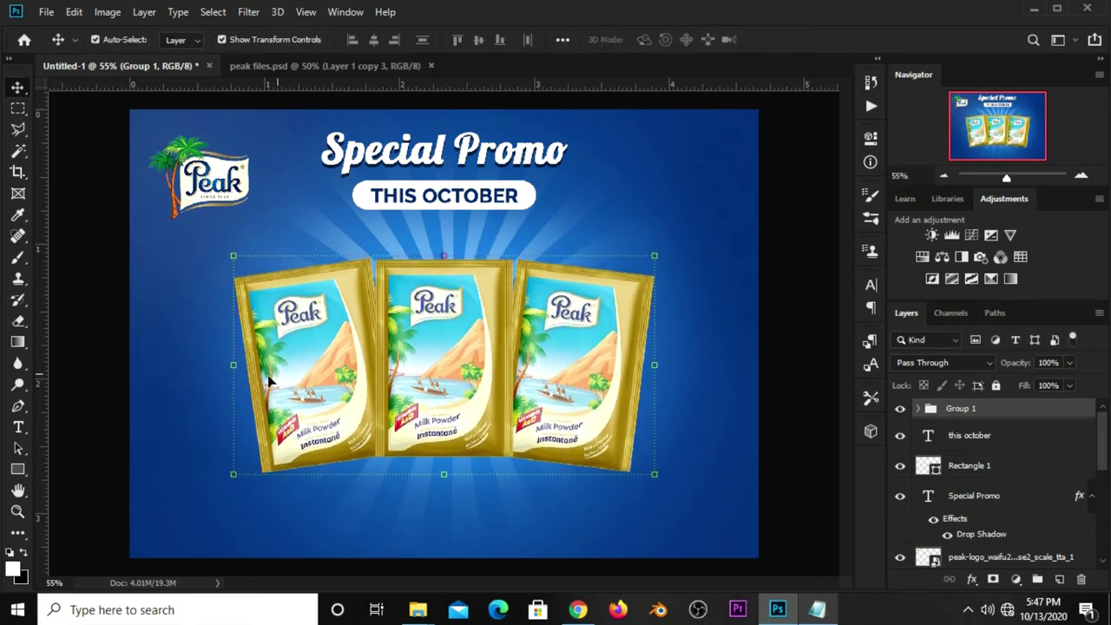
click(764, 488)
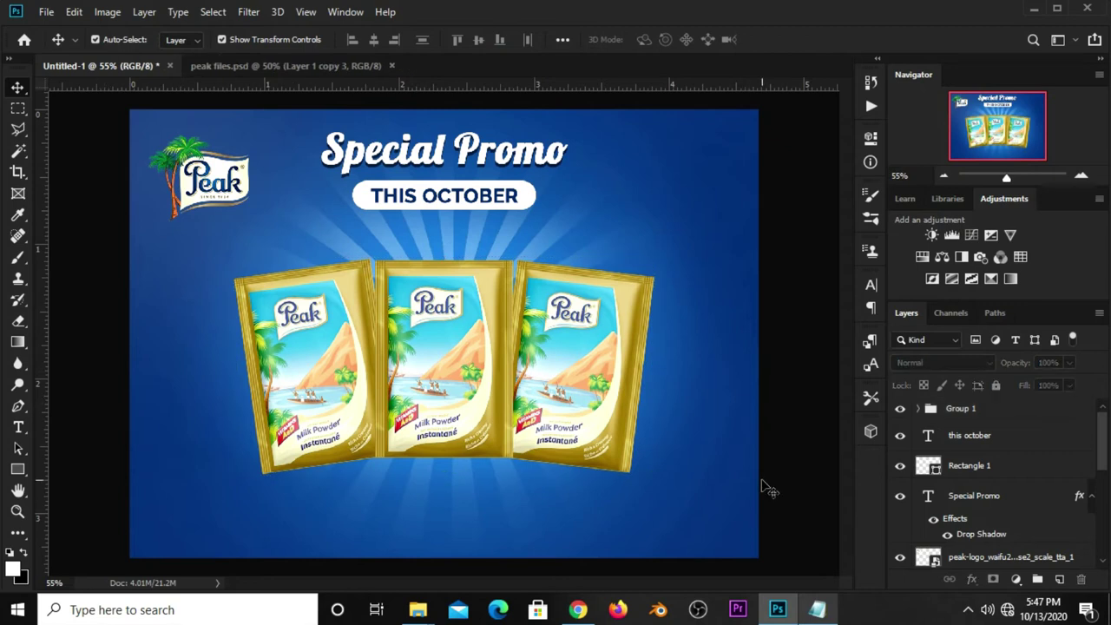
Group the THIS OCTOBER text with its white pill as Group 2 and shrink it slightly.
click(950, 432)
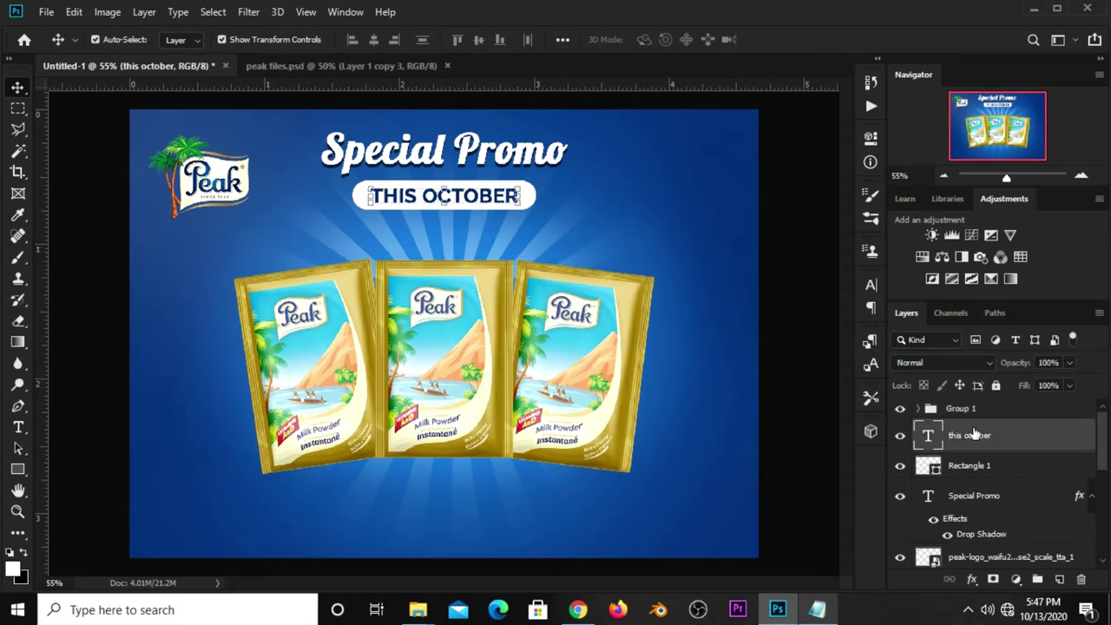
shift+click(967, 466)
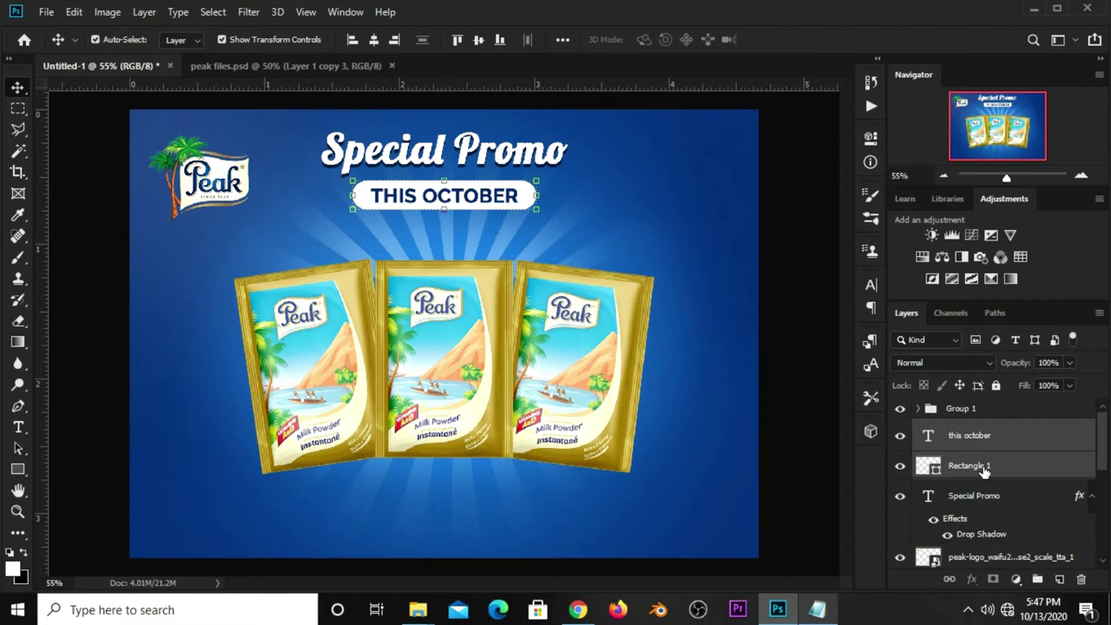
key(ctrl+g)
click(900, 430)
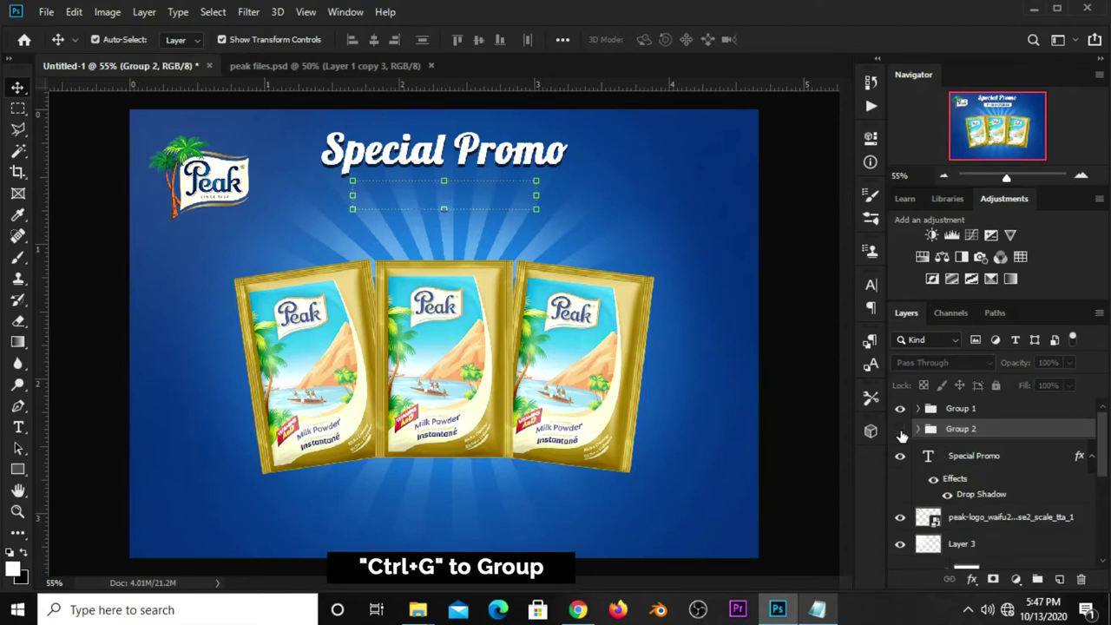
click(900, 431)
key(ctrl+t)
drag(534, 181, 488, 187)
key(Return)
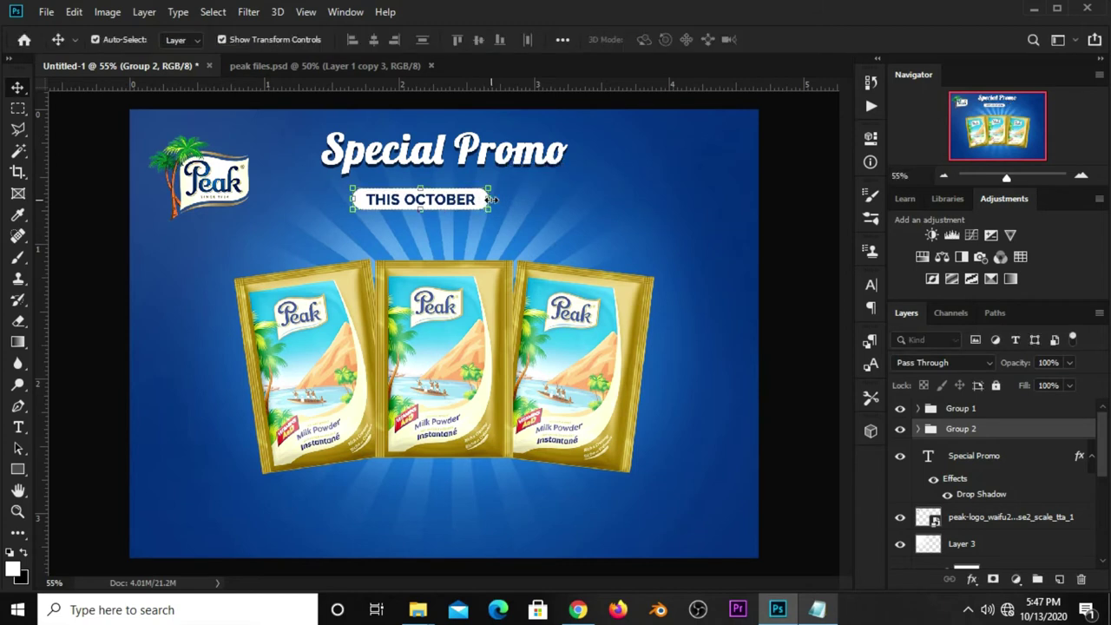
Centre the THIS OCTOBER group horizontally on the poster and nudge it up slightly.
key(ctrl+a)
click(374, 41)
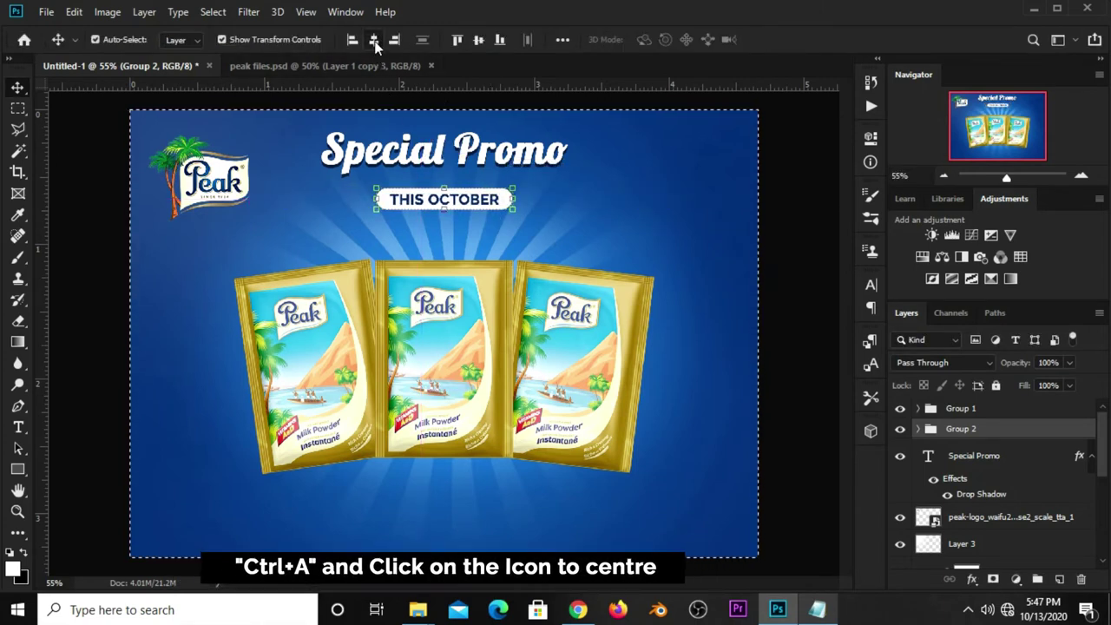
key(ctrl+d)
key(Up)
key(Up)
key(Up)
key(Up)
key(Up)
key(Up)
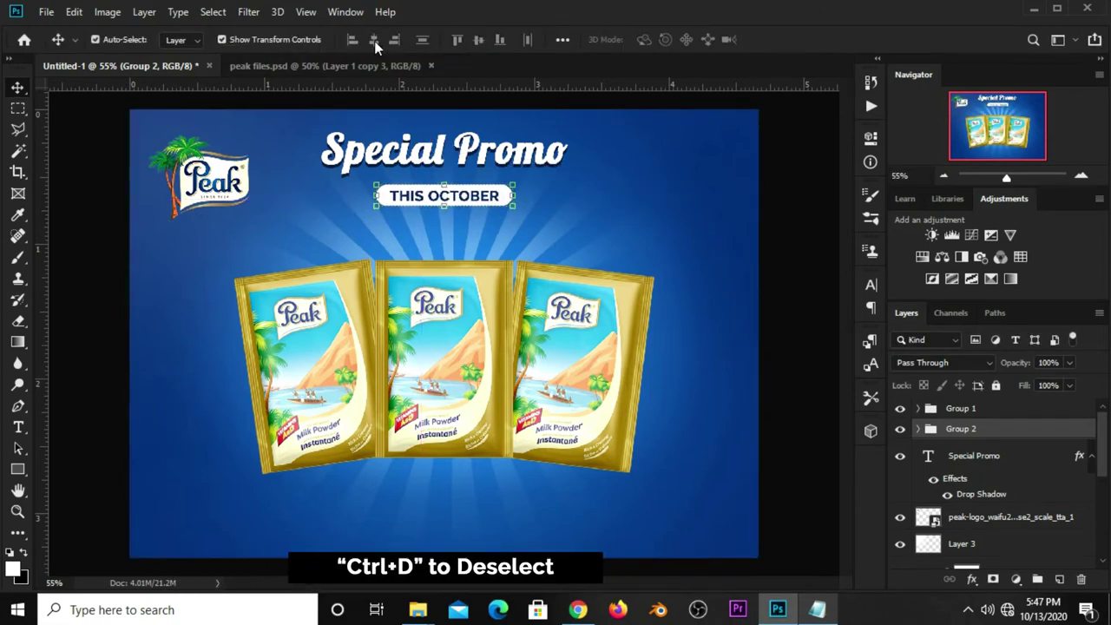
key(Up)
key(Up)
key(Up)
key(Up)
key(Up)
key(Up)
key(Up)
key(Up)
key(Up)
click(778, 303)
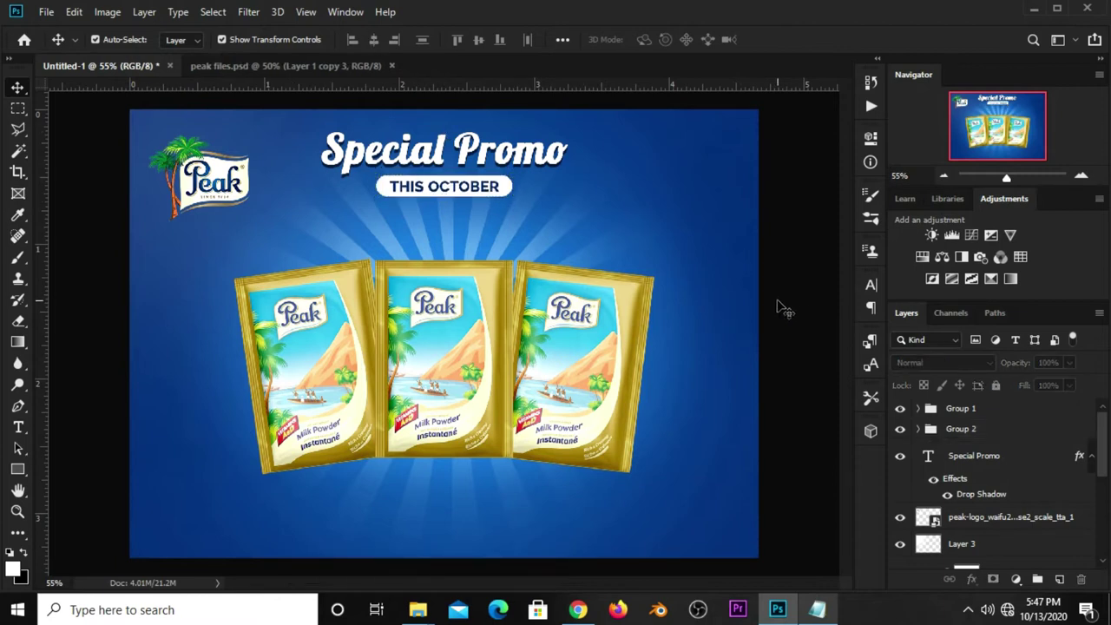
Nudge both the sachet group and the THIS OCTOBER group up a little.
click(953, 432)
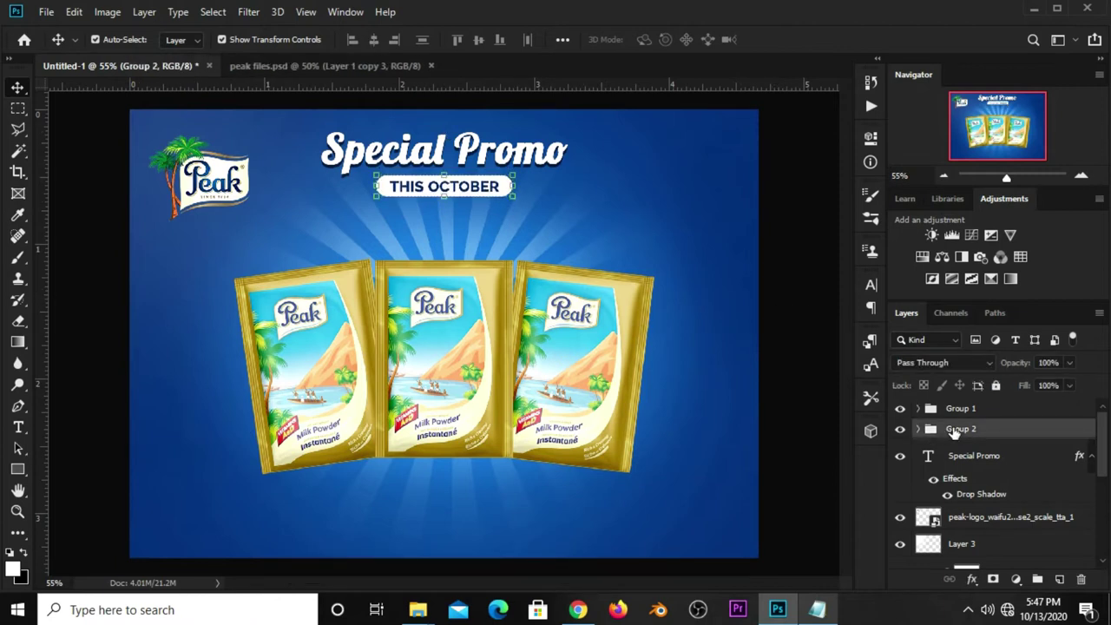
click(961, 410)
key(Up)
key(Up)
key(Up)
key(Up)
key(Up)
click(775, 379)
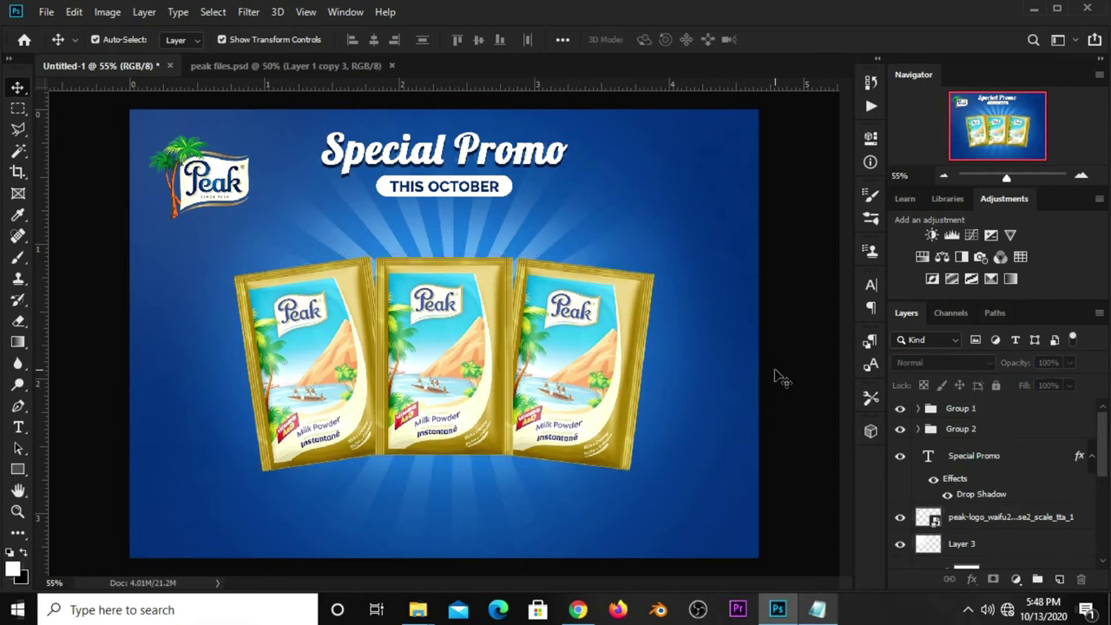
click(966, 431)
key(Up)
key(Up)
click(959, 414)
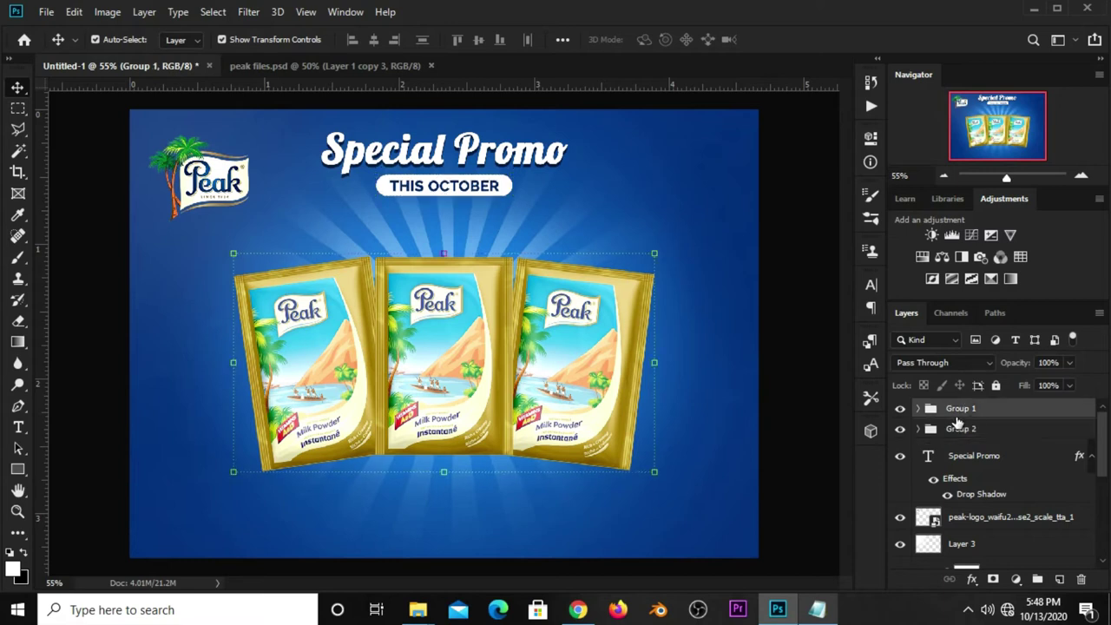
key(Up)
key(Up)
key(Up)
key(Up)
key(Up)
click(803, 419)
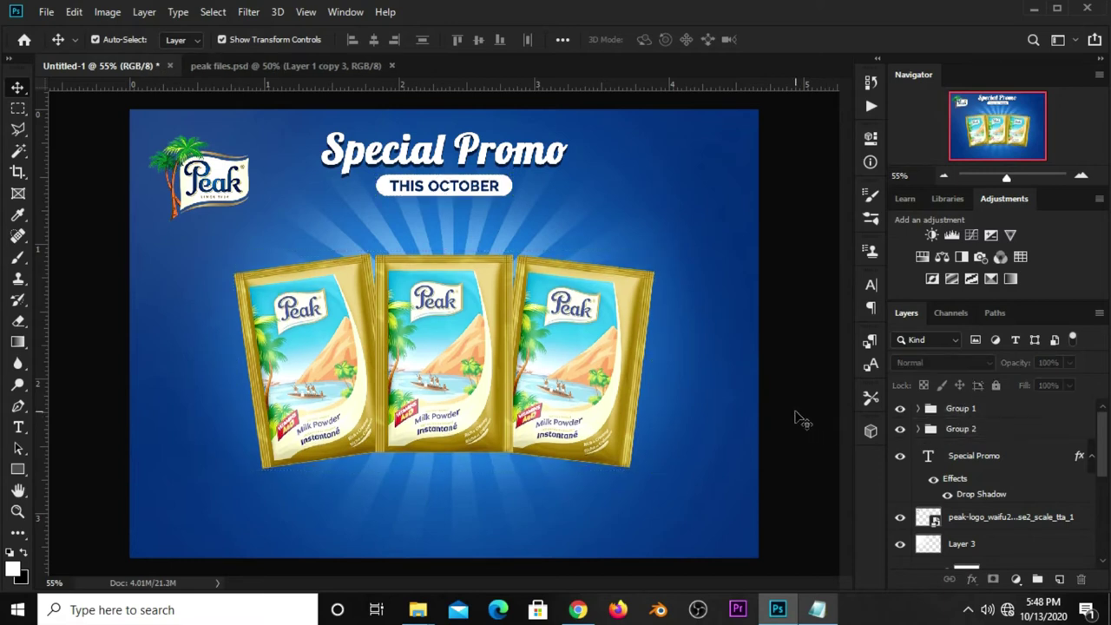
Add a Curves adjustment layer pulled down to darken, set to Multiply blend mode.
click(1014, 578)
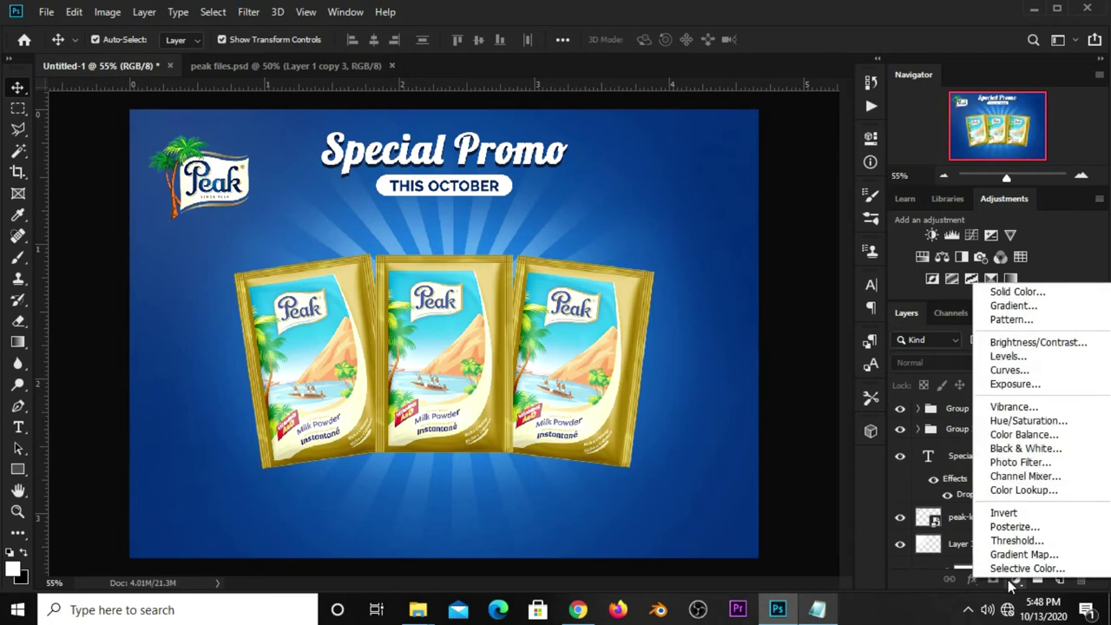
click(1009, 369)
drag(729, 327, 722, 347)
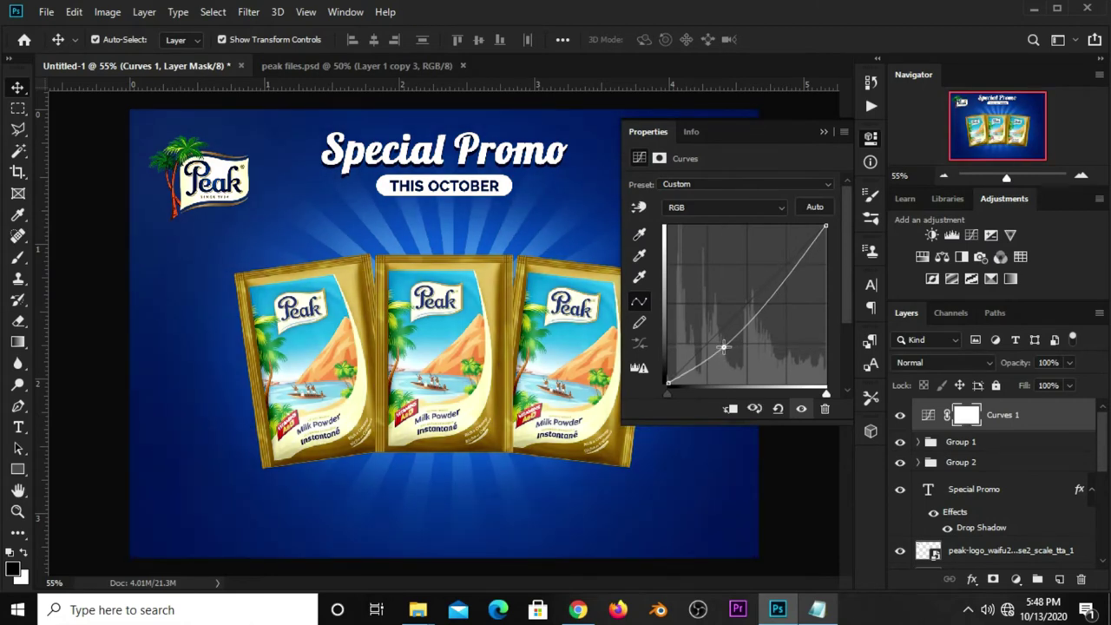
click(820, 134)
click(923, 364)
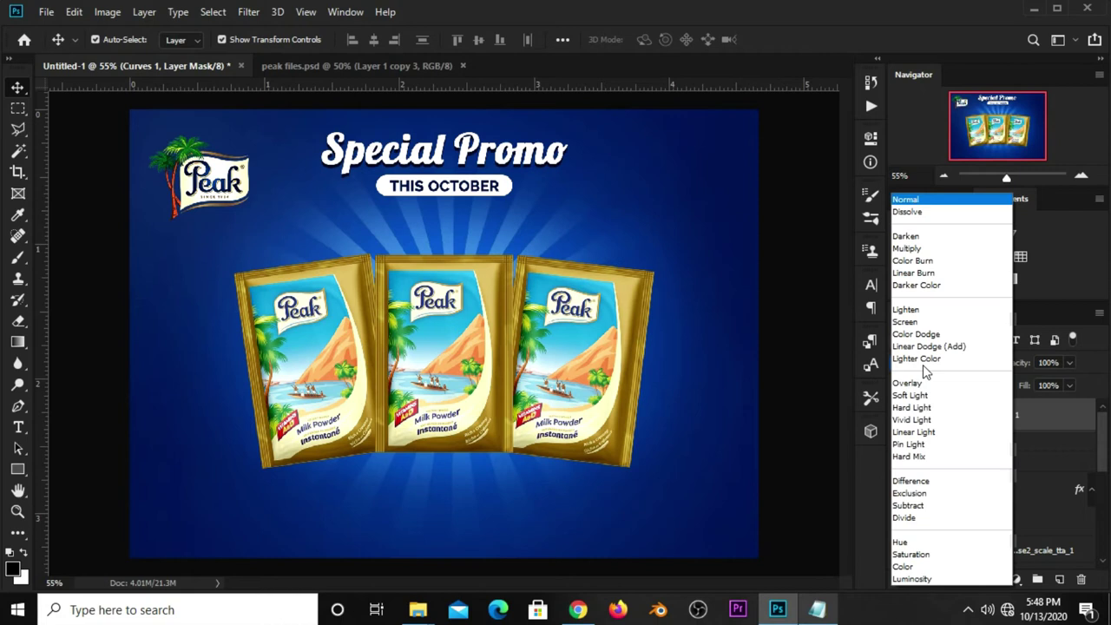
click(911, 248)
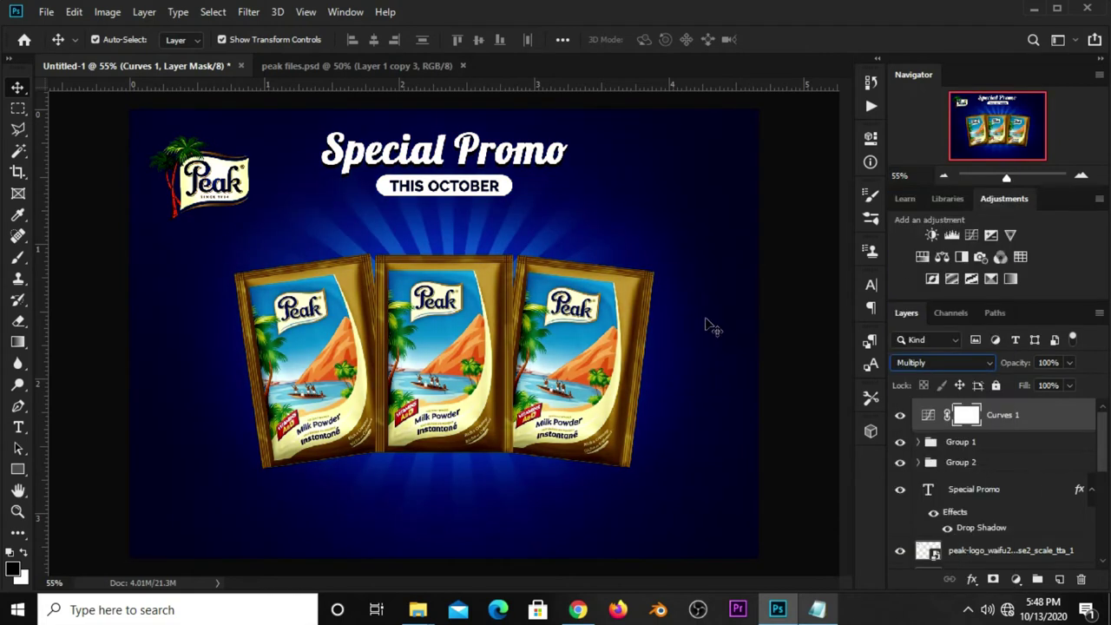
Paint black into the Curves mask centre with a 1400 px brush to keep it bright.
click(17, 257)
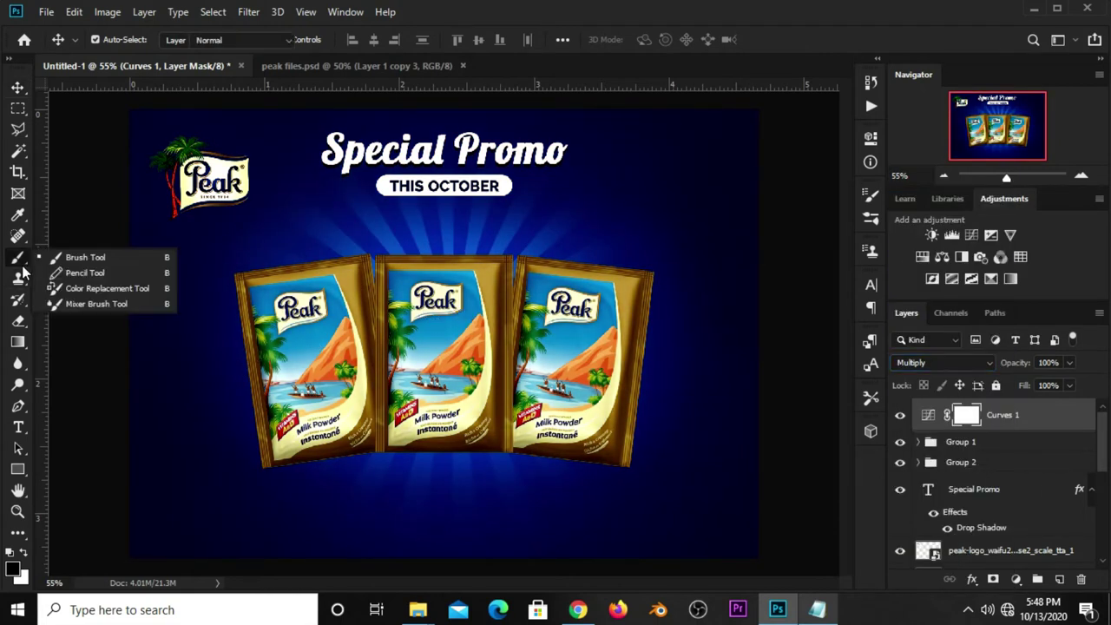
click(83, 256)
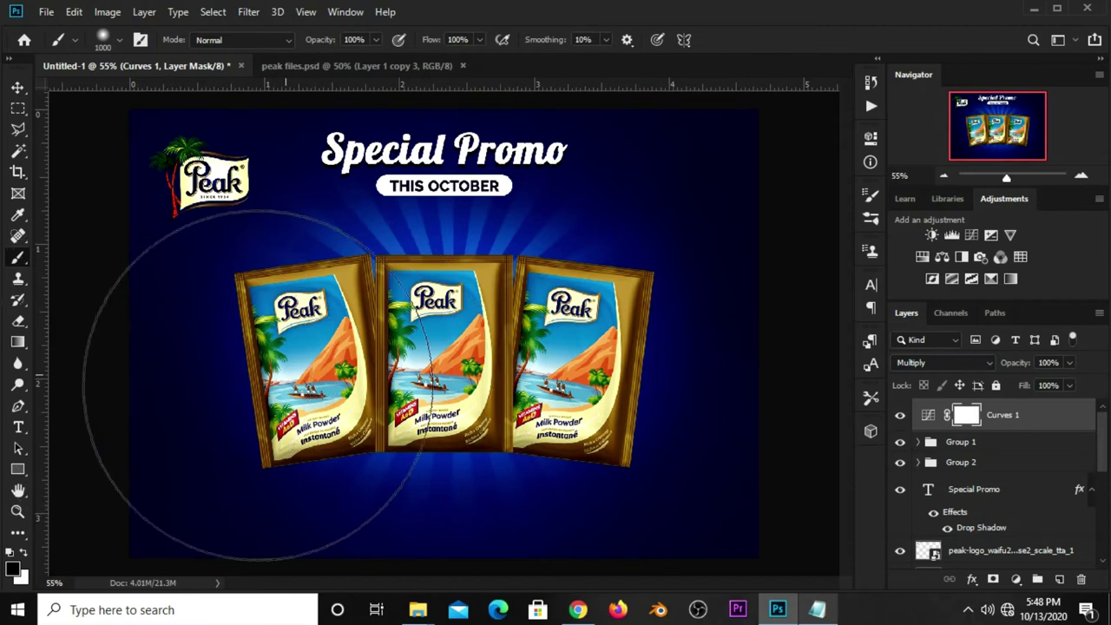
click(12, 572)
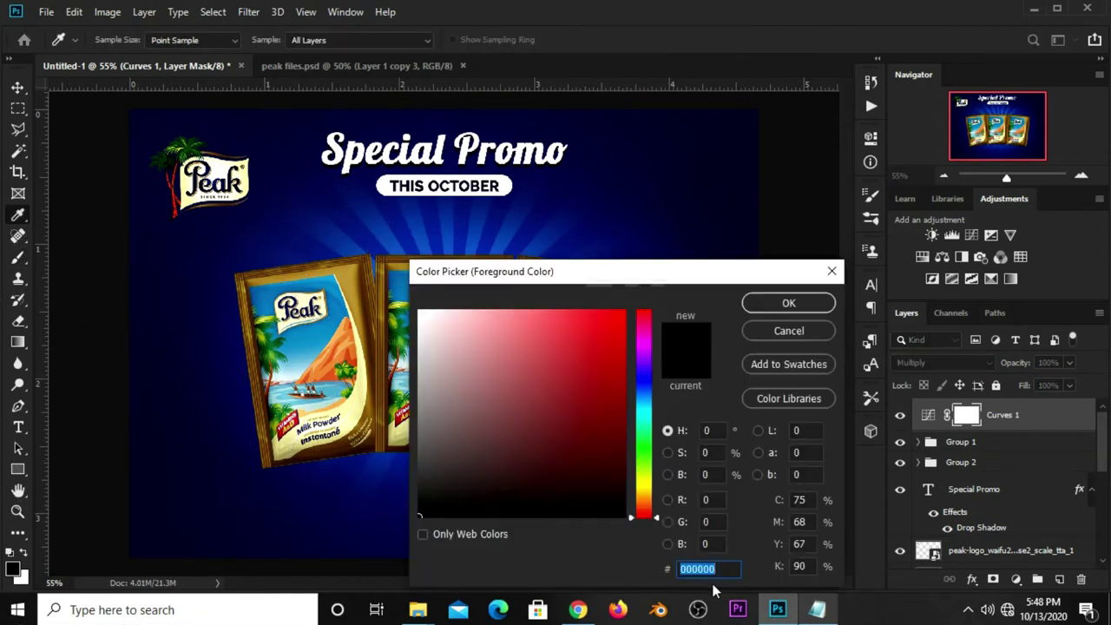
click(787, 302)
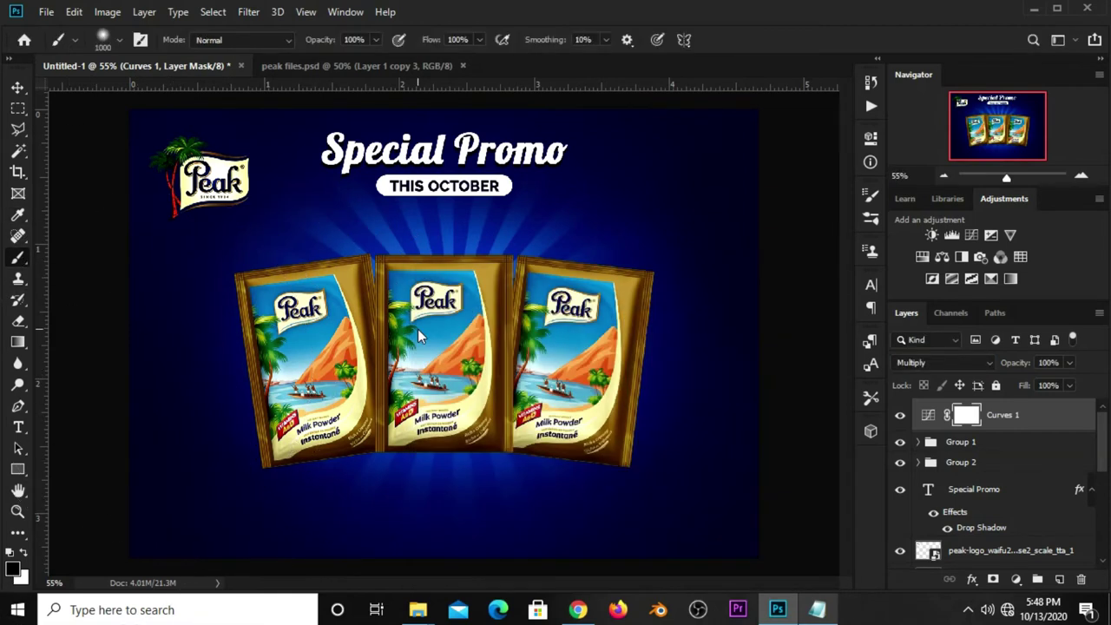
key(bracketright)
key(bracketright)
key(bracketright)
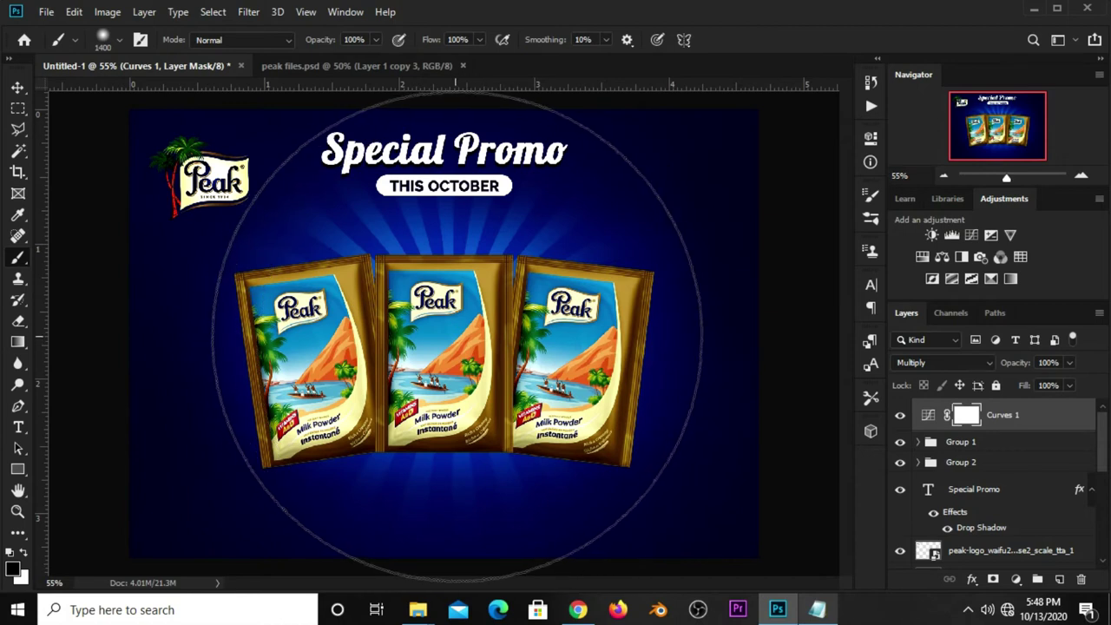
click(454, 336)
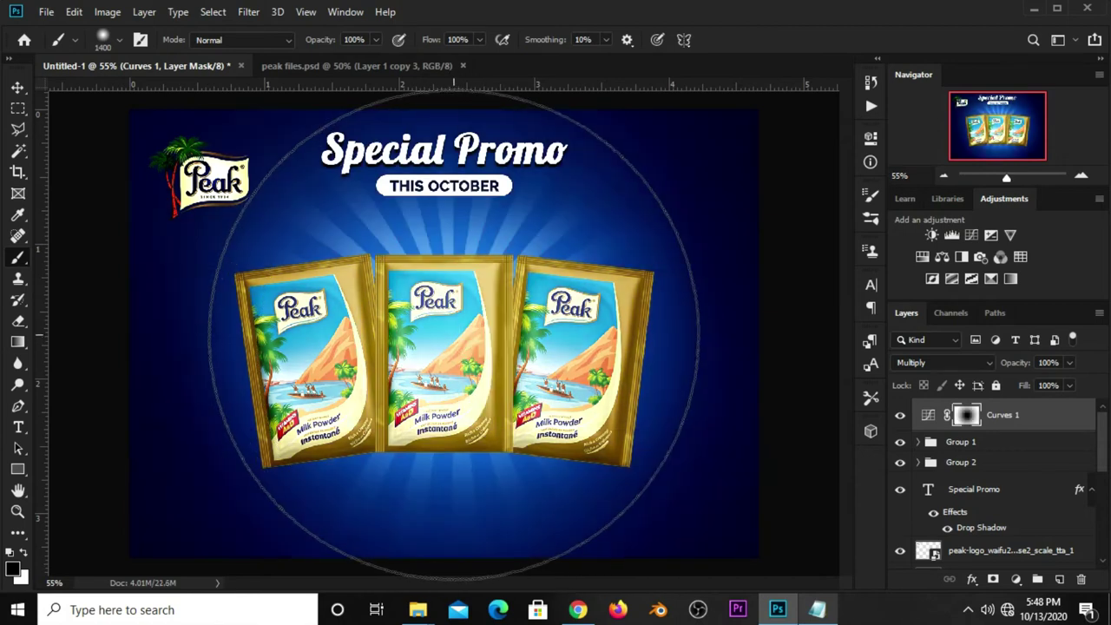
click(450, 339)
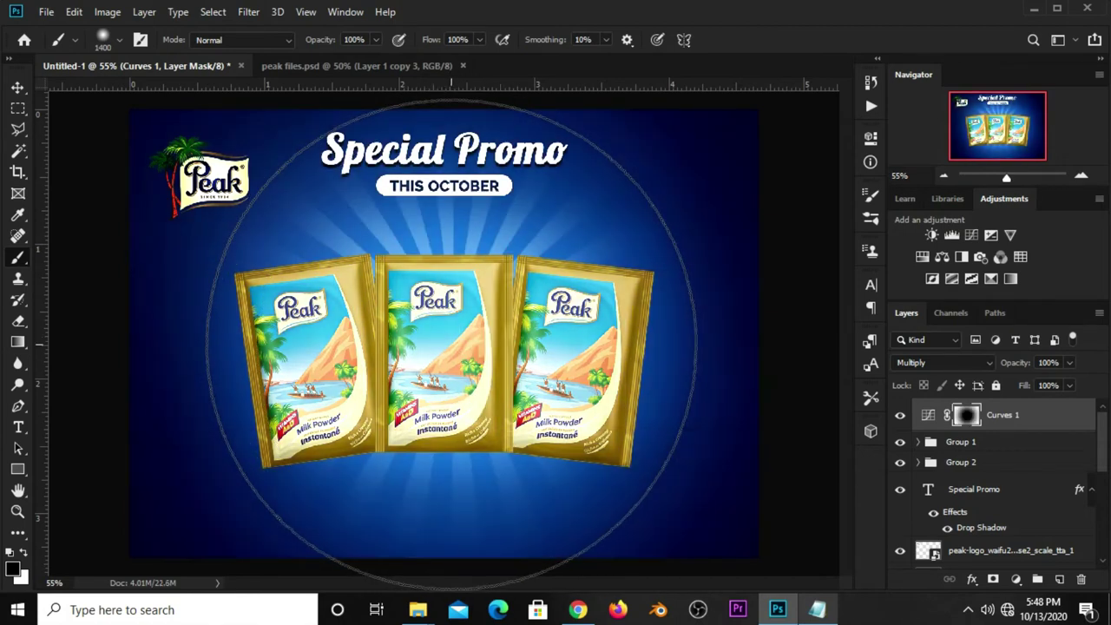
Set the Curves 1 vignette layer's opacity to 64%.
key(v)
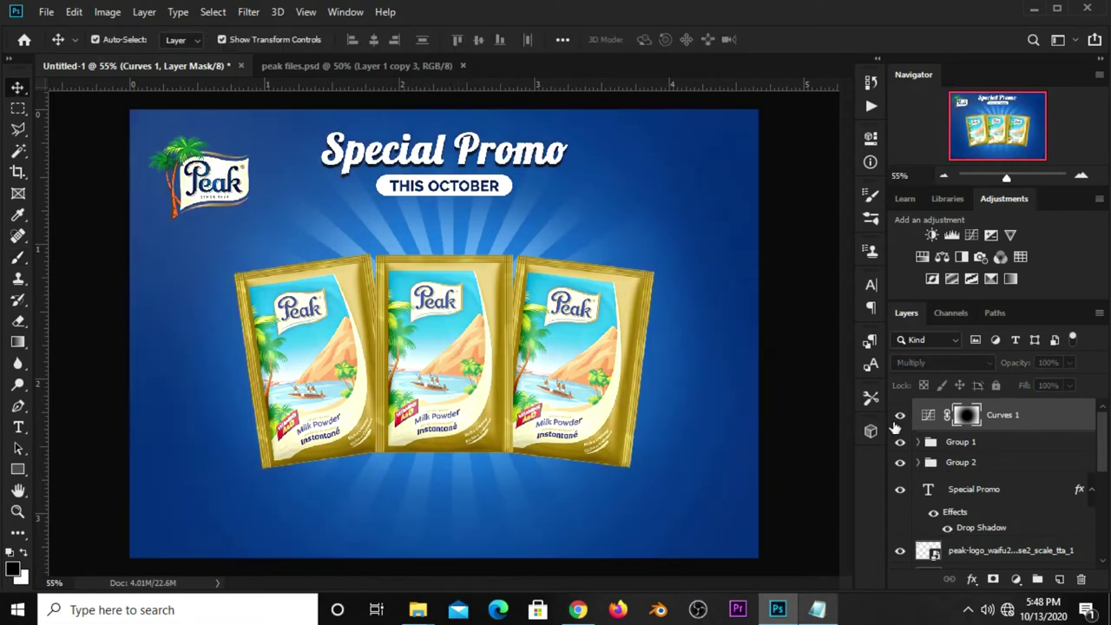
click(897, 419)
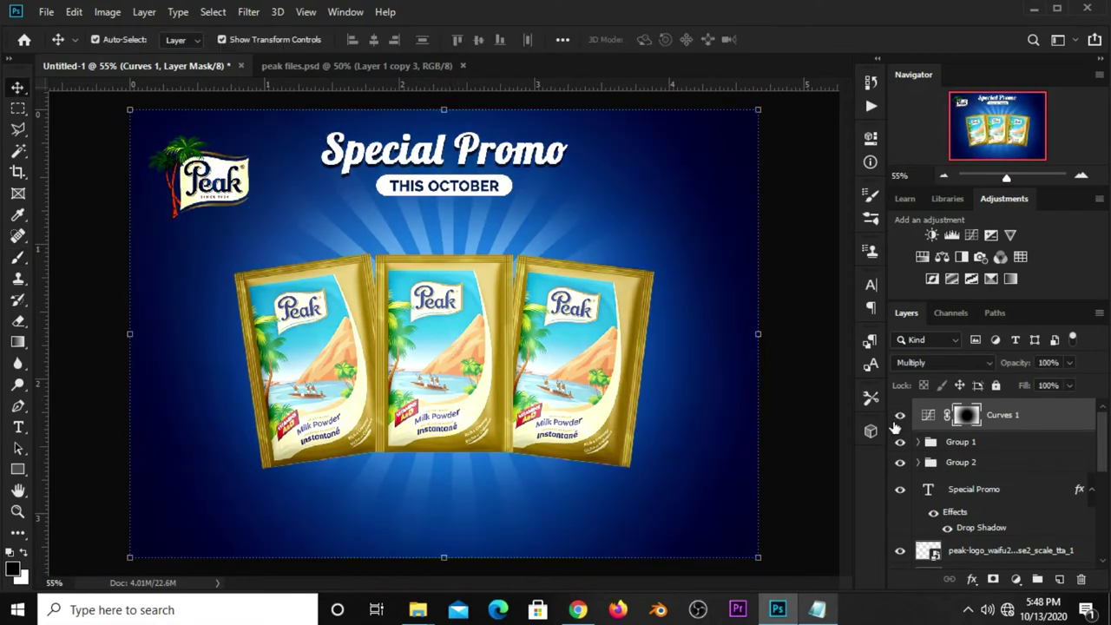
drag(1061, 378, 1054, 381)
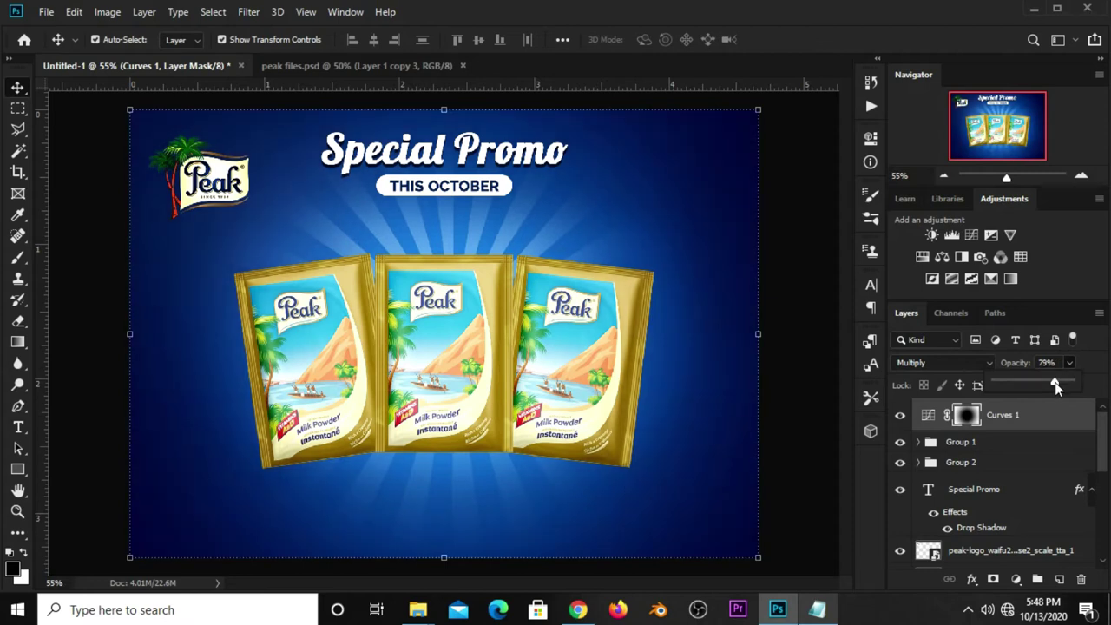
click(833, 400)
click(900, 416)
click(1030, 420)
click(1069, 363)
drag(1062, 382, 1058, 386)
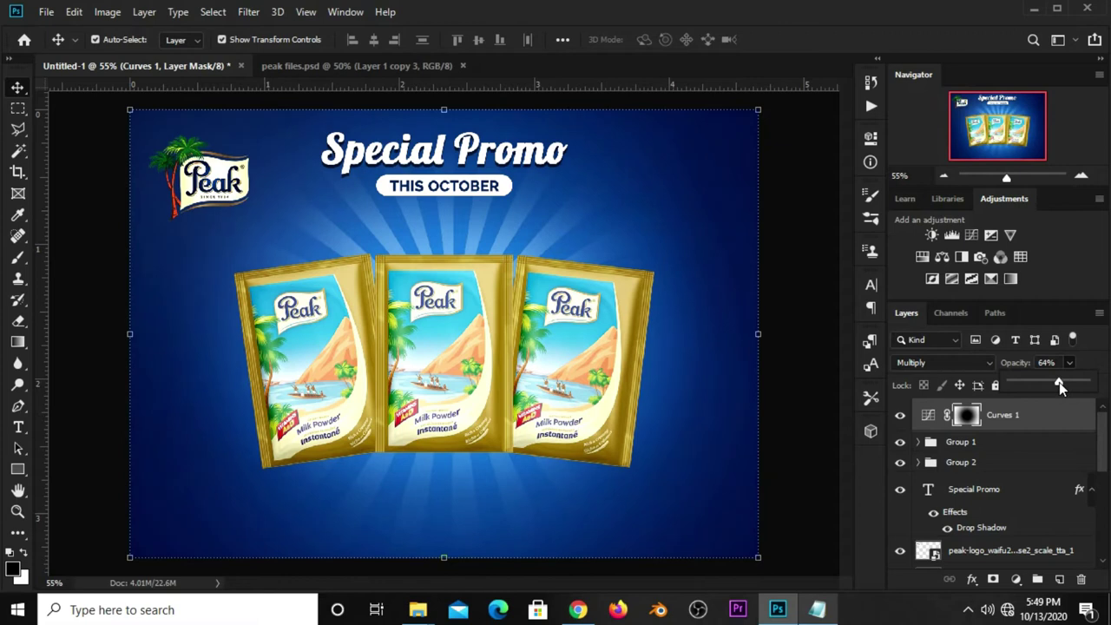
click(807, 386)
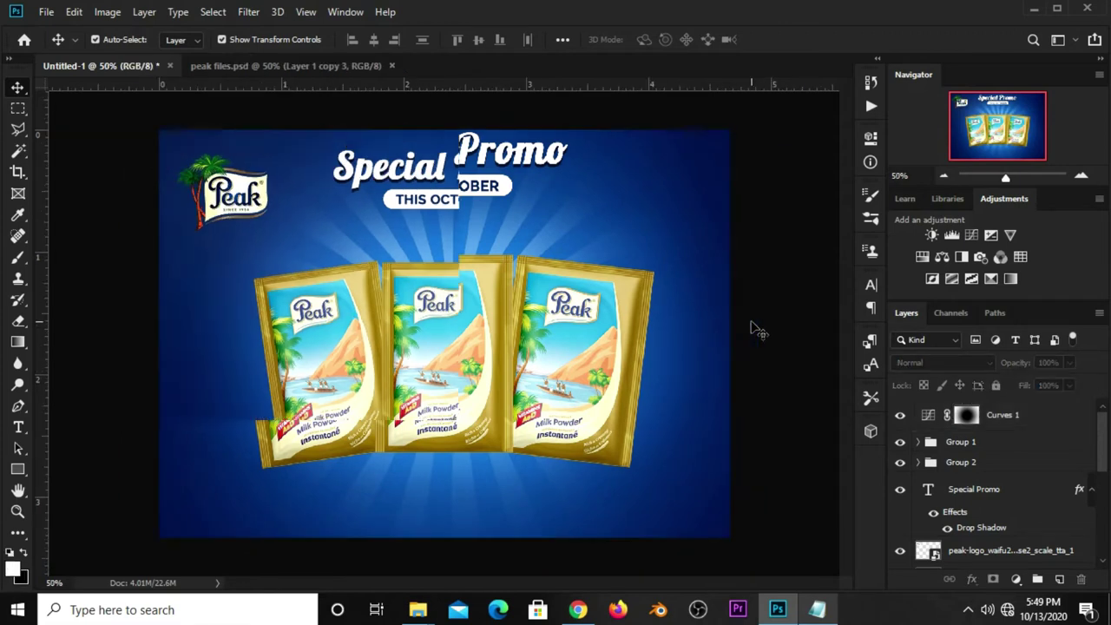
Copy the 'down' wave layer from peak files.psd into the Untitled-1 poster.
key(ctrl+minus)
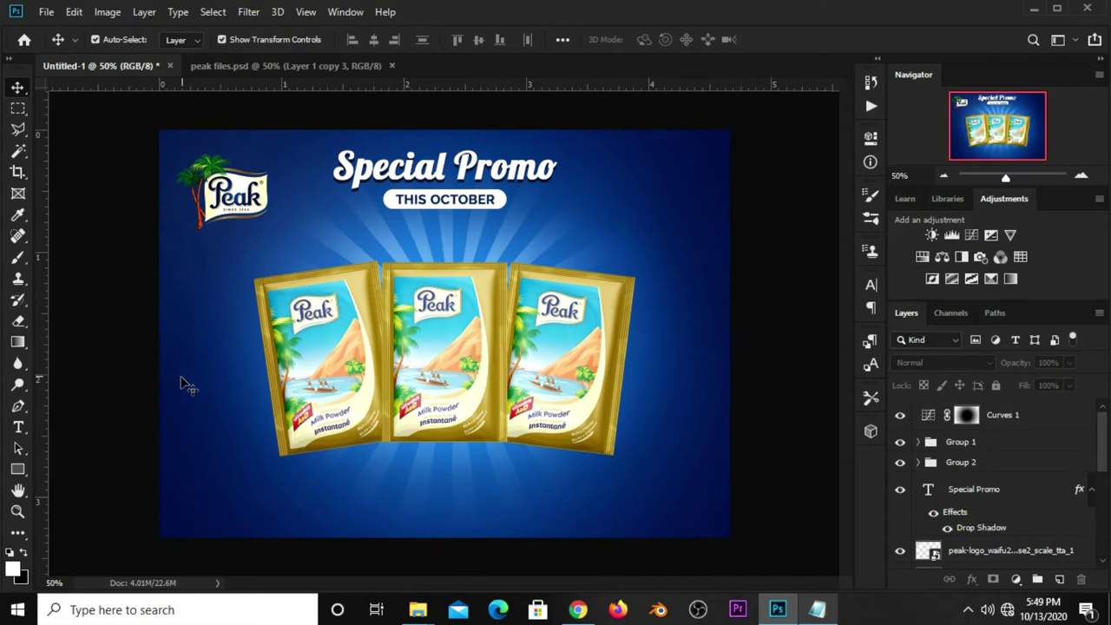
click(261, 68)
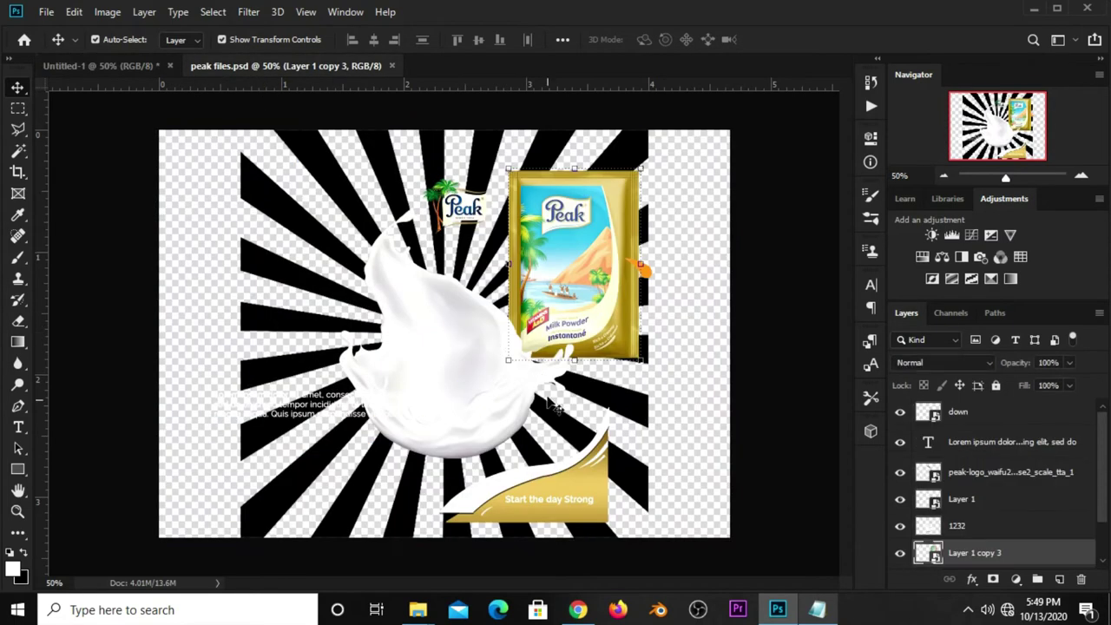
click(575, 480)
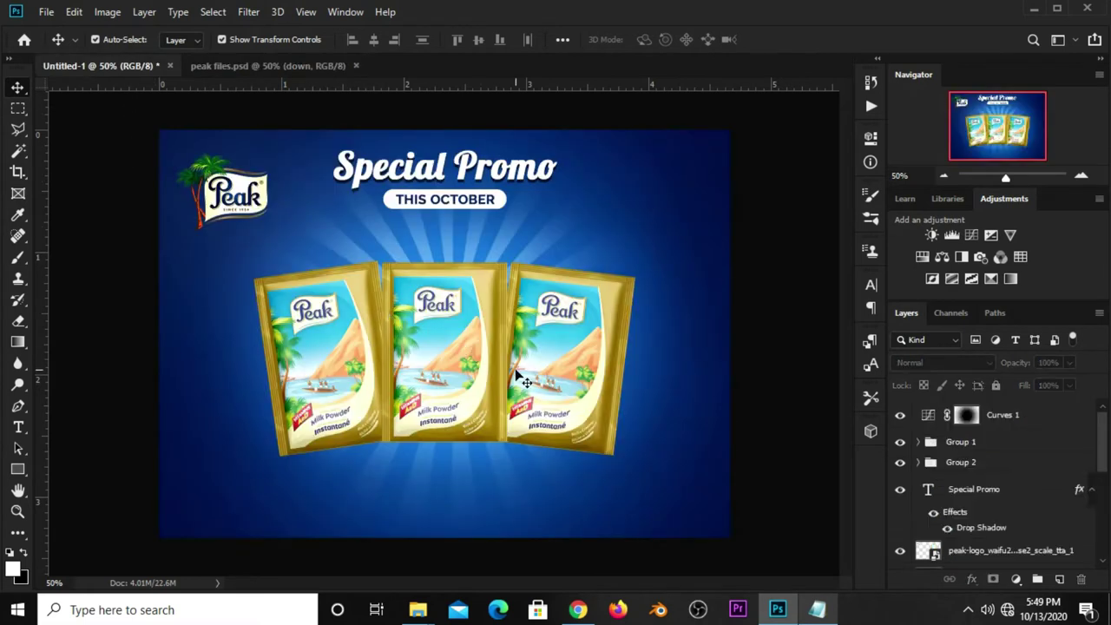
drag(129, 69, 577, 438)
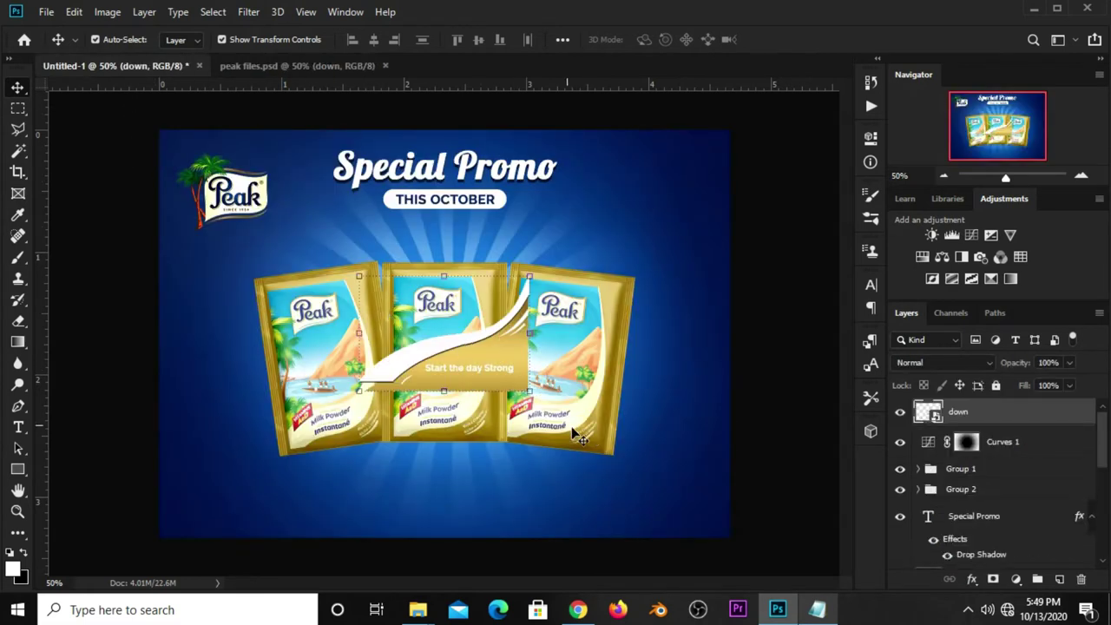
Scale and position the 'Start the day Strong' wave banner in the bottom-right corner.
key(ctrl+t)
drag(427, 299, 653, 496)
drag(558, 541, 549, 556)
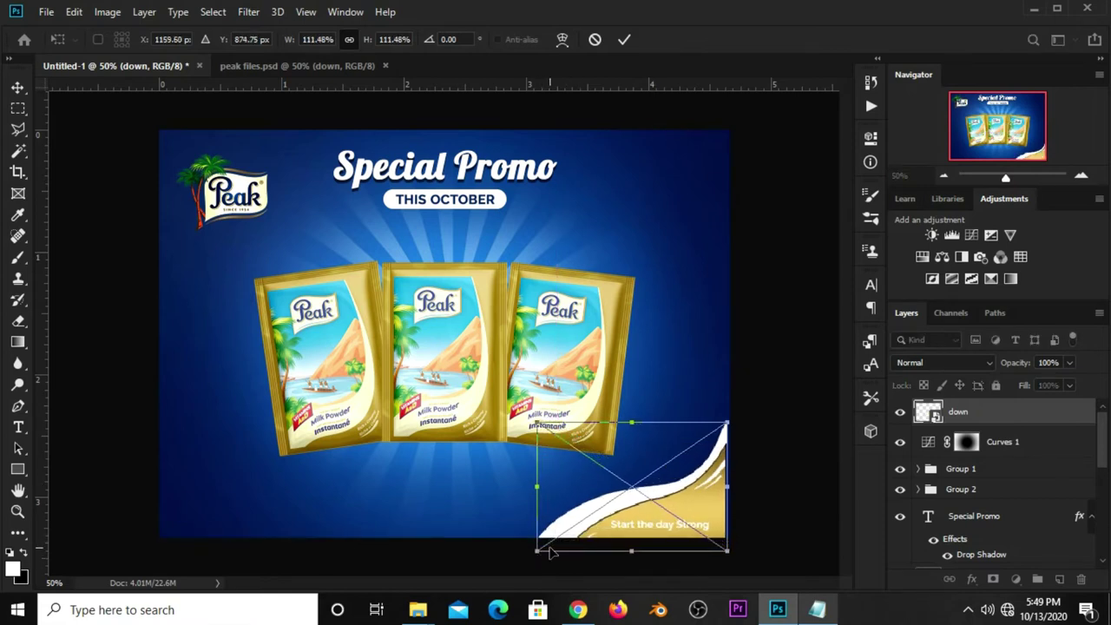
key(Return)
key(shift+Right)
key(shift+Right)
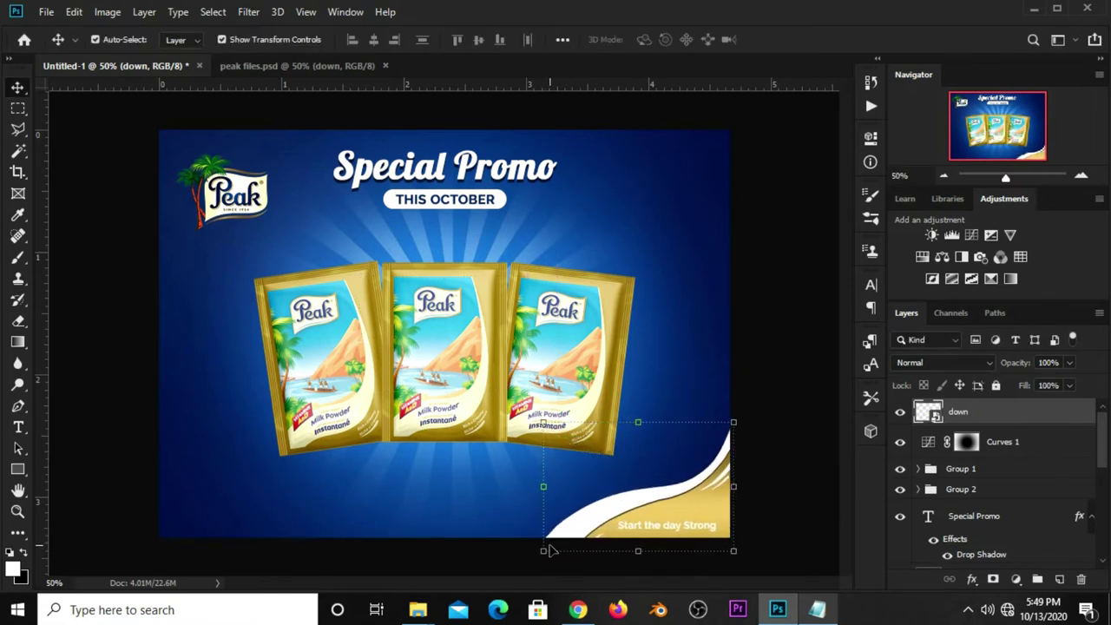
drag(549, 550, 548, 547)
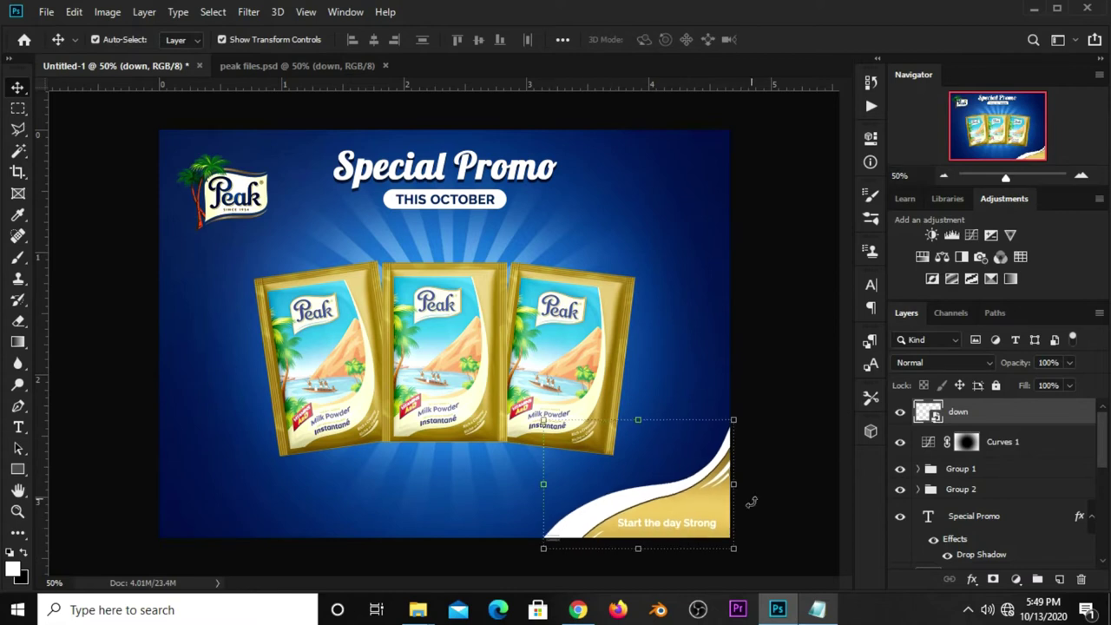
click(770, 491)
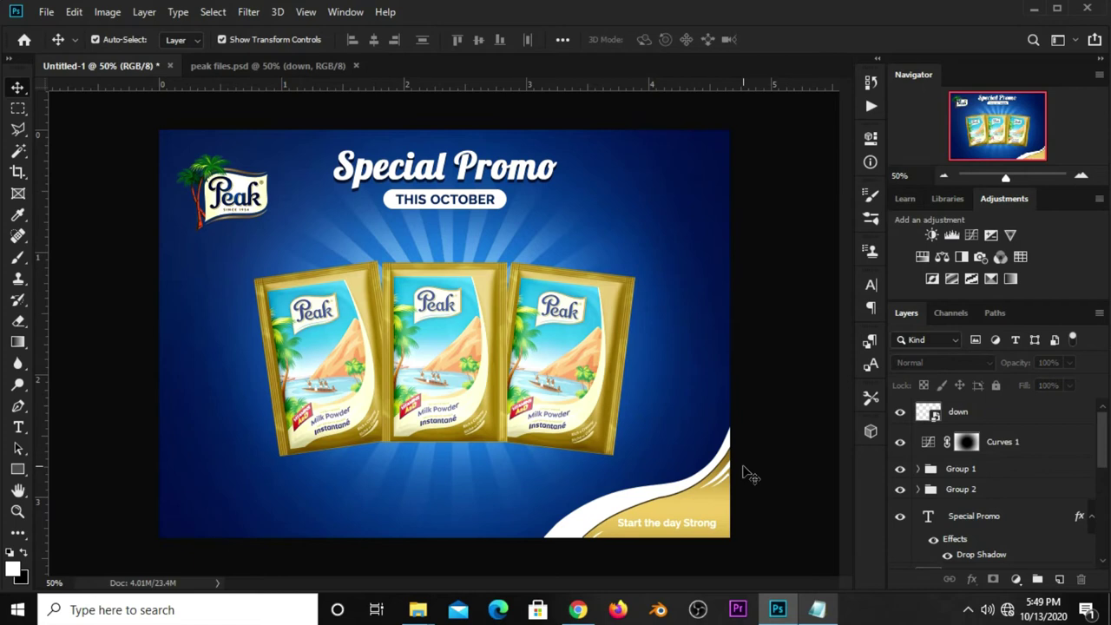
Bring the Lorem ipsum body text from peak files.psd into the poster's lower left.
click(231, 66)
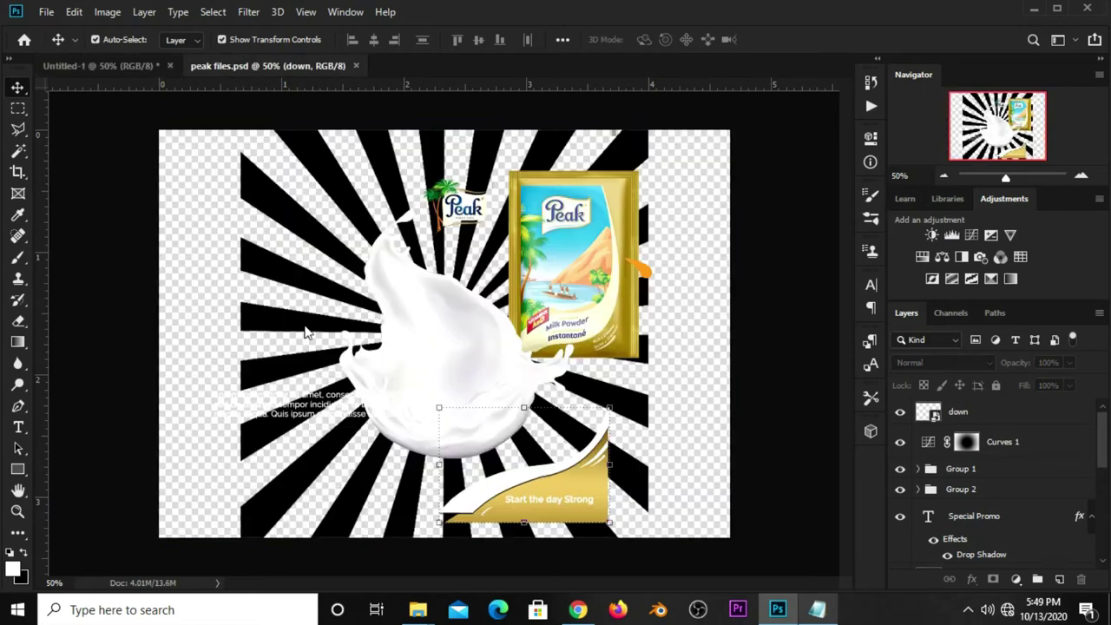
click(314, 423)
mouse_move(317, 427)
mouse_down()
mouse_move(135, 178)
mouse_move(174, 364)
mouse_up()
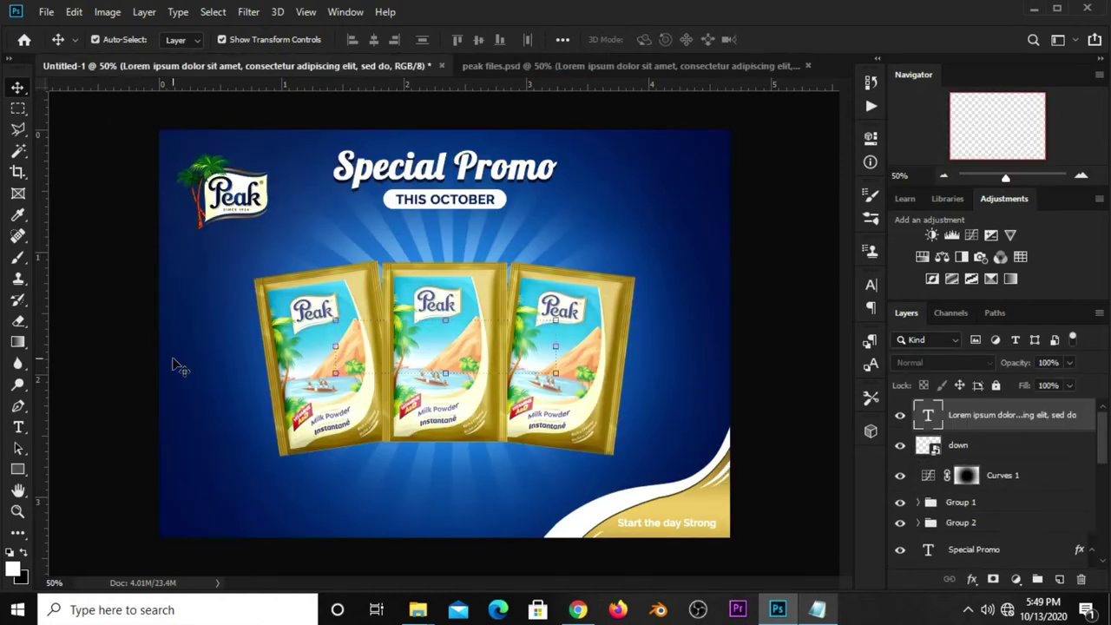
key(ctrl+t)
mouse_move(370, 382)
mouse_down()
mouse_move(321, 415)
mouse_move(241, 516)
mouse_up()
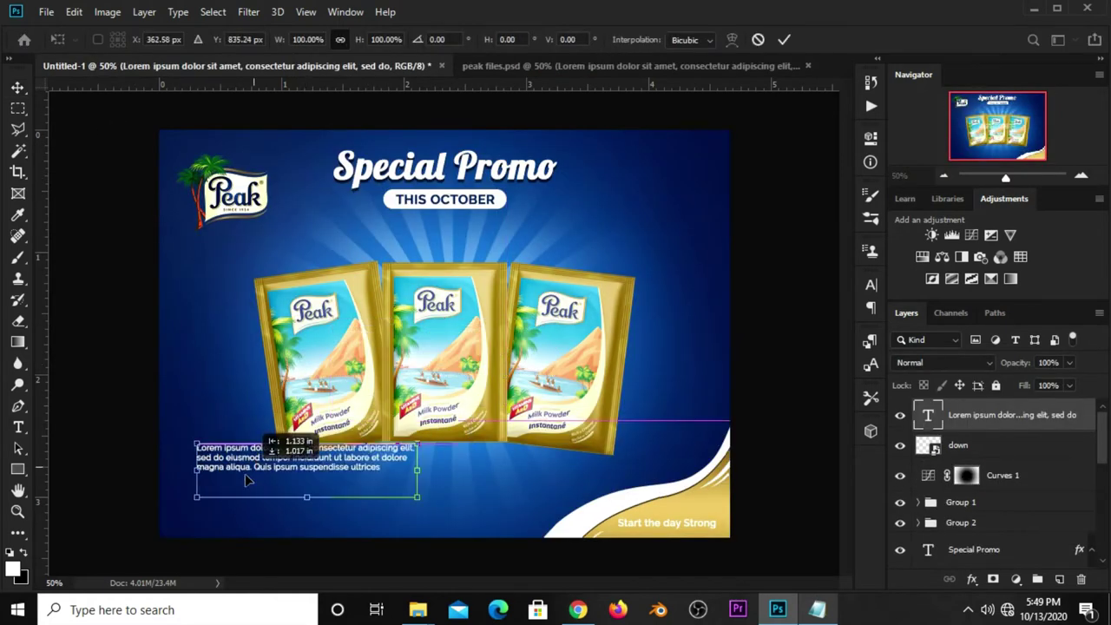
key(Return)
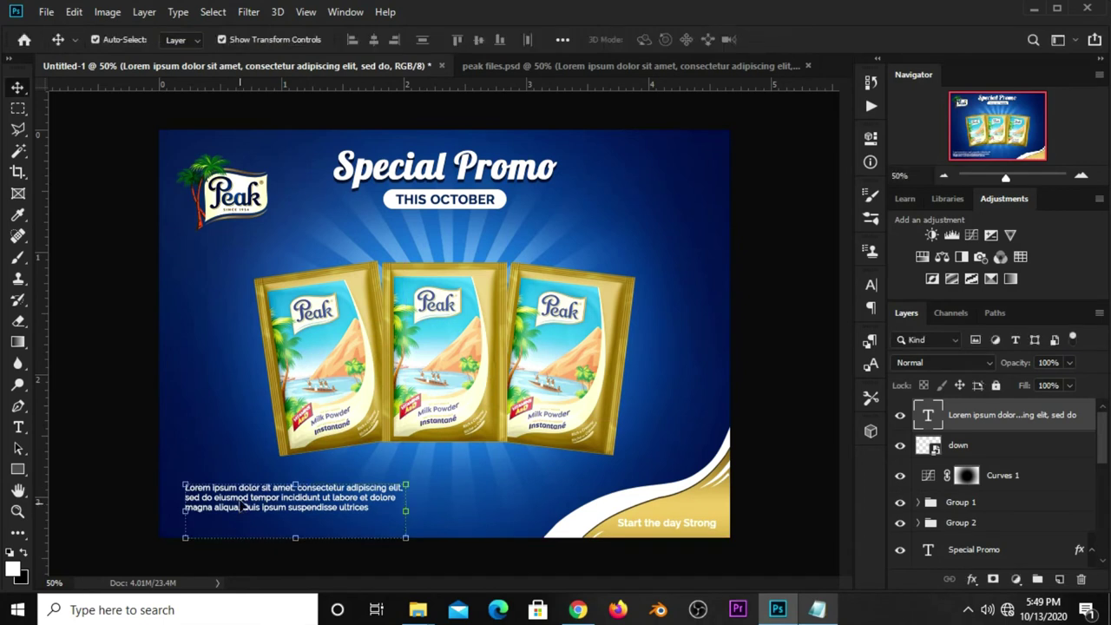
Enlarge the body text slightly, settle it bottom-left, and add a new empty Layer 4.
key(ctrl+t)
drag(408, 539, 420, 543)
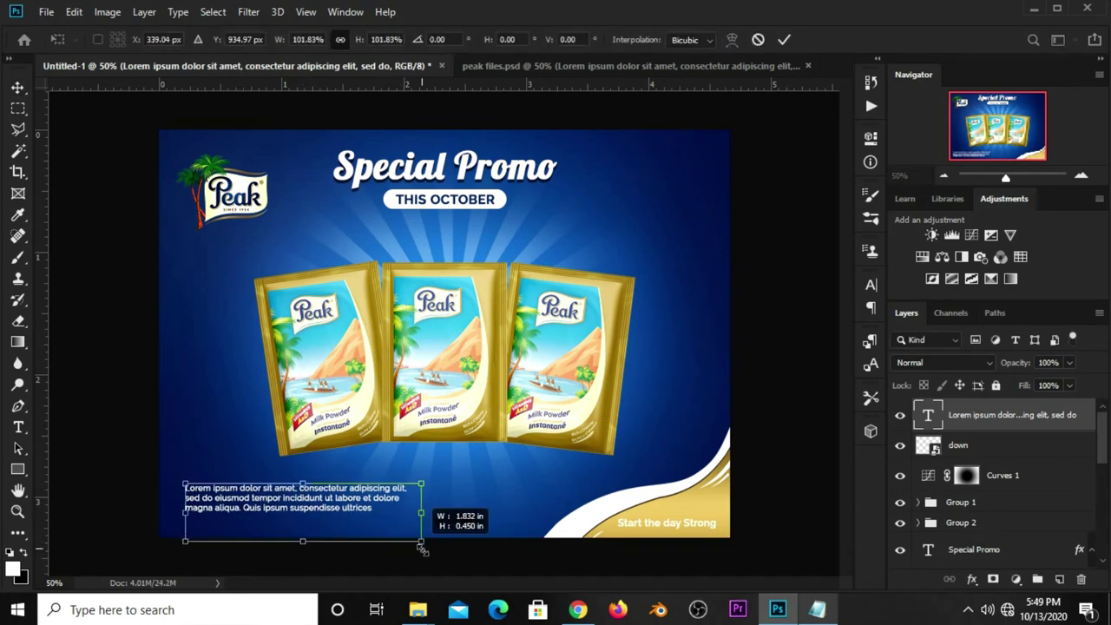
key(Return)
drag(335, 505, 337, 508)
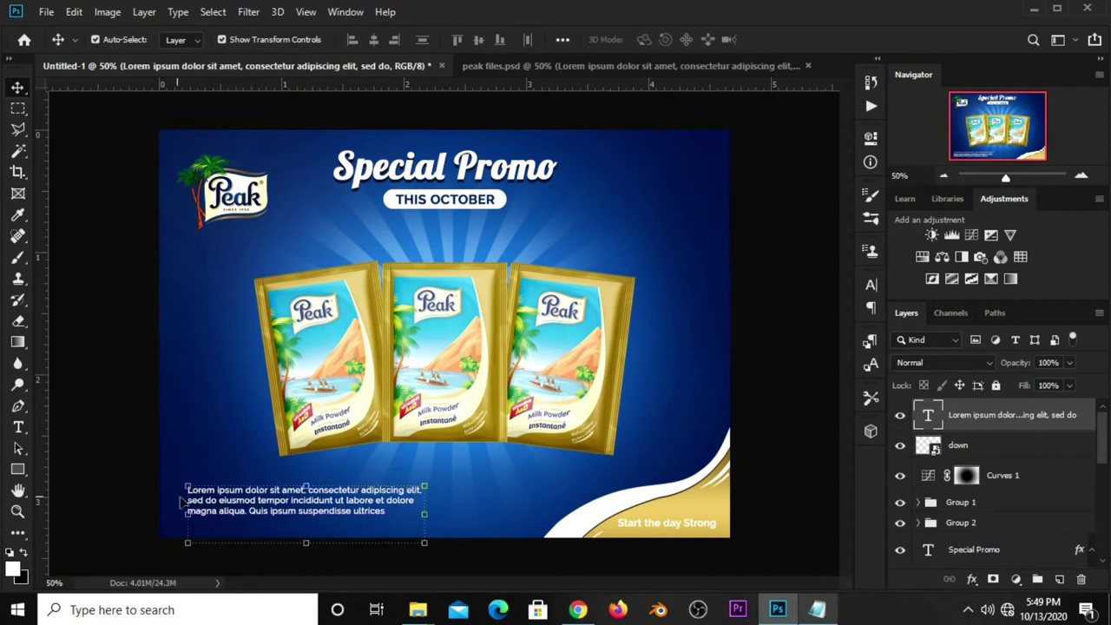
click(131, 474)
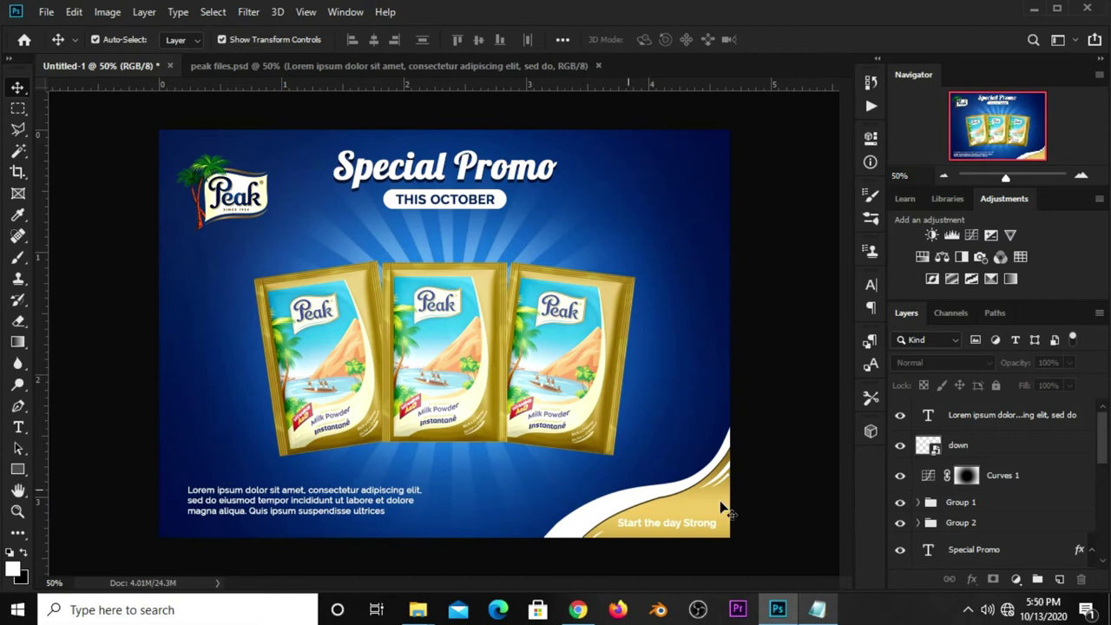
click(1059, 579)
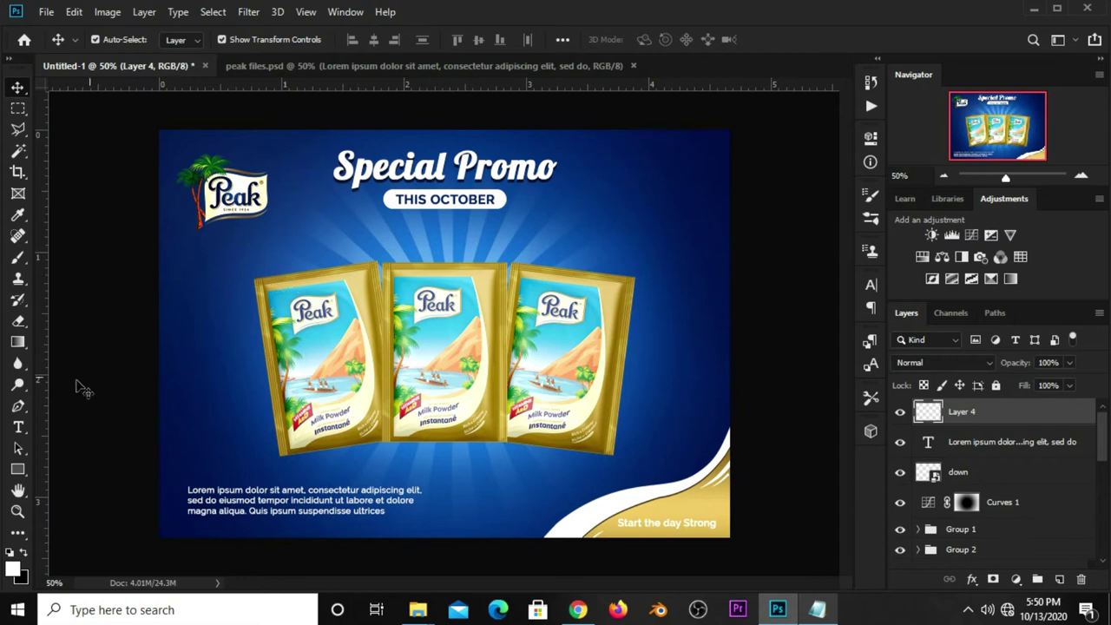
Draw a teardrop droplet path with the Pen tool below the logo, left of the sachets.
click(17, 405)
click(57, 404)
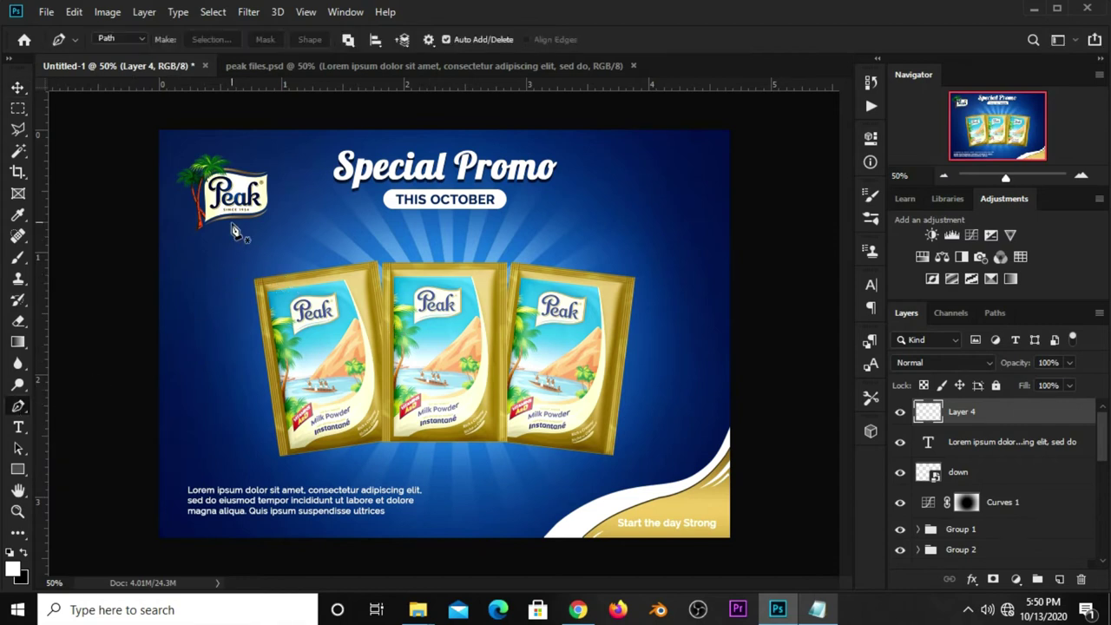
scroll(231, 232, up, 1)
scroll(231, 259, up, 1)
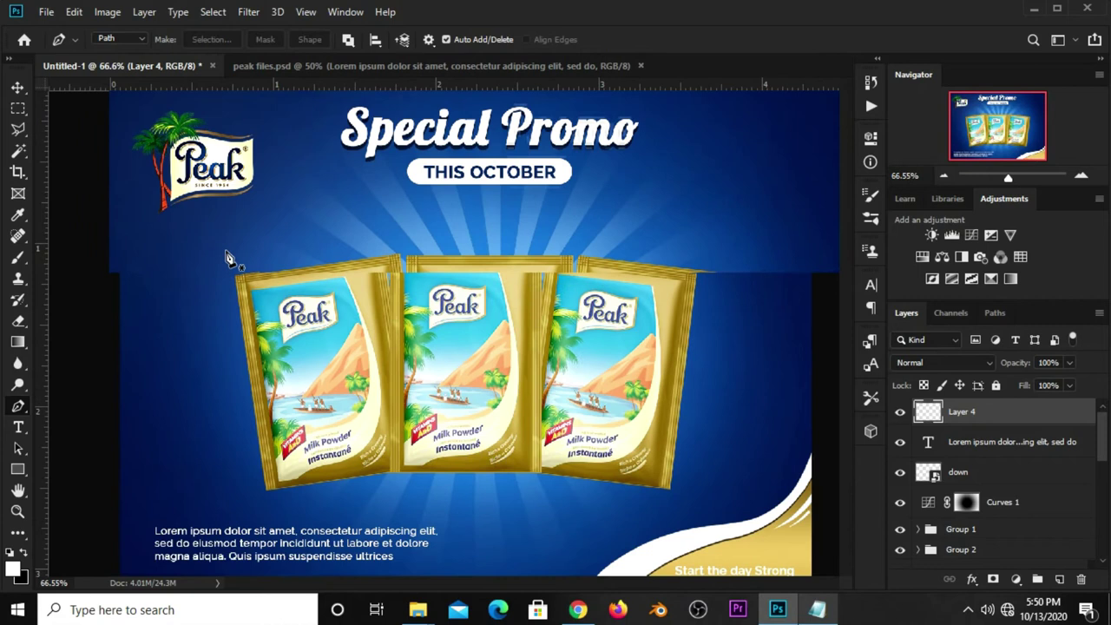
scroll(229, 260, up, 1)
click(224, 274)
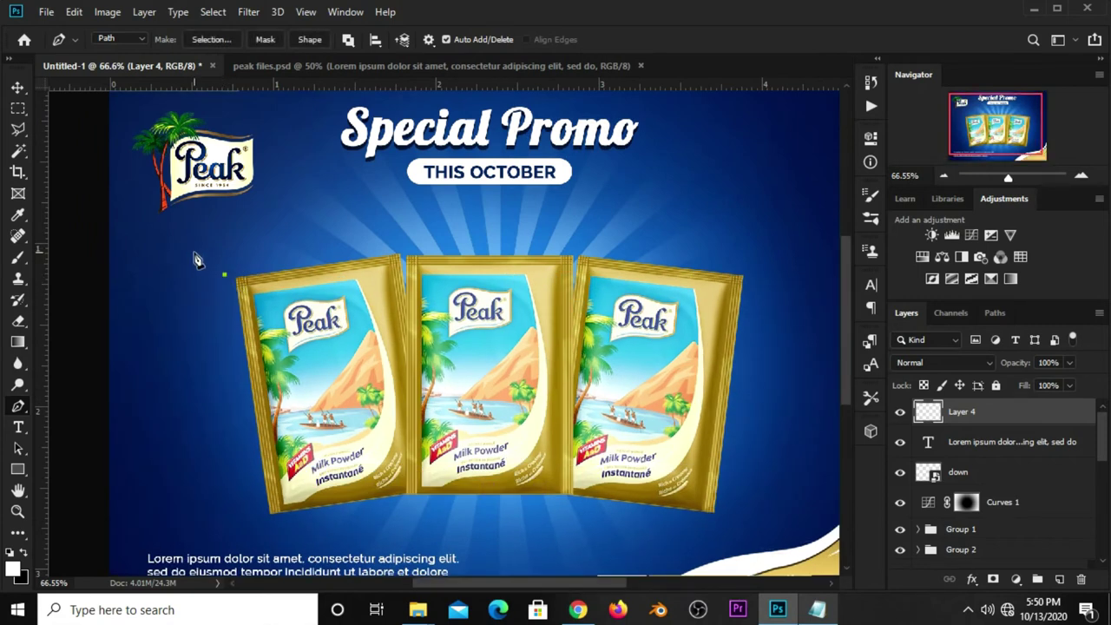
click(195, 254)
drag(195, 255, 203, 244)
scroll(200, 241, up, 3)
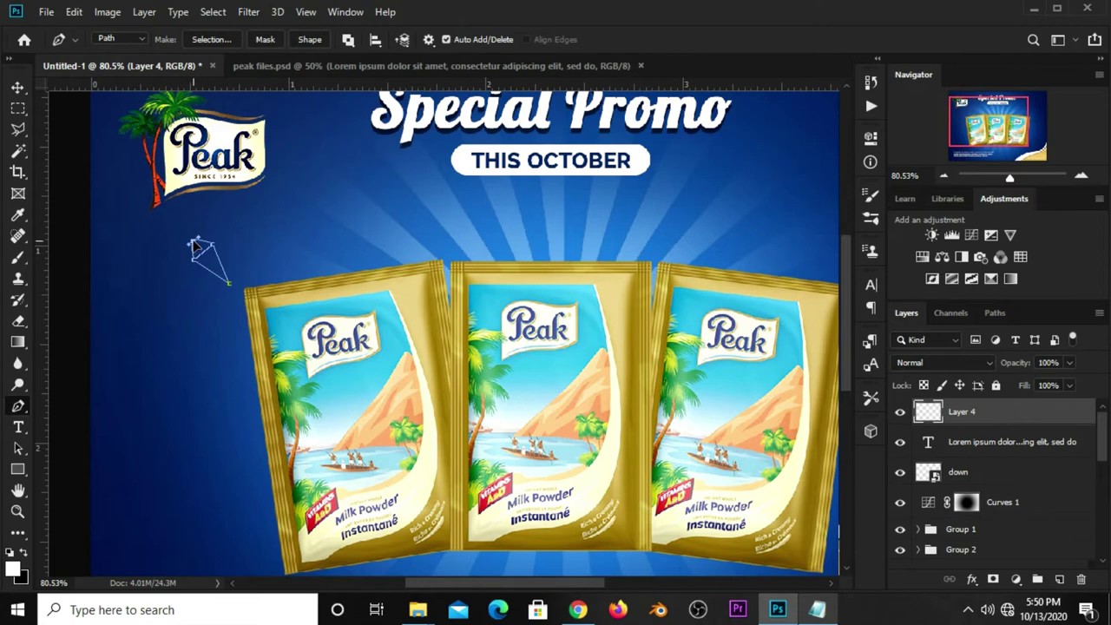
scroll(196, 246, up, 2)
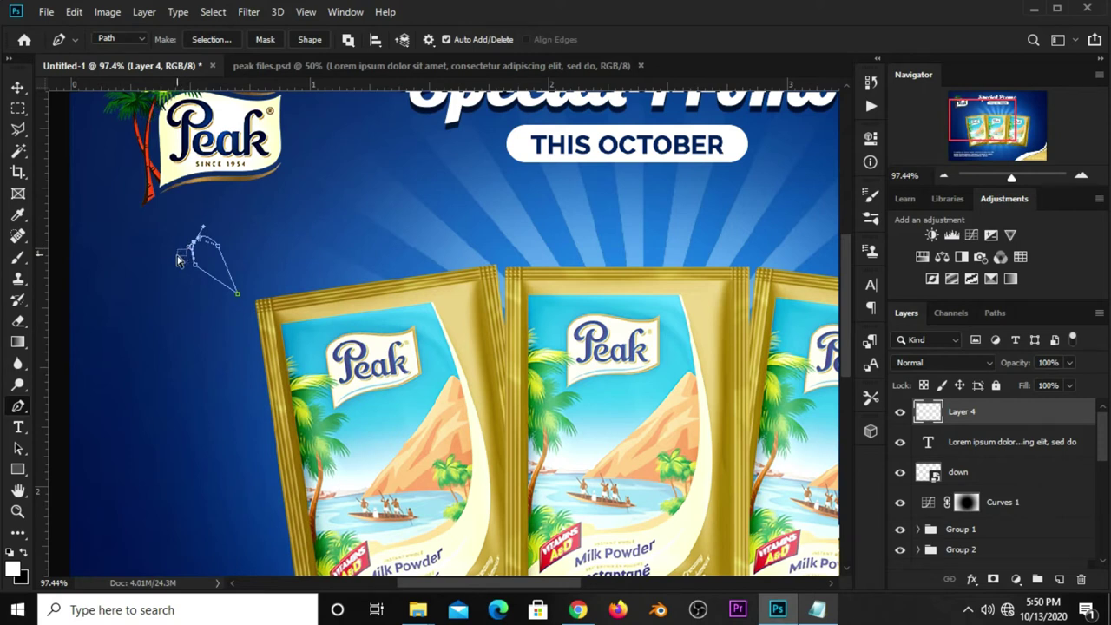
scroll(198, 253, up, 2)
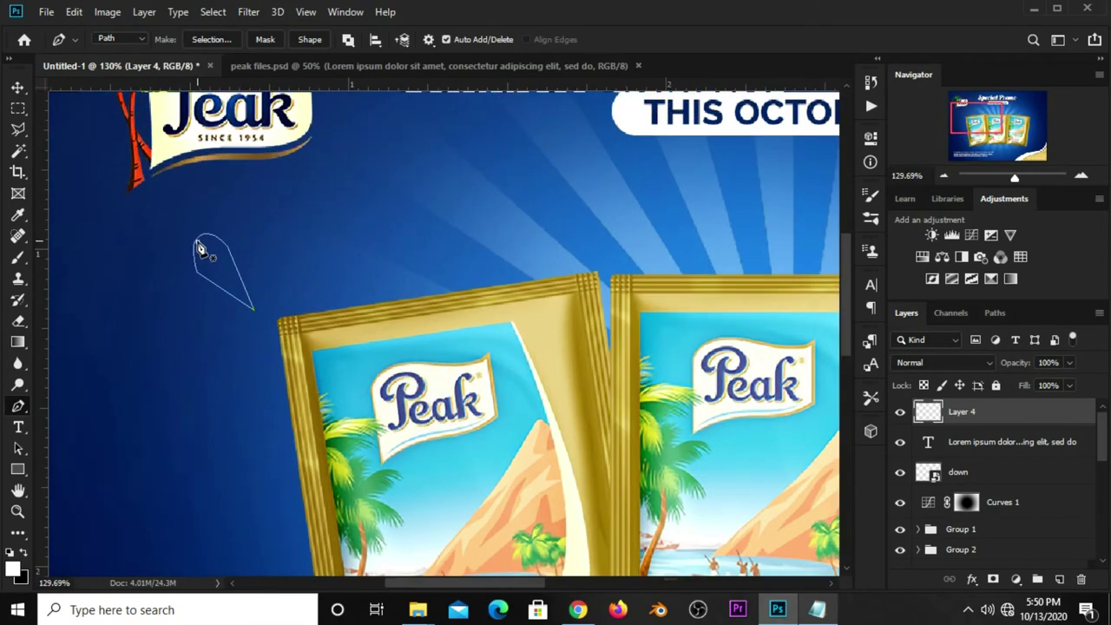
ctrl+click(198, 246)
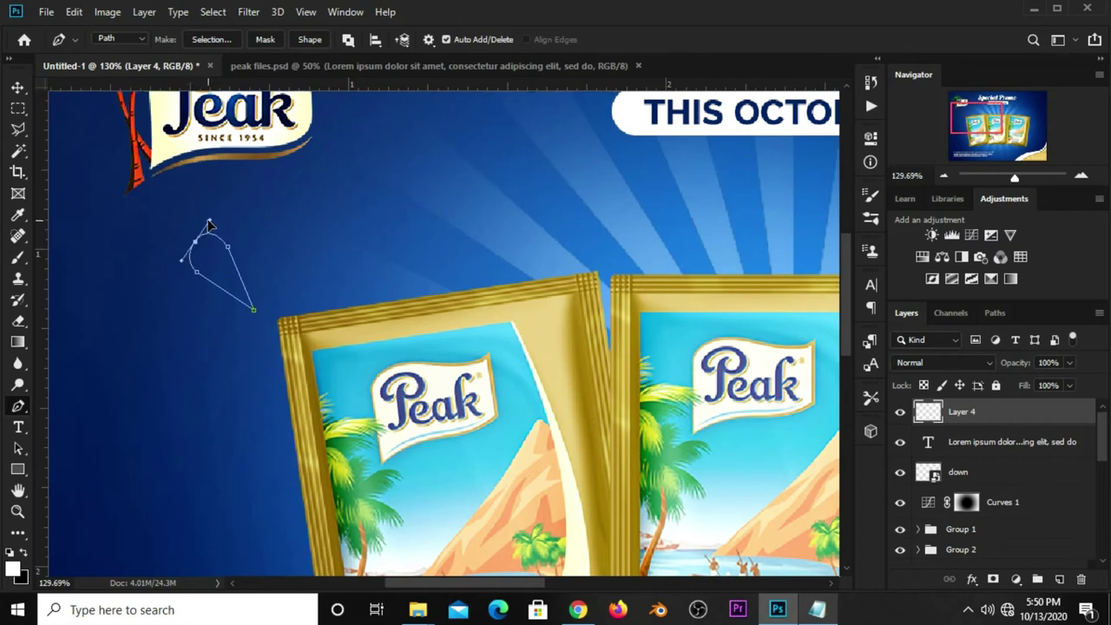
Convert the droplet path into a selection with no feathering.
right_click(208, 236)
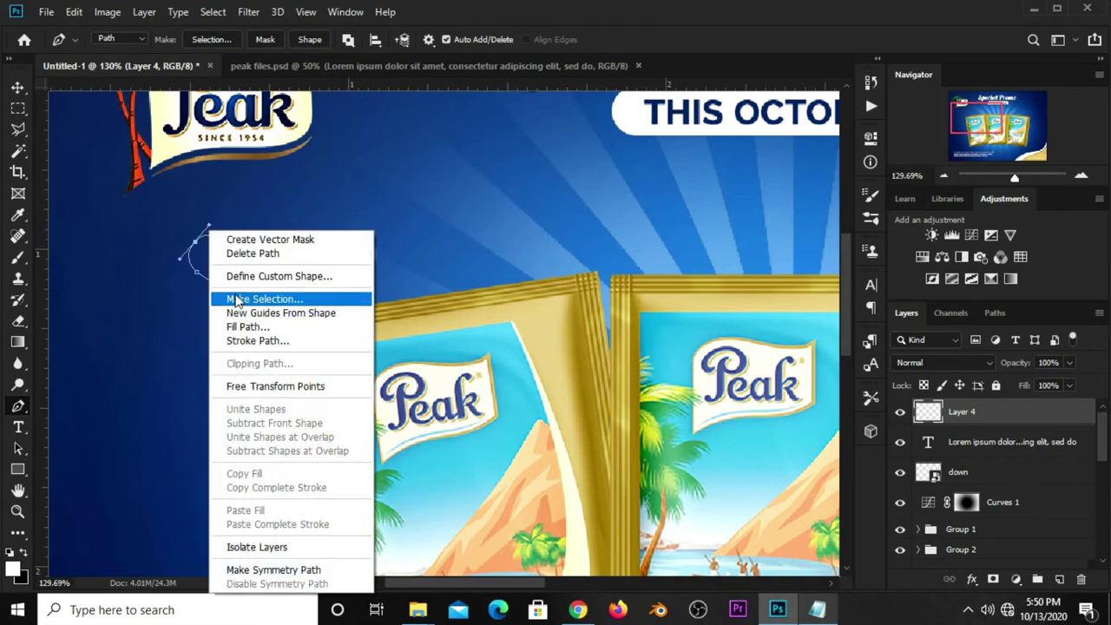
click(234, 300)
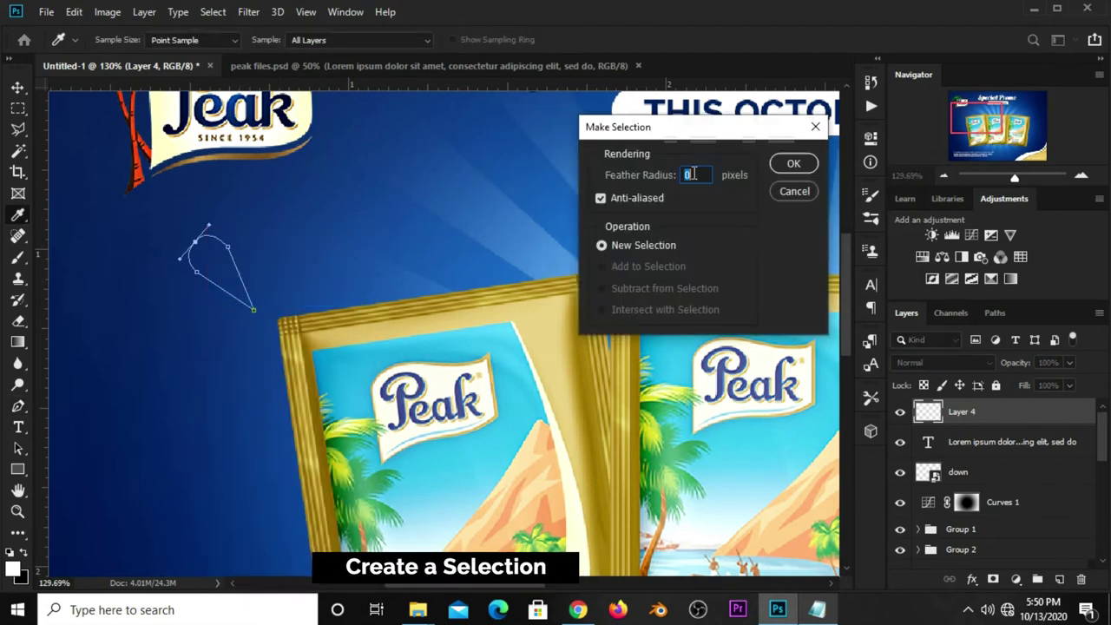
click(787, 162)
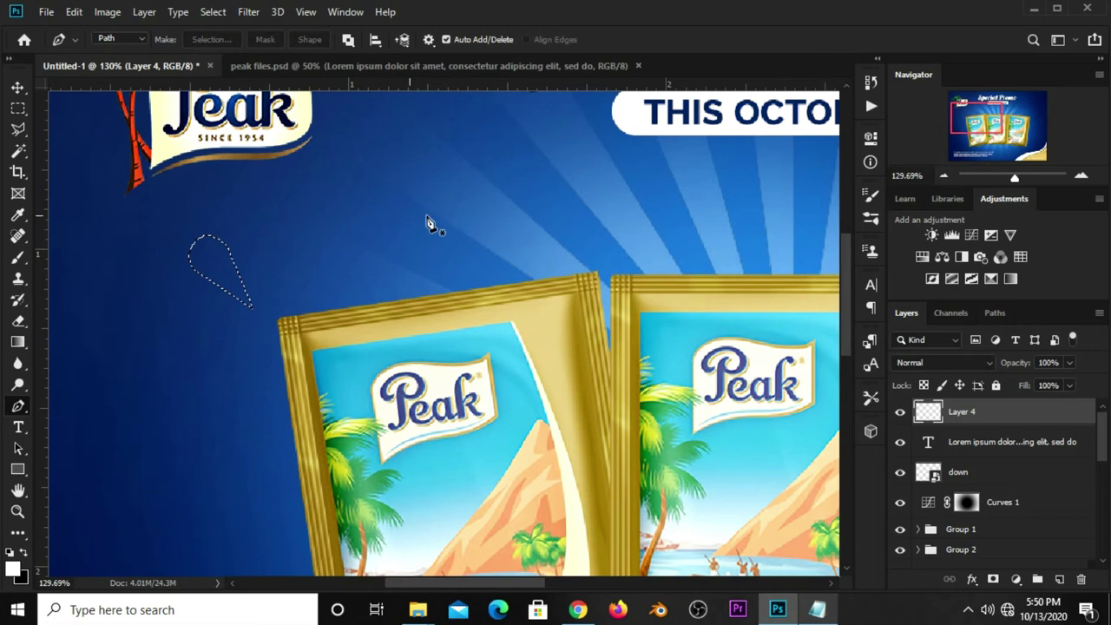
click(17, 108)
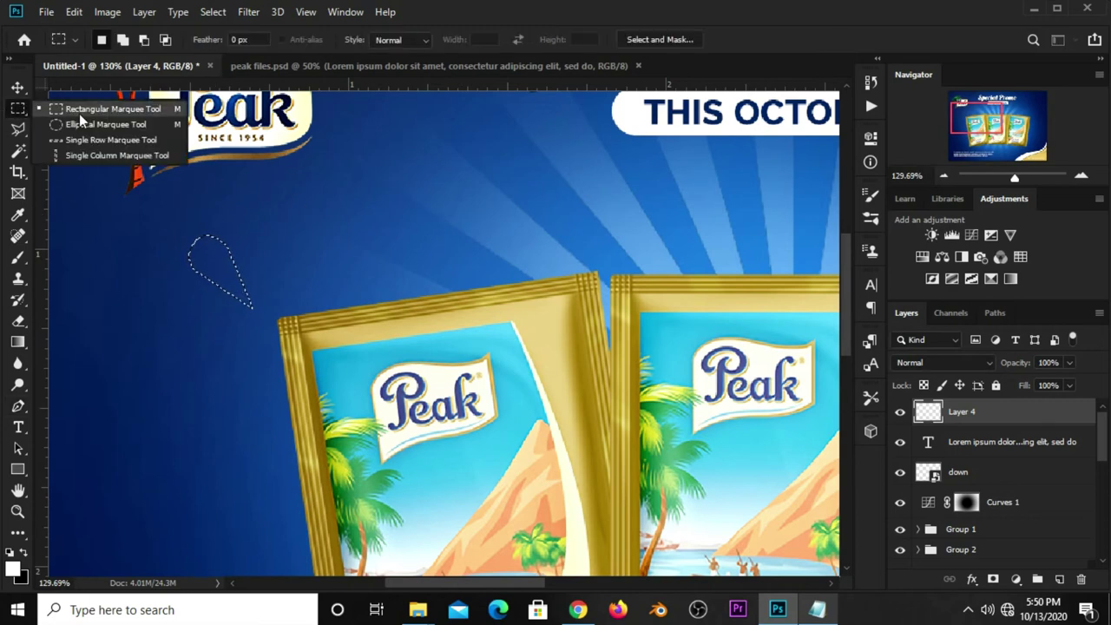
click(79, 113)
Fill the droplet selection with the white foreground colour, deselect, and fit the poster in view.
right_click(208, 254)
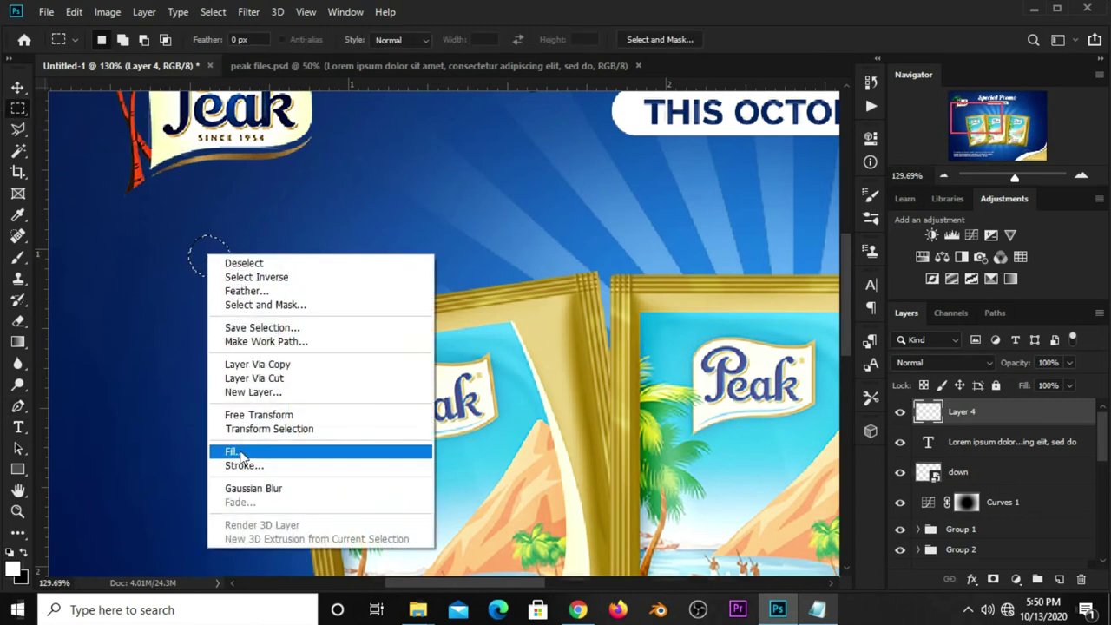
click(241, 453)
click(573, 143)
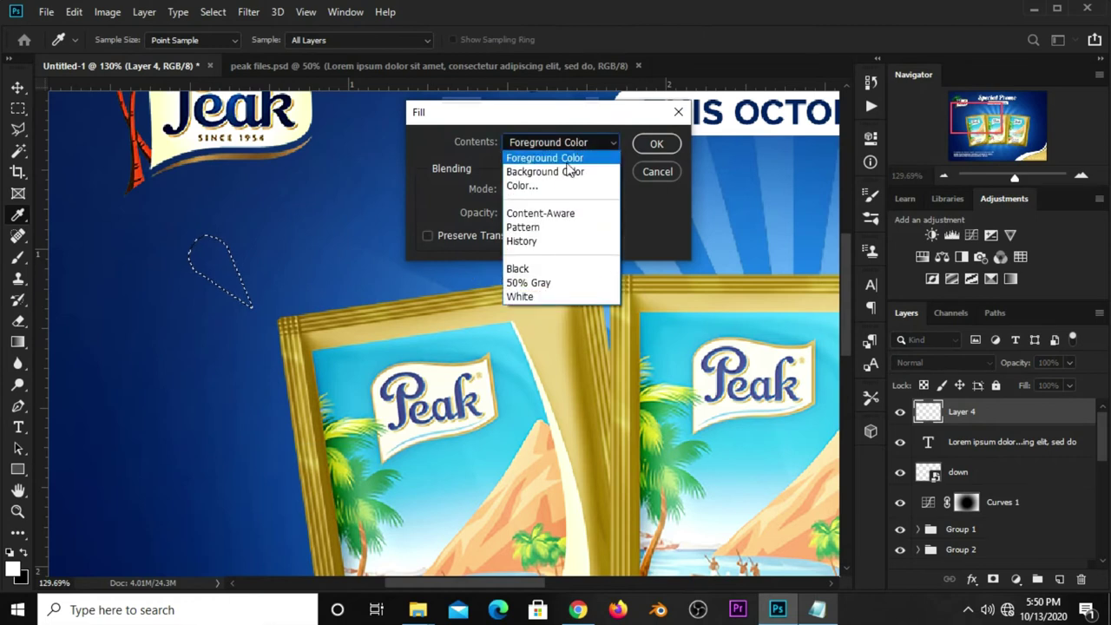
click(559, 160)
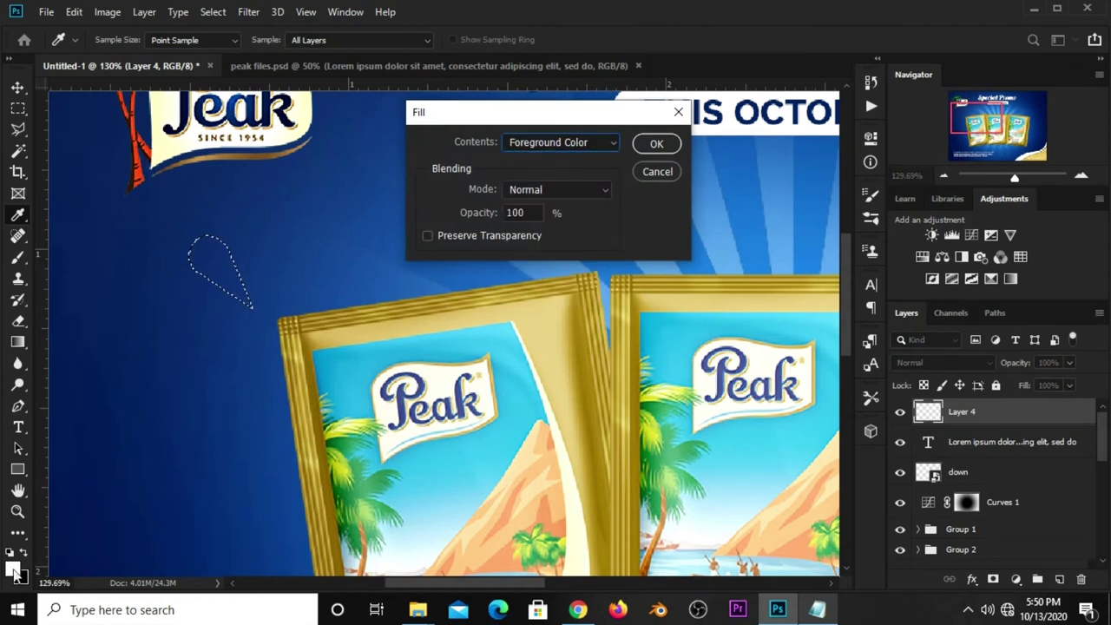
key(Escape)
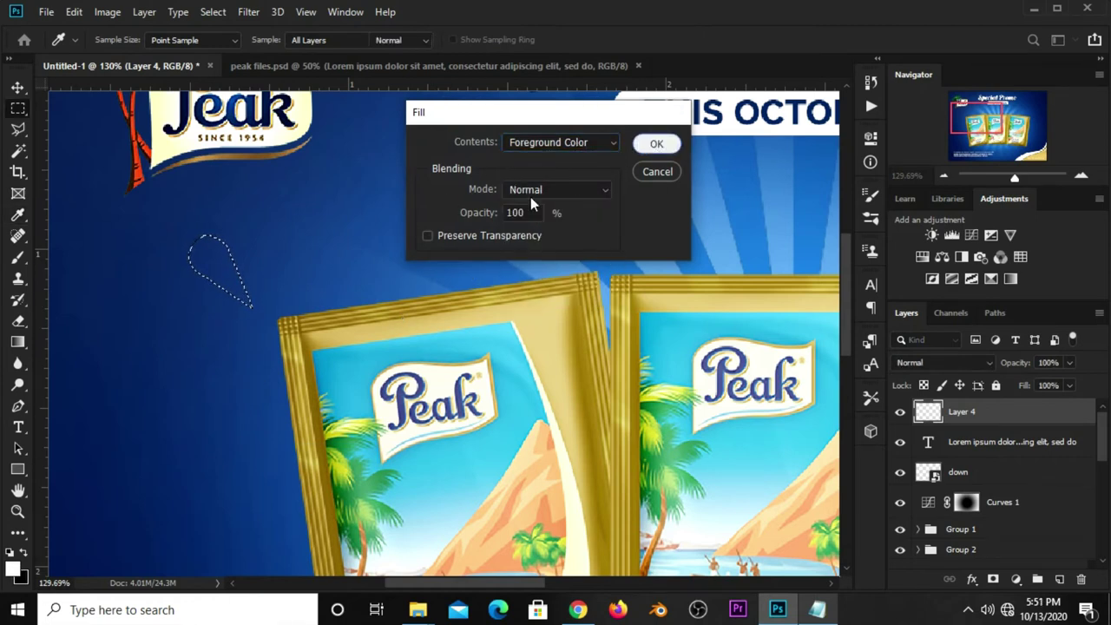
key(ctrl+d)
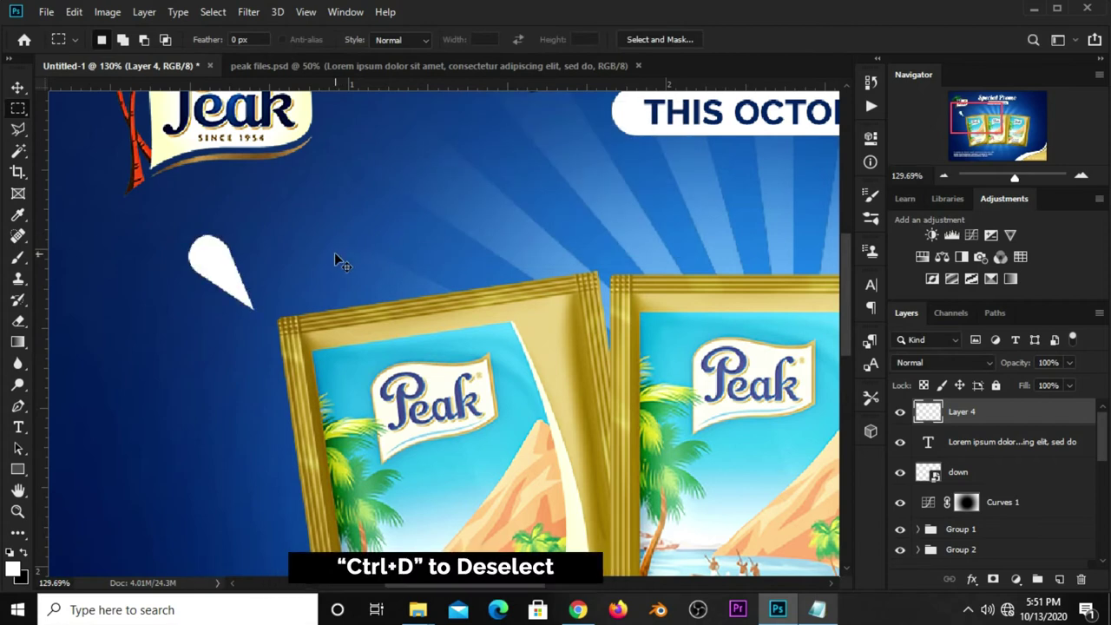
key(ctrl+0)
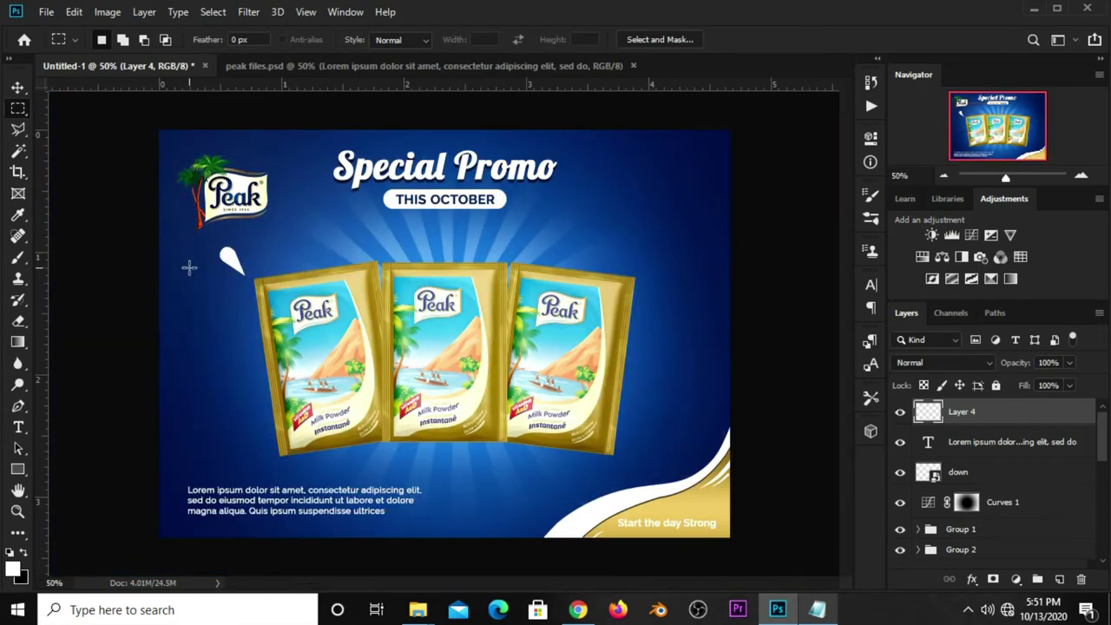
key(v)
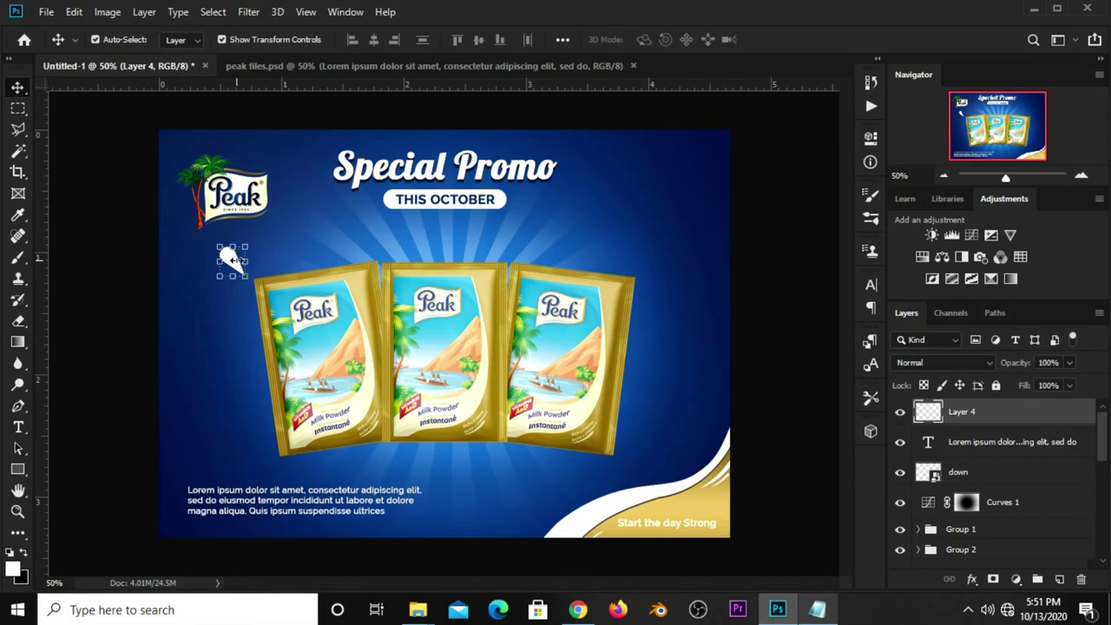
Duplicate the droplet, then move the copy right below the logo and rotate it.
drag(224, 261, 227, 262)
key(ctrl+j)
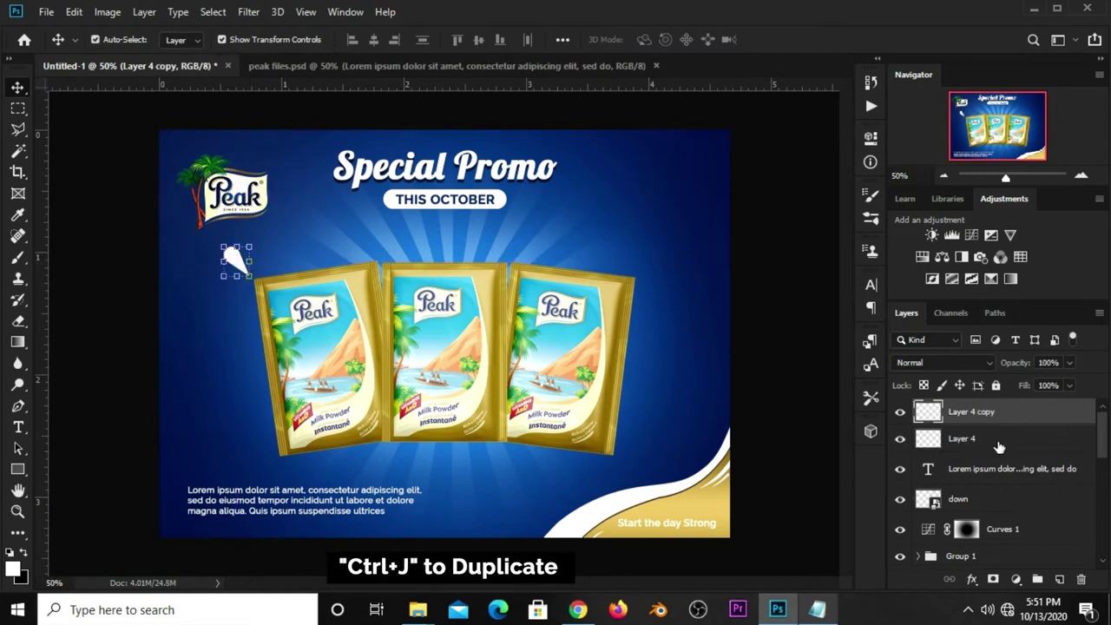
mouse_move(231, 255)
mouse_down()
mouse_move(275, 251)
mouse_move(255, 258)
mouse_up()
key(ctrl+t)
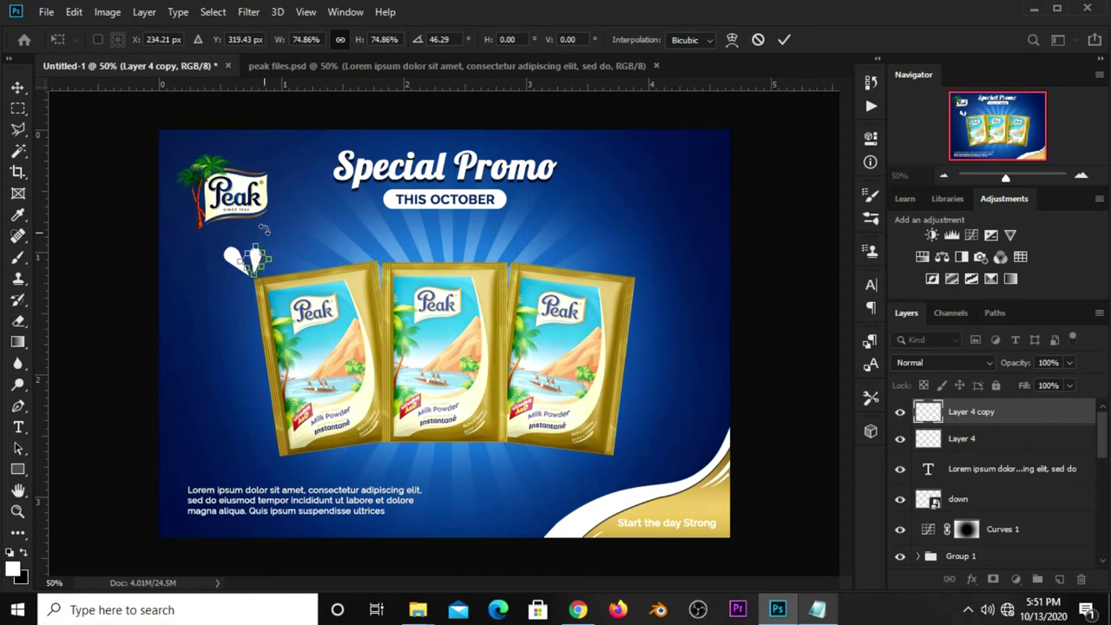
key(Return)
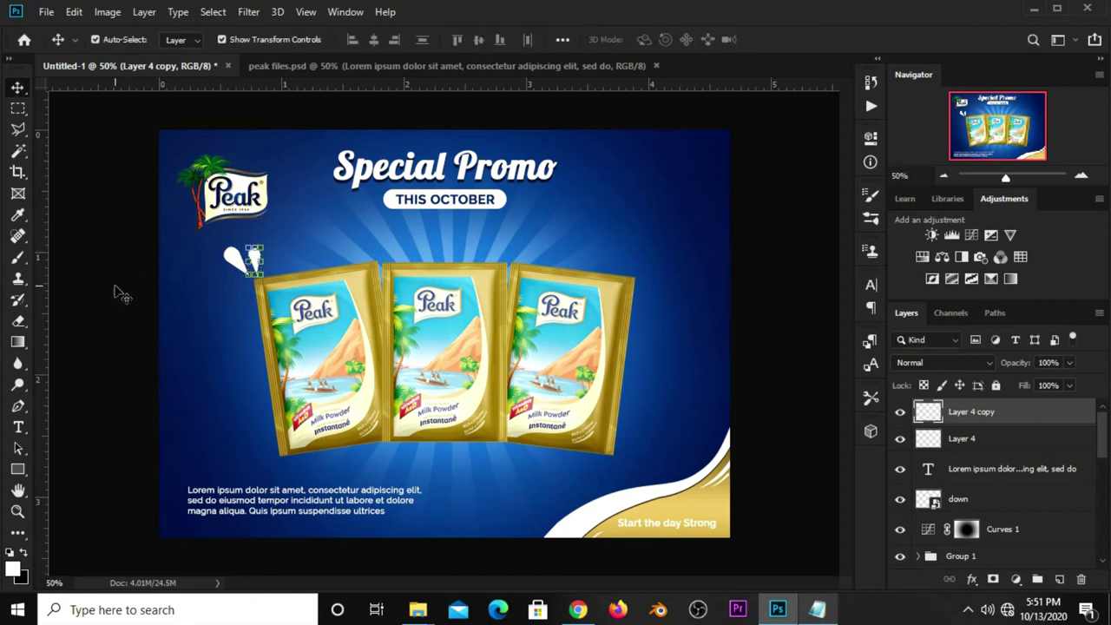
click(117, 294)
click(256, 264)
click(252, 230)
click(254, 258)
key(ctrl+t)
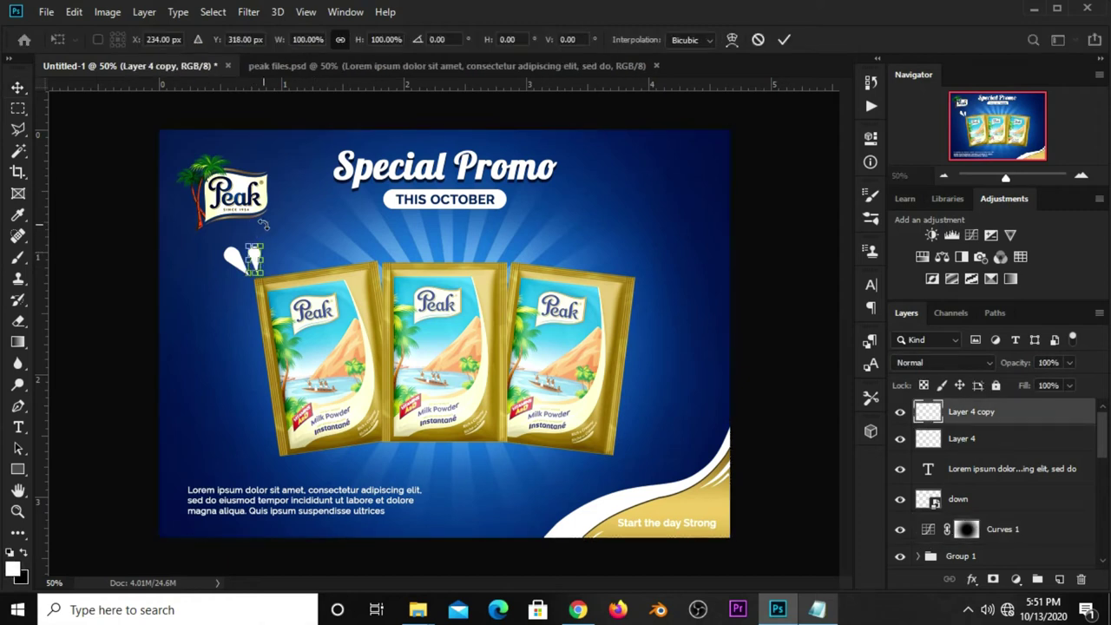
key(Return)
drag(252, 257, 253, 258)
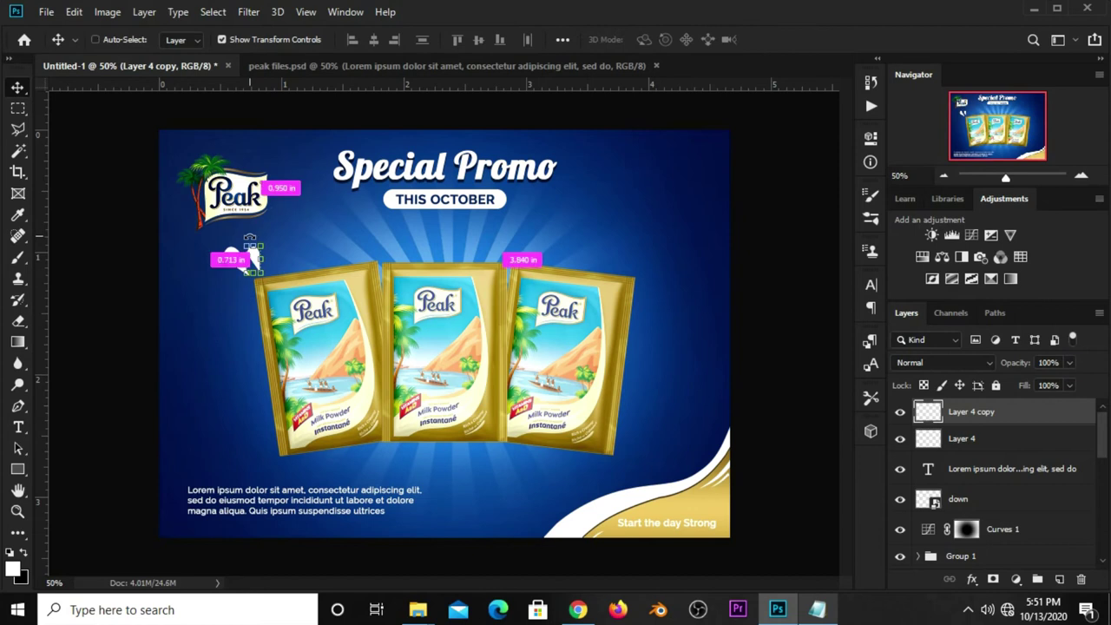
Add another droplet copy, shifted down and left, then rotated and scaled smaller.
key(ctrl+j)
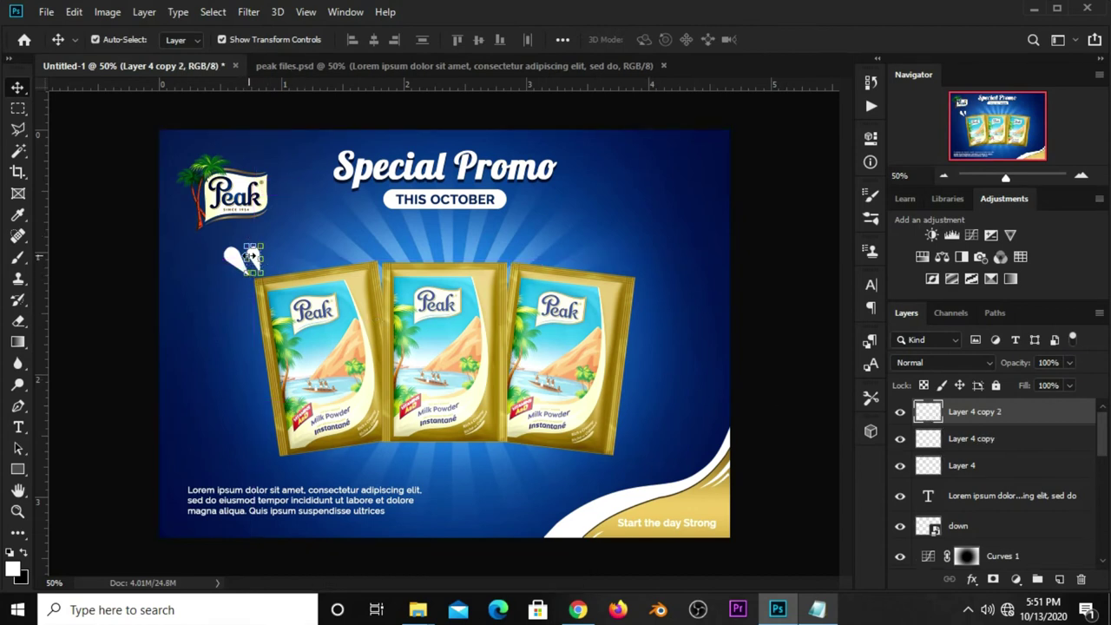
scroll(252, 256, up, 1)
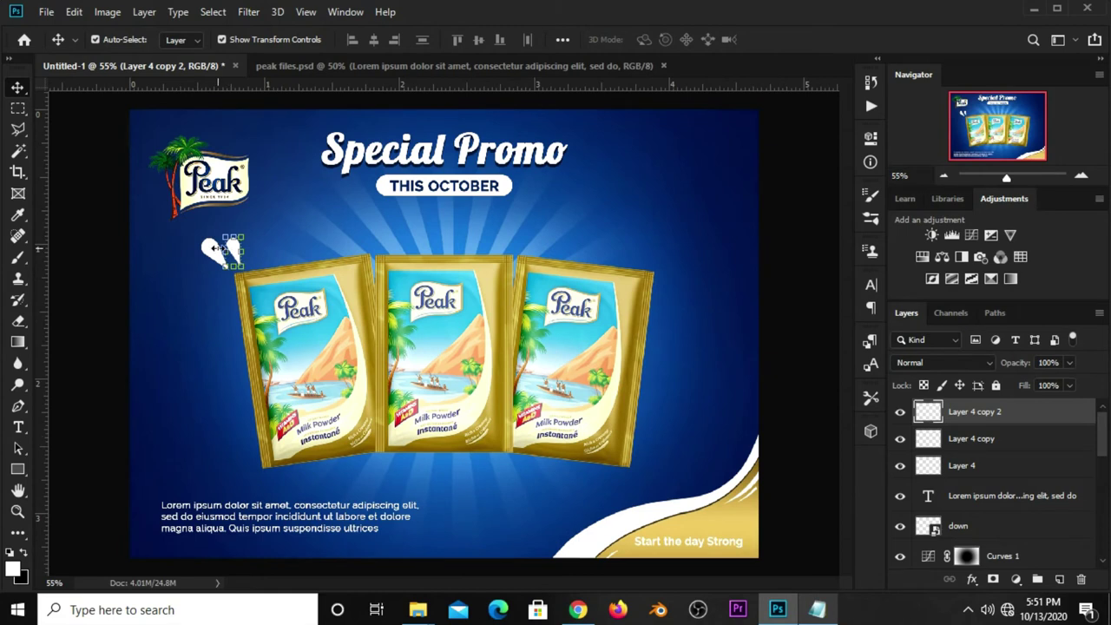
scroll(231, 250, up, 3)
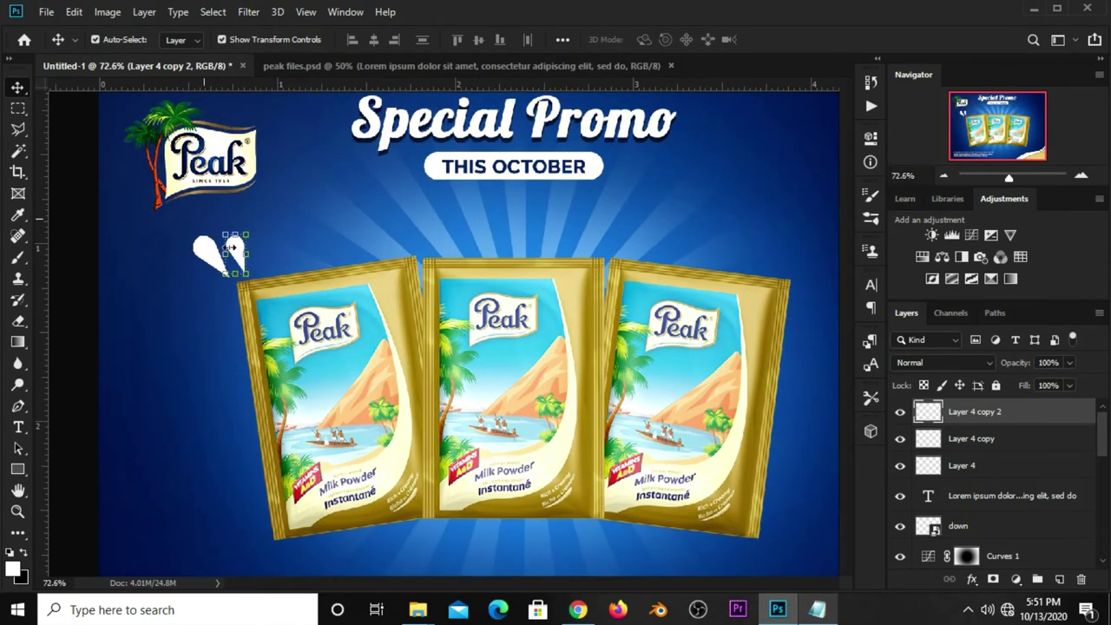
mouse_move(234, 250)
mouse_down()
mouse_move(207, 291)
mouse_move(160, 303)
mouse_move(203, 286)
mouse_move(193, 272)
mouse_up()
key(ctrl+t)
key(Return)
key(ctrl+t)
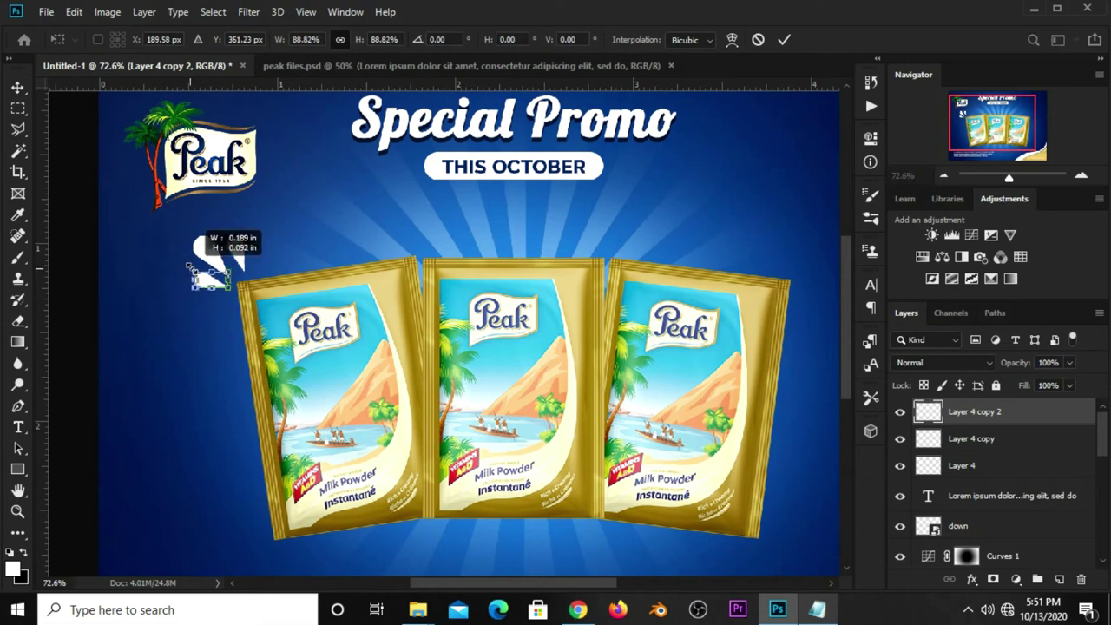
key(Return)
Draw a small white-filled ellipse dot below the milk splash.
click(79, 249)
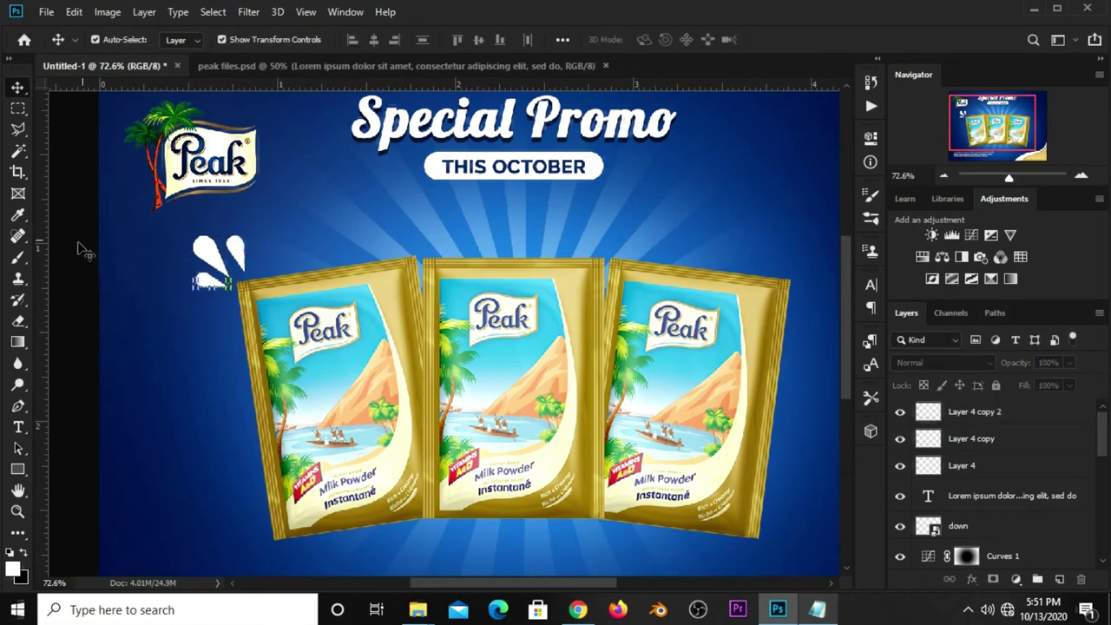
click(23, 474)
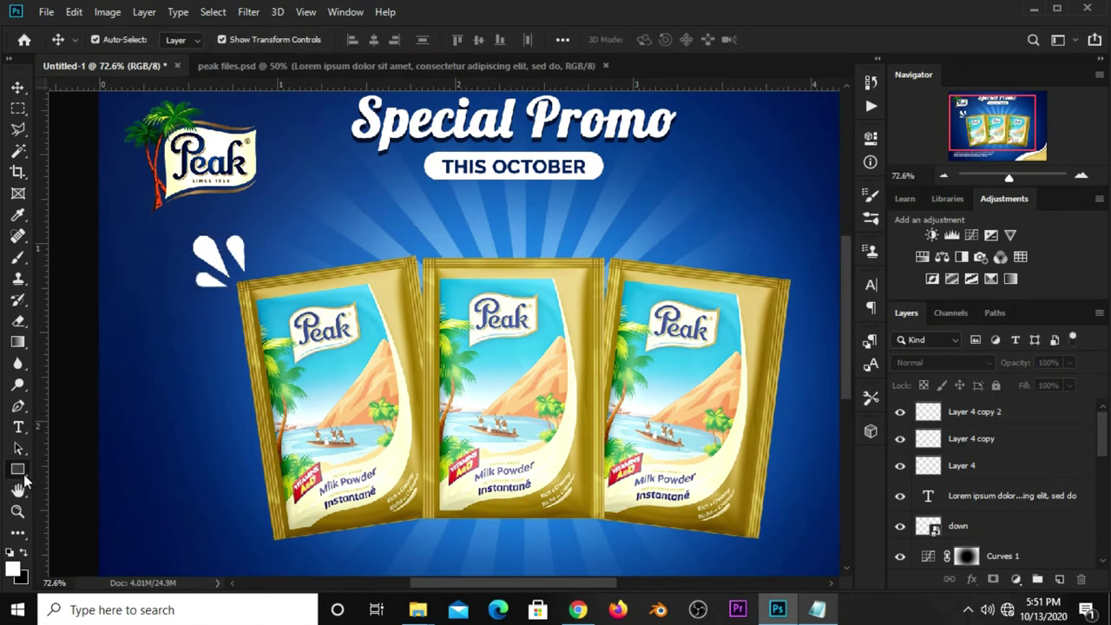
click(56, 499)
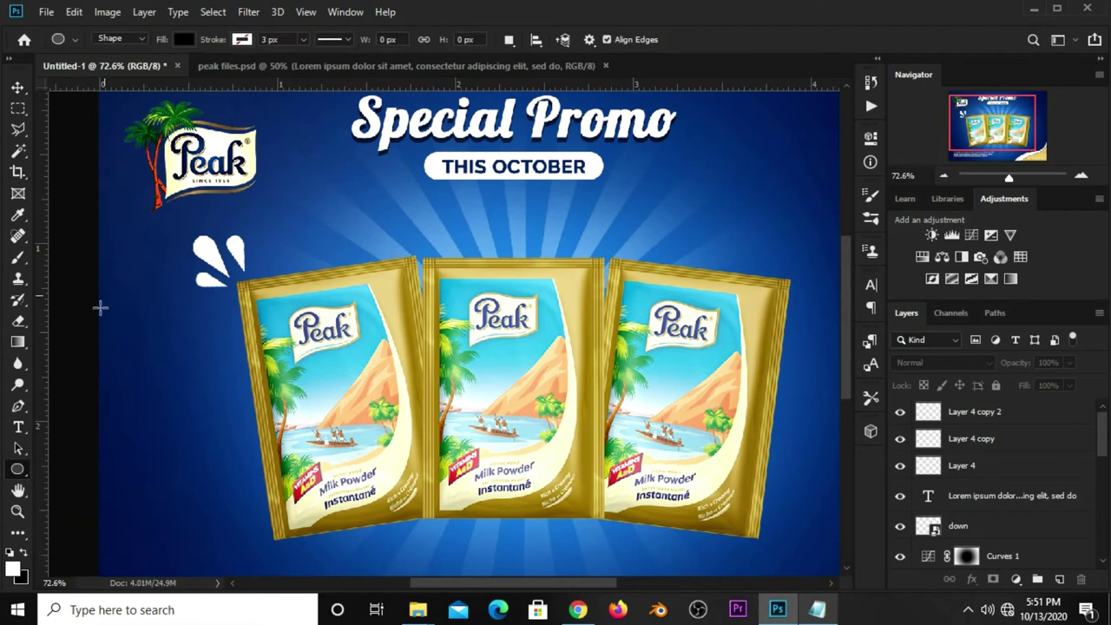
click(189, 37)
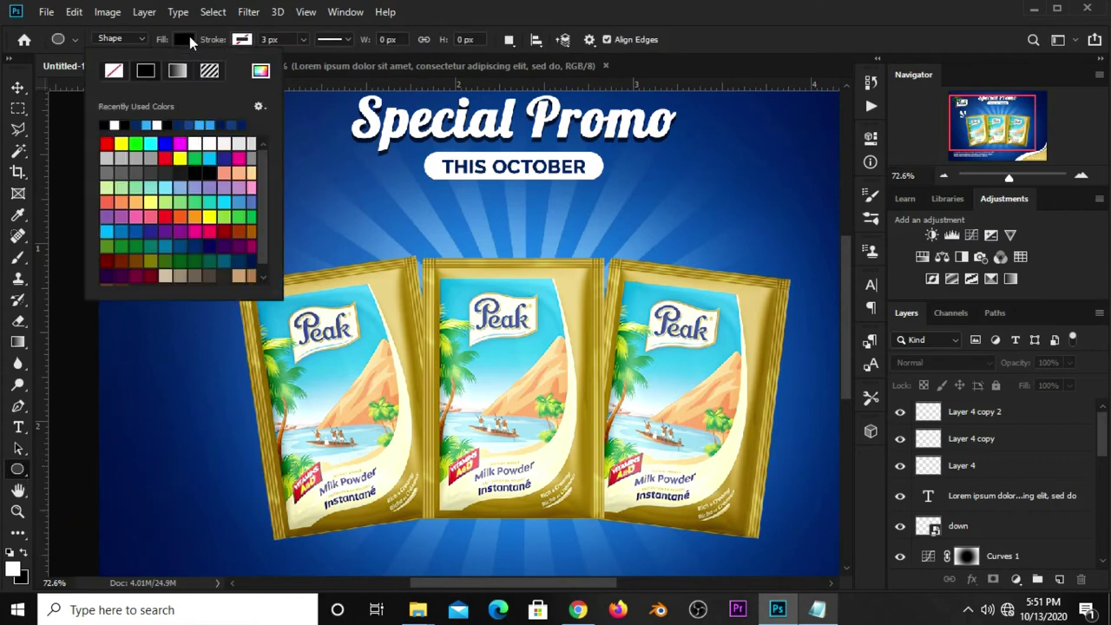
click(118, 127)
click(685, 40)
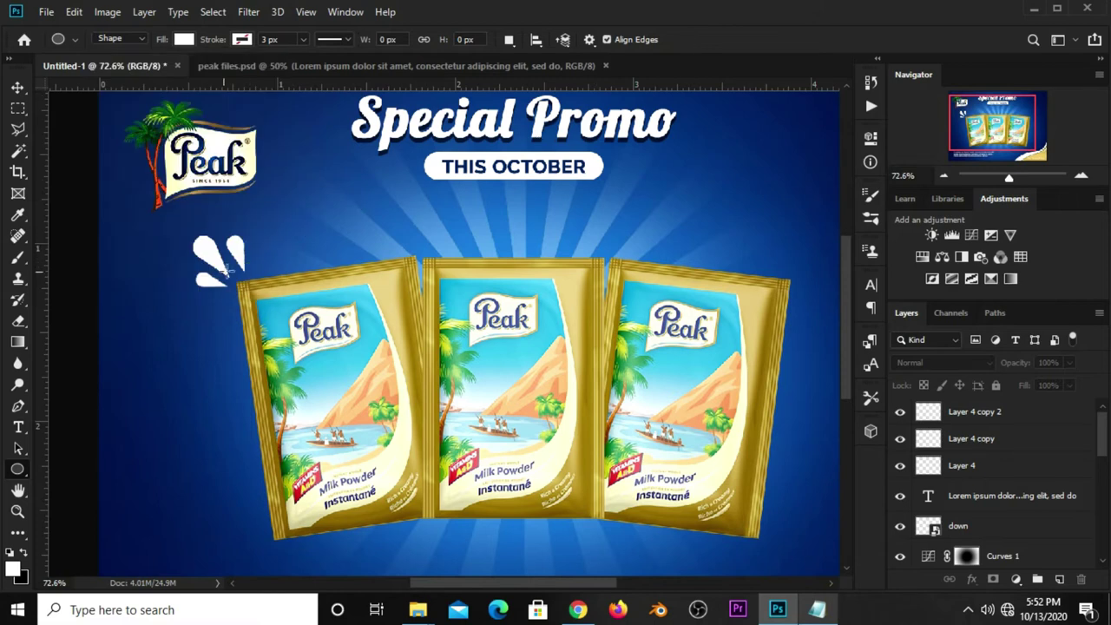
drag(216, 302, 226, 312)
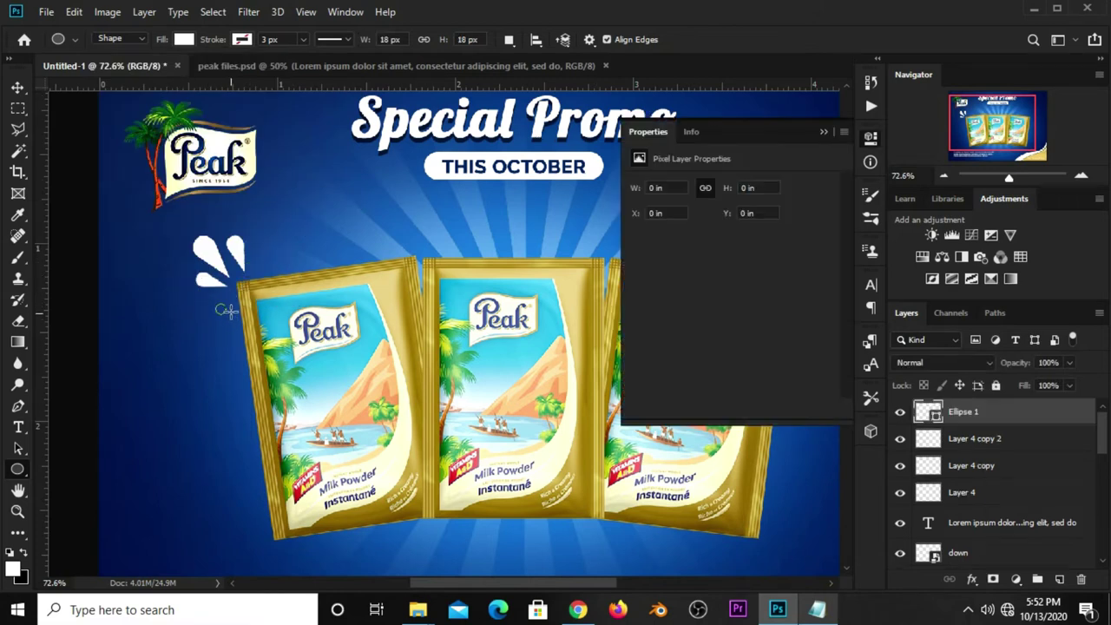
Draw a second, smaller white ellipse dot above the splash.
key(v)
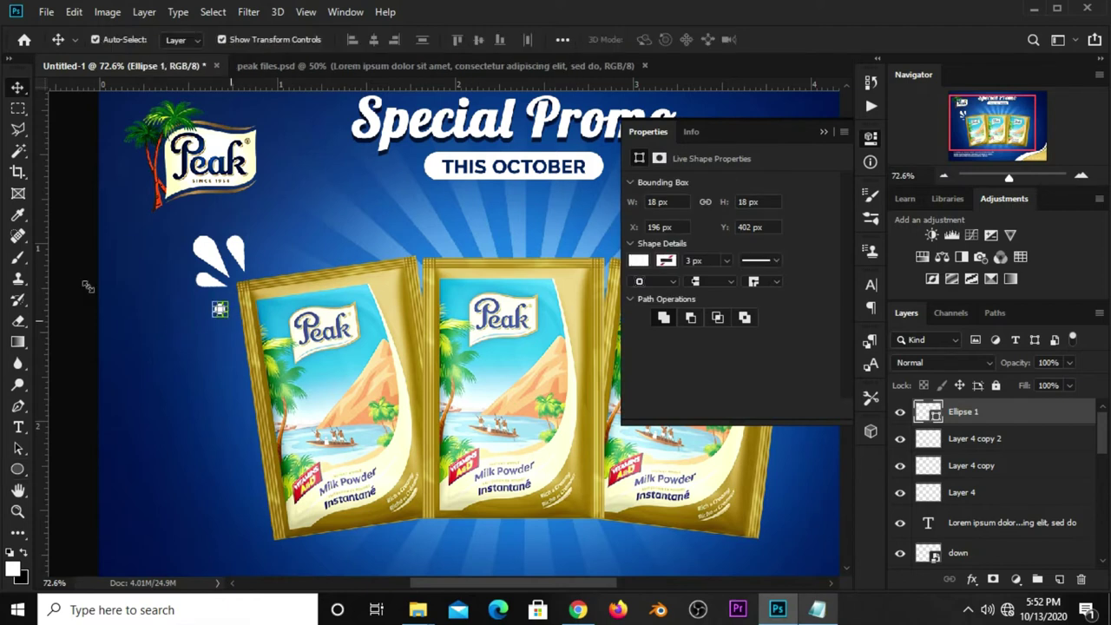
click(91, 252)
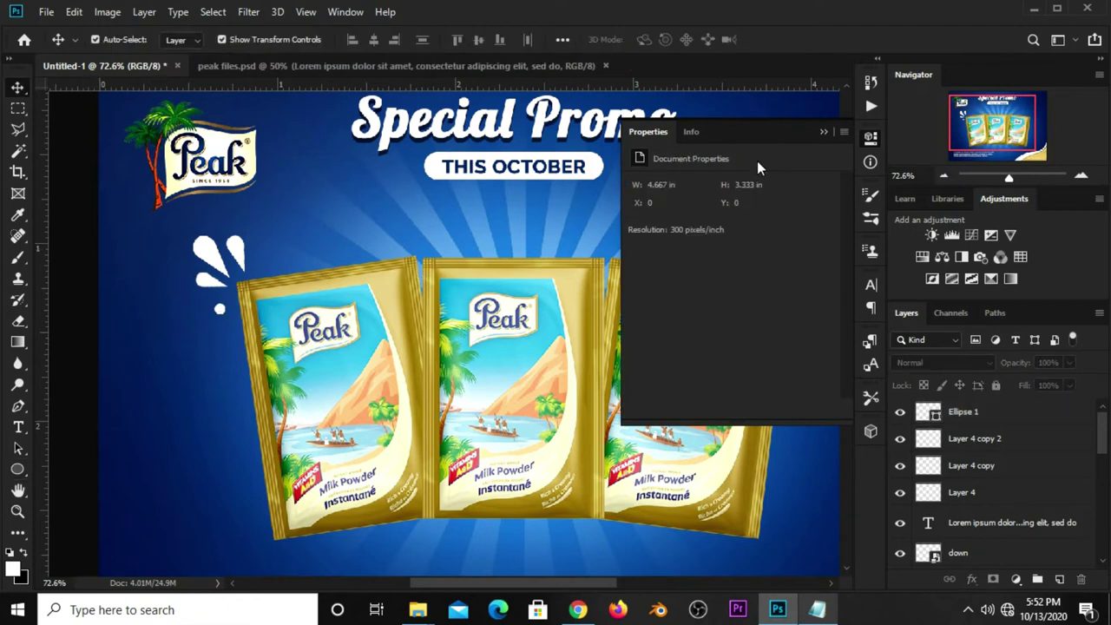
click(823, 131)
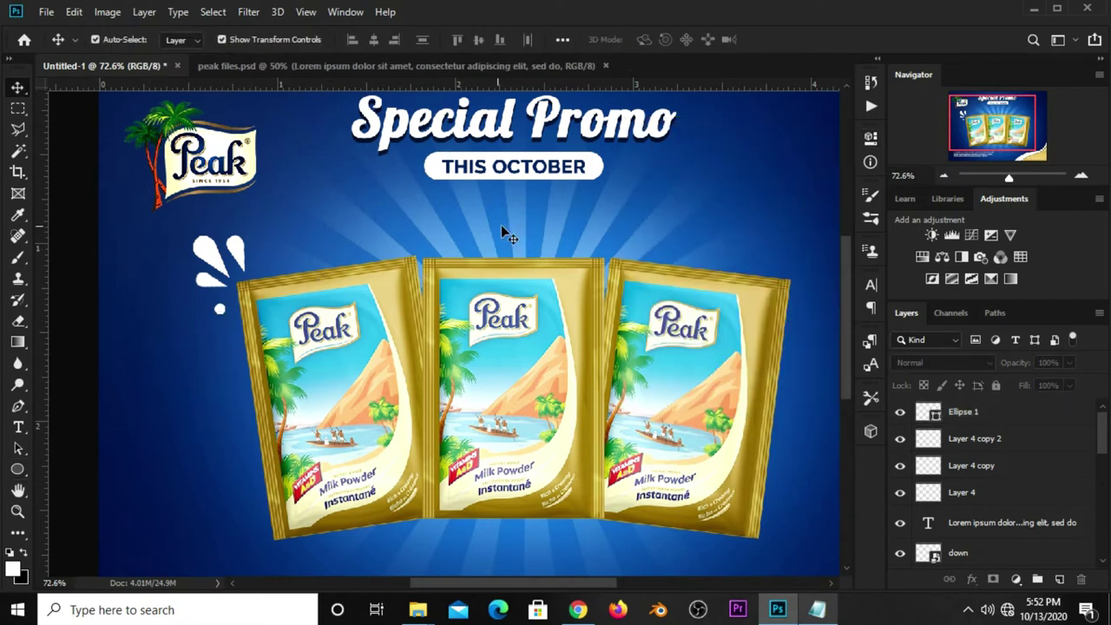
click(18, 470)
click(63, 501)
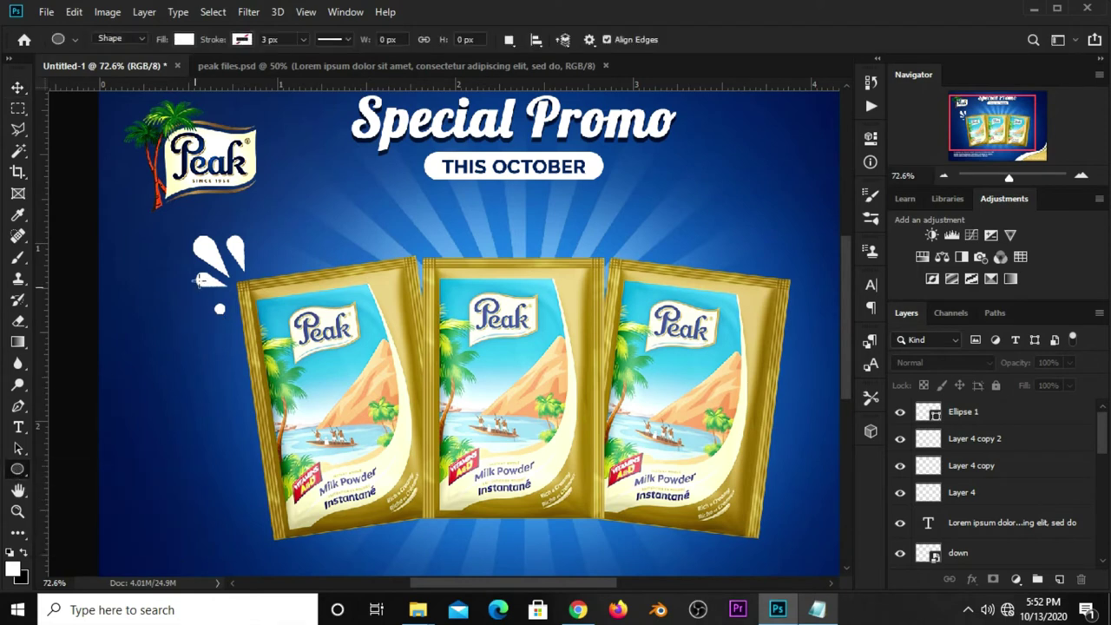
drag(227, 218, 234, 222)
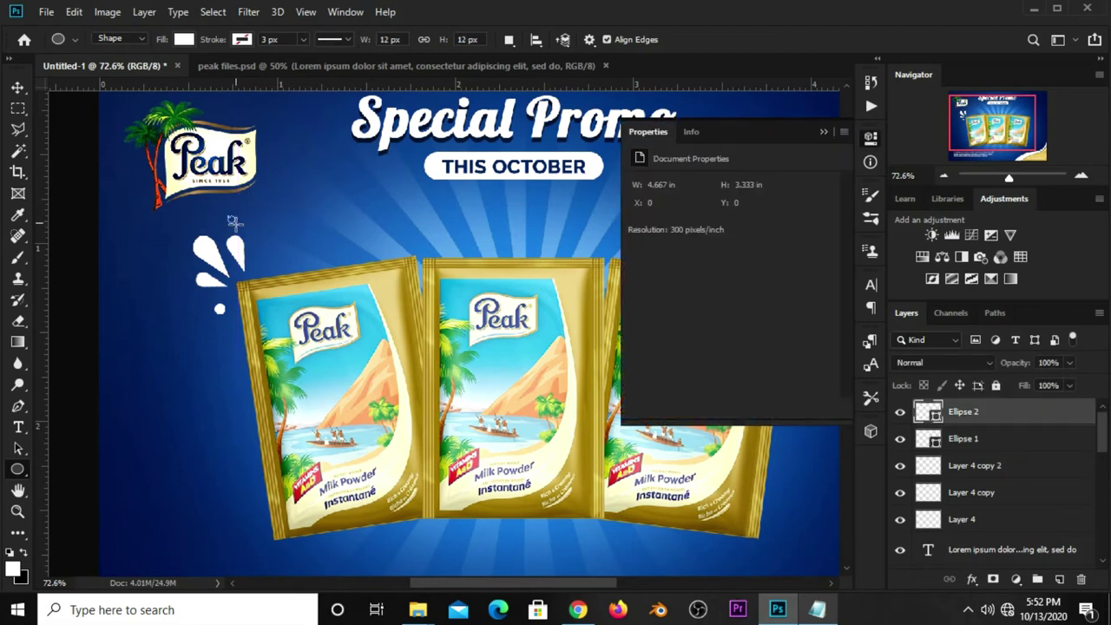
Duplicate the first dot and position both dots snugly around the splash.
key(v)
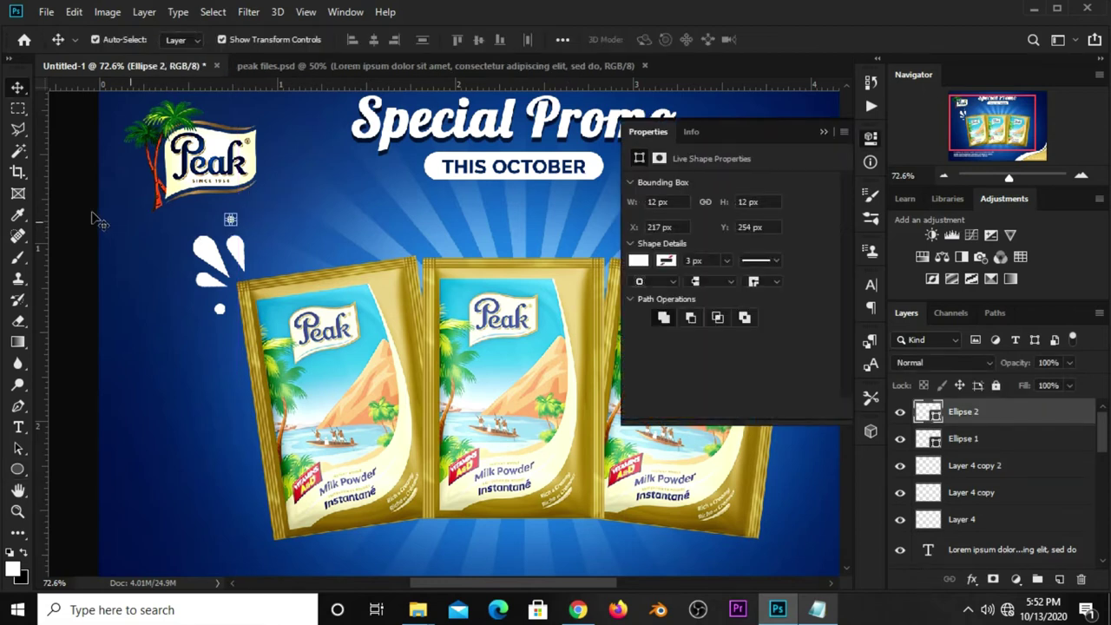
click(91, 216)
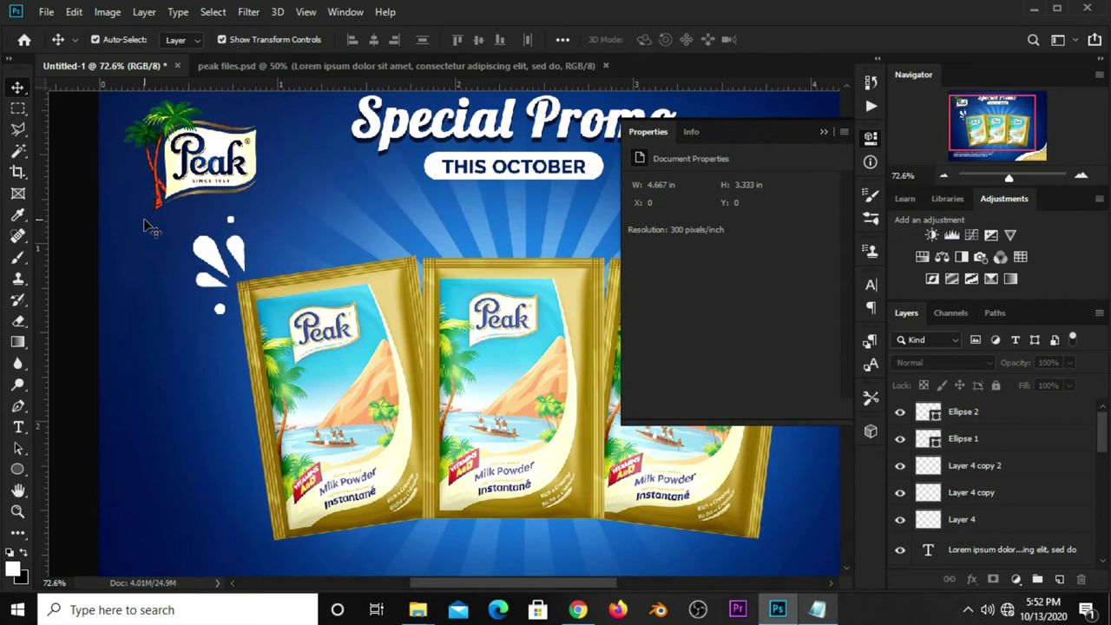
click(224, 323)
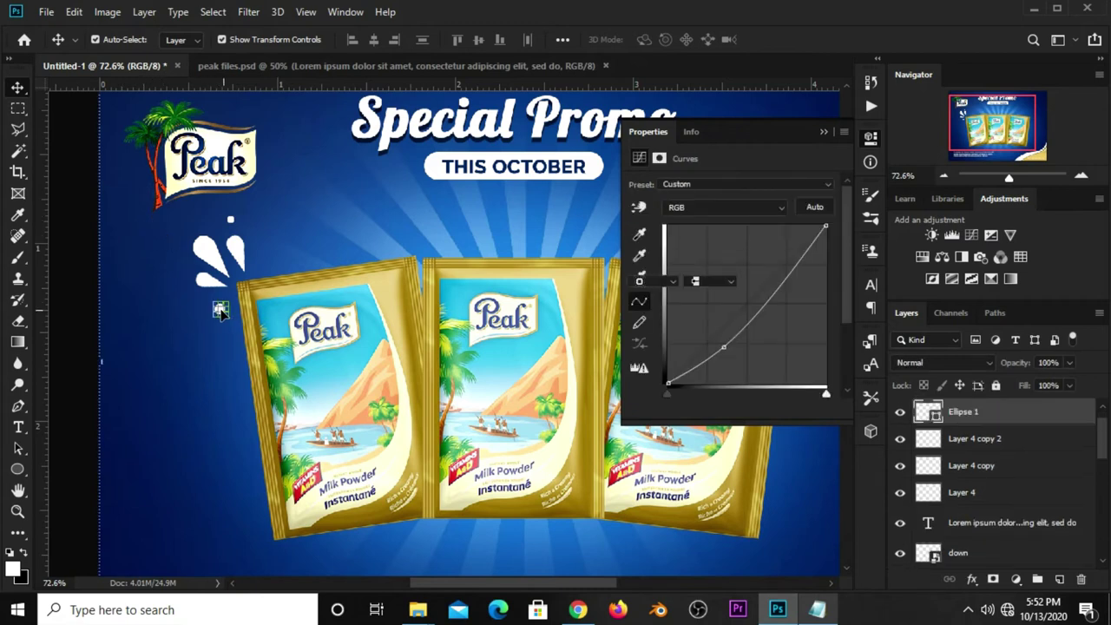
key(ctrl+j)
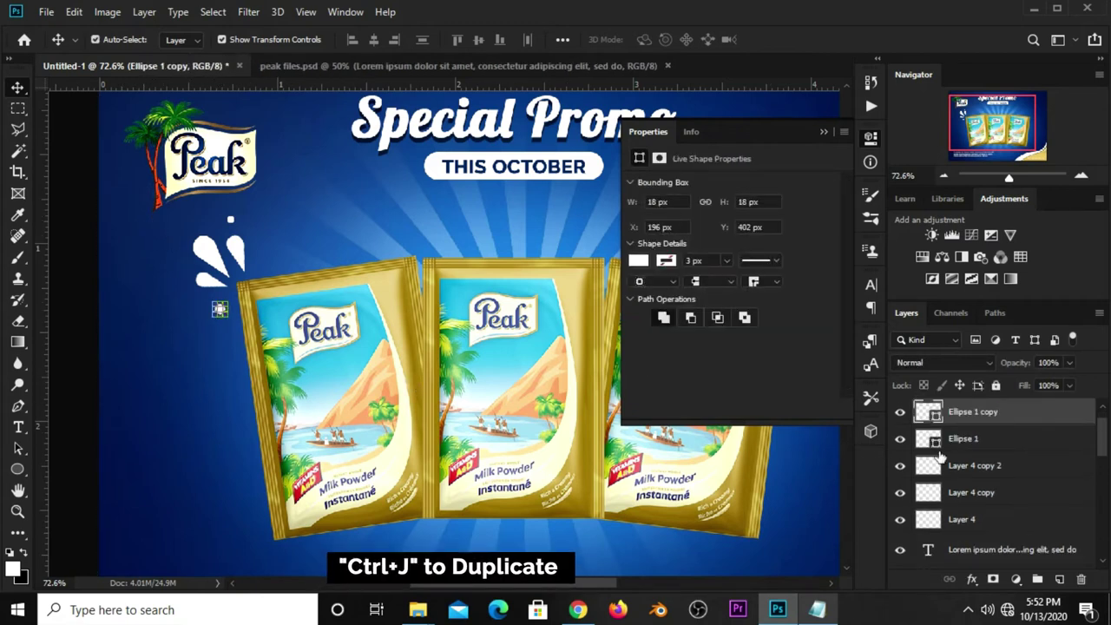
drag(221, 311, 258, 253)
click(220, 309)
drag(222, 313, 231, 301)
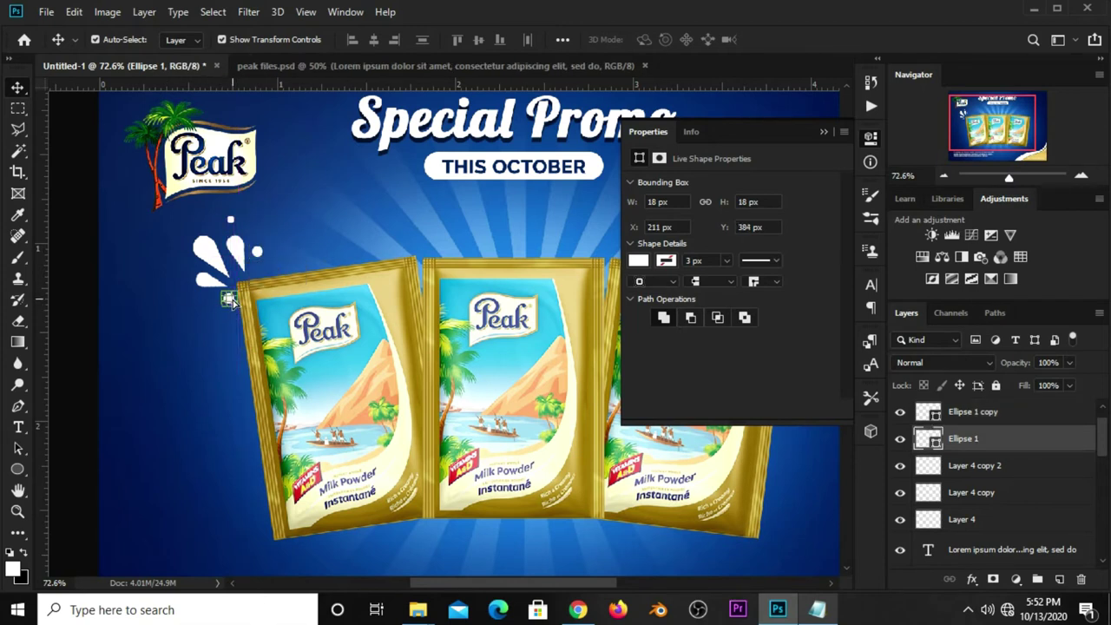
click(823, 131)
scroll(365, 264, down, 2)
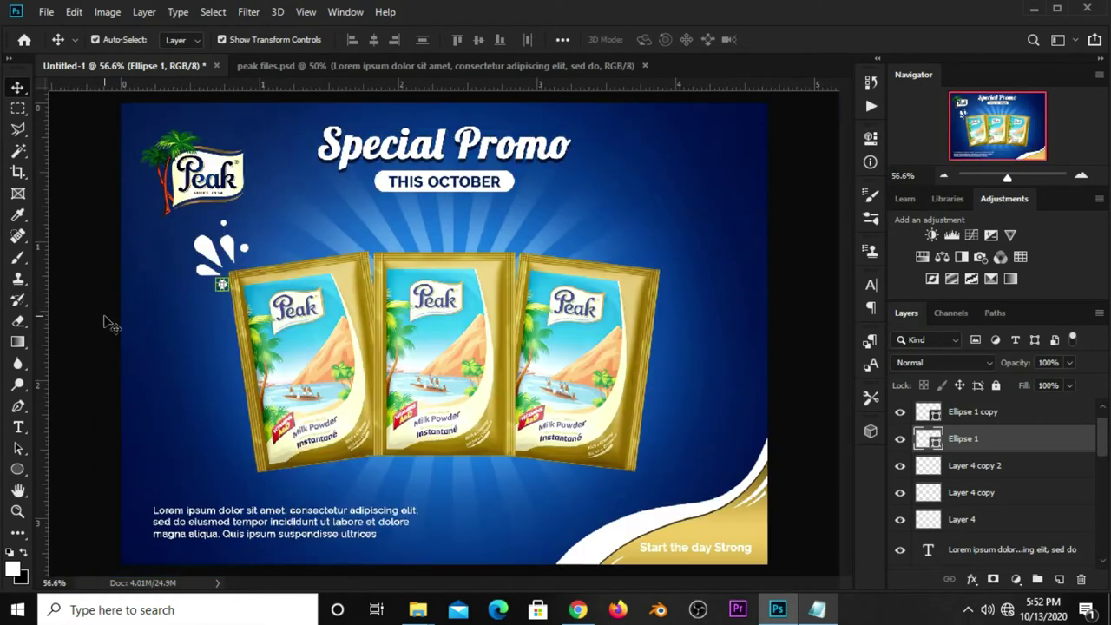
Add empty Layer 5 and place two Pen anchor points beneath the three sachets.
click(111, 325)
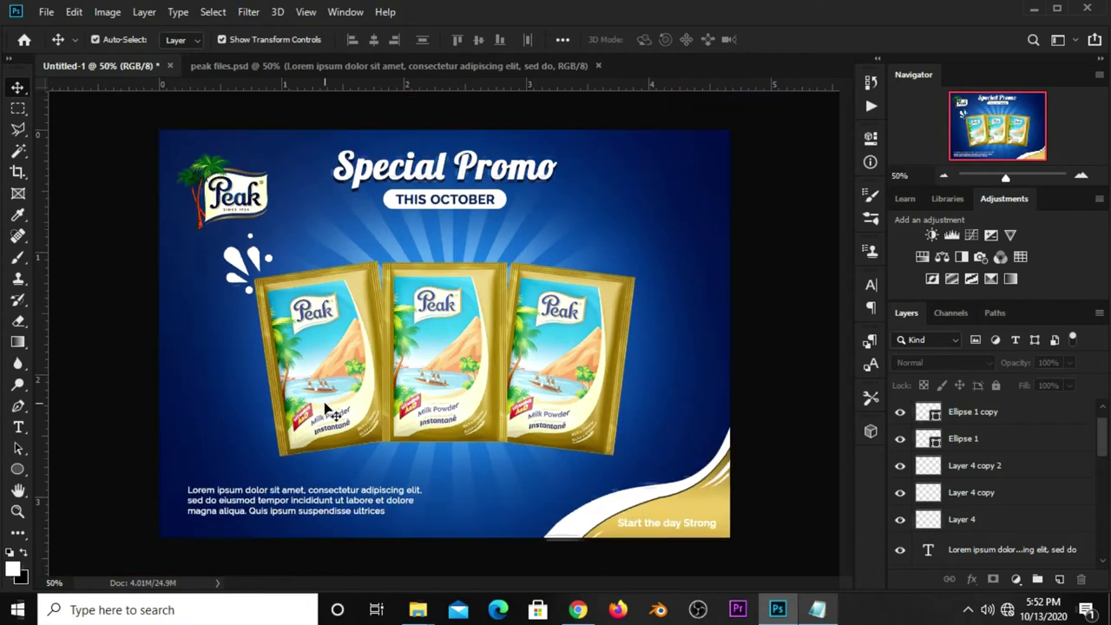
click(1058, 579)
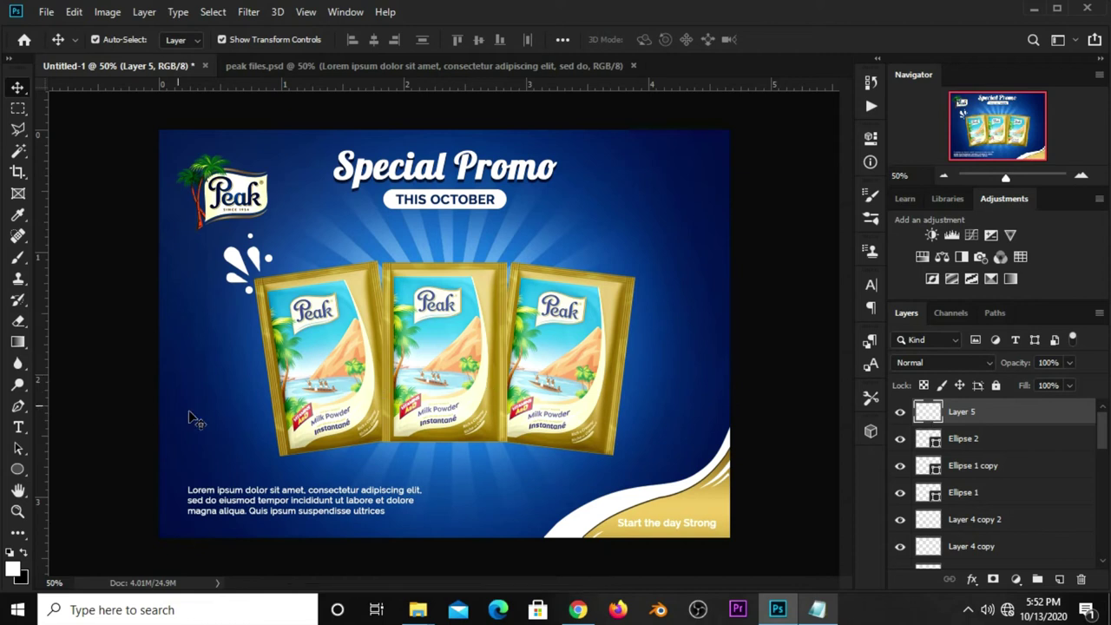
click(18, 405)
click(82, 407)
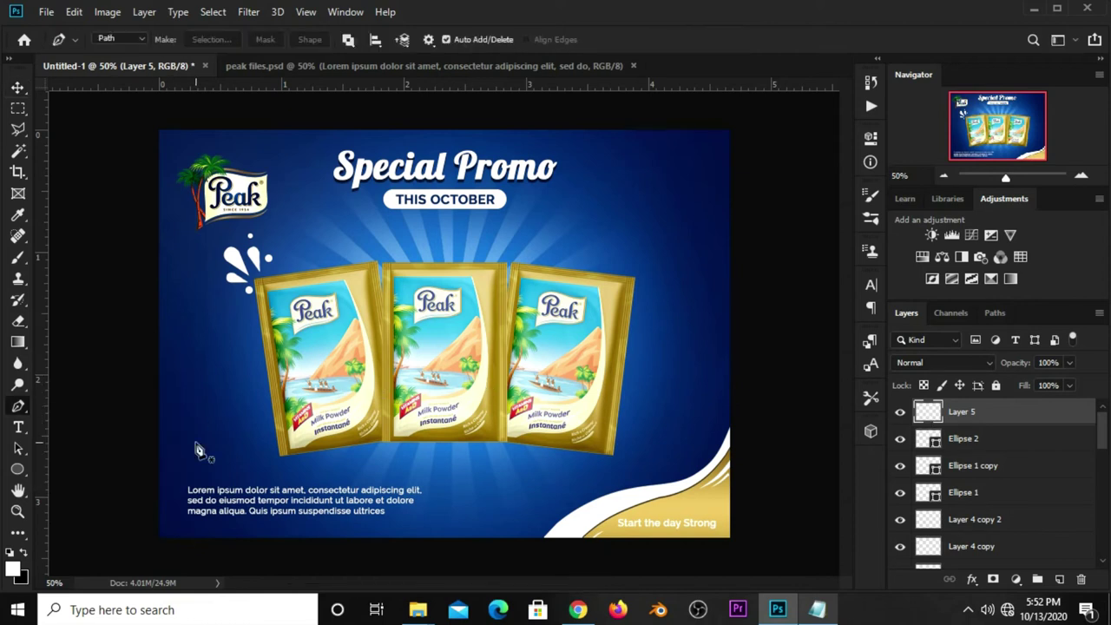
click(376, 448)
click(503, 451)
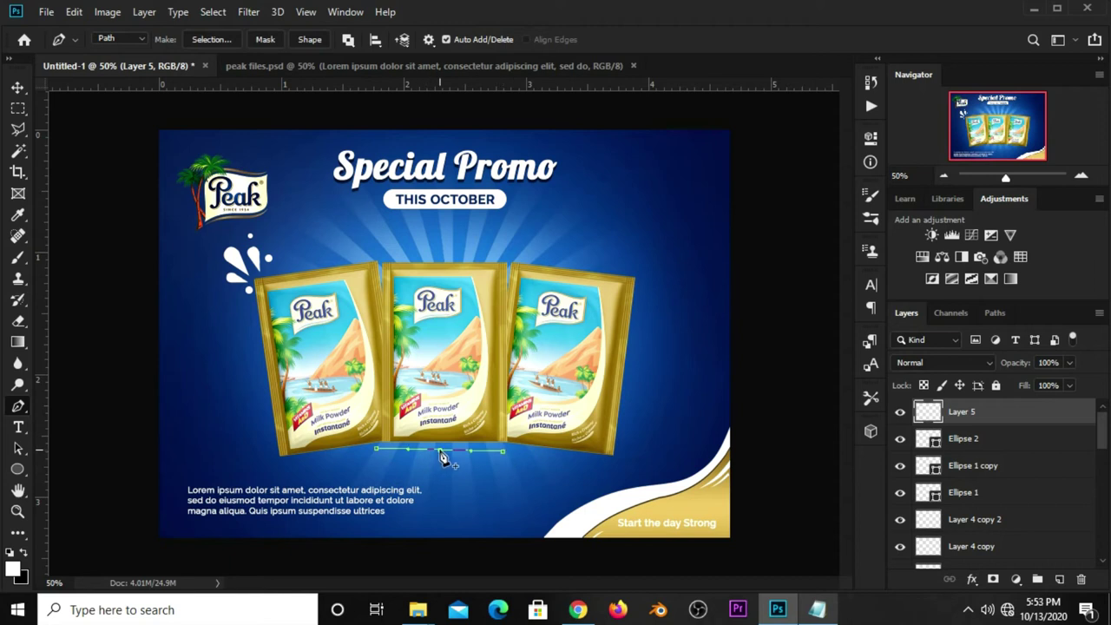
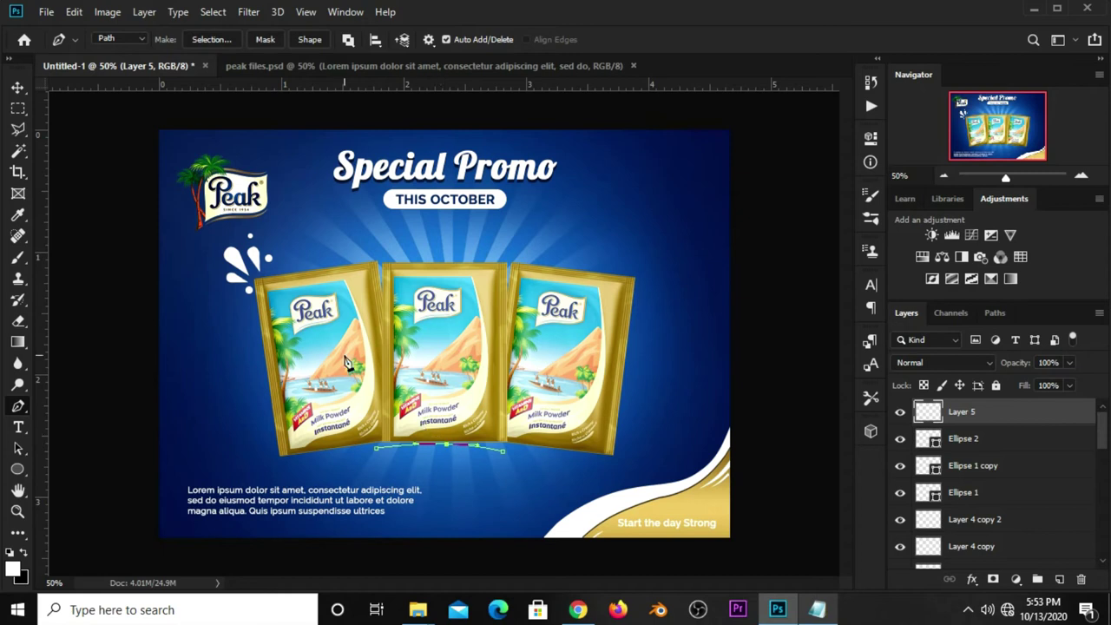
Set up a plain round brush at 7 px.
click(17, 257)
click(56, 254)
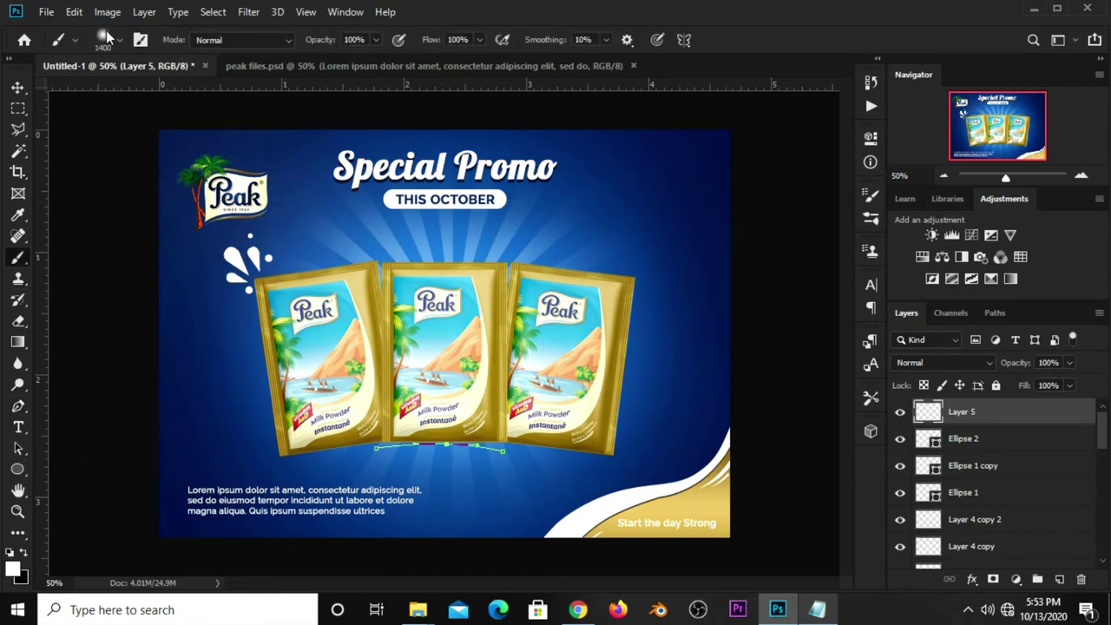
click(105, 35)
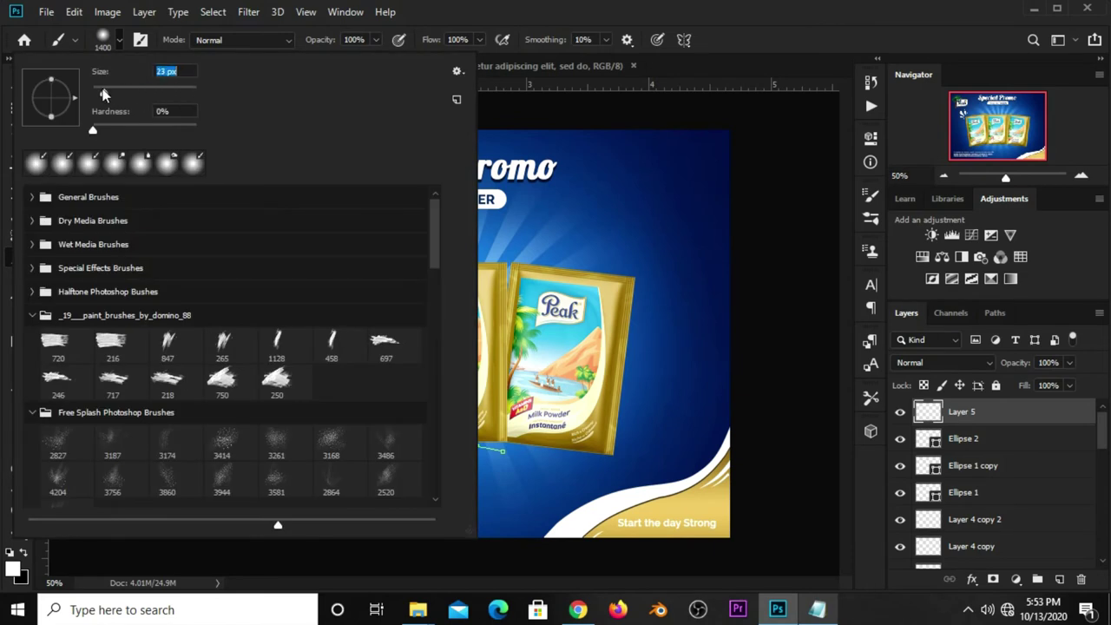
text(7)
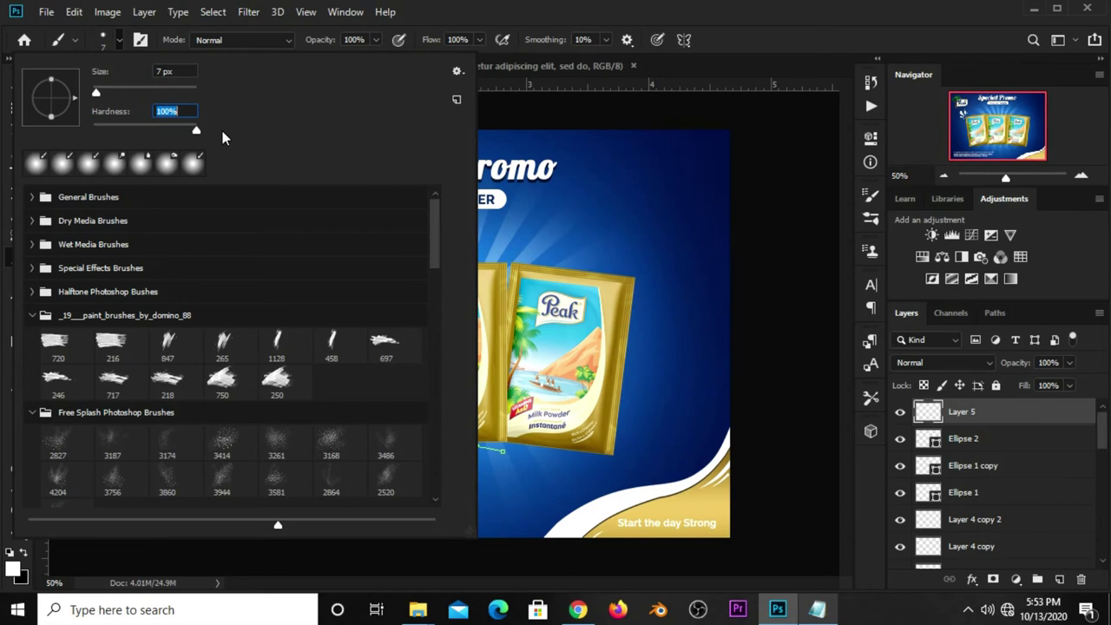
key(Return)
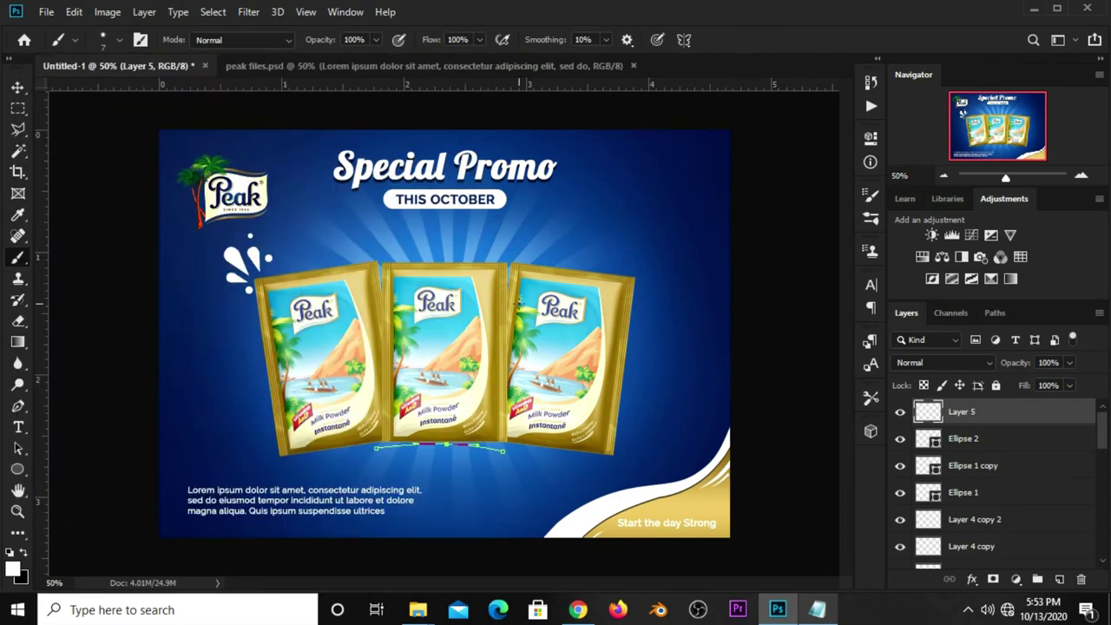
Stroke the work path with the Brush to paint a white arc under the packets.
click(994, 314)
right_click(949, 341)
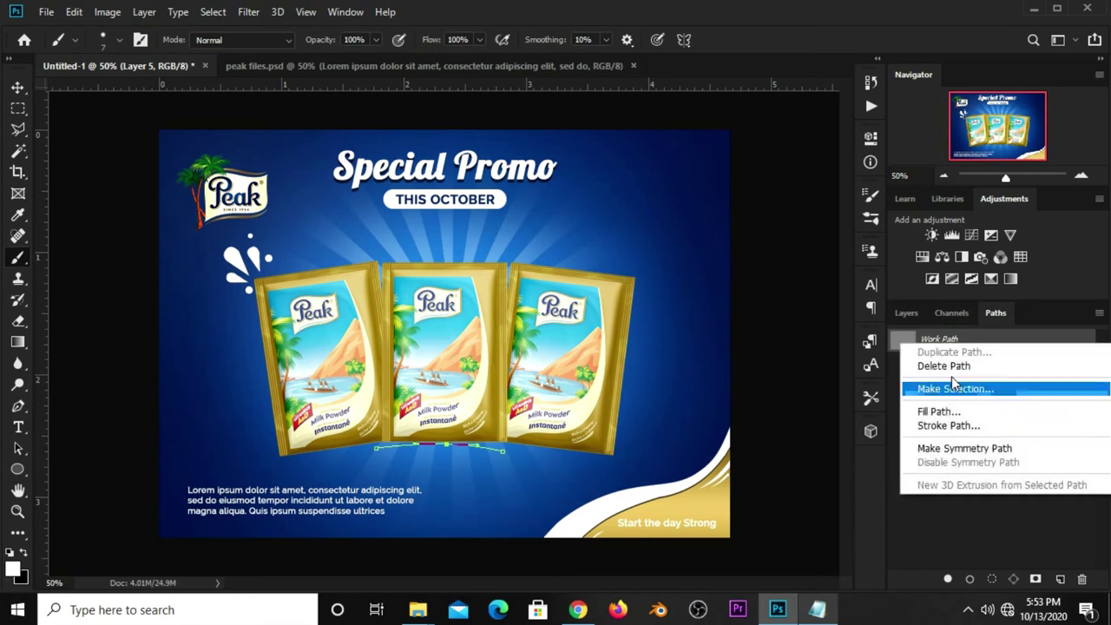
click(951, 425)
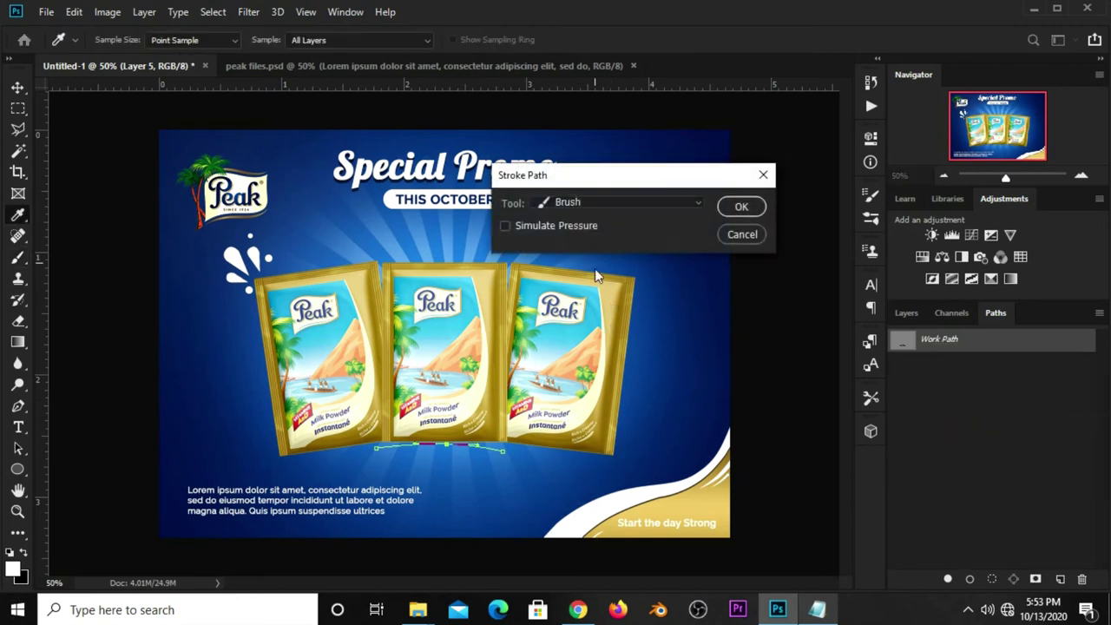
click(595, 203)
click(590, 231)
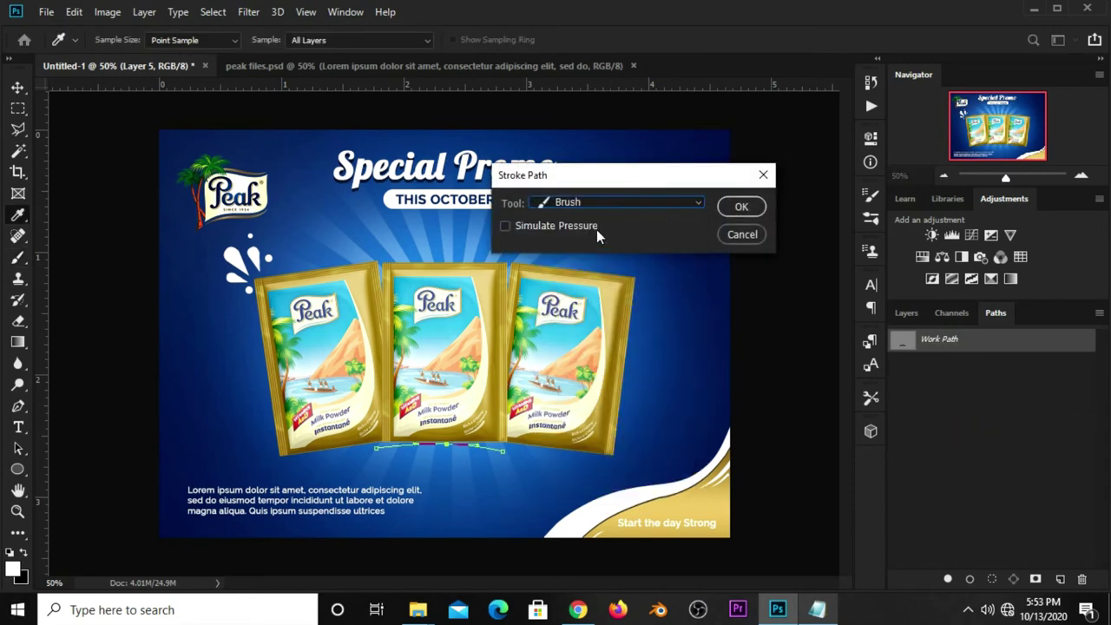
click(740, 207)
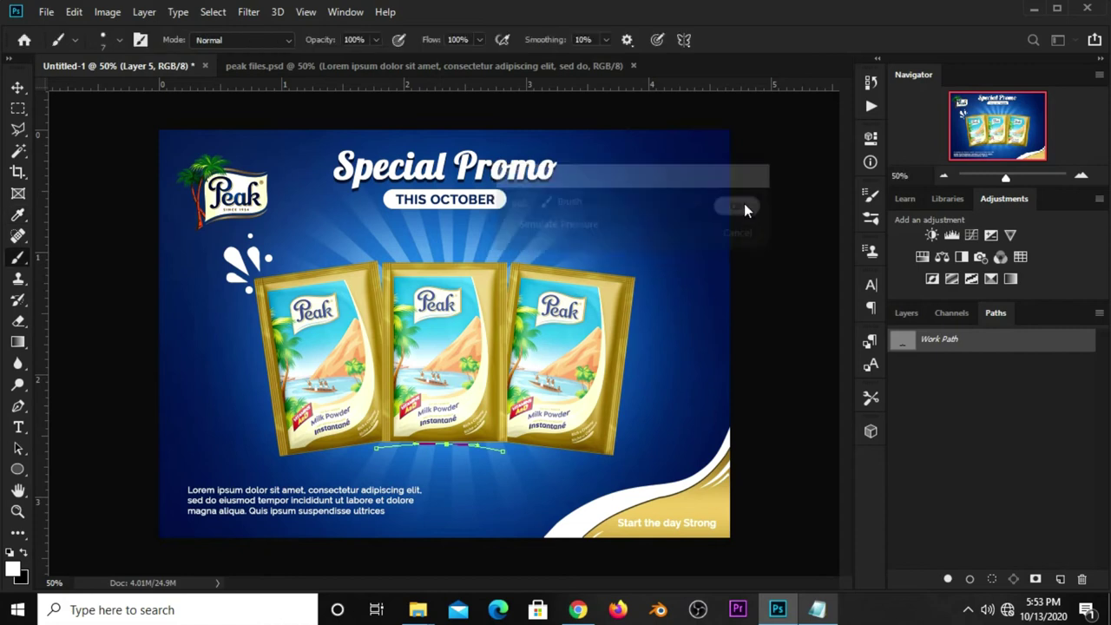
Delete the work path and toggle the stroke layer's visibility in Layers.
right_click(940, 350)
click(957, 372)
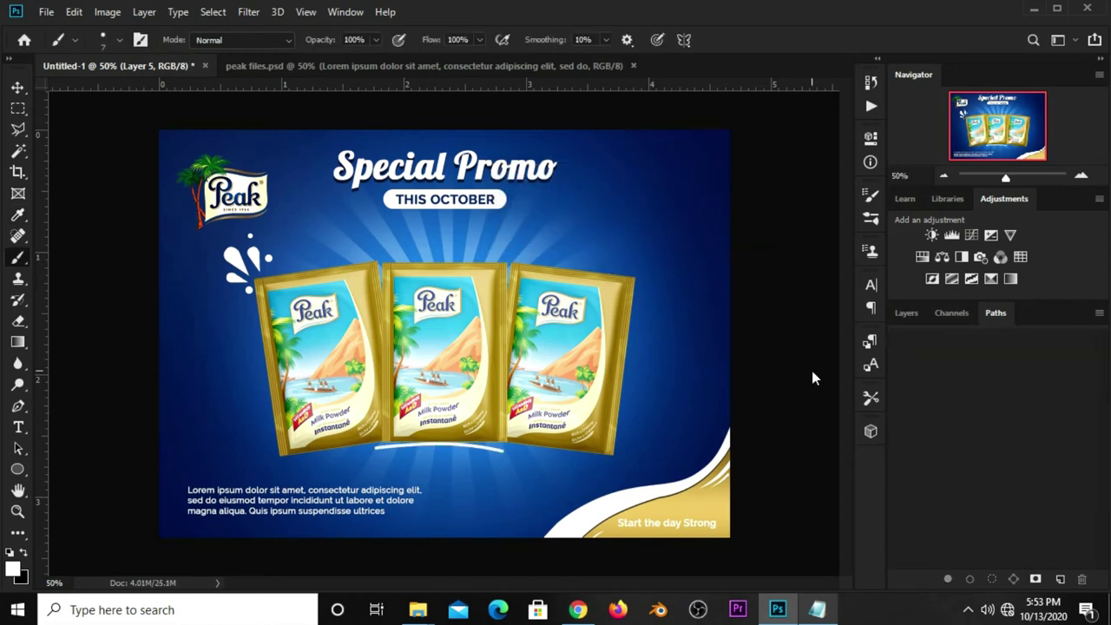
click(906, 313)
click(900, 411)
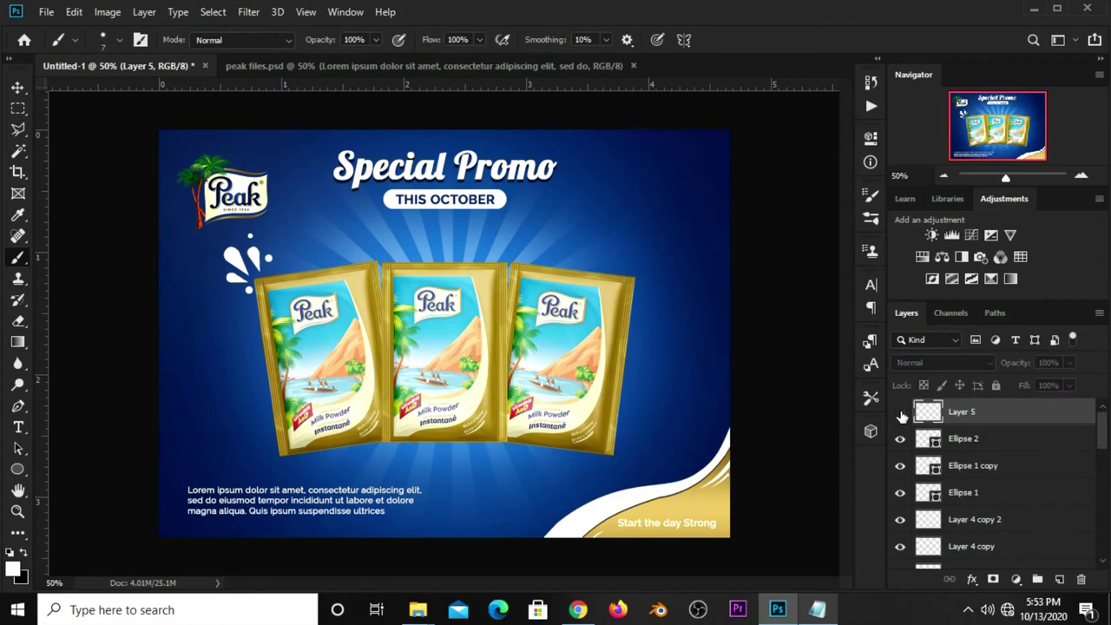
Nudge the white arc on Layer 5 slightly right and down.
key(v)
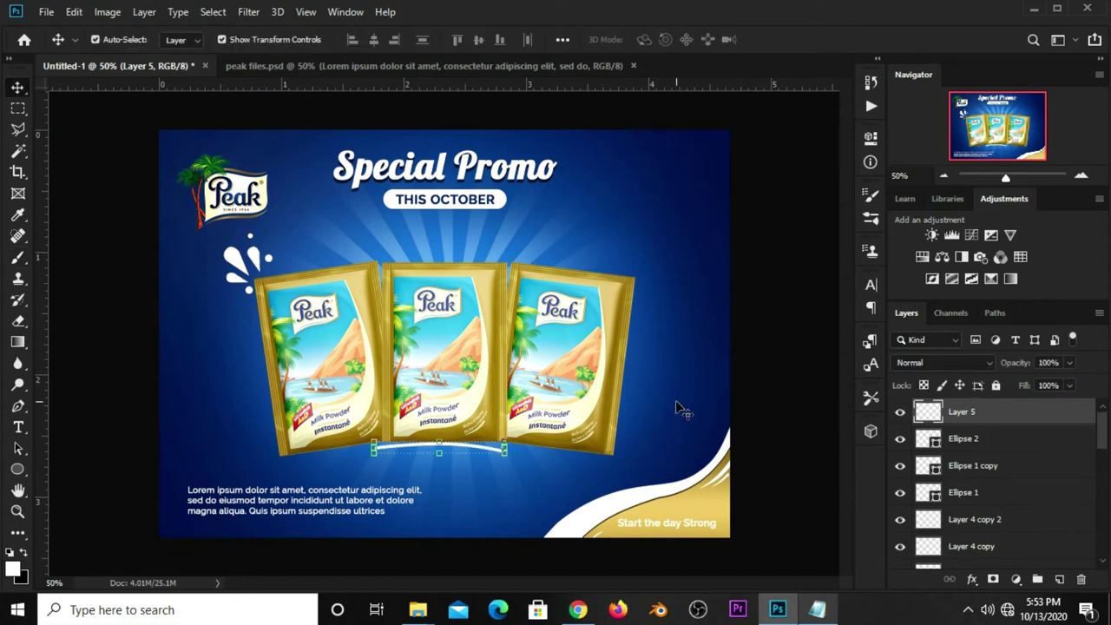
key(Right)
key(Right)
key(Right)
key(Down)
key(Down)
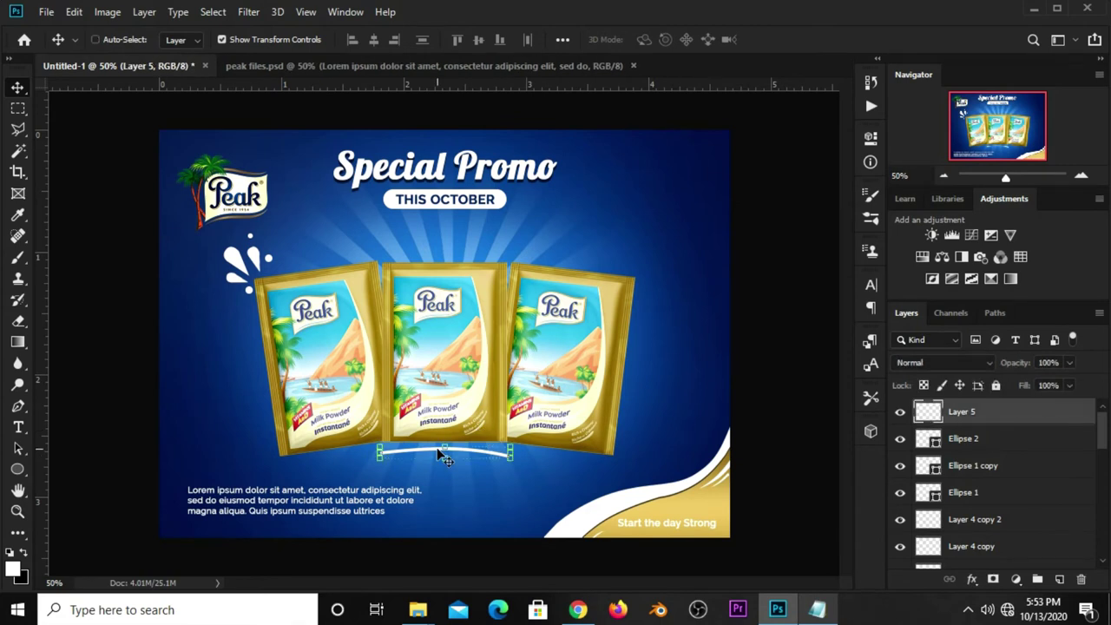
Duplicate the arc and scale the copy to about 83%, placed lower.
key(ctrl+j)
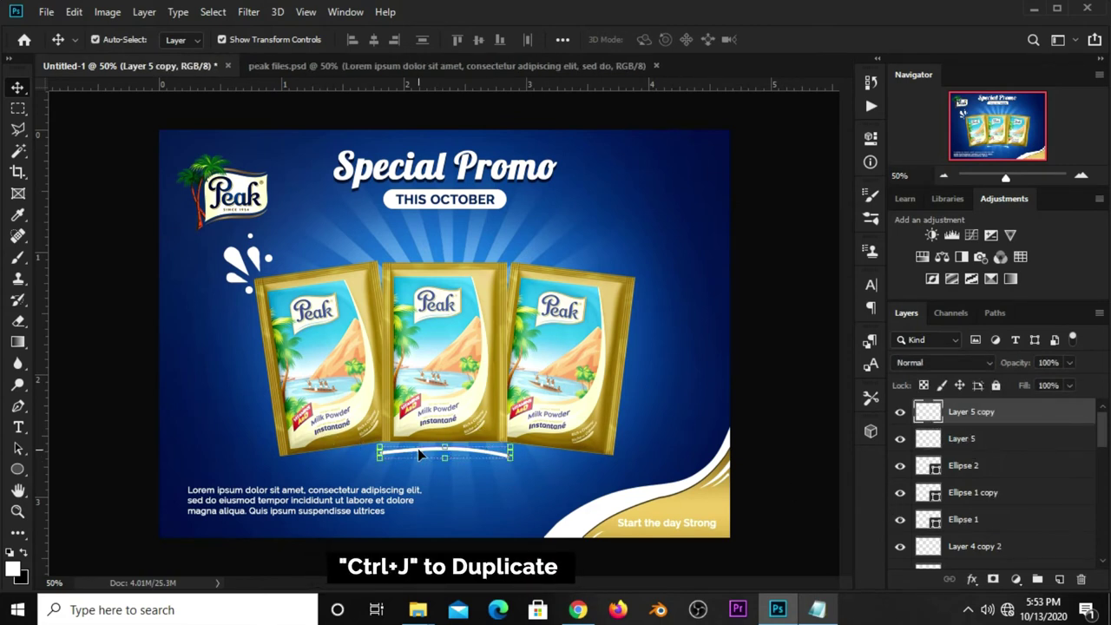
key(ctrl+t)
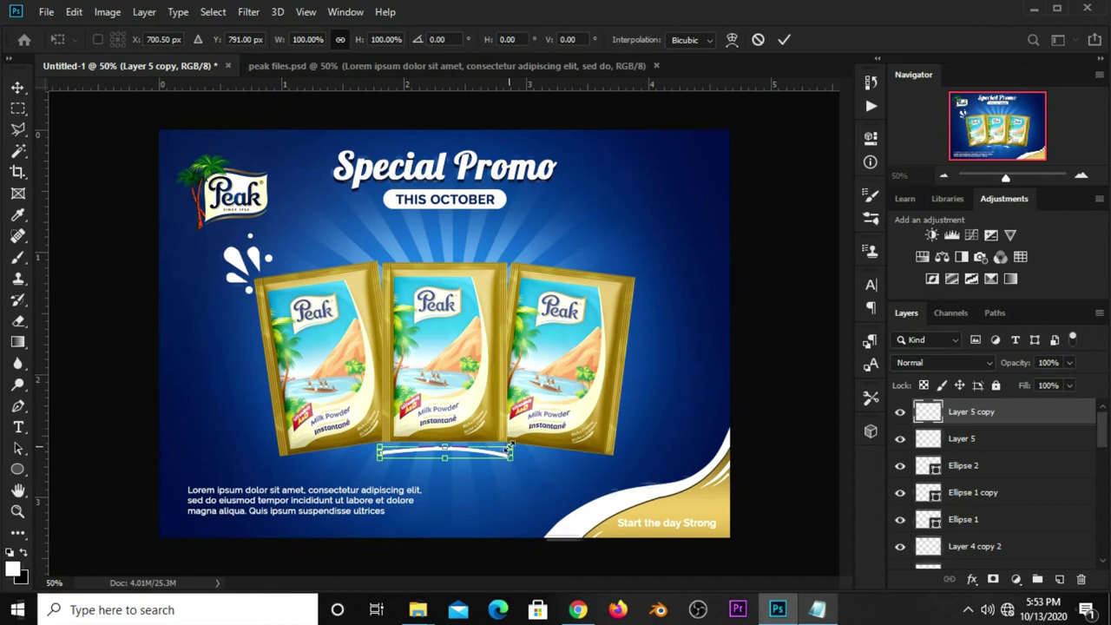
drag(510, 446, 465, 459)
key(Return)
click(760, 397)
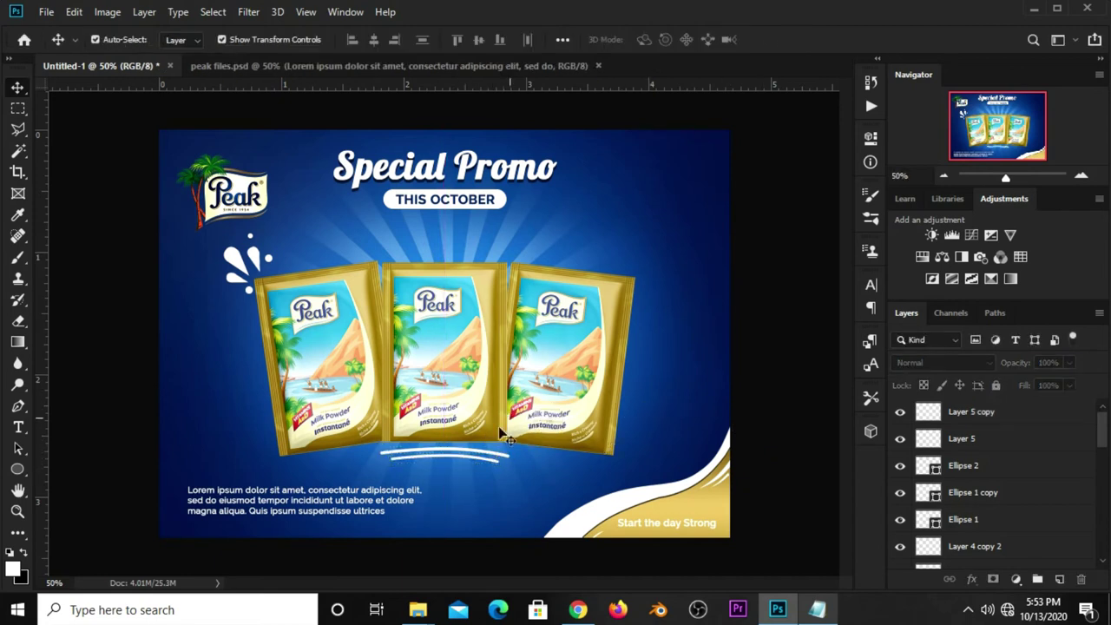
click(567, 384)
Collapse Group 1 and lock the Curves 1 adjustment layer.
click(755, 394)
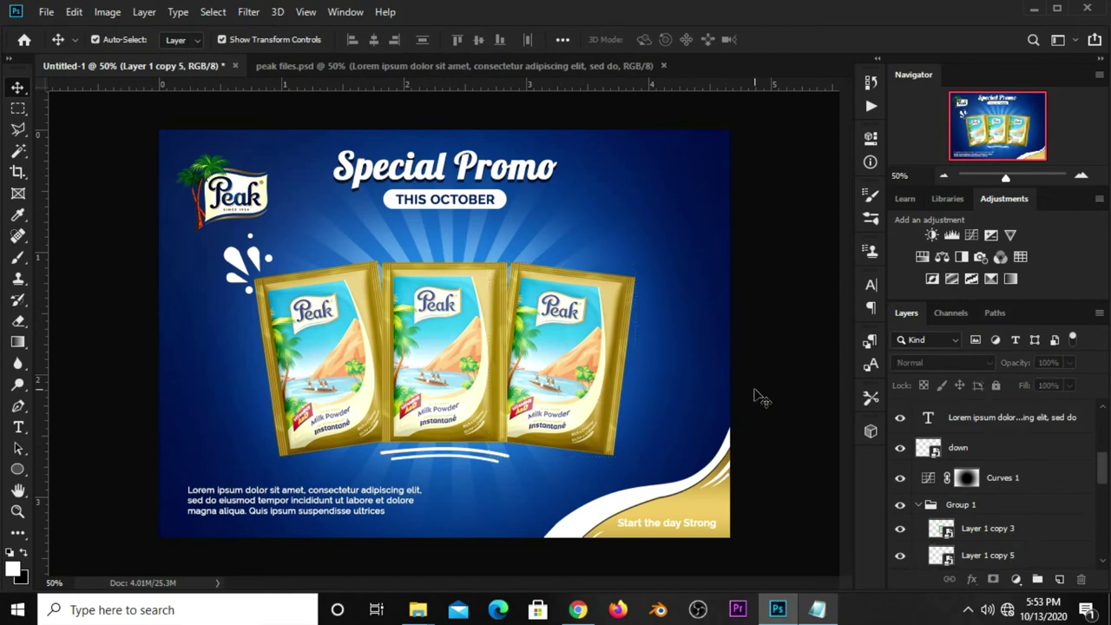
click(918, 507)
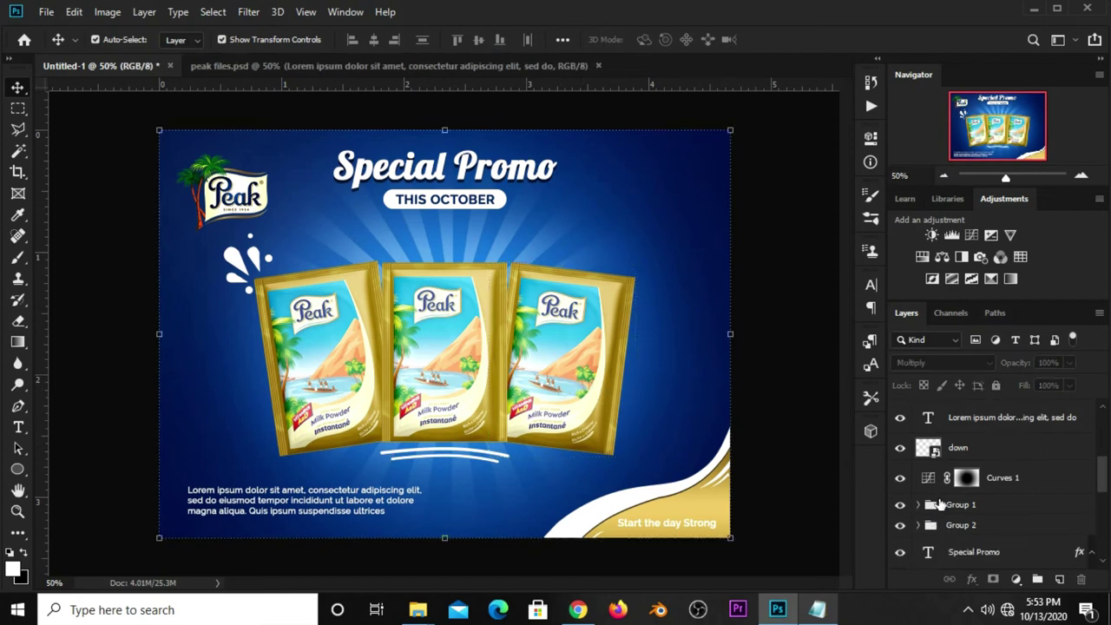
click(944, 511)
click(902, 506)
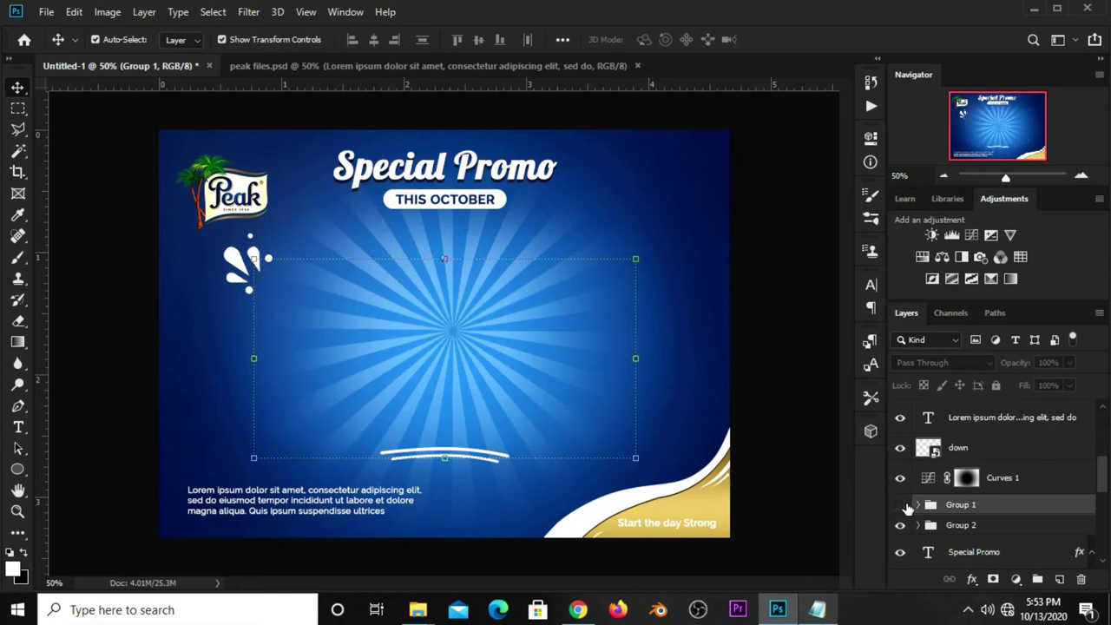
click(1007, 484)
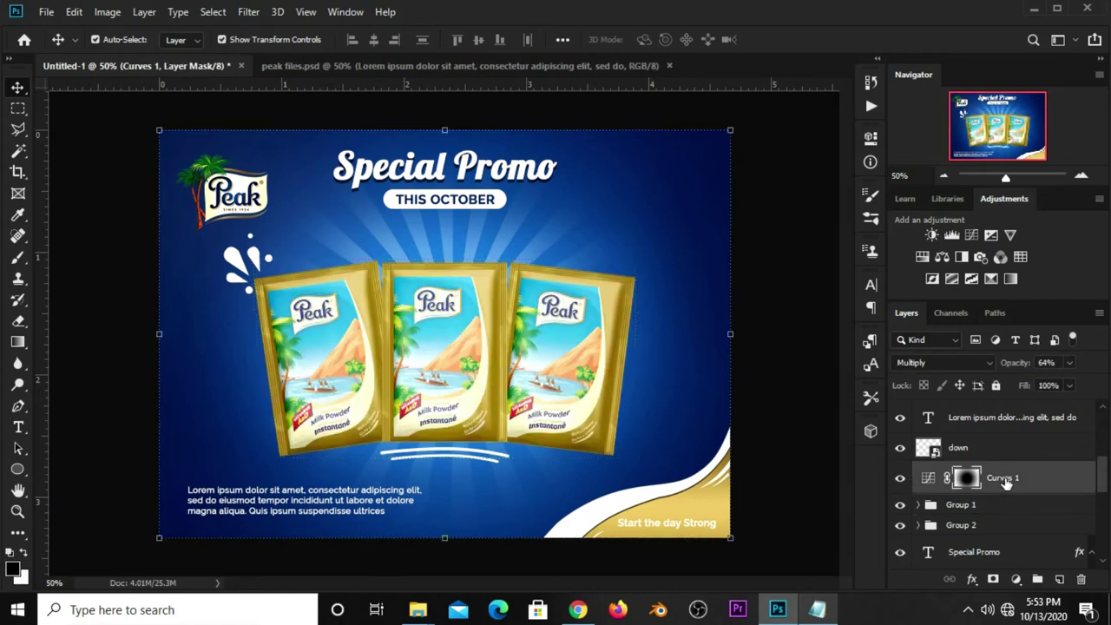
click(996, 386)
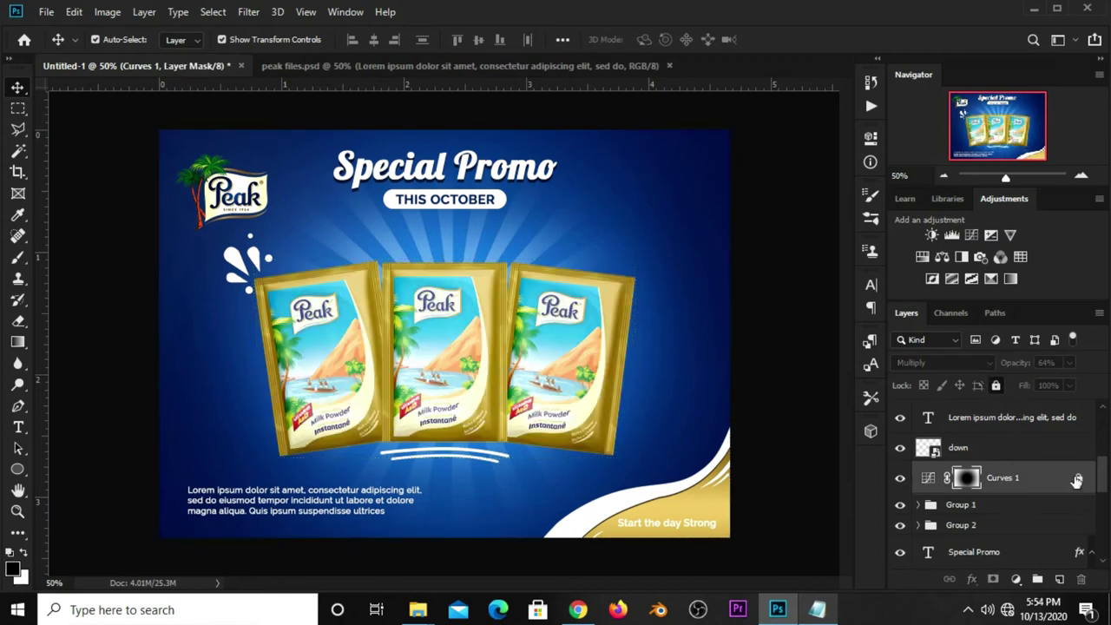
Add a drop shadow to Group 1 with 5 px size and 62% opacity.
click(981, 506)
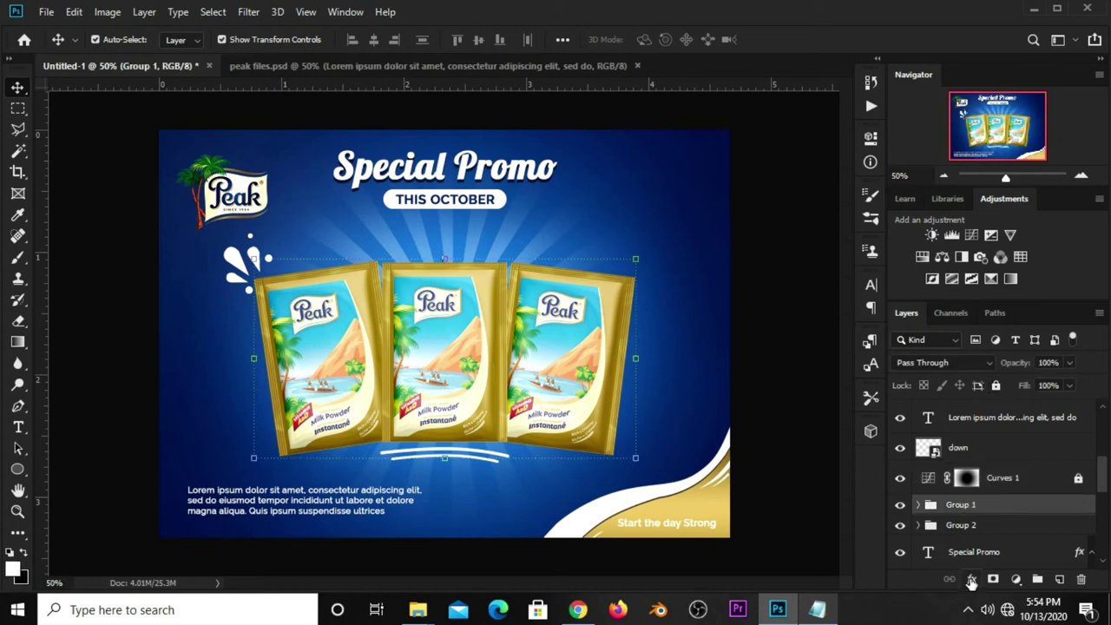
click(971, 582)
click(994, 574)
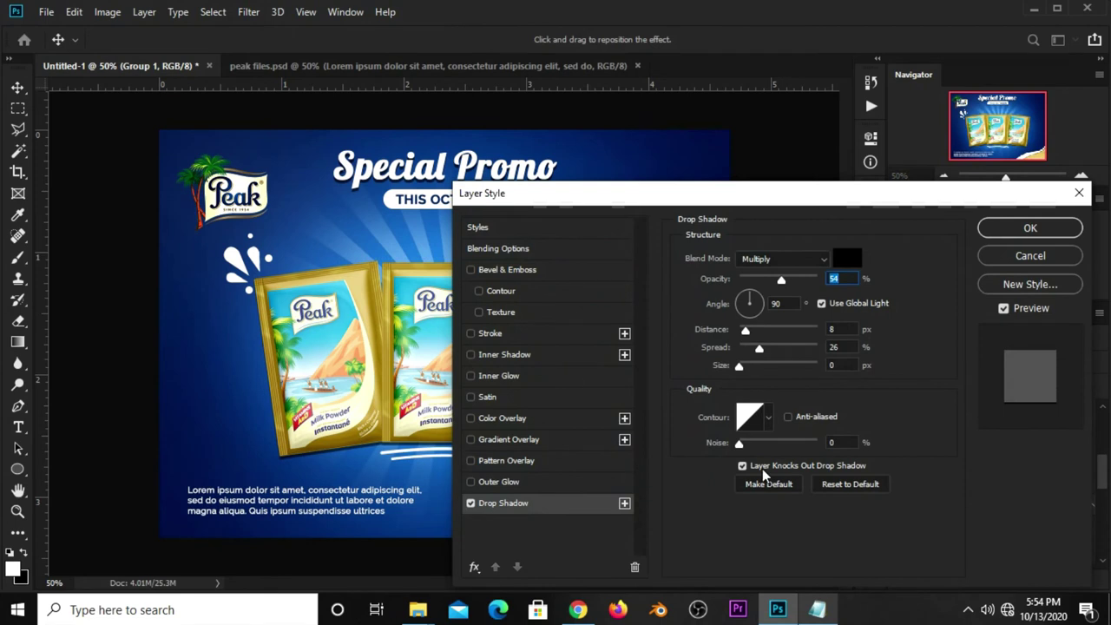
click(832, 366)
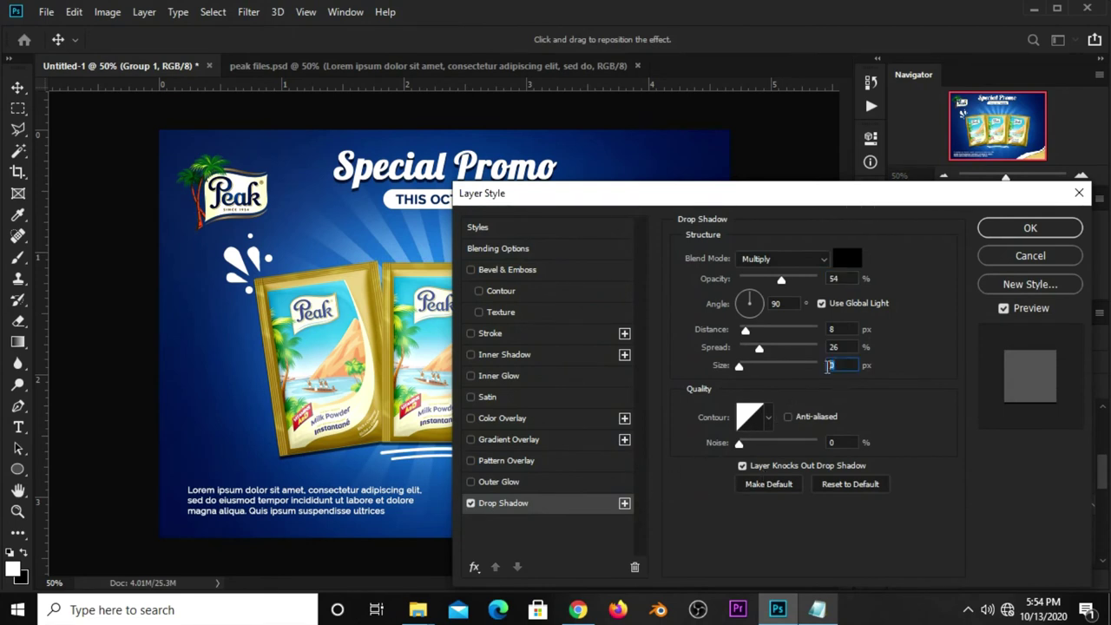
key(Up)
key(Up)
key(Up)
key(Up)
key(Up)
click(833, 278)
text(62)
key(Tab)
key(Tab)
key(Tab)
key(Tab)
click(1021, 232)
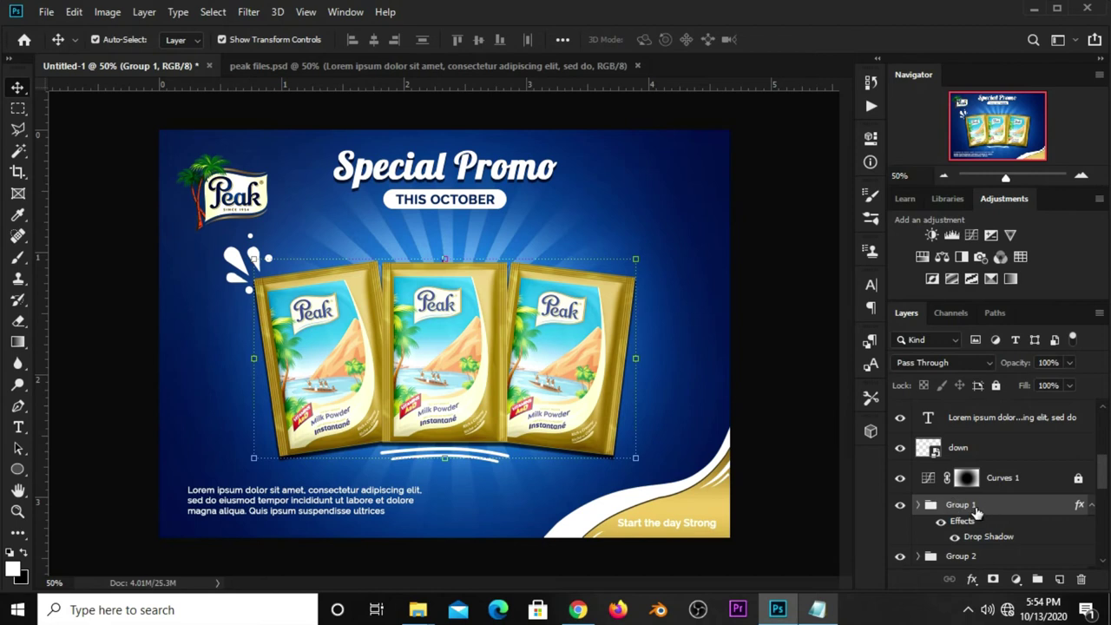
Convert Group 1's drop shadow effect into its own layer.
click(1093, 506)
right_click(1083, 505)
click(1043, 469)
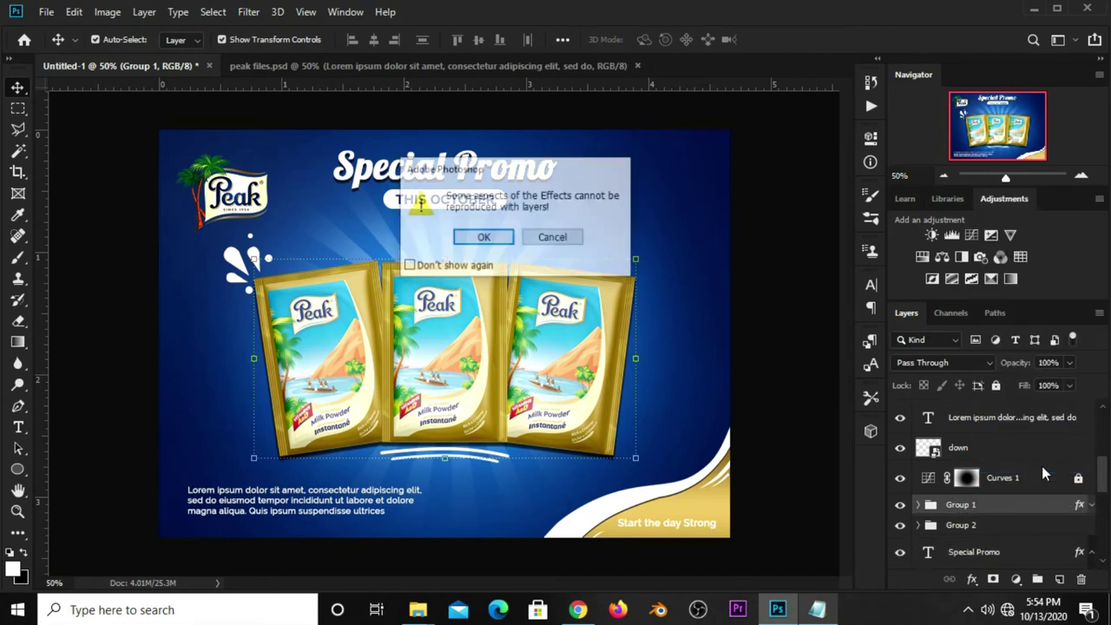
click(483, 238)
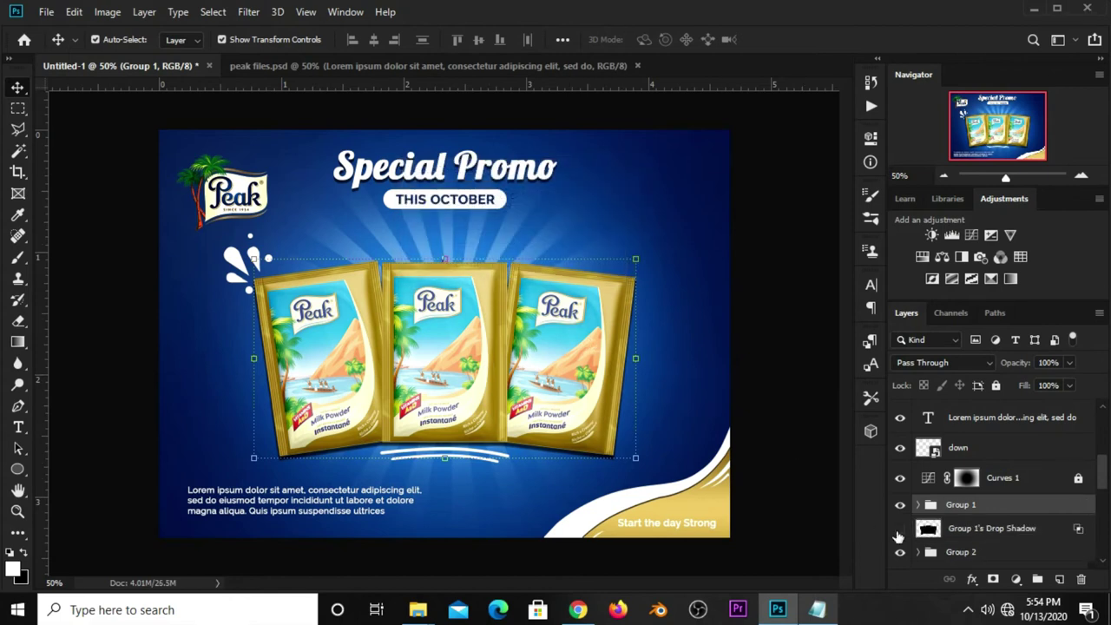
Blur Group 1's Drop Shadow layer with a 5 px Gaussian Blur and show it again.
click(972, 531)
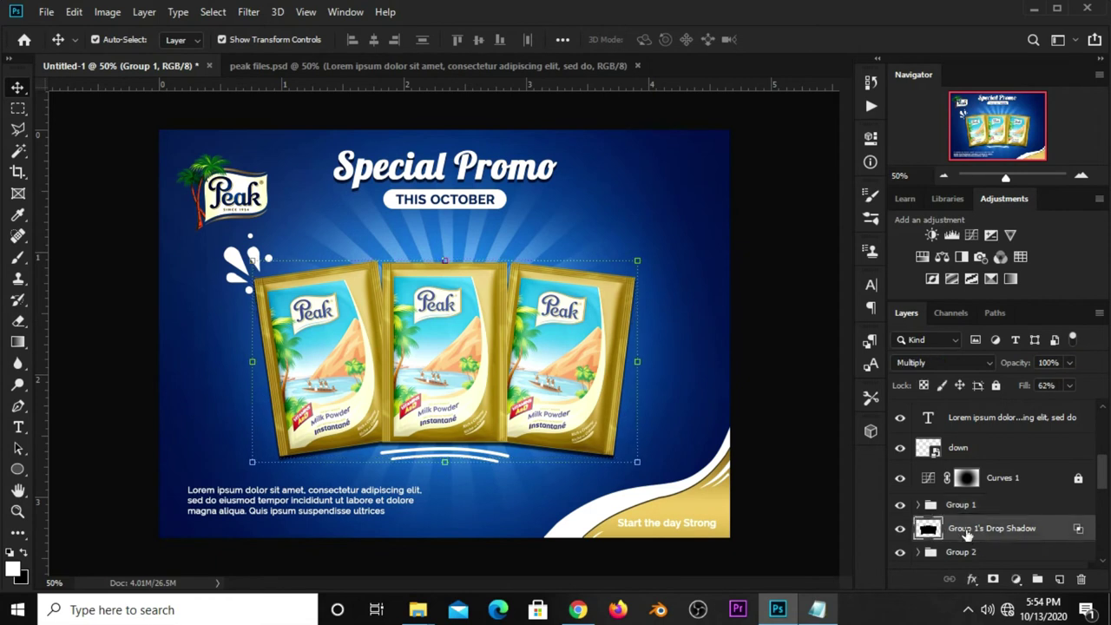
click(248, 12)
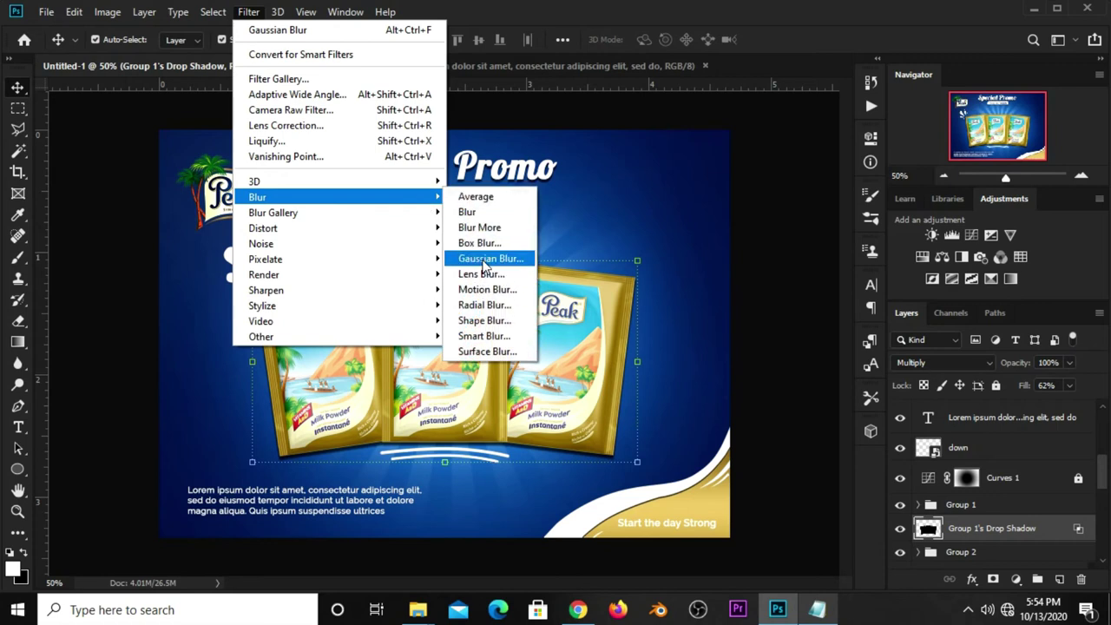
click(485, 259)
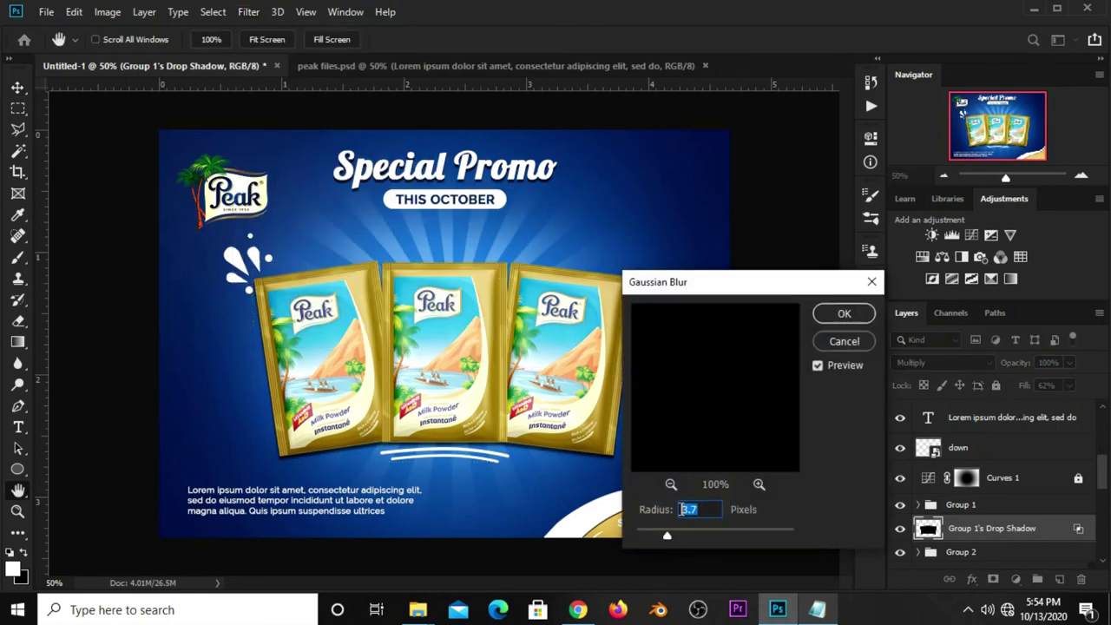
text(5)
click(826, 317)
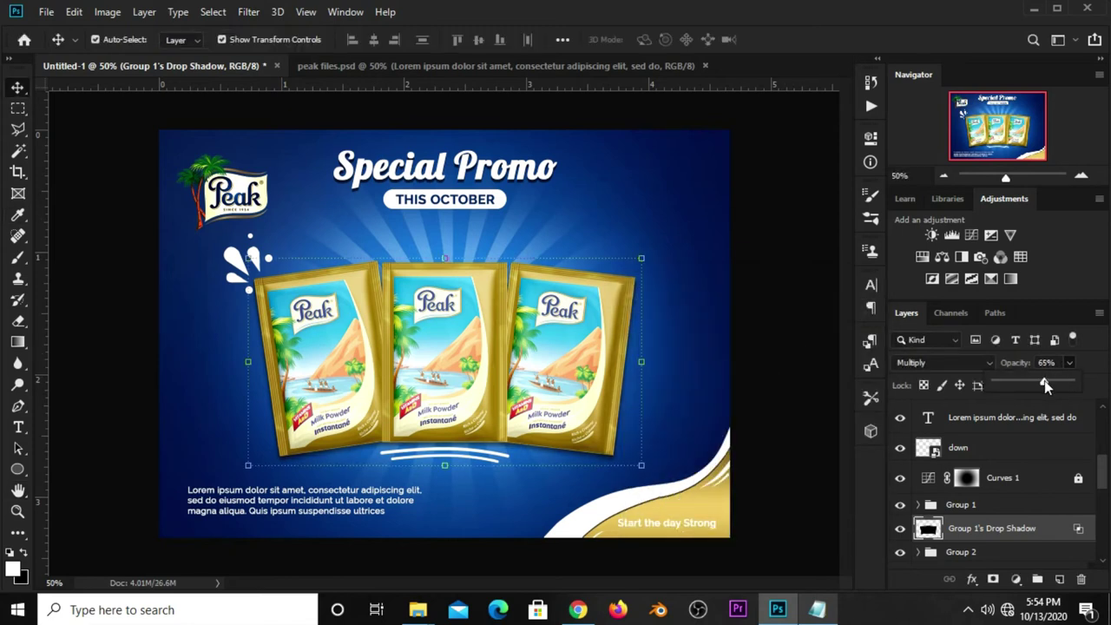
click(789, 415)
click(899, 529)
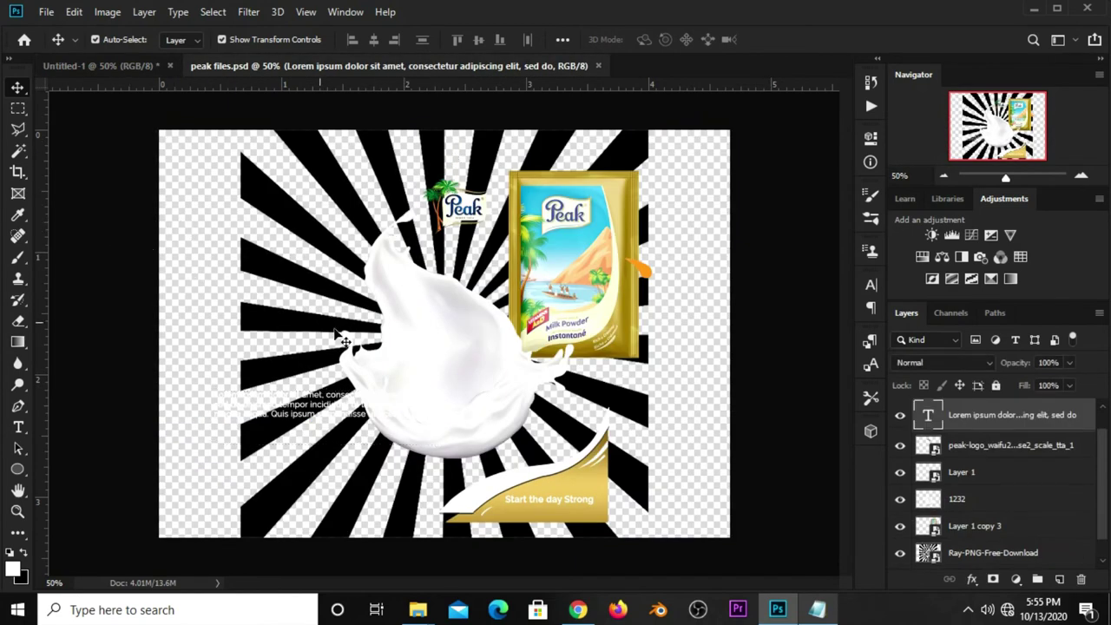
Drag milk splash layer 1232 from peak files.psd into the promo banner.
click(142, 65)
drag(149, 245, 364, 337)
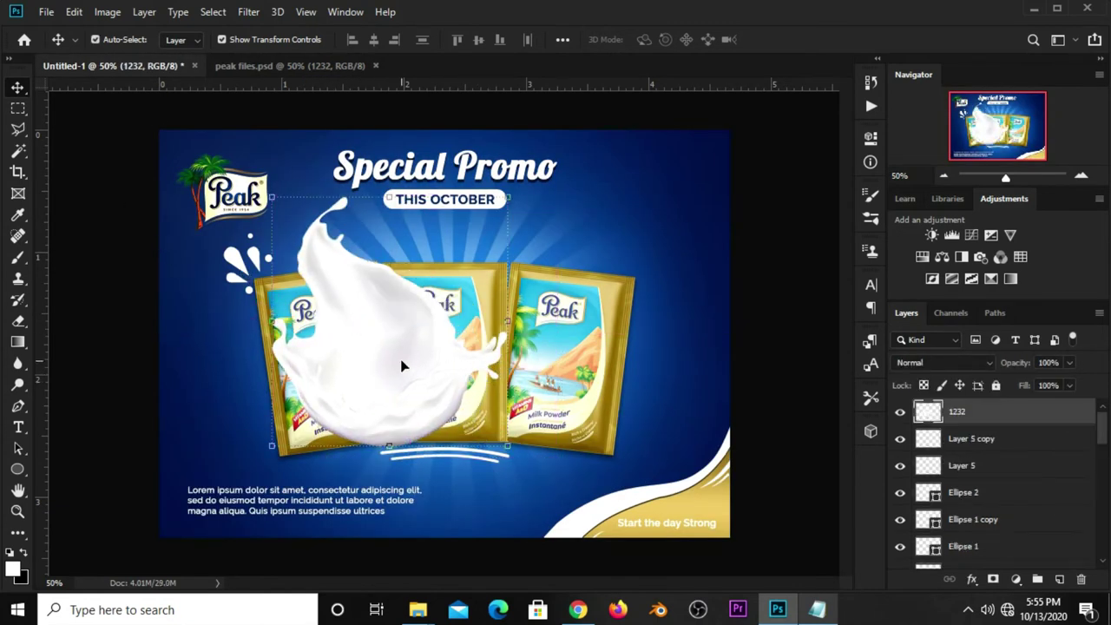
Outline the upper splash with the Polygonal Lasso and delete it.
click(18, 128)
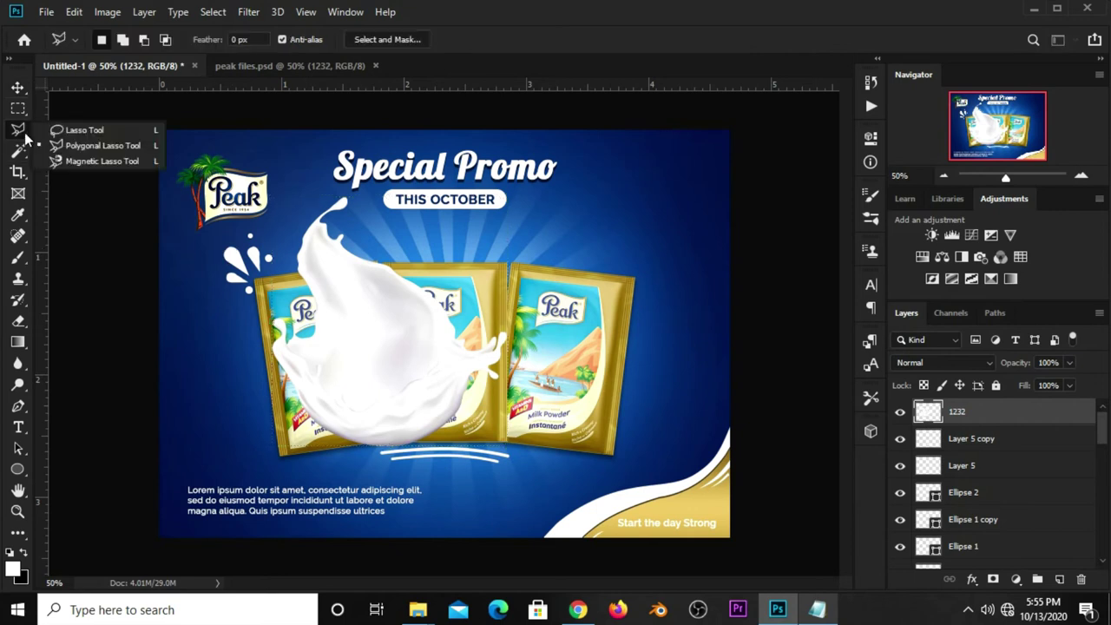
click(88, 145)
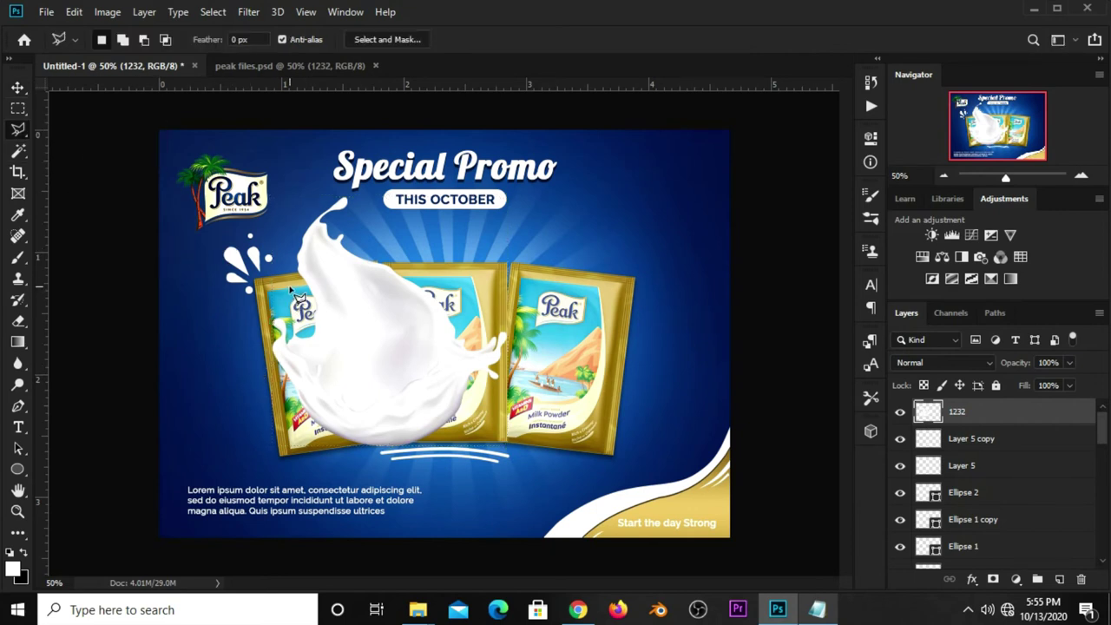
click(285, 256)
click(321, 348)
click(313, 449)
click(466, 456)
click(527, 373)
click(524, 302)
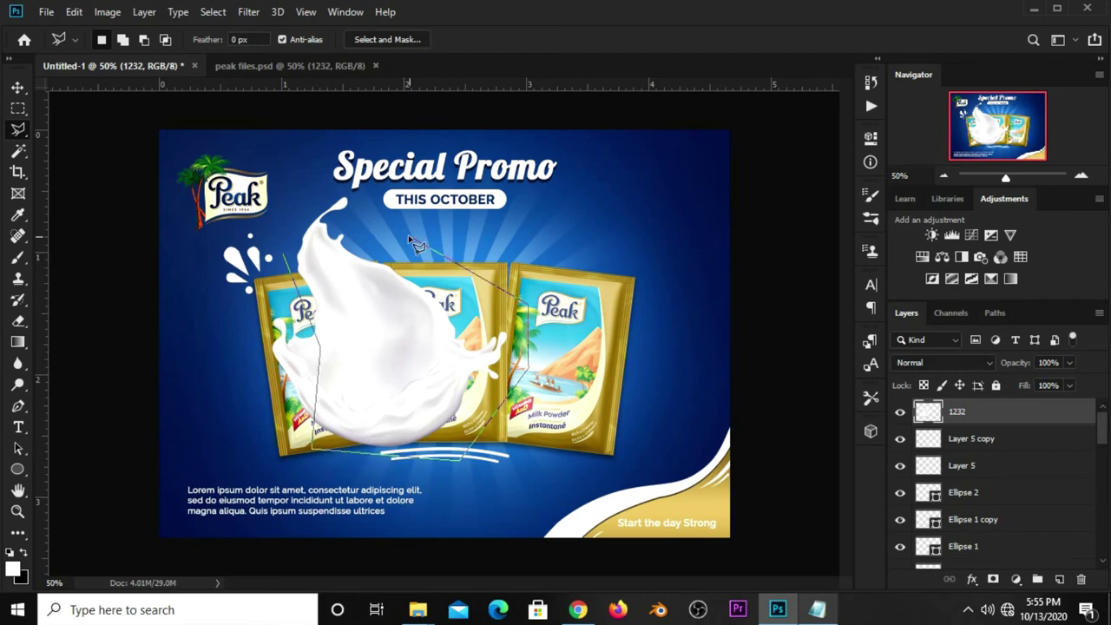
click(362, 161)
click(285, 183)
click(289, 263)
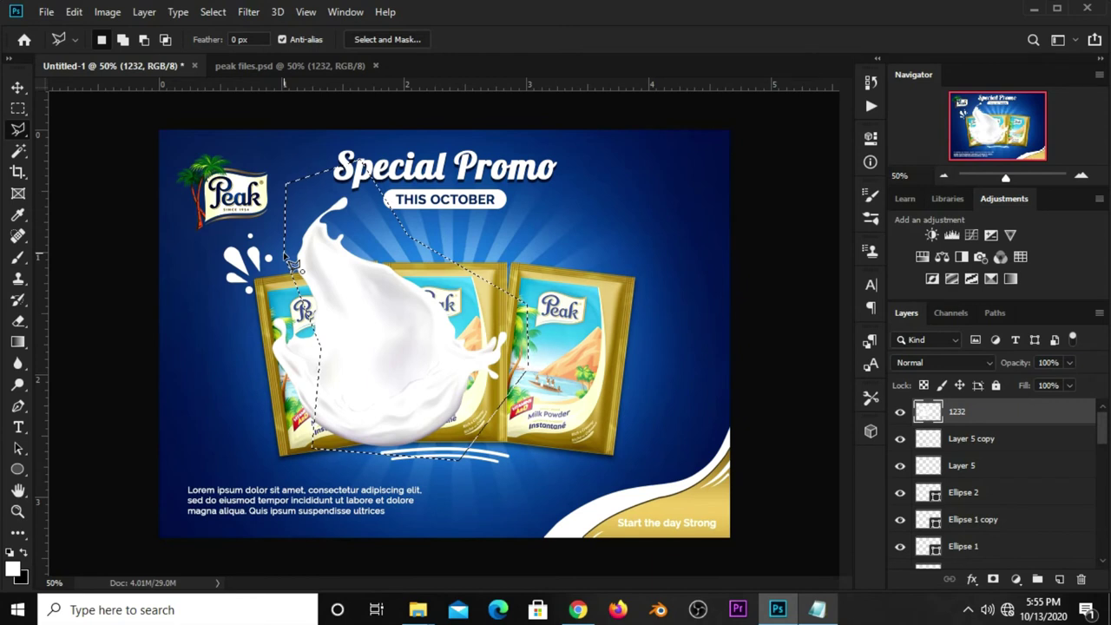
key(Delete)
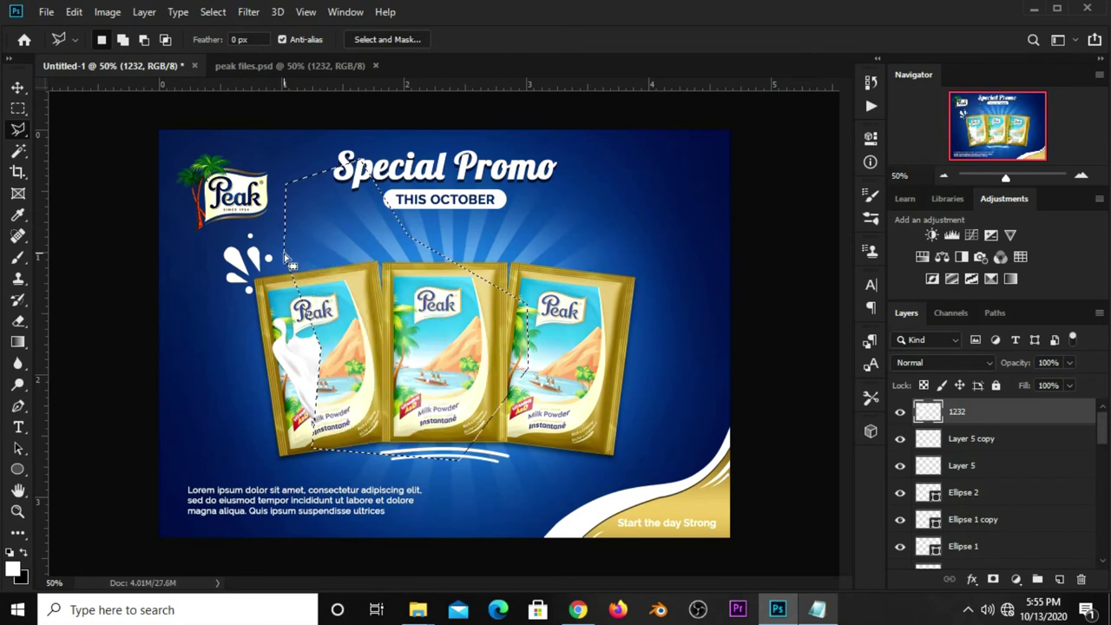
key(ctrl+d)
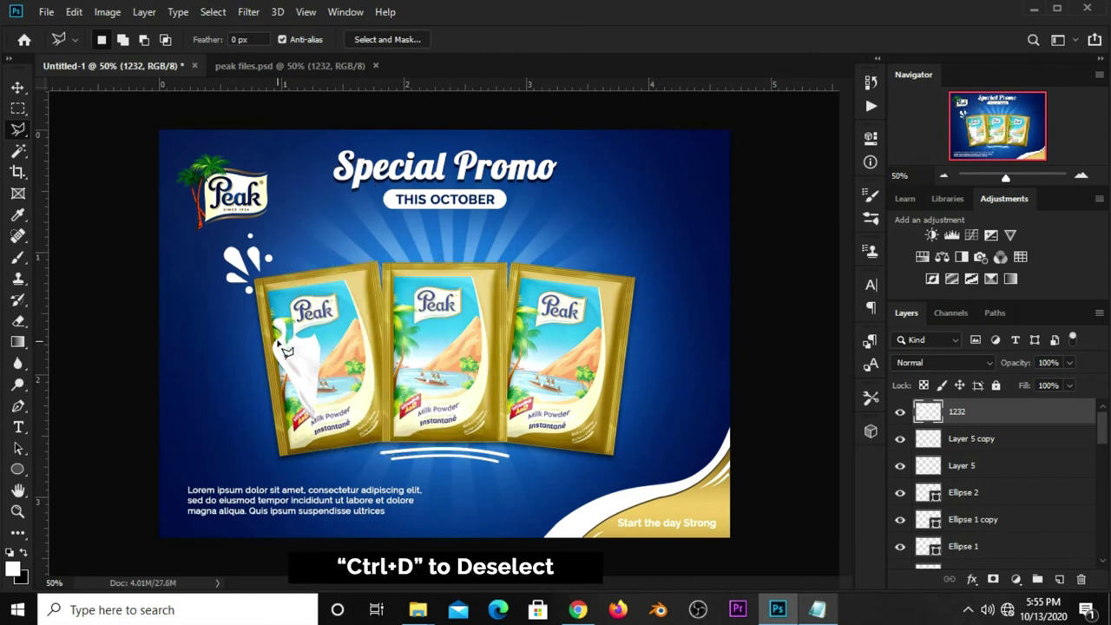
Move the remaining splash piece left and tilt it -24.70° against the first sachet.
key(v)
drag(300, 358, 215, 375)
key(ctrl+t)
drag(227, 286, 212, 320)
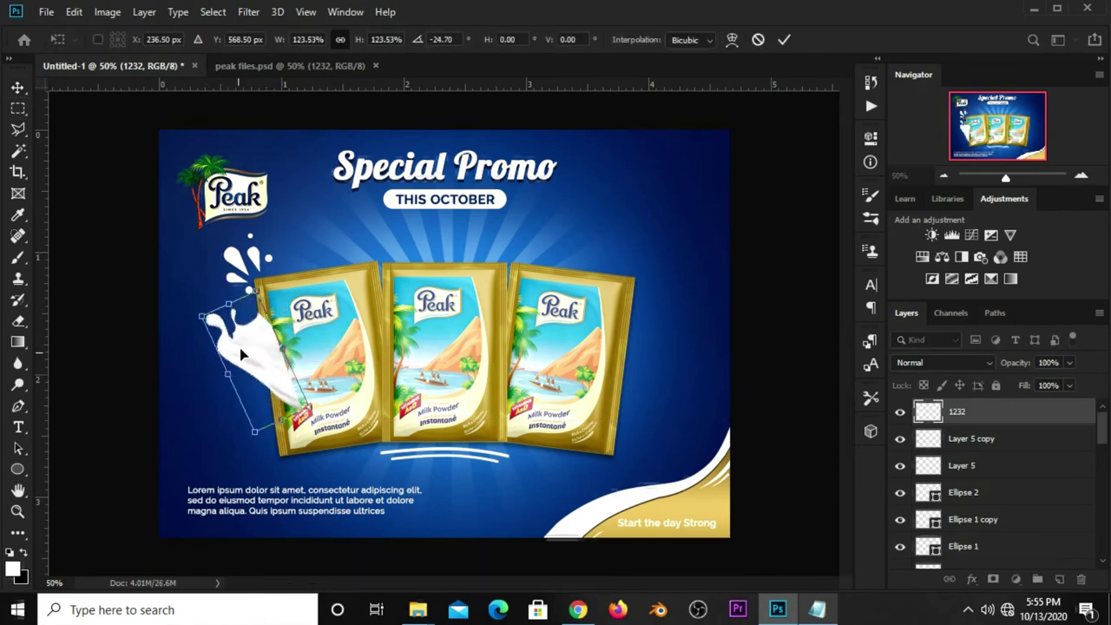
key(Return)
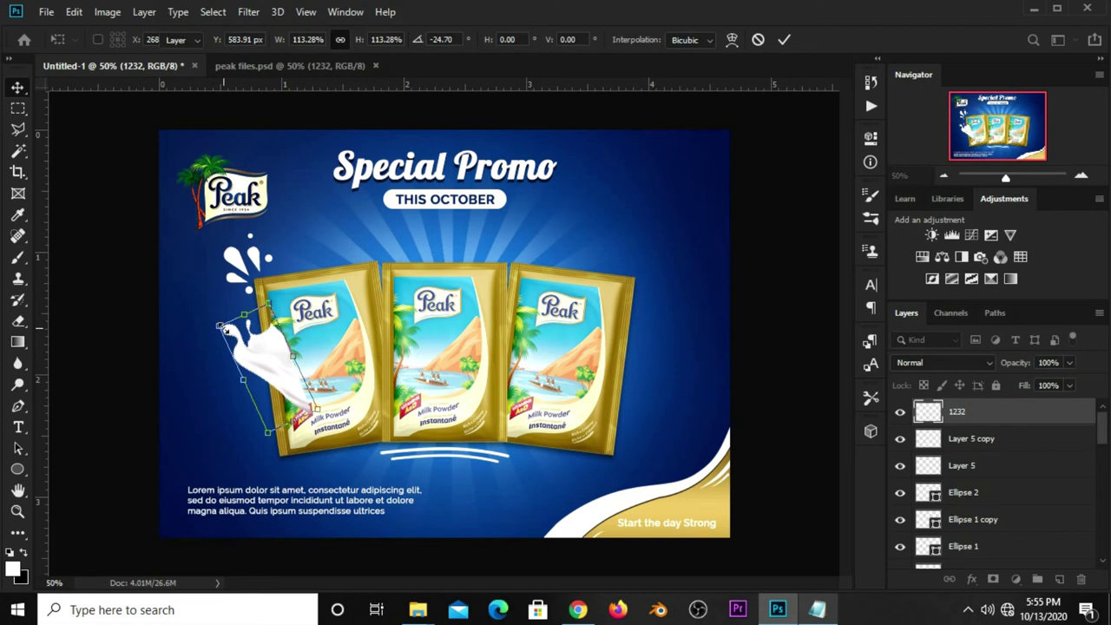
click(108, 399)
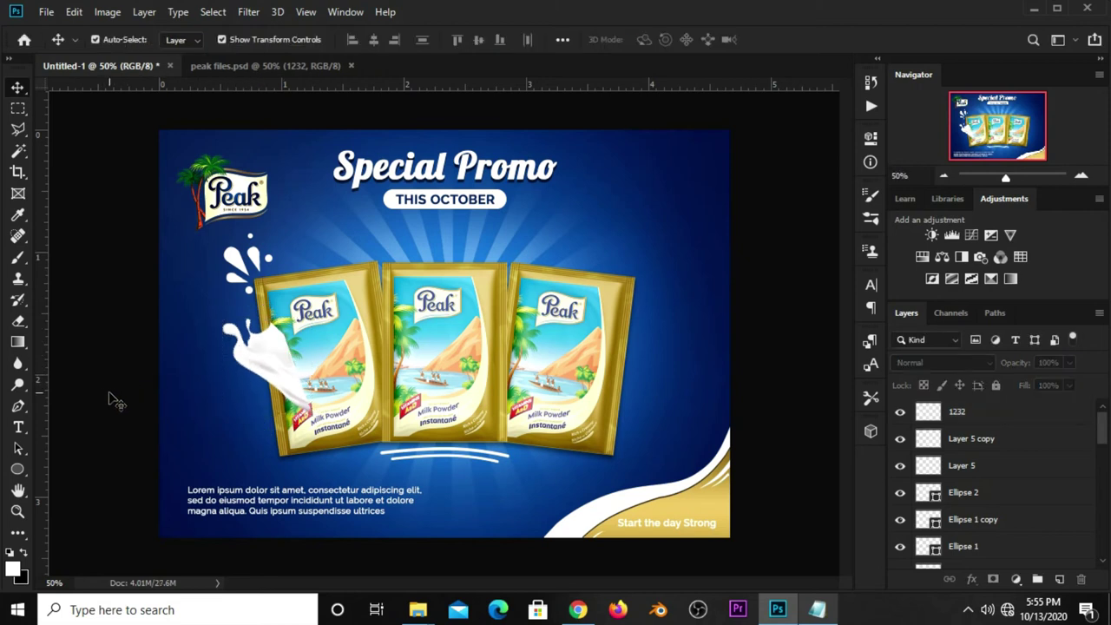
Bring a second 1232 milk splash into the banner, duplicate it and hide the original.
drag(276, 364, 278, 377)
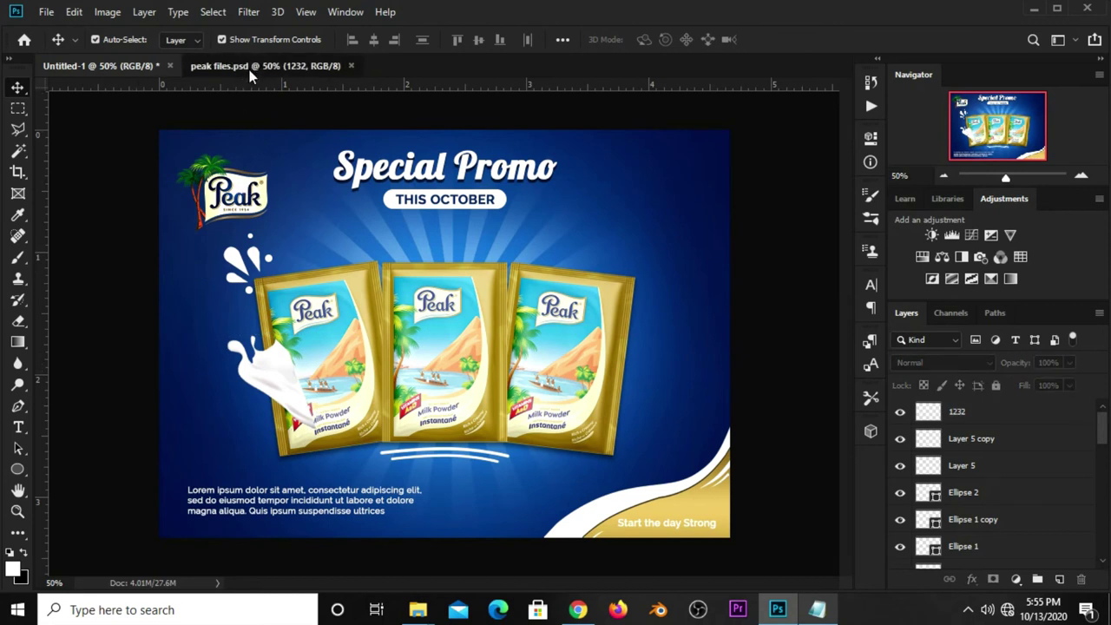
click(249, 67)
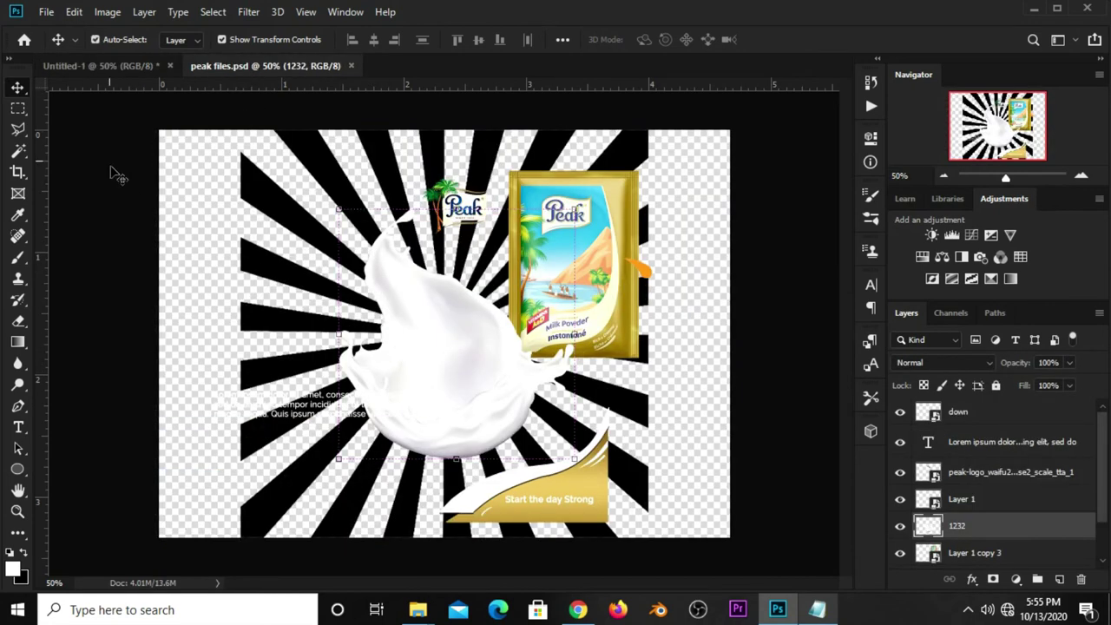
click(107, 69)
drag(165, 140, 426, 362)
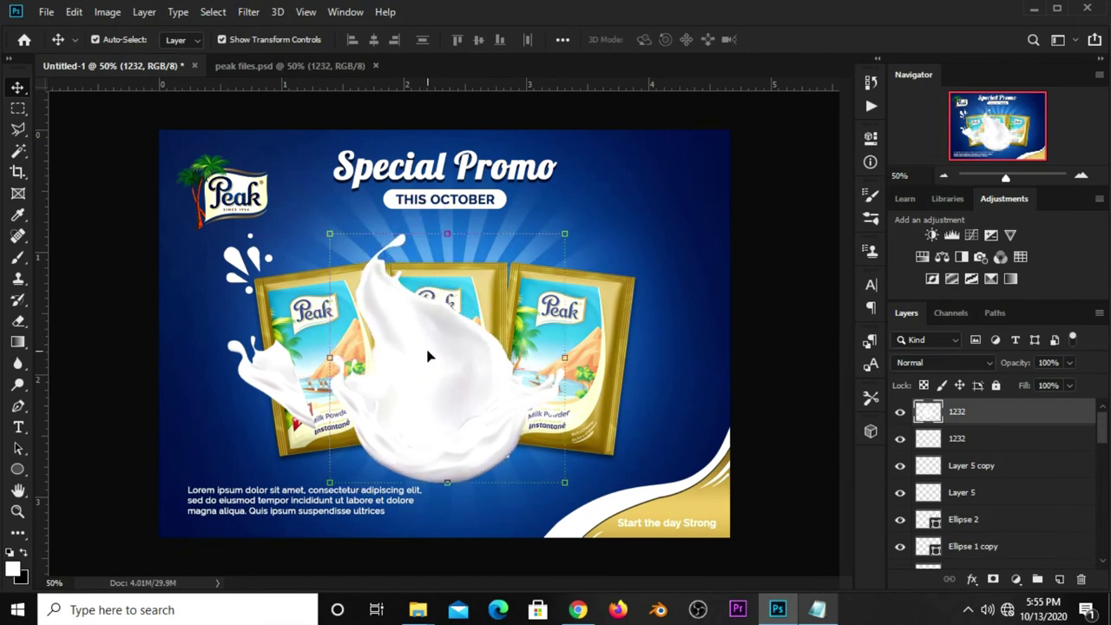
key(ctrl+j)
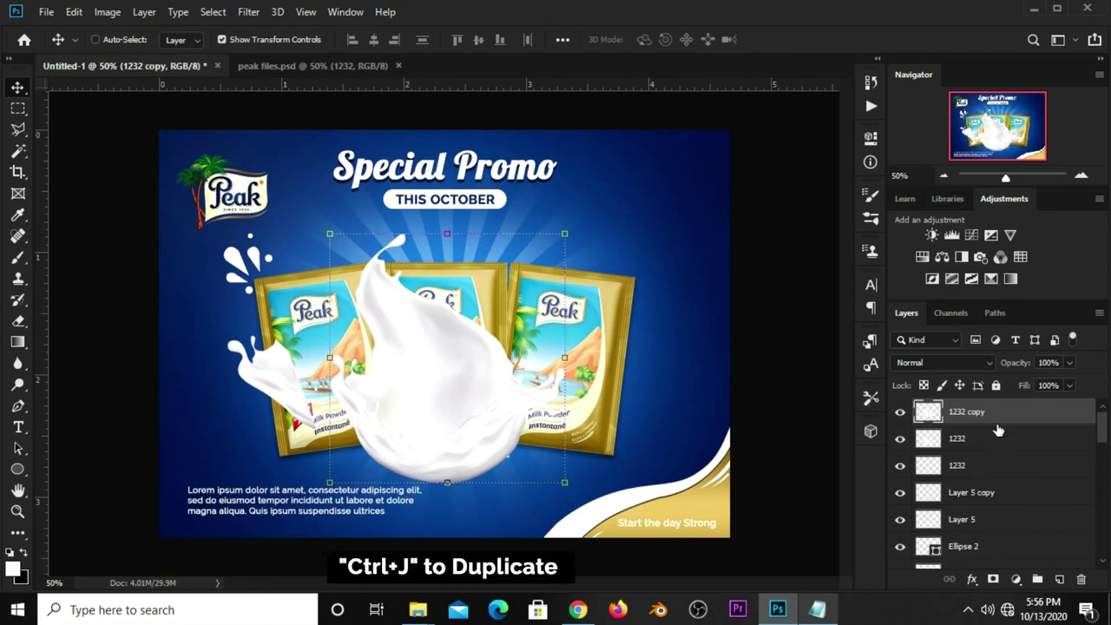
click(900, 439)
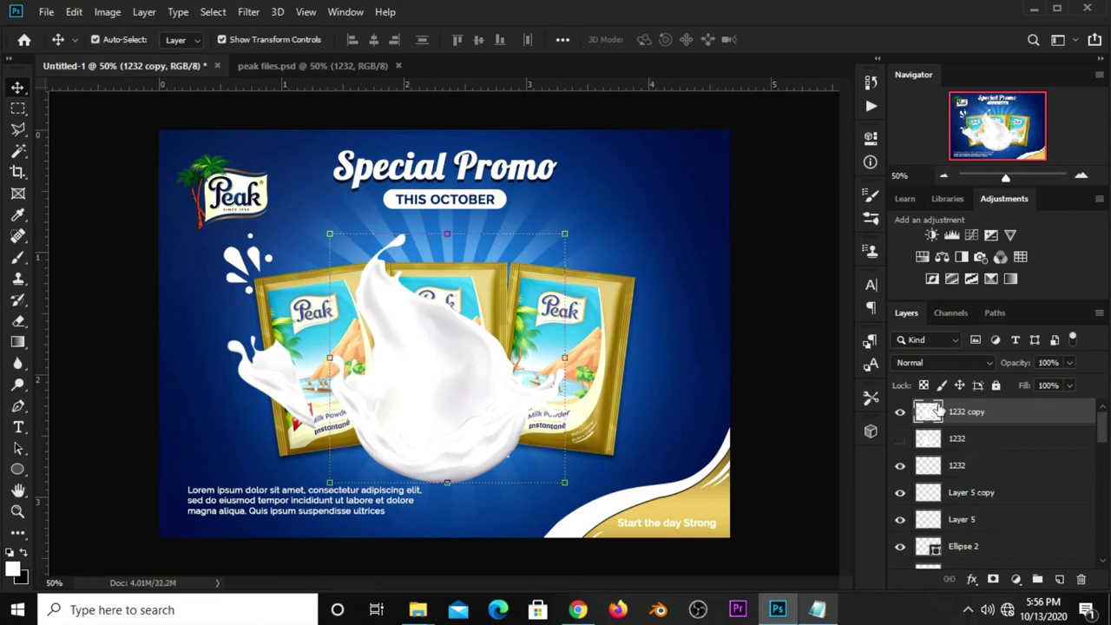
Lasso a small splash piece and paste it as new Layer 6.
click(17, 128)
click(83, 144)
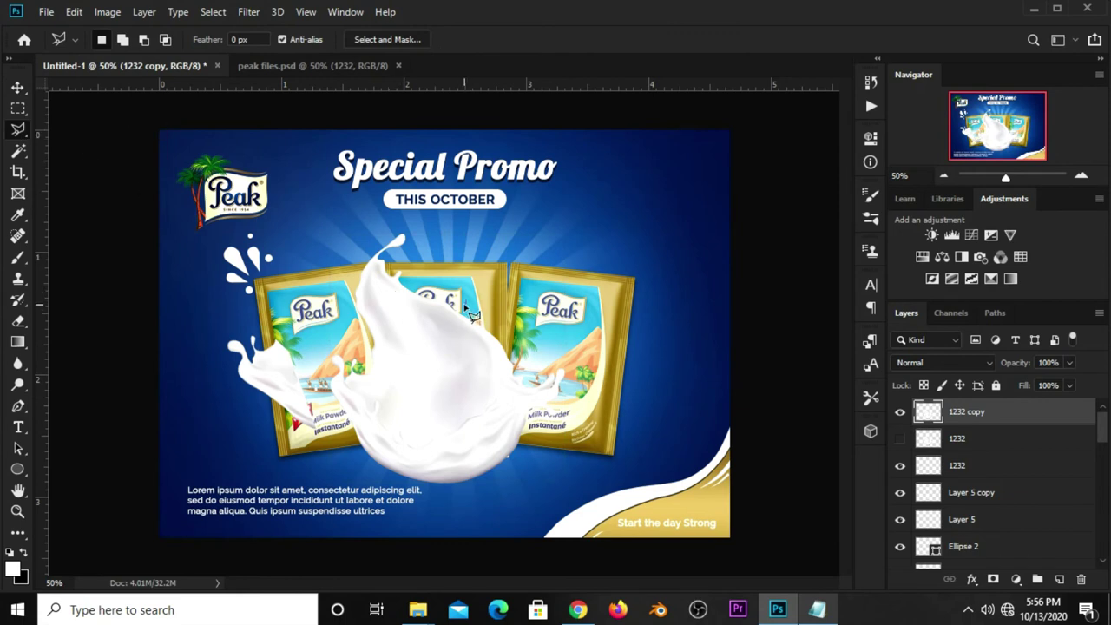
click(351, 323)
click(390, 393)
click(354, 446)
click(314, 427)
click(315, 322)
click(351, 323)
key(ctrl+c)
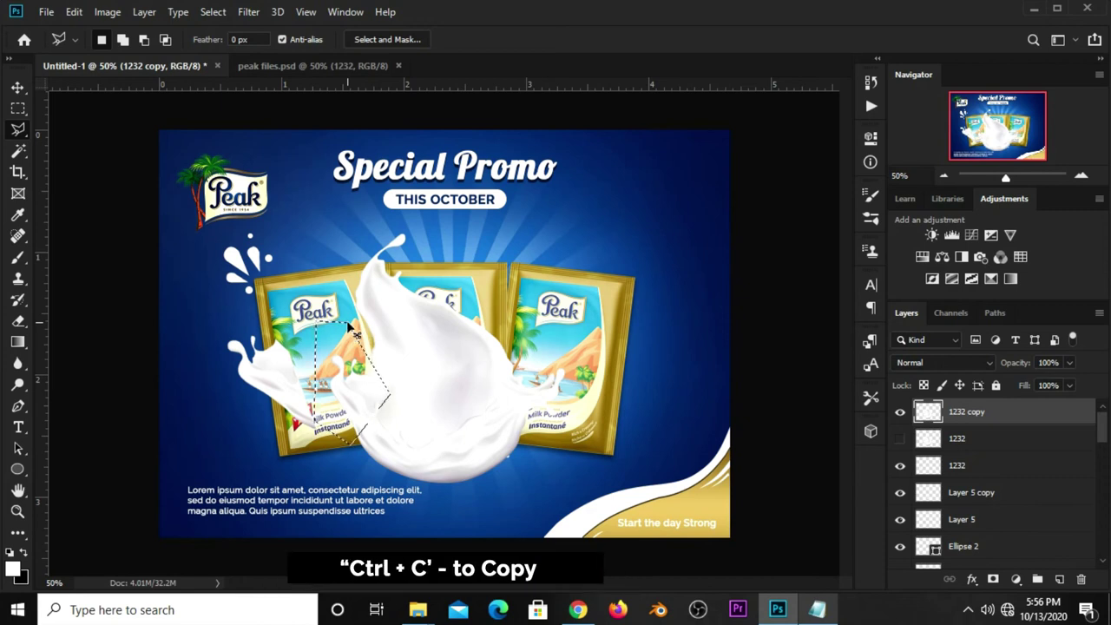
key(ctrl+v)
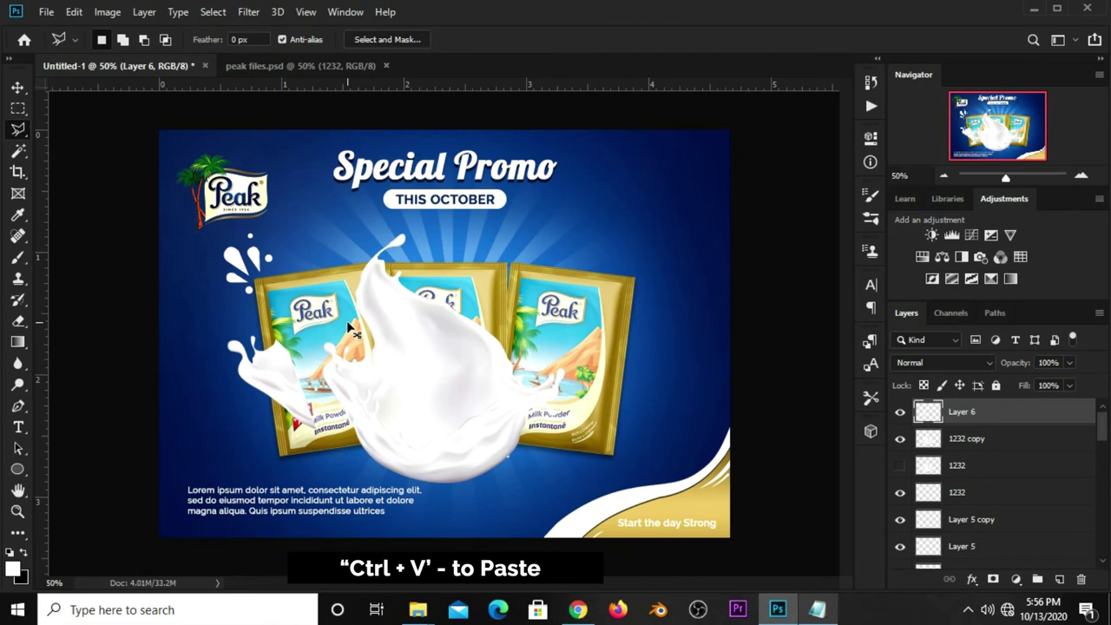
Place the large splash over the right sachets and the small piece atop the sachets.
key(v)
drag(353, 384, 340, 345)
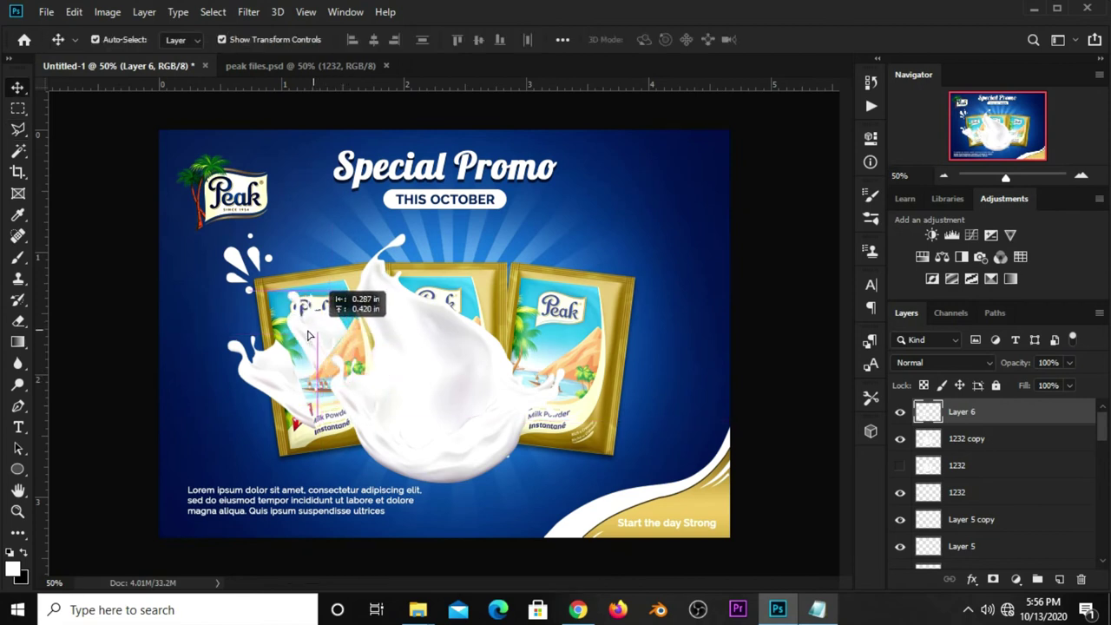
drag(434, 379, 529, 373)
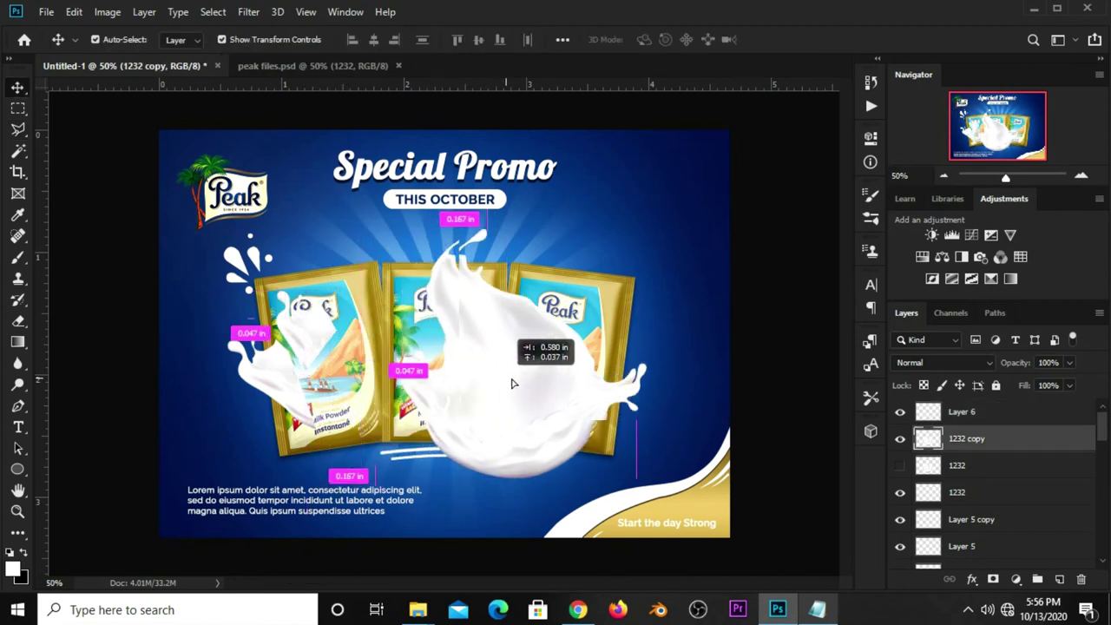
click(297, 330)
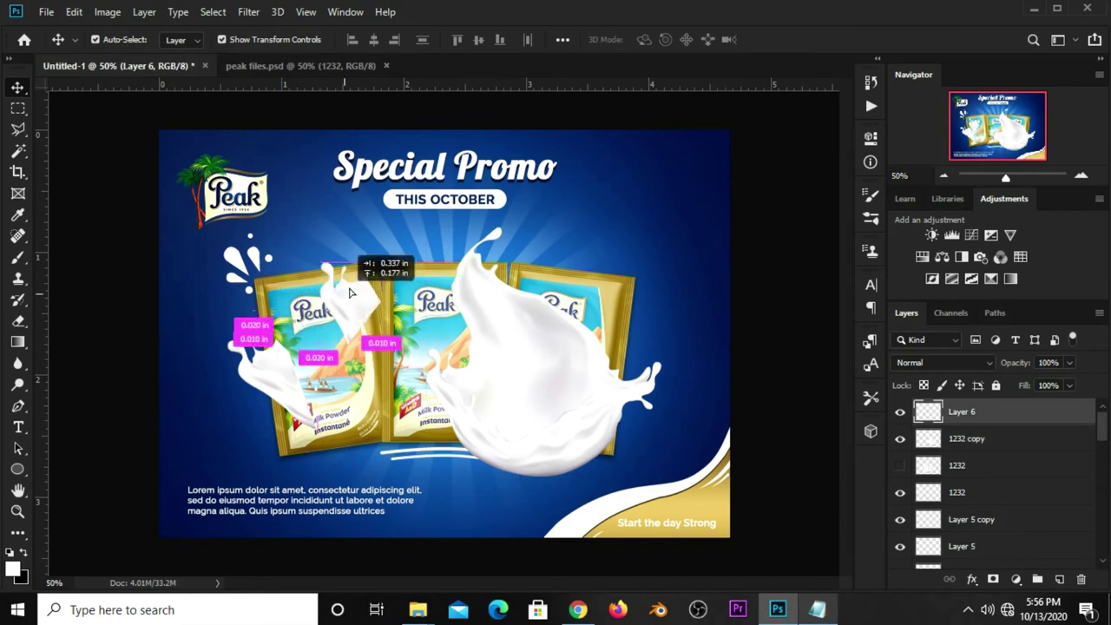
drag(301, 326, 364, 278)
Flip the Layer 6 splash piece and rotate it to about -57.20°.
key(ctrl+t)
right_click(364, 284)
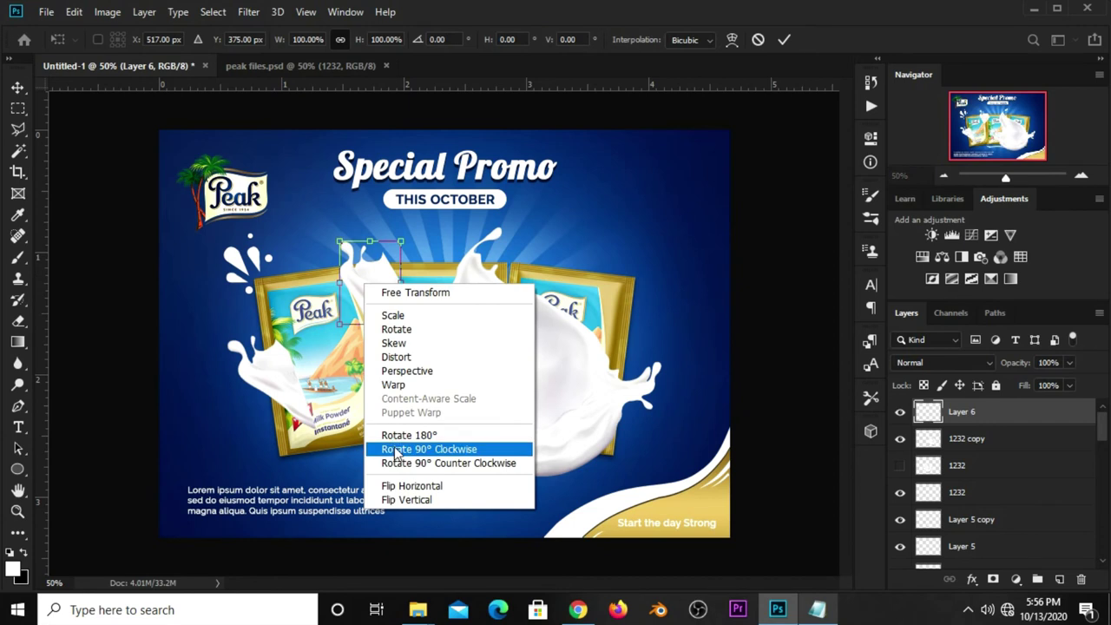
click(403, 486)
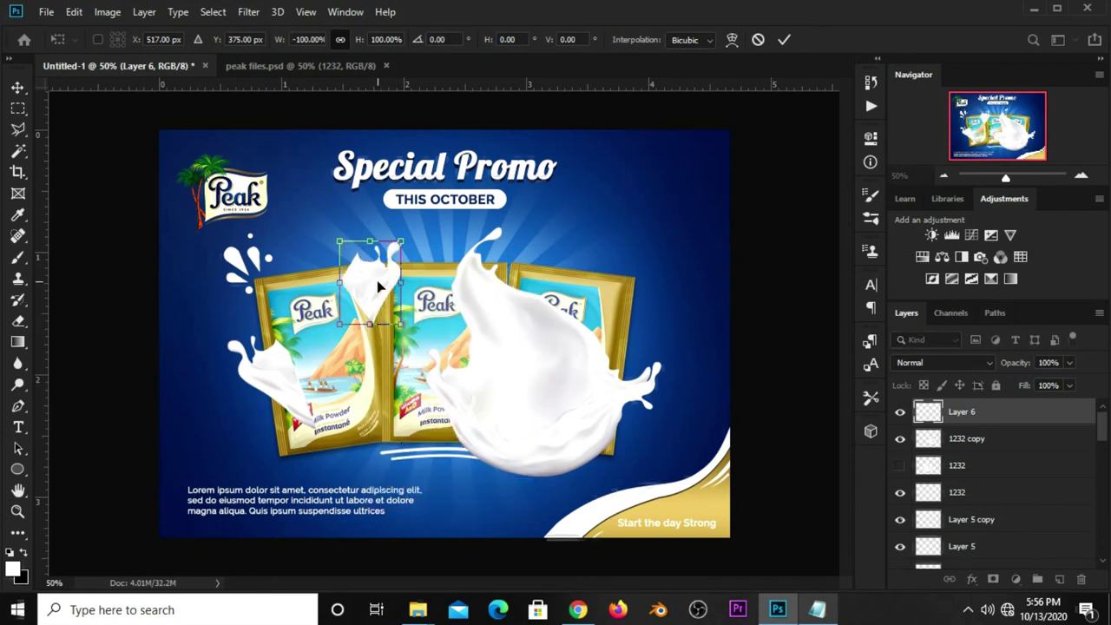
drag(419, 256, 374, 206)
key(Return)
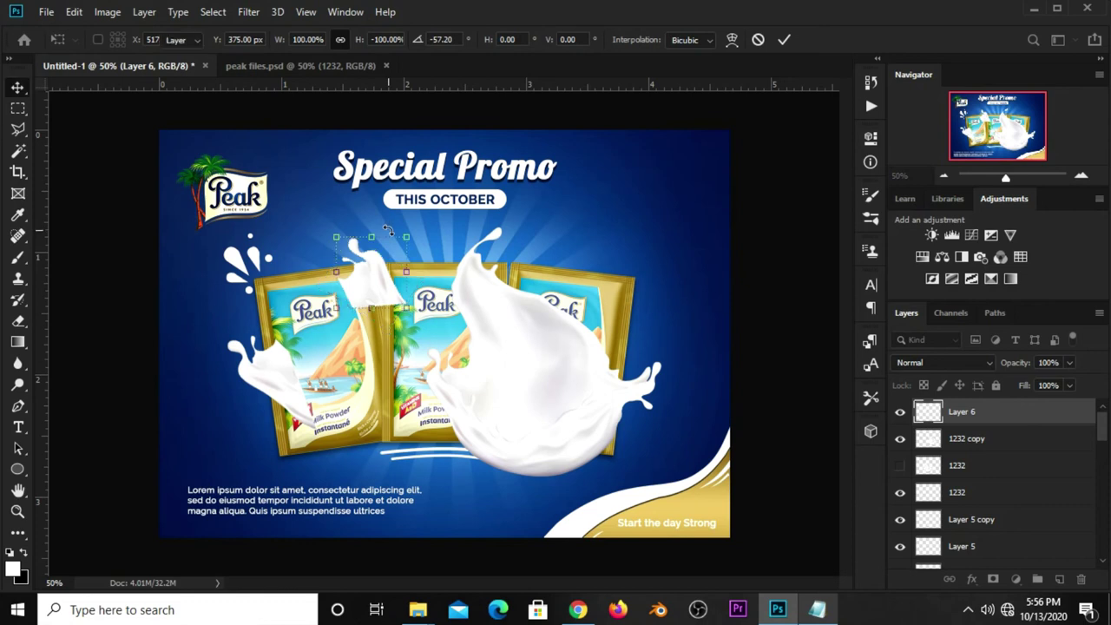
click(520, 373)
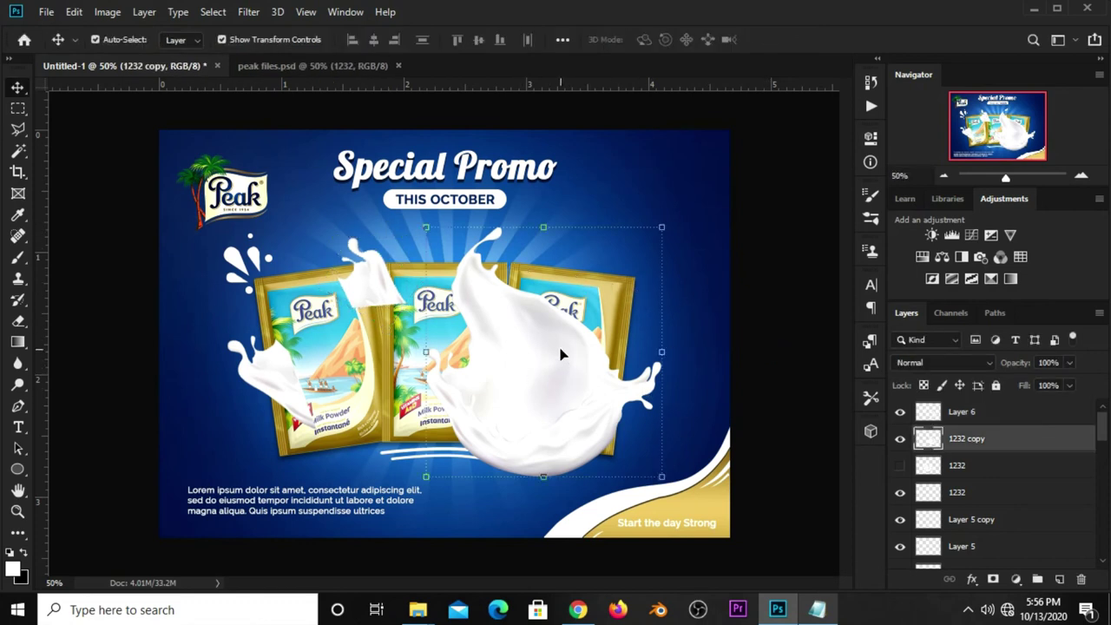
Trim the large 1232 copy splash by lassoing and deleting its unwanted part.
right_click(14, 135)
click(82, 144)
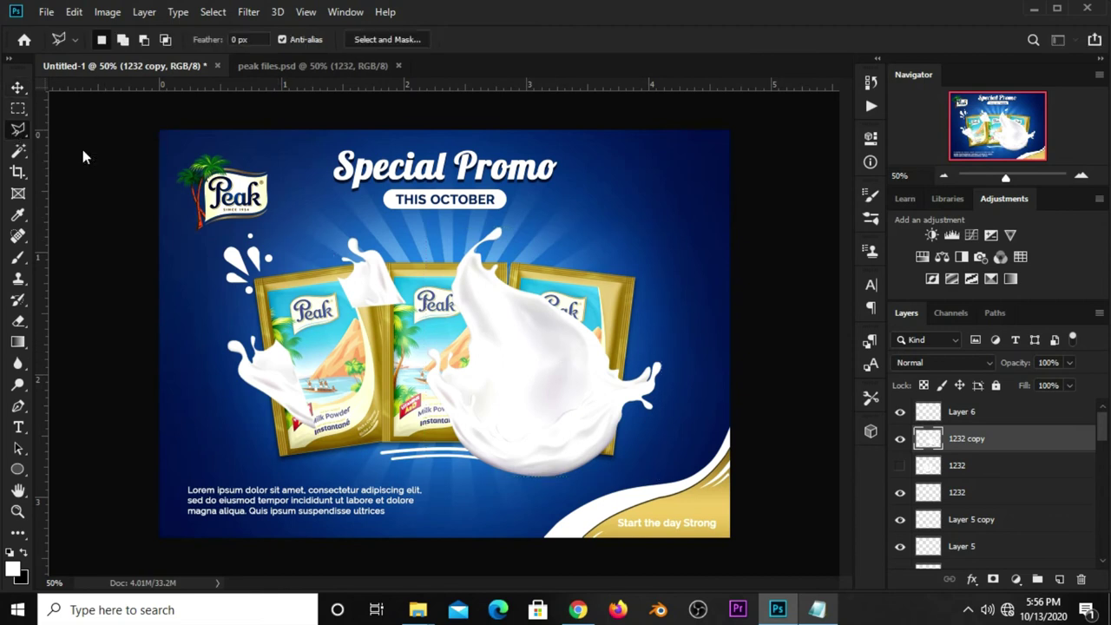
click(424, 314)
click(591, 274)
click(529, 510)
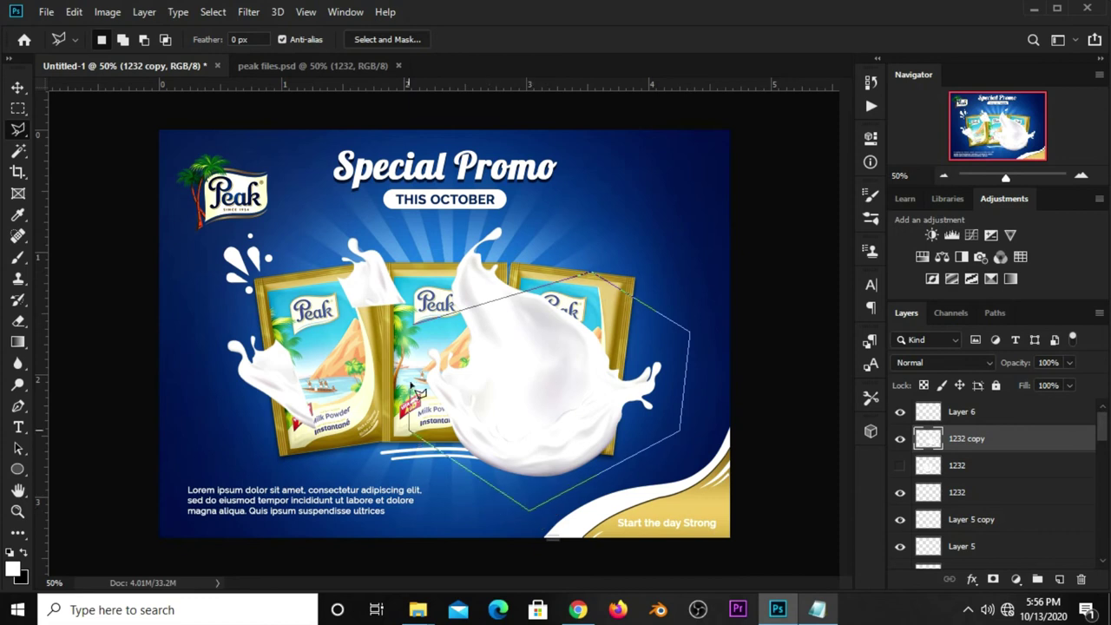
click(408, 431)
click(416, 330)
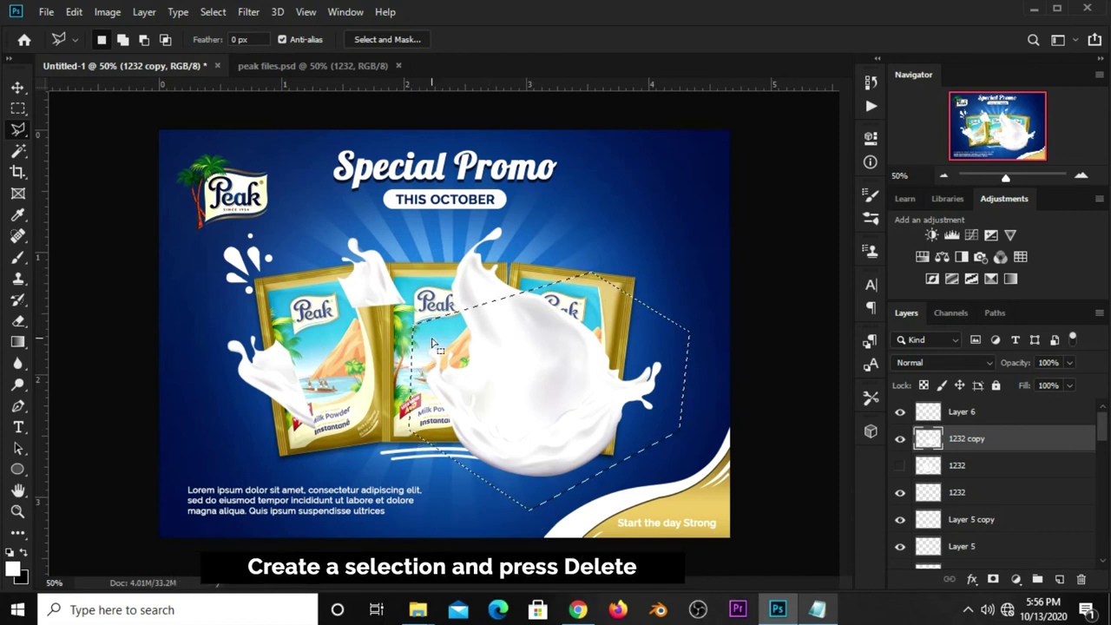
key(Delete)
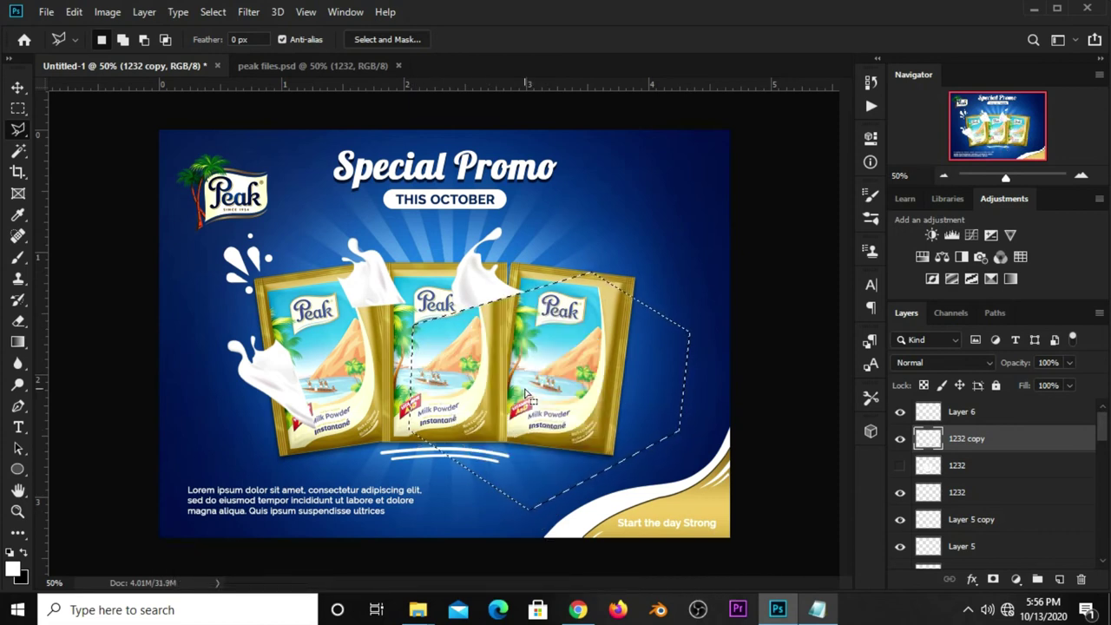
key(ctrl+d)
Rotate the trimmed splash 32.69° and perch it atop the third sachet.
key(v)
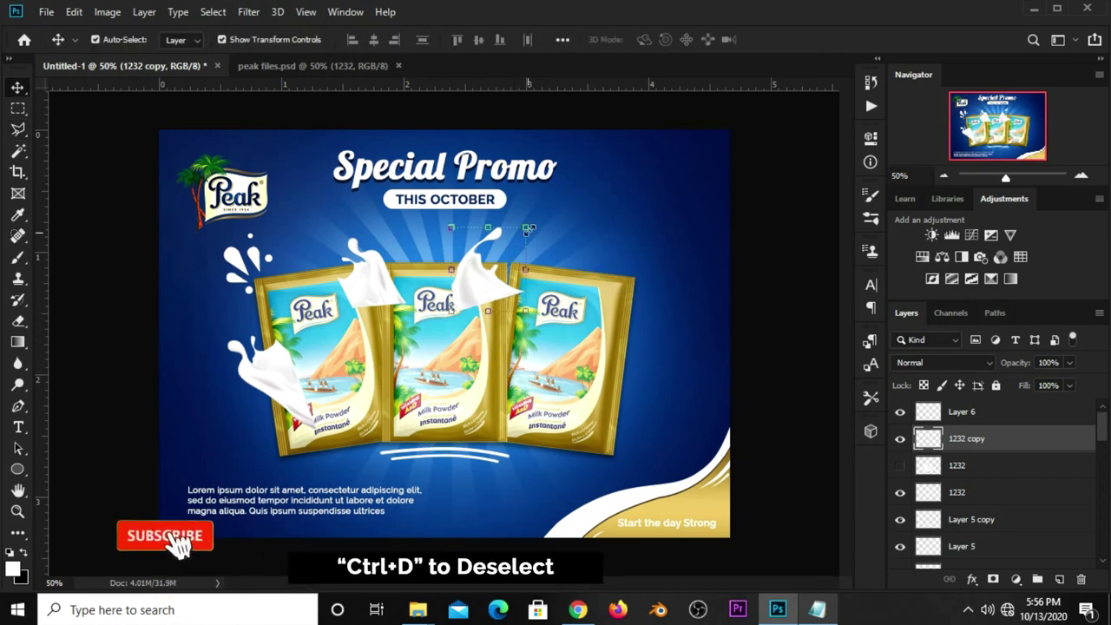
key(ctrl+t)
mouse_move(542, 228)
mouse_down()
mouse_move(486, 256)
mouse_move(574, 295)
mouse_up()
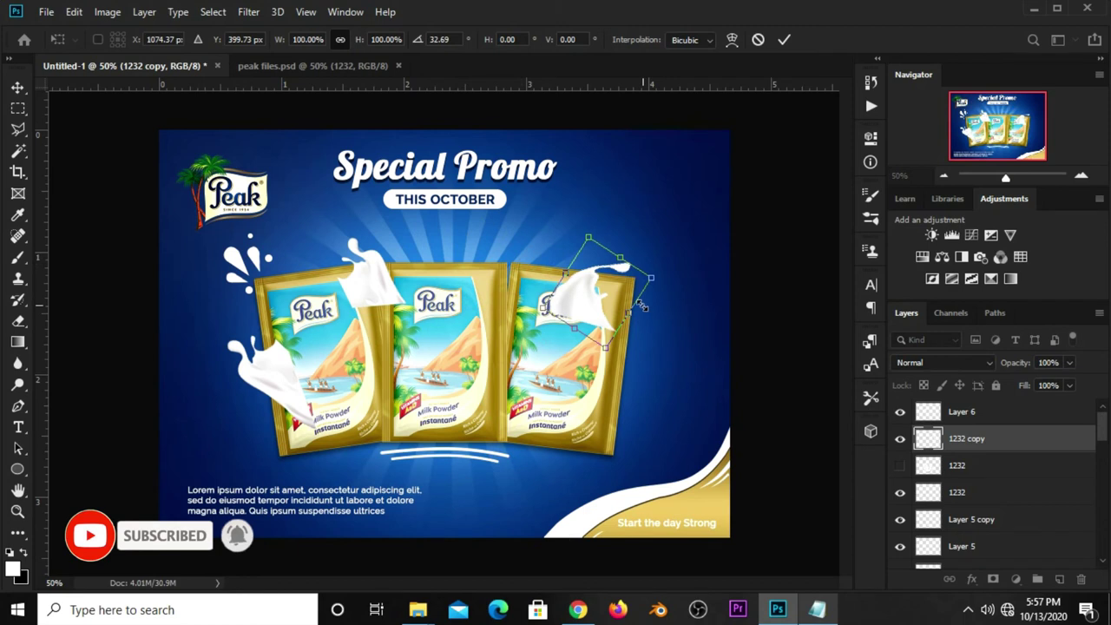
key(Return)
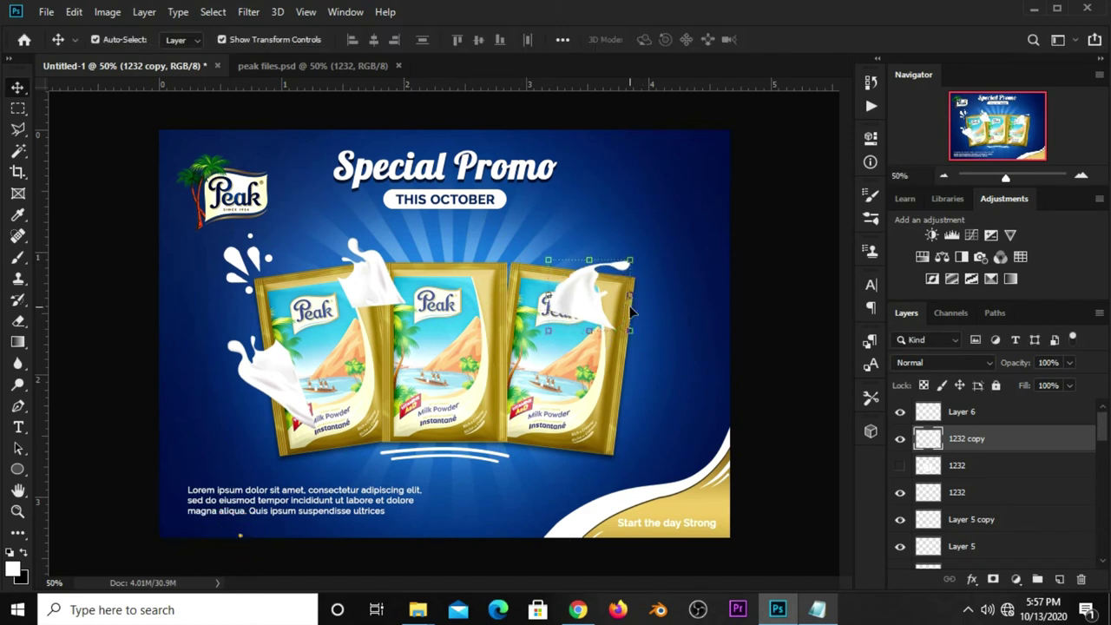
Group 1232, 1232 copy and Layer 6 as Group 3, moved beneath the sachets.
click(957, 492)
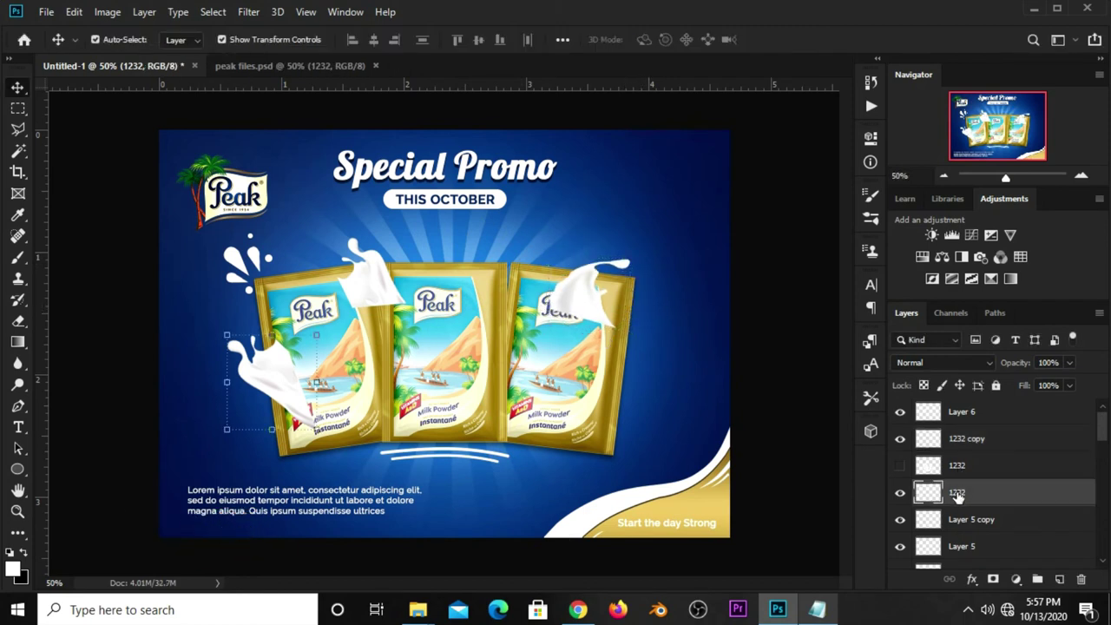
ctrl+click(972, 440)
ctrl+click(974, 413)
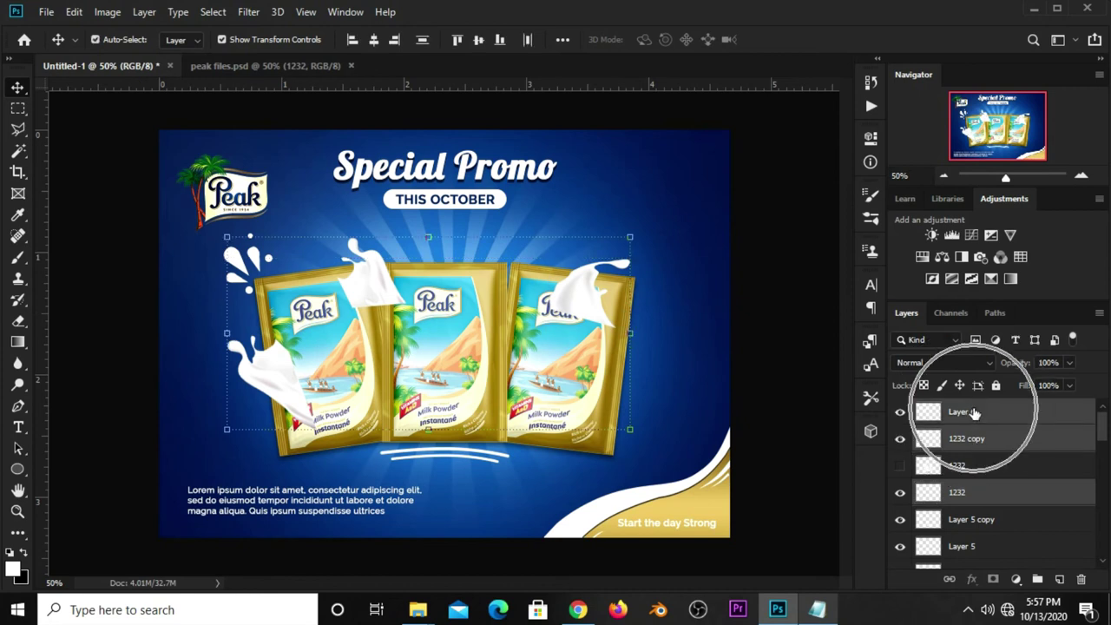
key(ctrl+g)
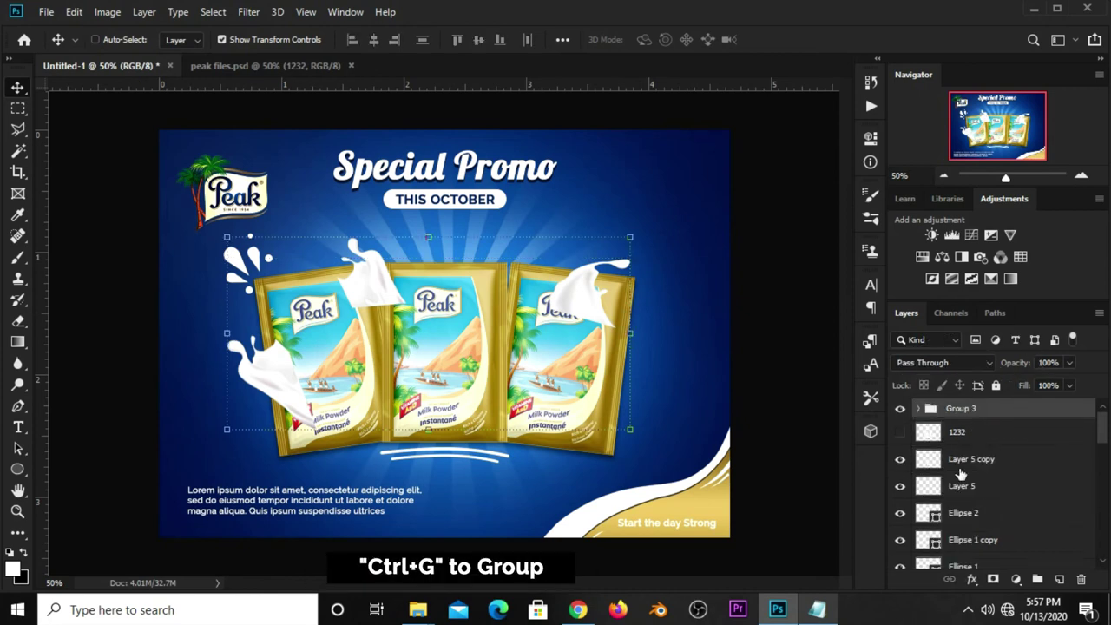
click(899, 410)
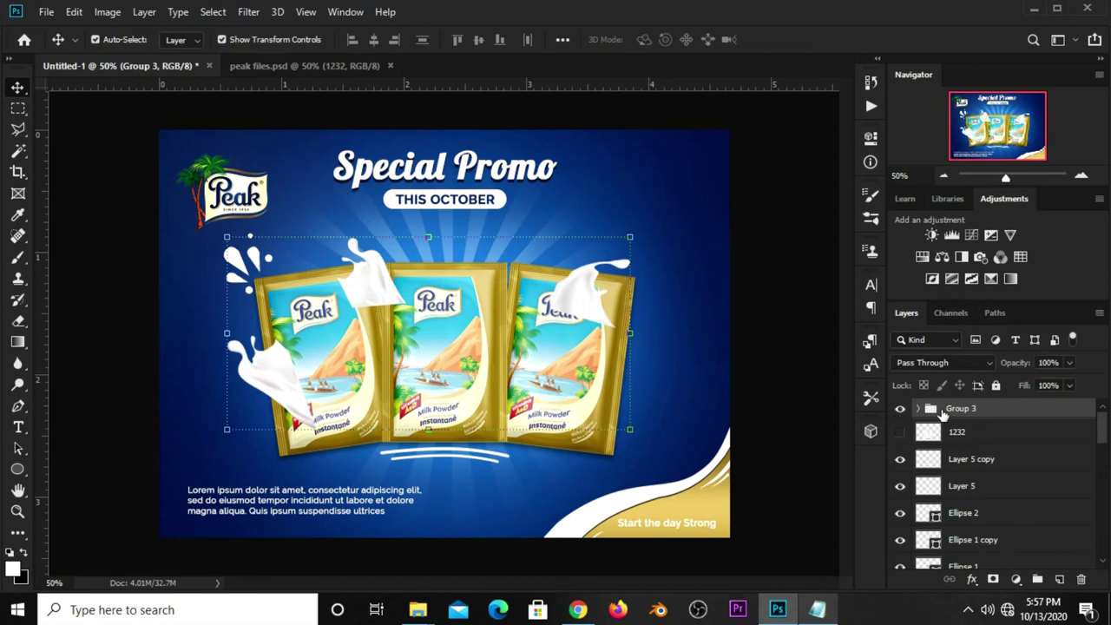
mouse_move(959, 409)
mouse_down()
mouse_move(963, 601)
mouse_move(965, 408)
mouse_up()
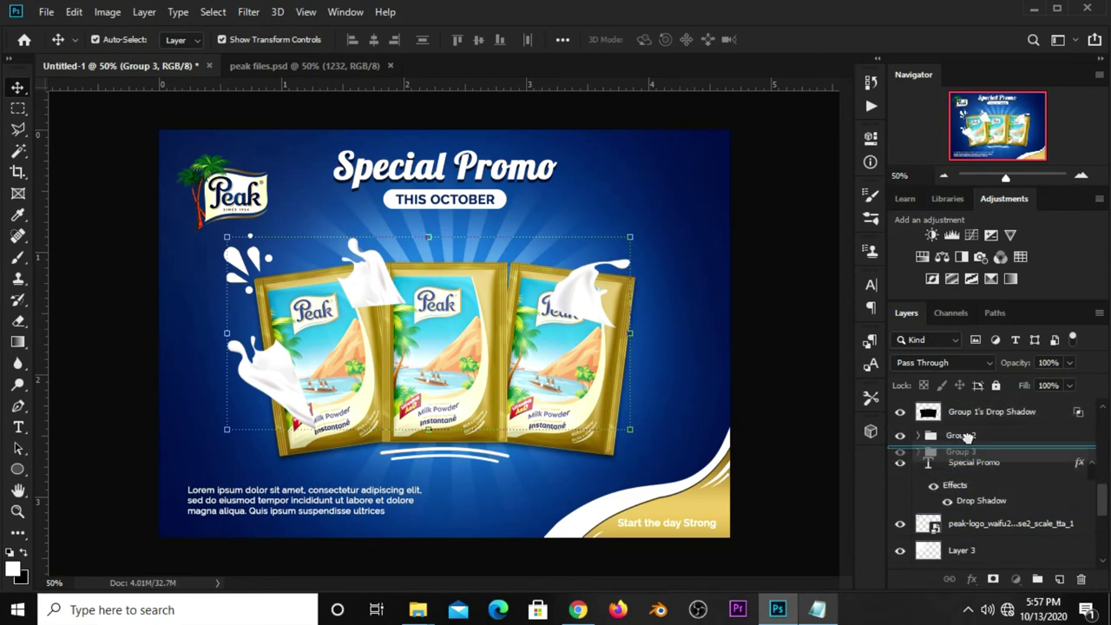
drag(966, 408, 969, 423)
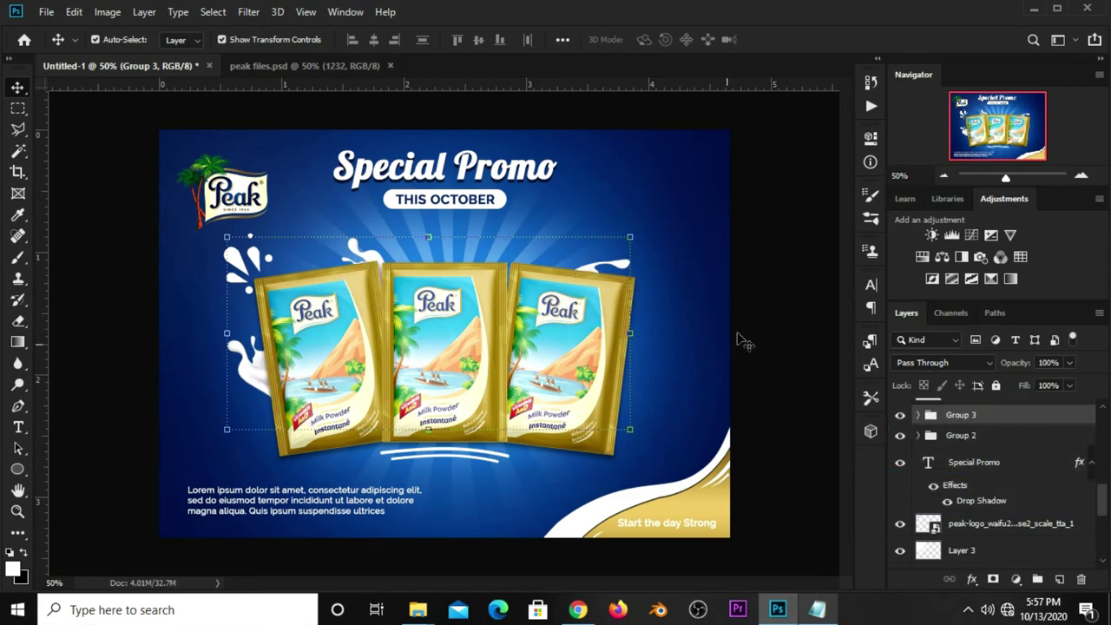
click(751, 310)
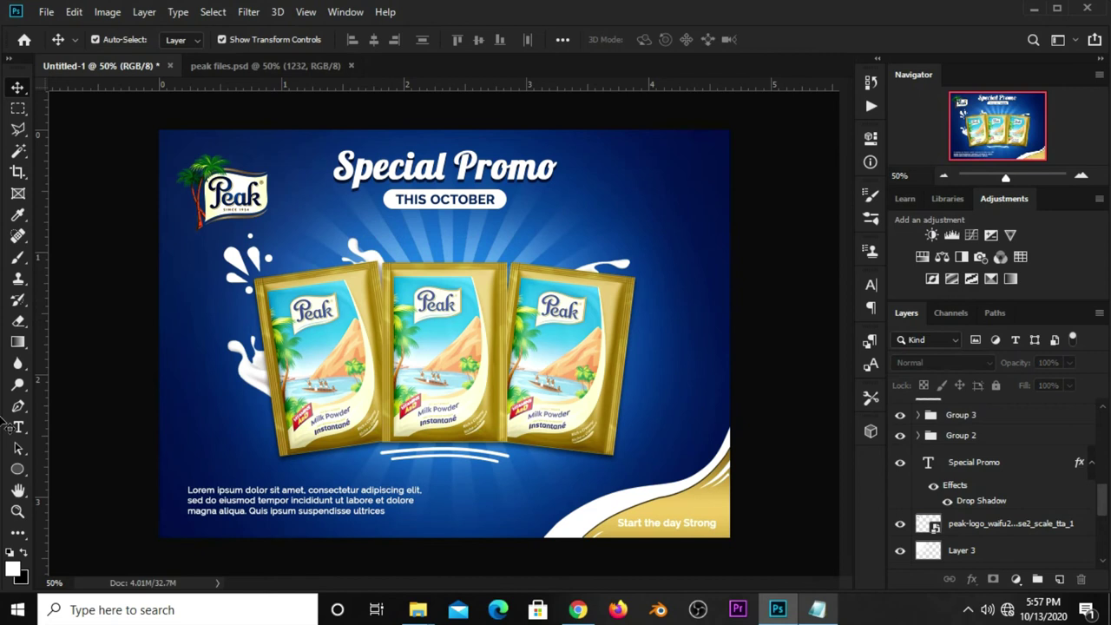
Draw a white rectangle near the banner's top-right corner with the Rectangle Tool.
click(17, 468)
right_click(33, 470)
click(69, 473)
drag(629, 109, 708, 229)
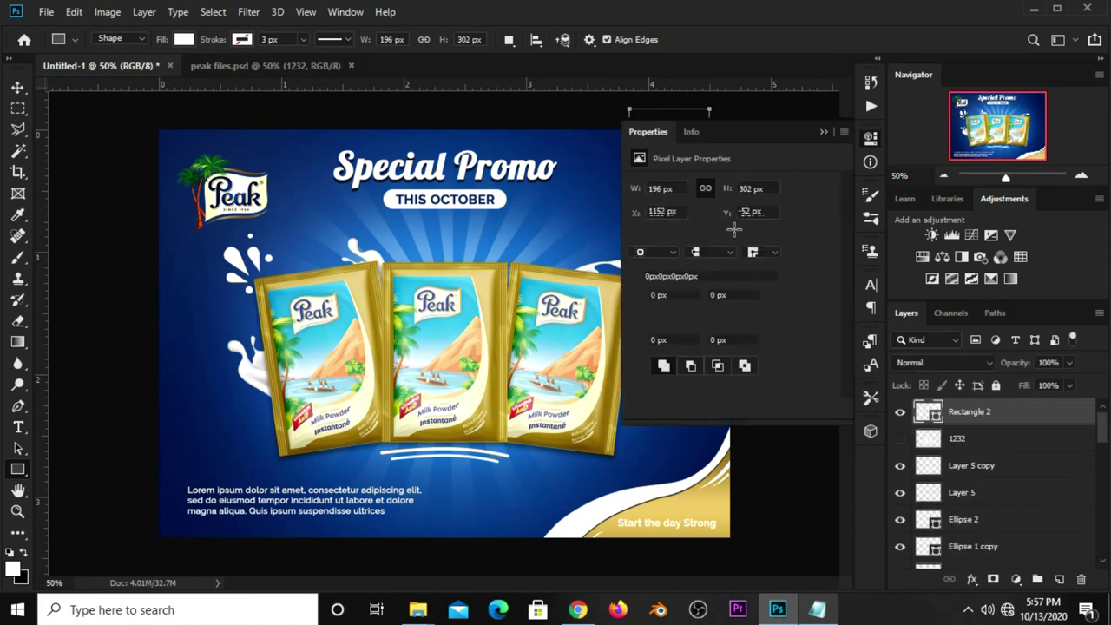
click(826, 132)
key(v)
drag(673, 173, 665, 167)
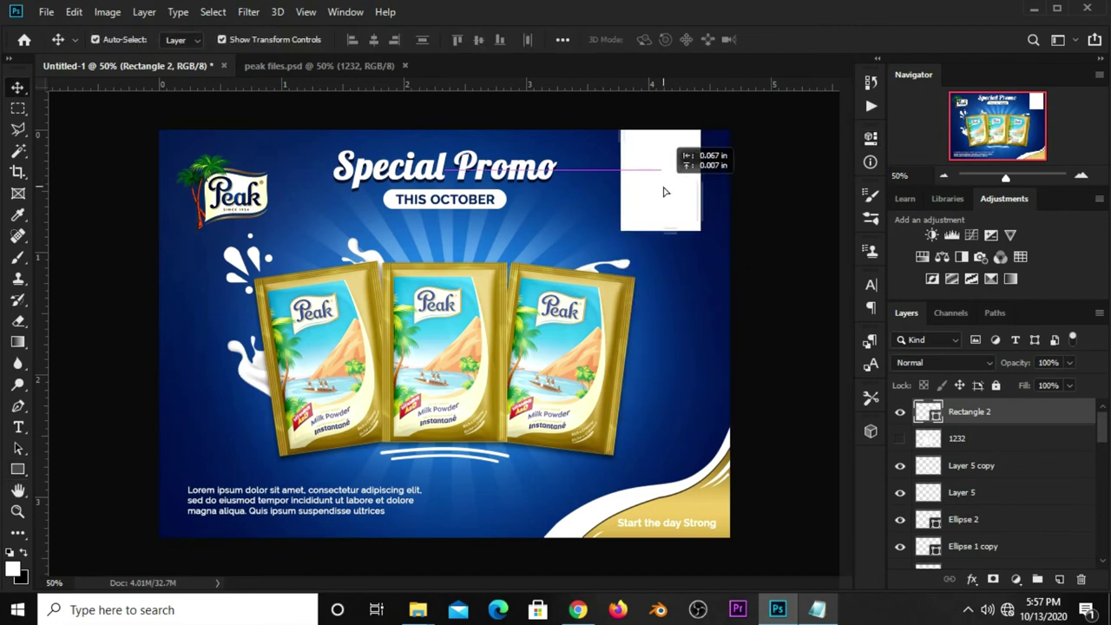
Warp the rectangle's bottom edge into a wave and move the ribbon against the top edge.
key(ctrl+t)
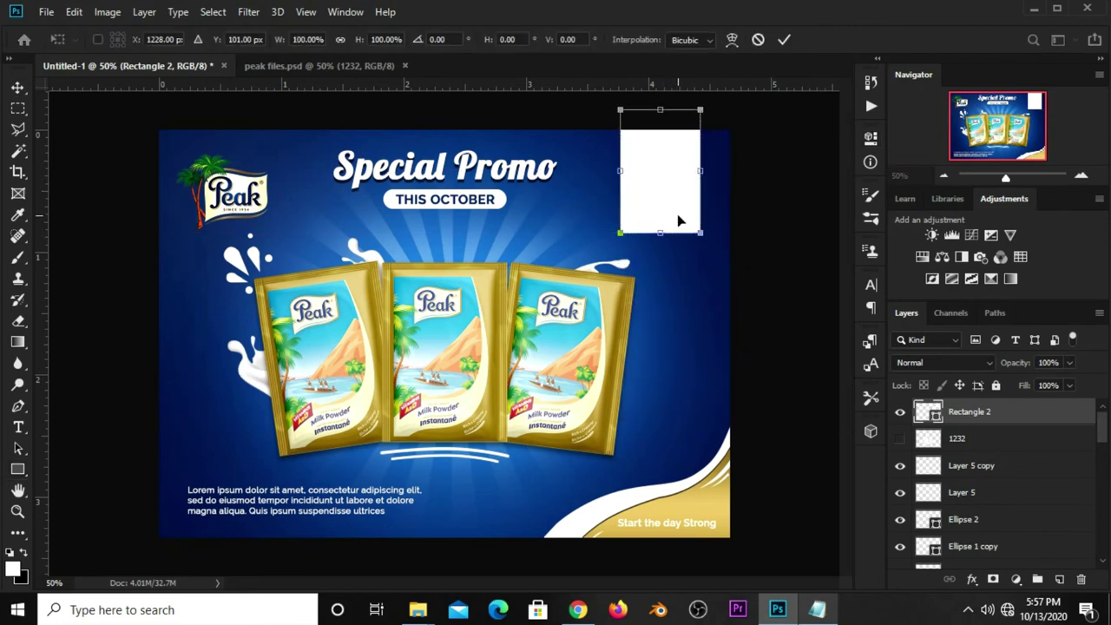
right_click(676, 219)
click(701, 318)
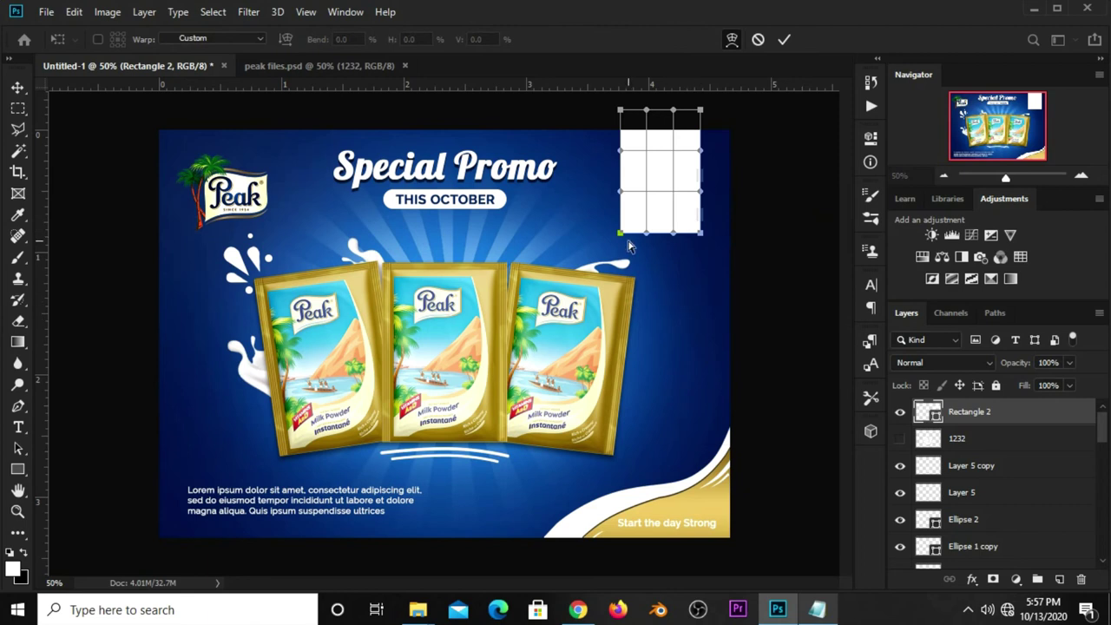
mouse_move(645, 239)
mouse_down()
mouse_move(639, 215)
mouse_move(622, 223)
mouse_up()
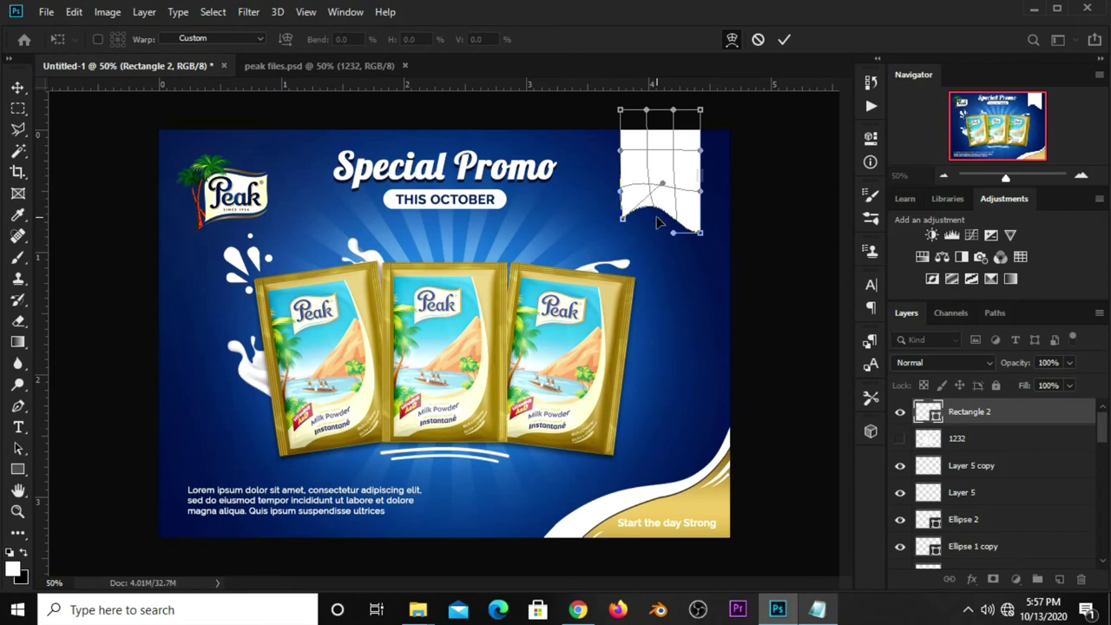
click(784, 39)
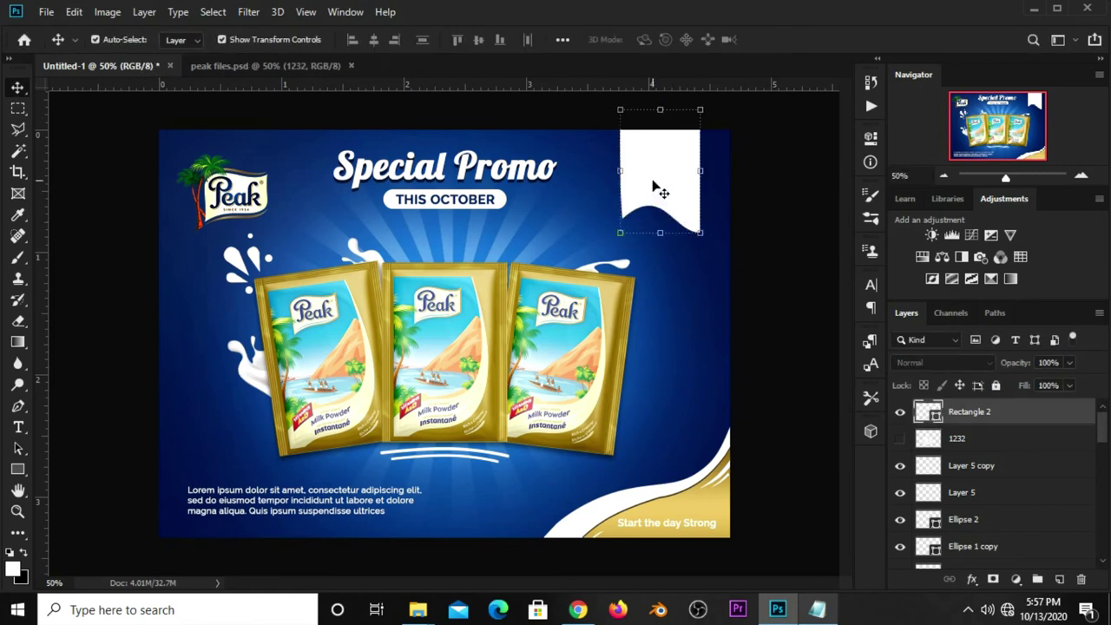
drag(675, 175, 686, 180)
Add a Gradient Overlay to the ribbon and set its left stop to dark gold b89a46.
click(971, 578)
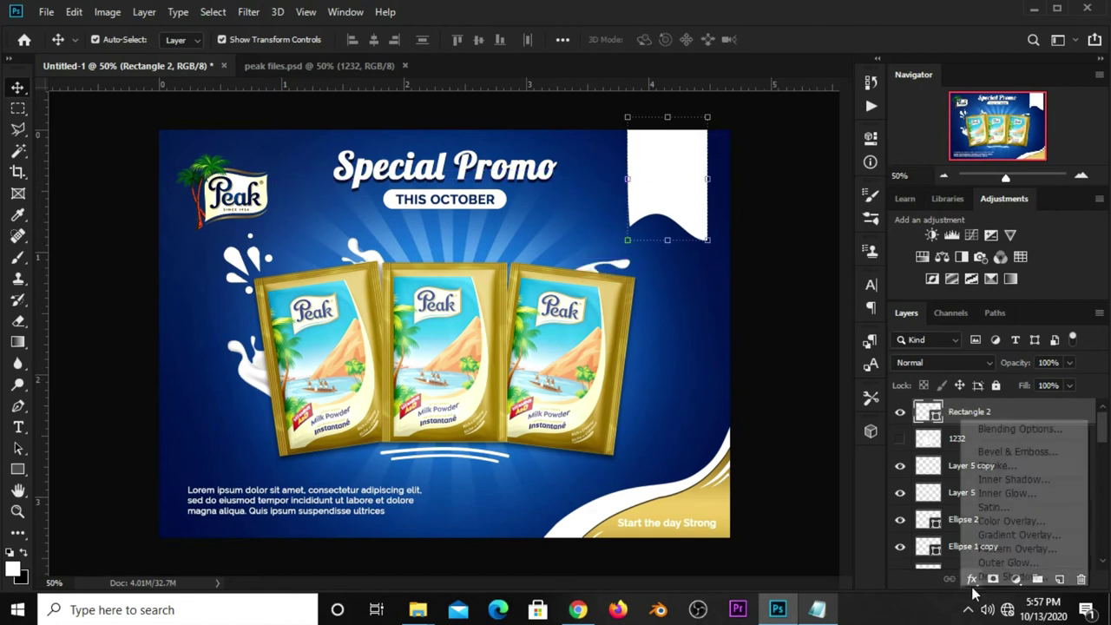
click(997, 536)
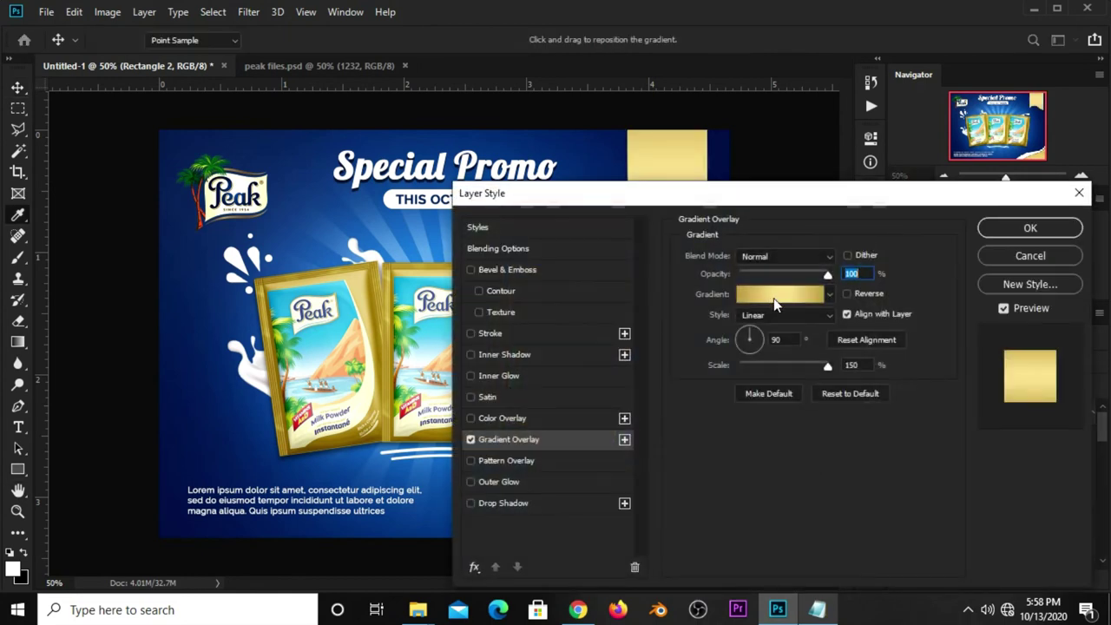
click(773, 298)
click(399, 474)
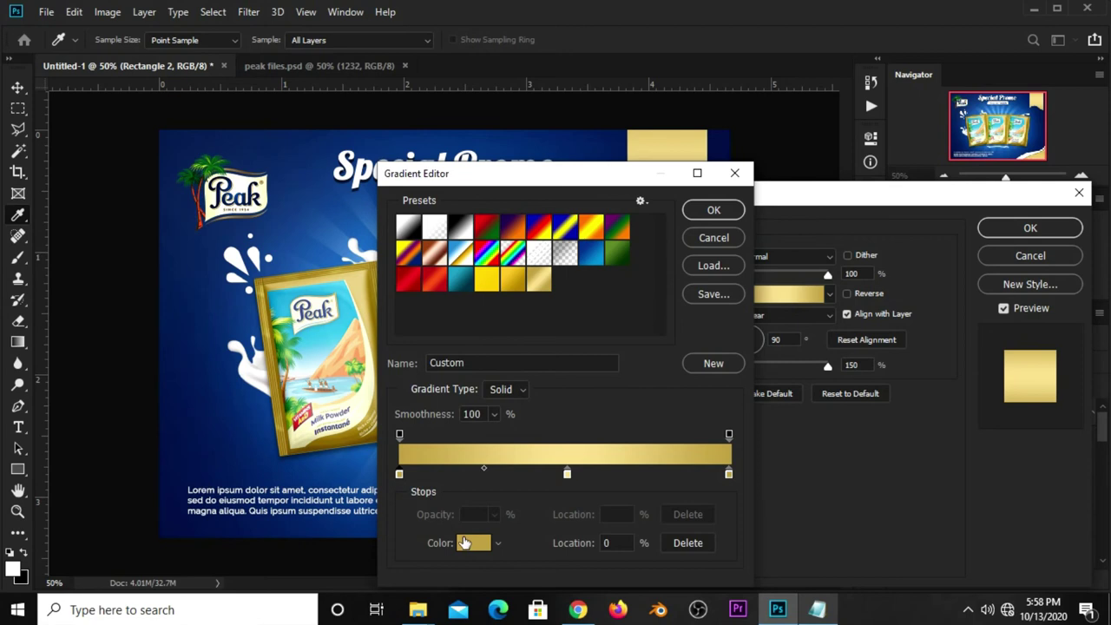
click(464, 541)
click(778, 309)
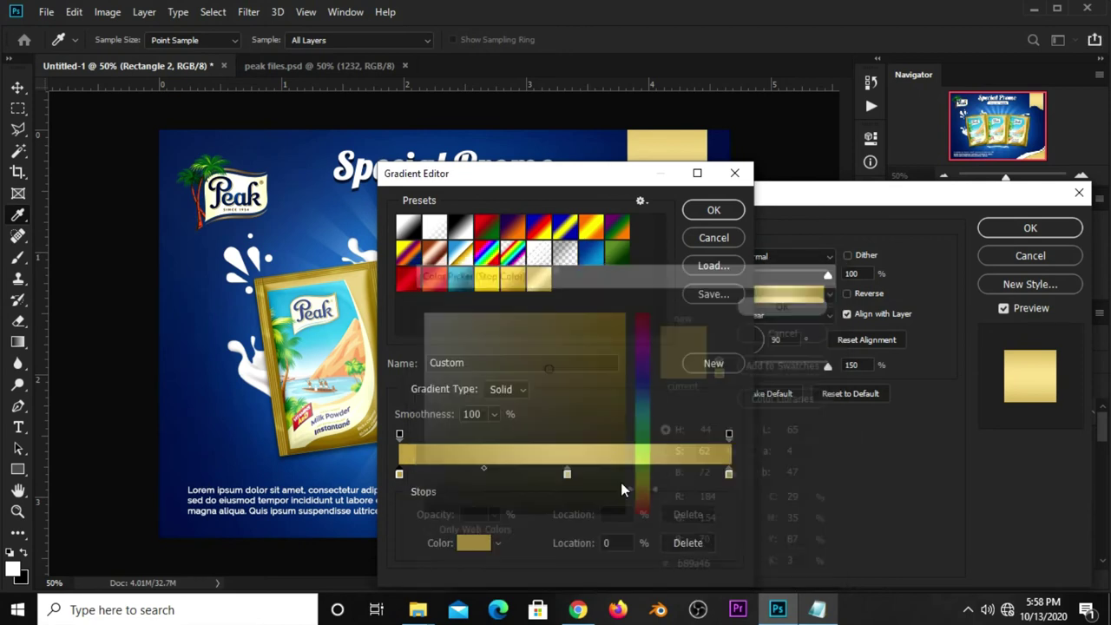
Set the middle stop to light gold ead28a and the right stop to b89a46, then apply.
click(475, 544)
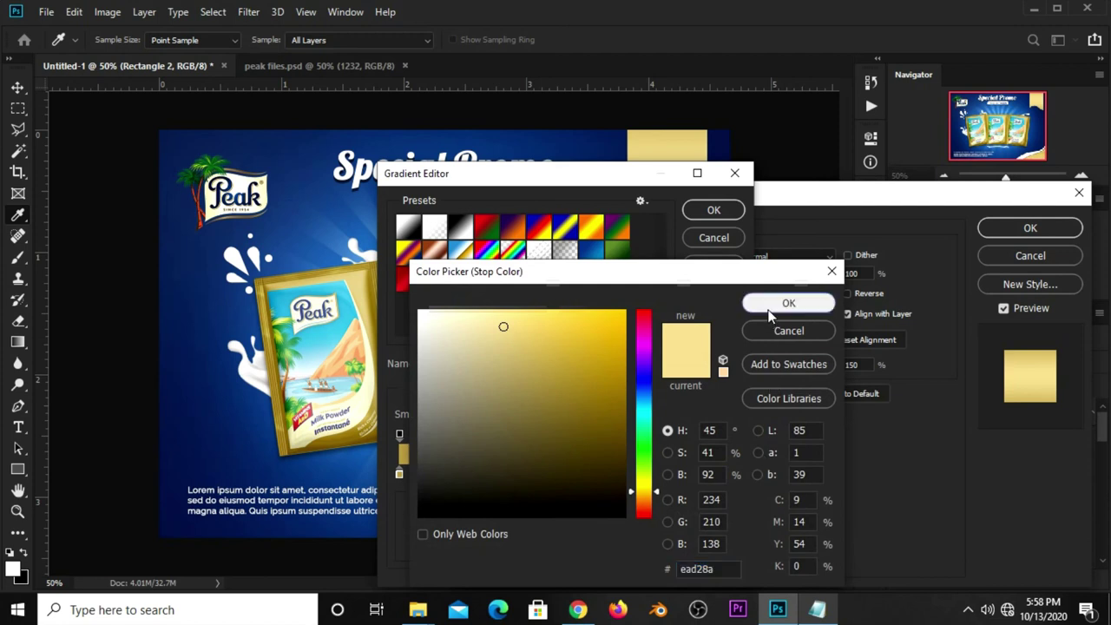
click(787, 303)
click(729, 473)
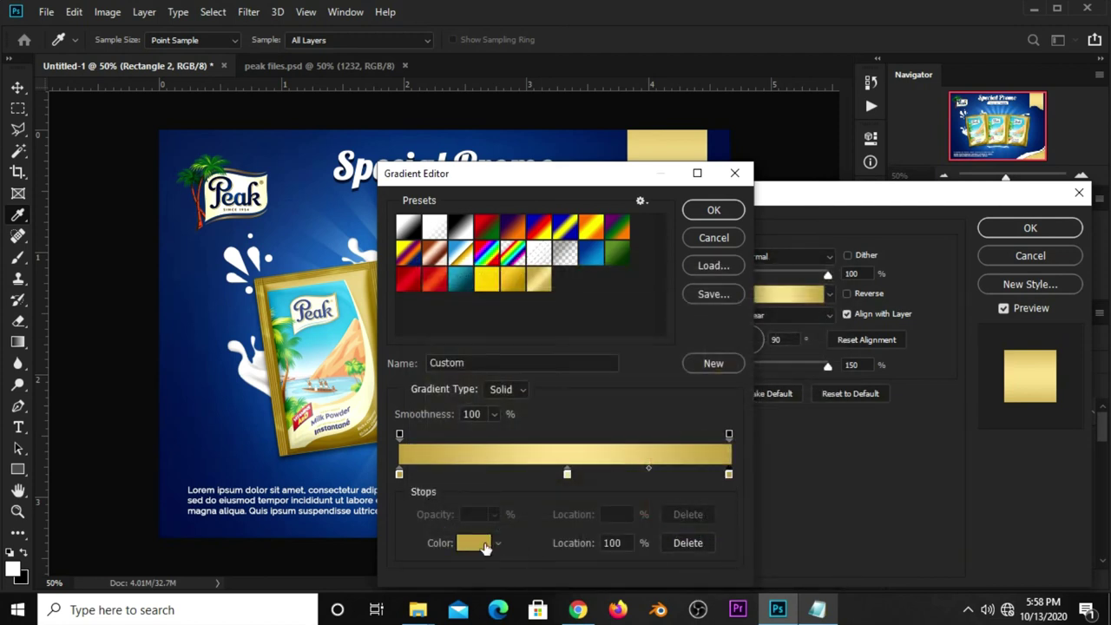
click(475, 544)
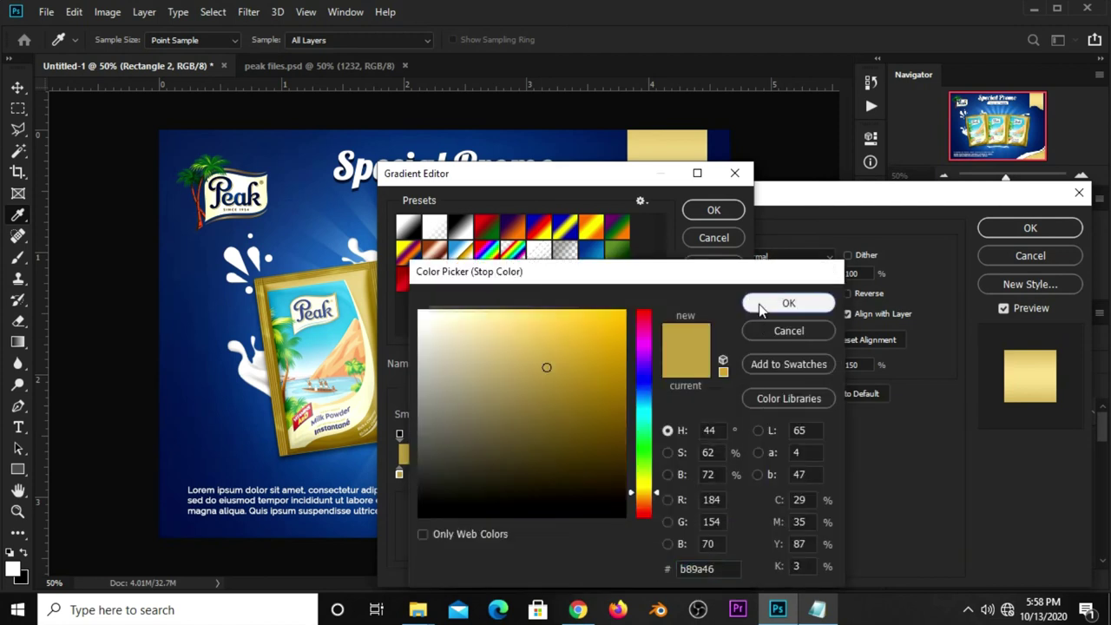
click(753, 302)
click(712, 212)
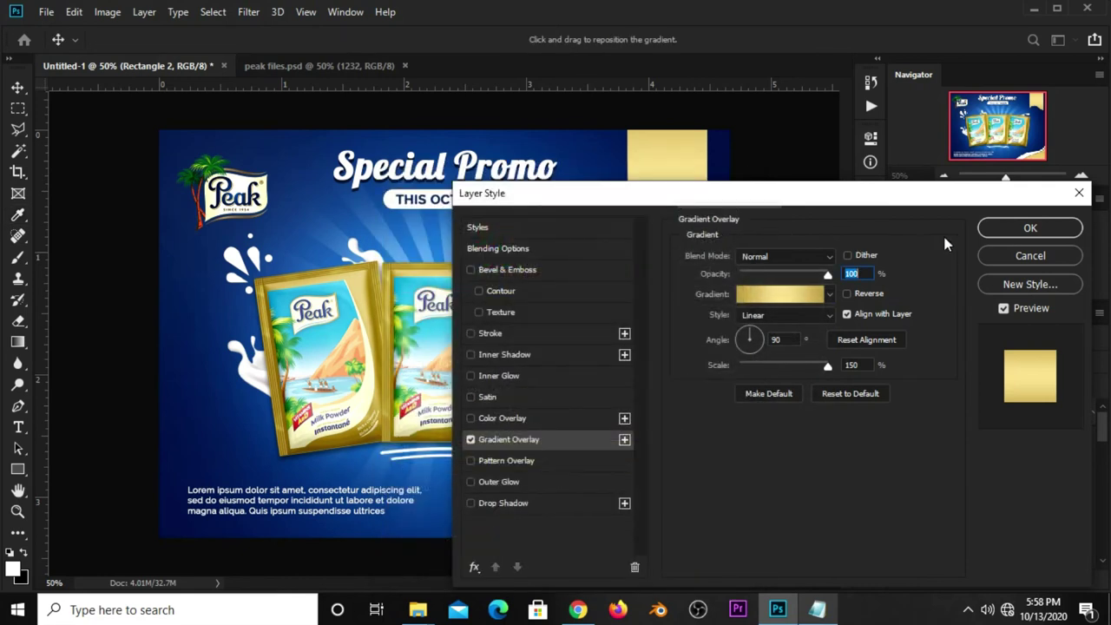
key(Return)
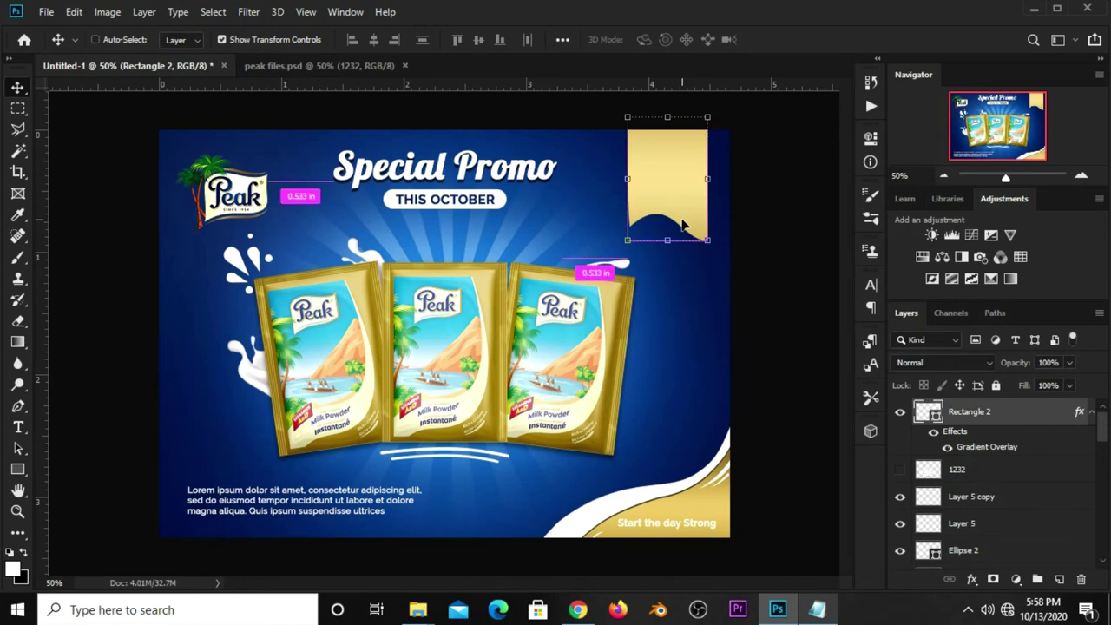
Duplicate the gold ribbon layer and clear the layer style from the original Rectangle 2.
key(ctrl+j)
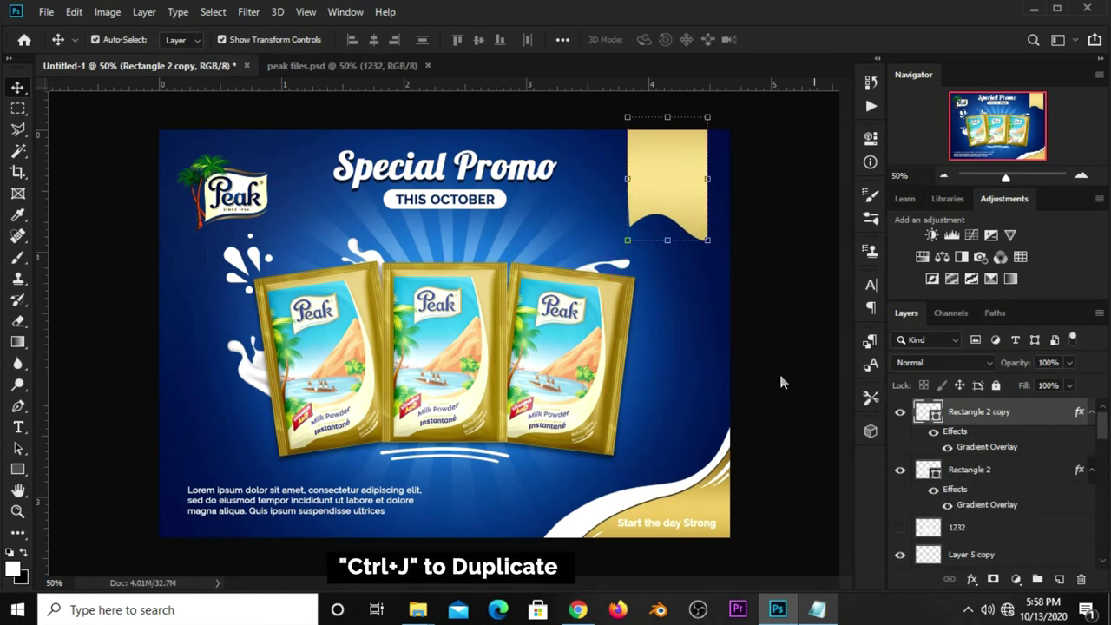
click(950, 473)
right_click(974, 479)
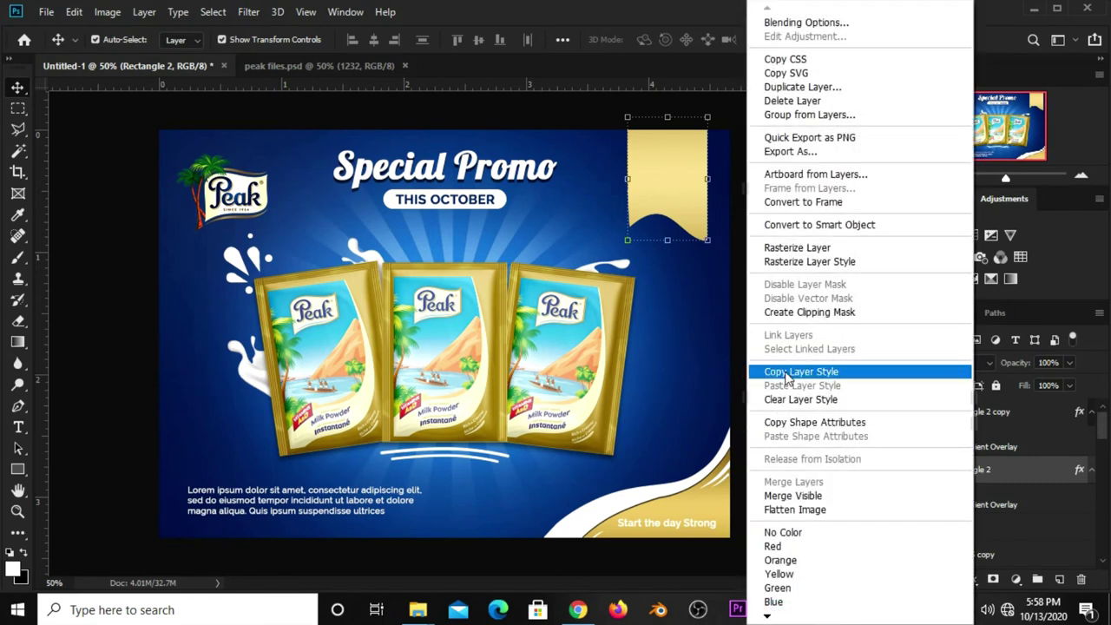
click(785, 401)
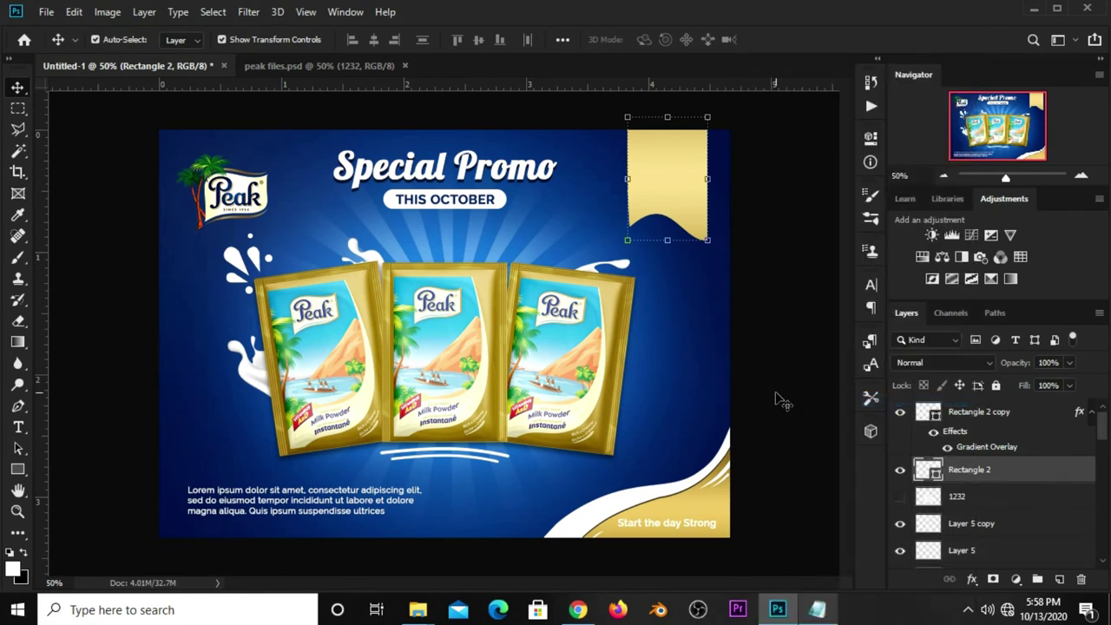
click(791, 310)
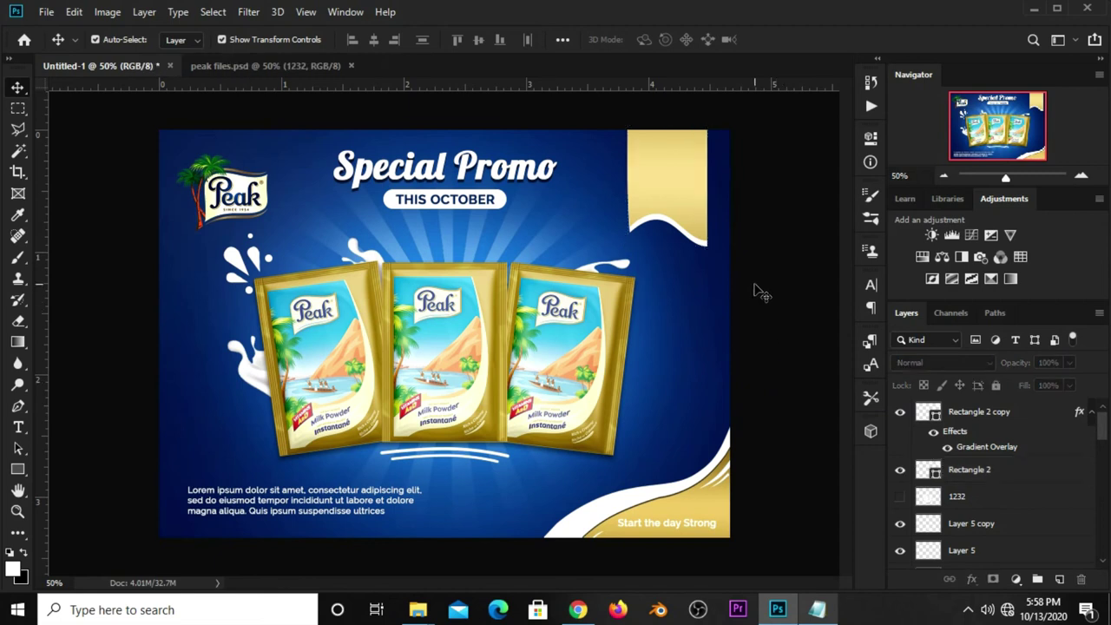
click(819, 614)
Copy the words 'buy 1' from the Notepad notes.
click(665, 304)
drag(614, 382, 570, 376)
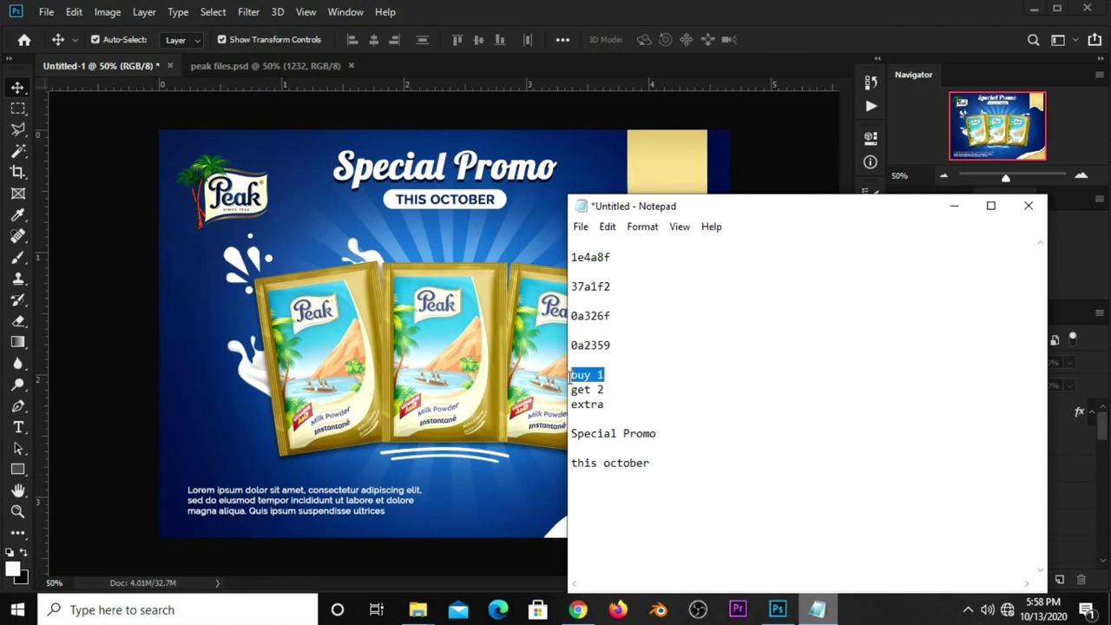
right_click(570, 376)
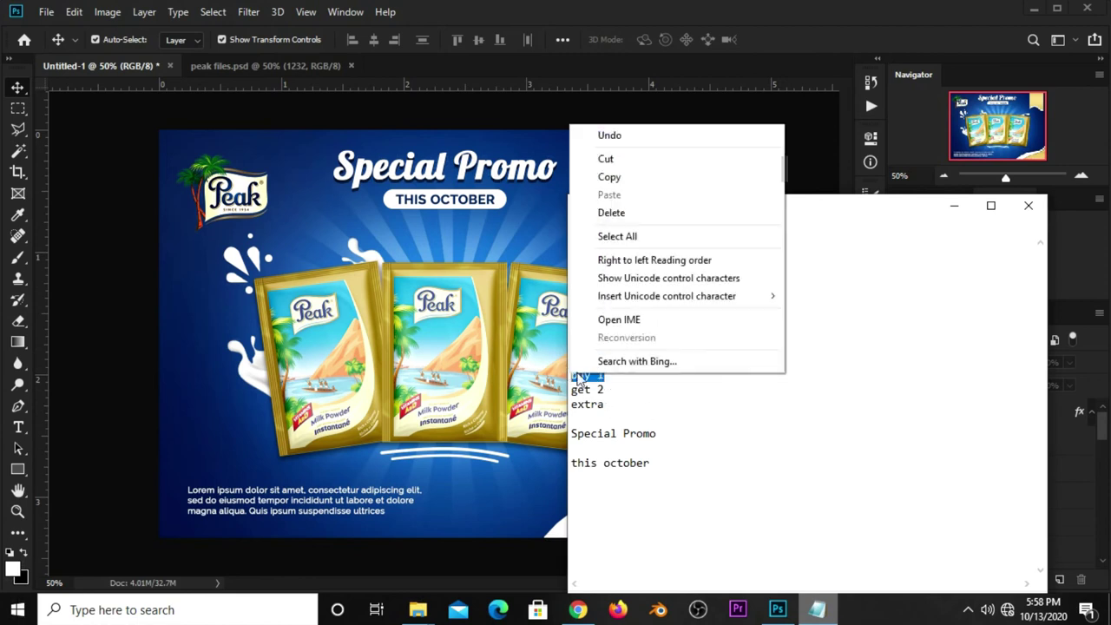
click(610, 176)
click(570, 237)
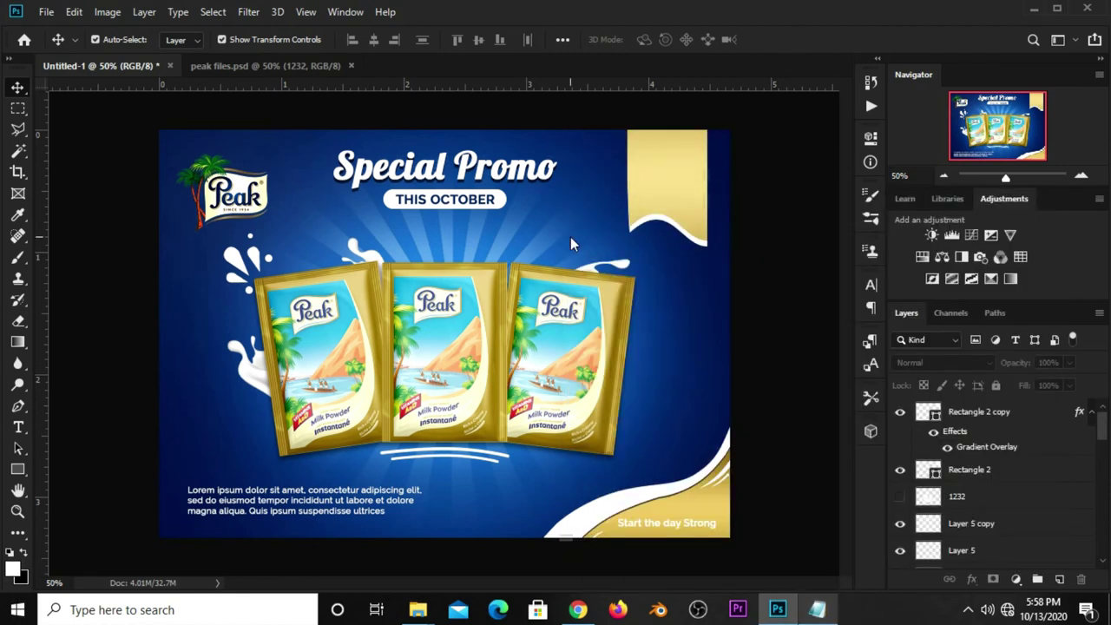
Add a 'BUY 1' text layer to the right of the third pouch.
click(19, 427)
click(18, 427)
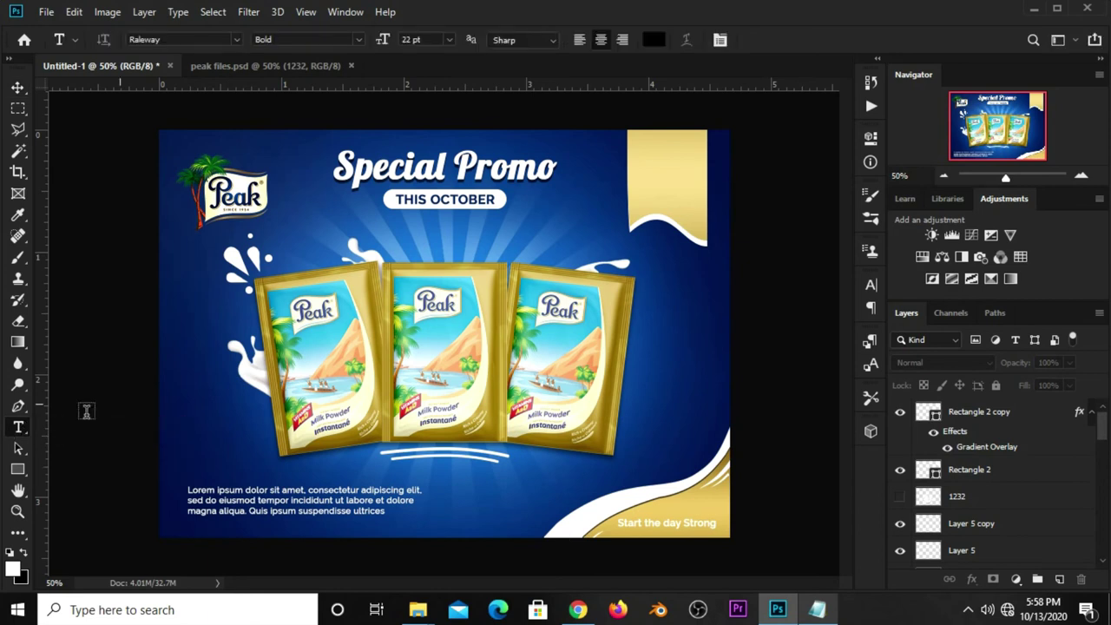
click(654, 39)
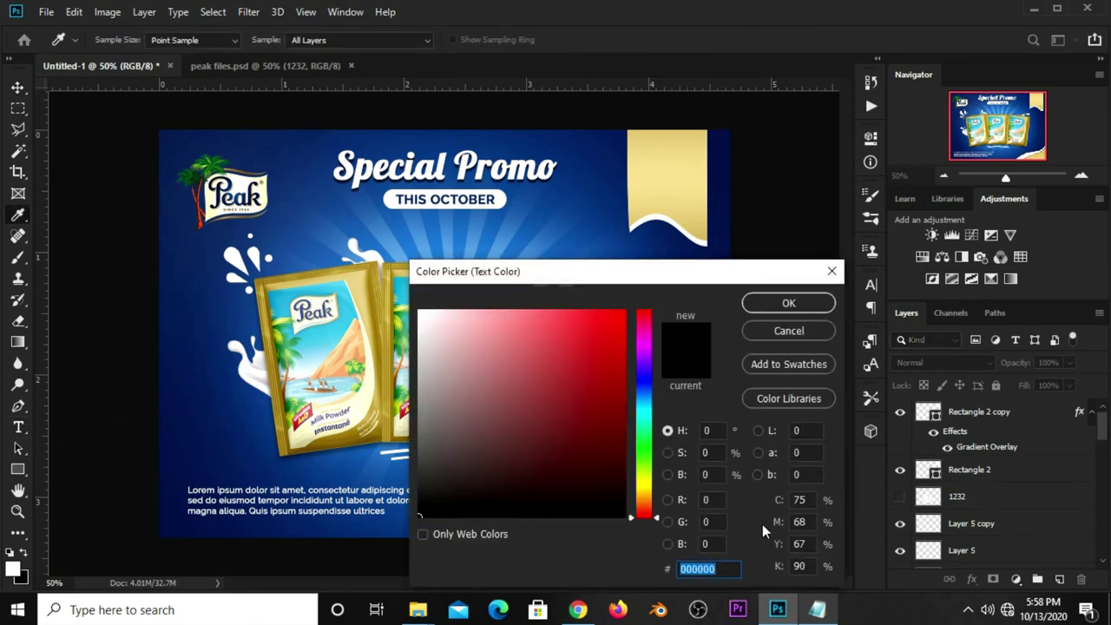
click(832, 270)
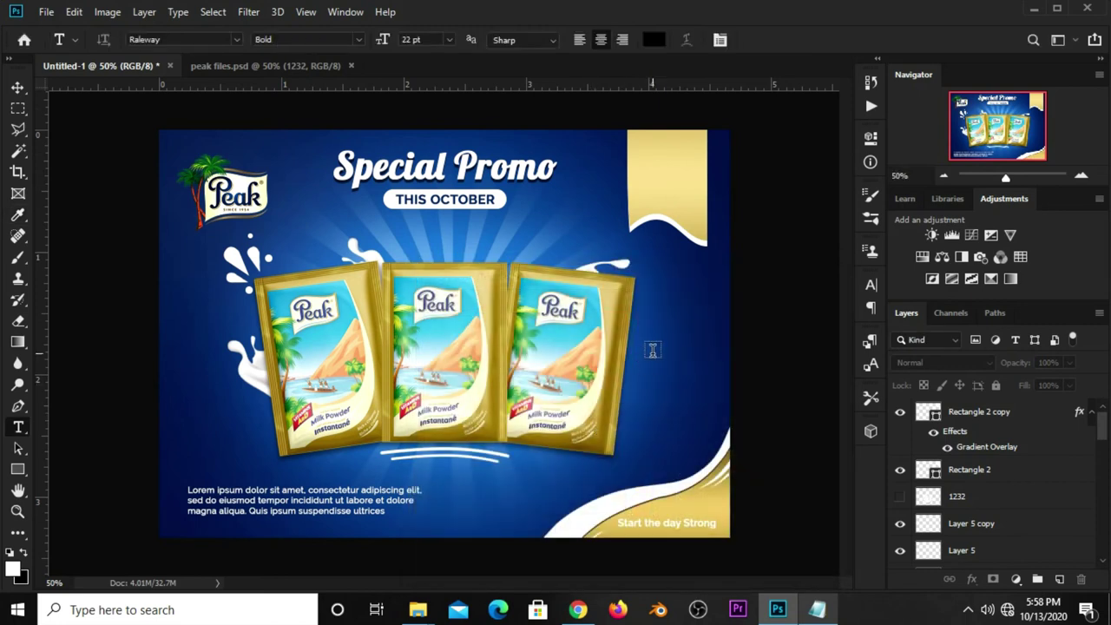
click(652, 350)
text(BUY 1)
key(ctrl+Return)
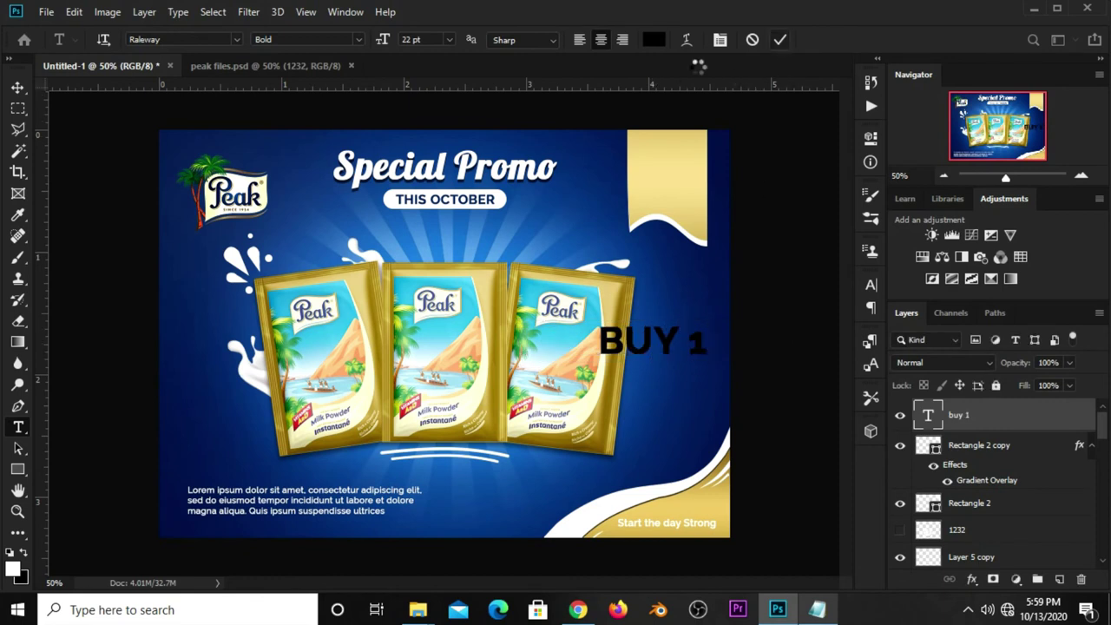
Colour the BUY 1 text dark blue 0a2359, pasting the code from the notes.
click(654, 39)
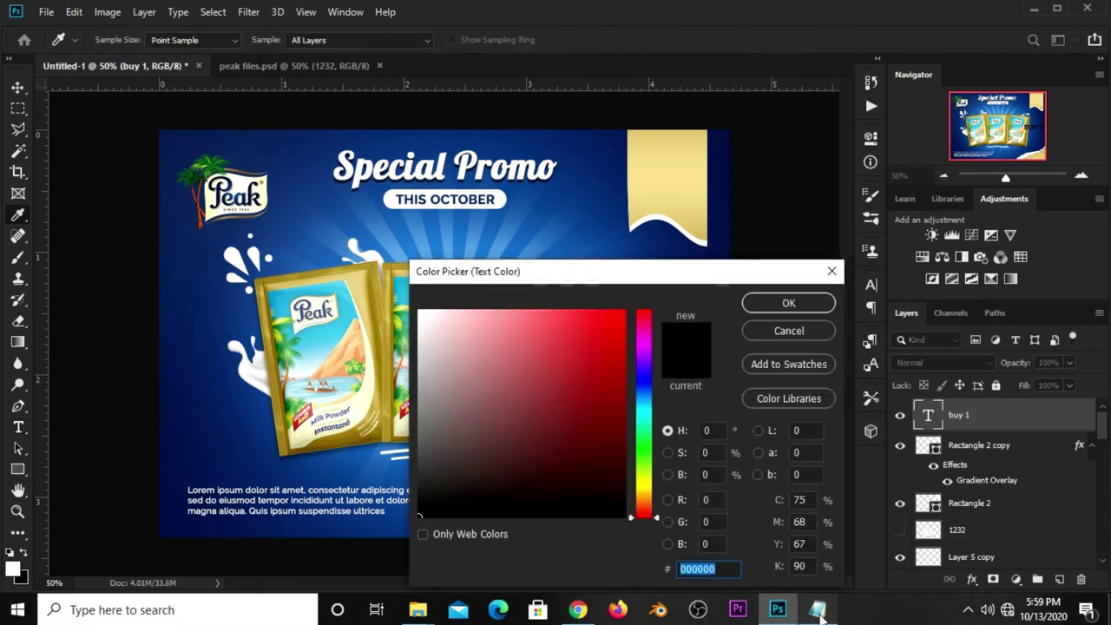
click(816, 609)
double_click(592, 345)
right_click(598, 343)
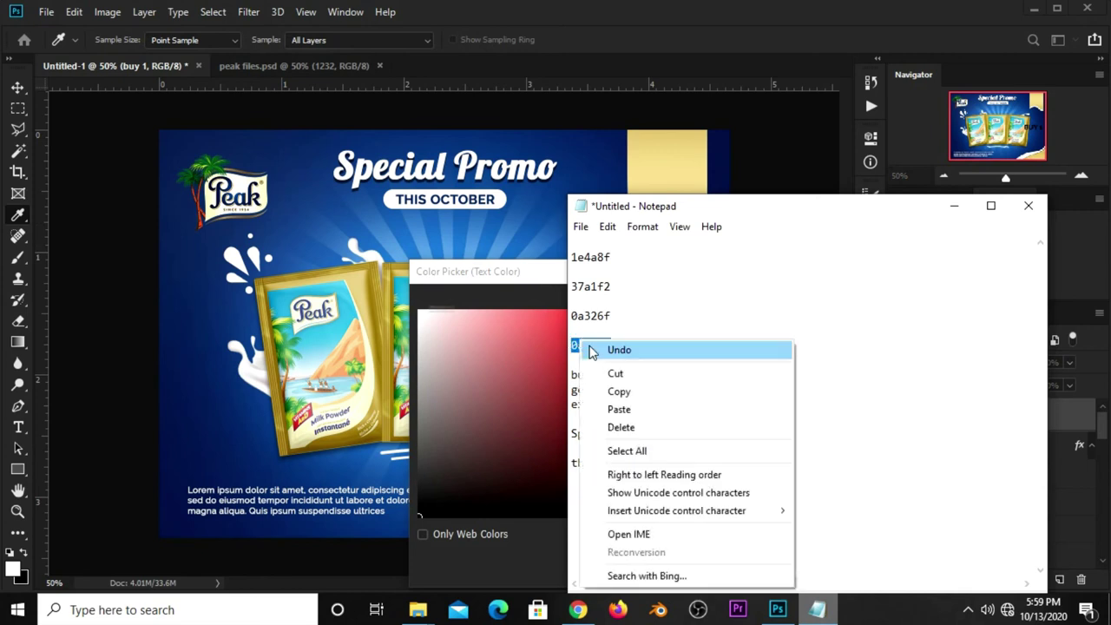
click(620, 392)
click(509, 536)
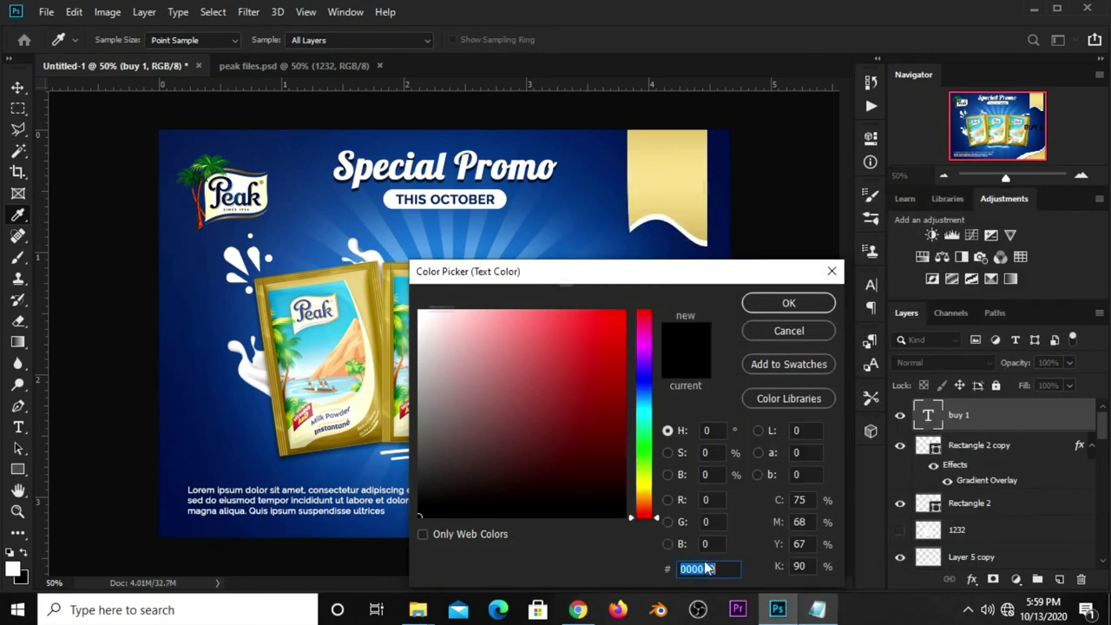
right_click(691, 565)
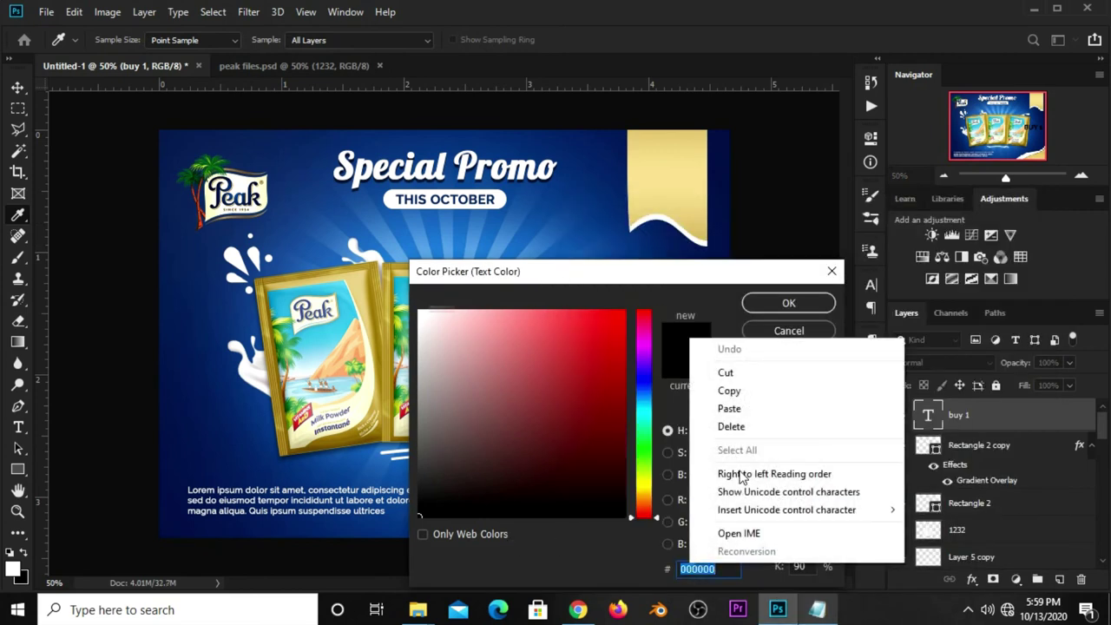
click(724, 405)
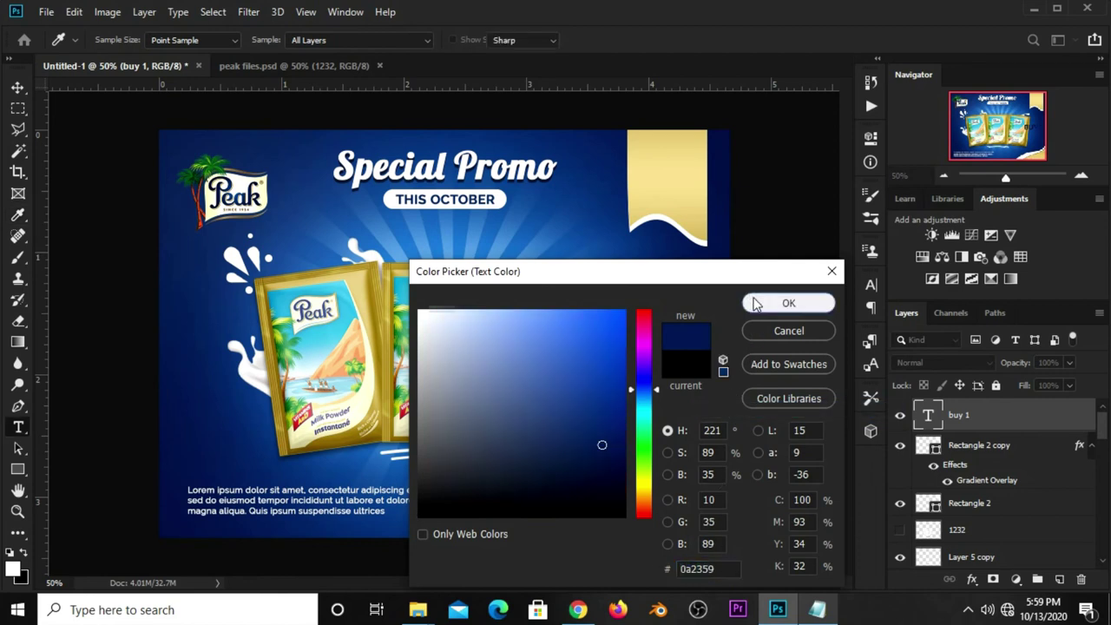
click(780, 303)
Change the BUY 1 text font to Bebas Neue.
key(v)
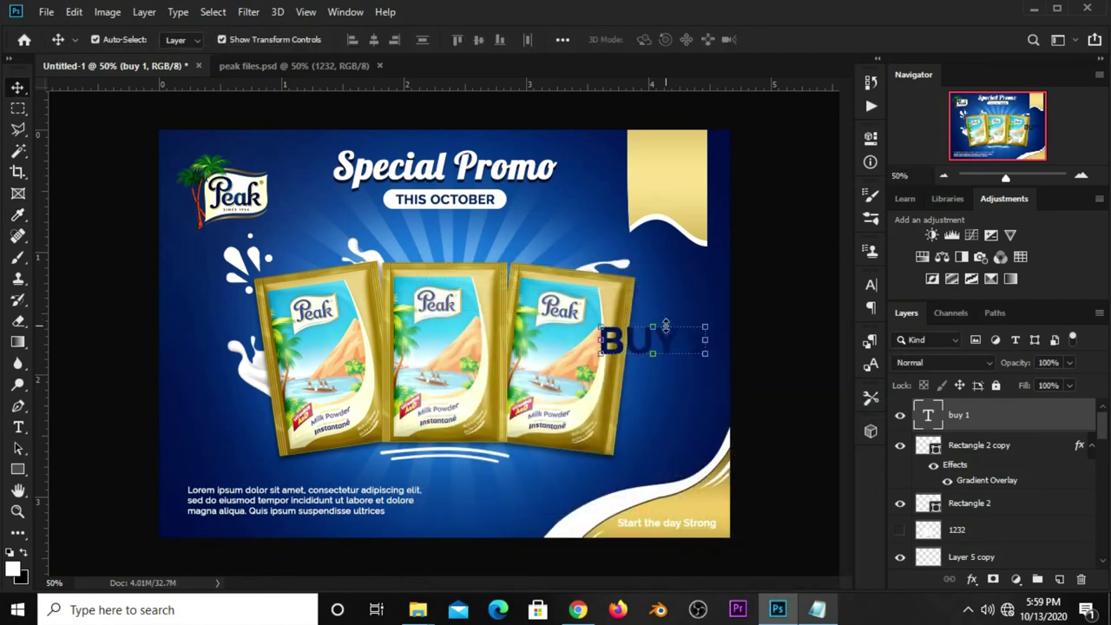
key(ctrl+t)
key(Return)
click(869, 287)
click(772, 307)
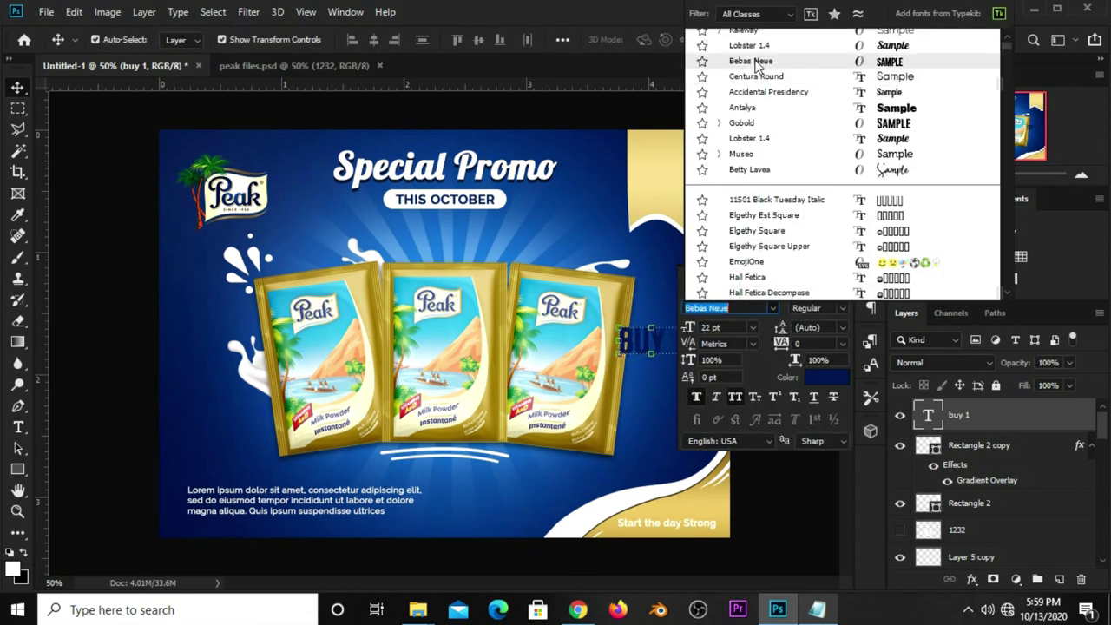
click(752, 62)
click(783, 299)
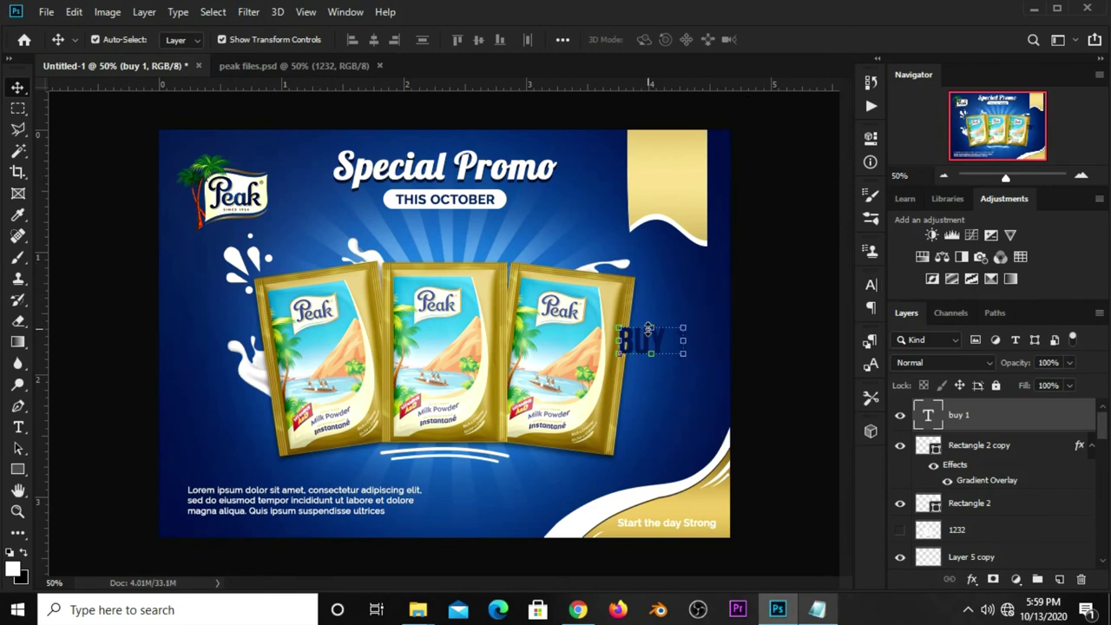
Move BUY 1 up into the gold ribbon and scale it to 94.5%.
key(ctrl+t)
drag(647, 329, 682, 161)
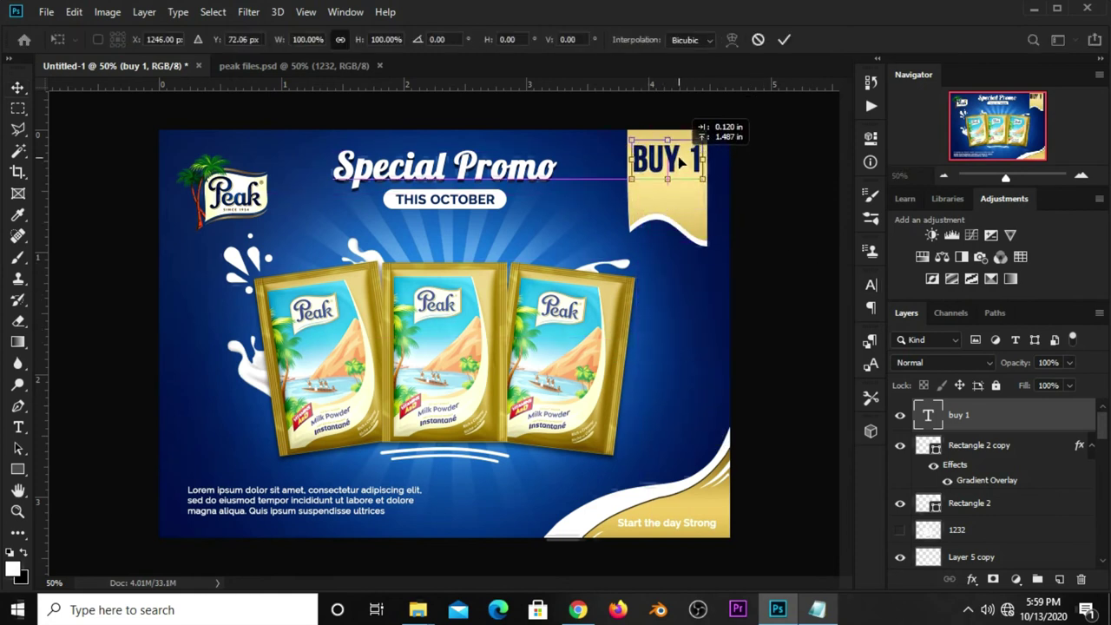
key(Return)
key(ctrl+t)
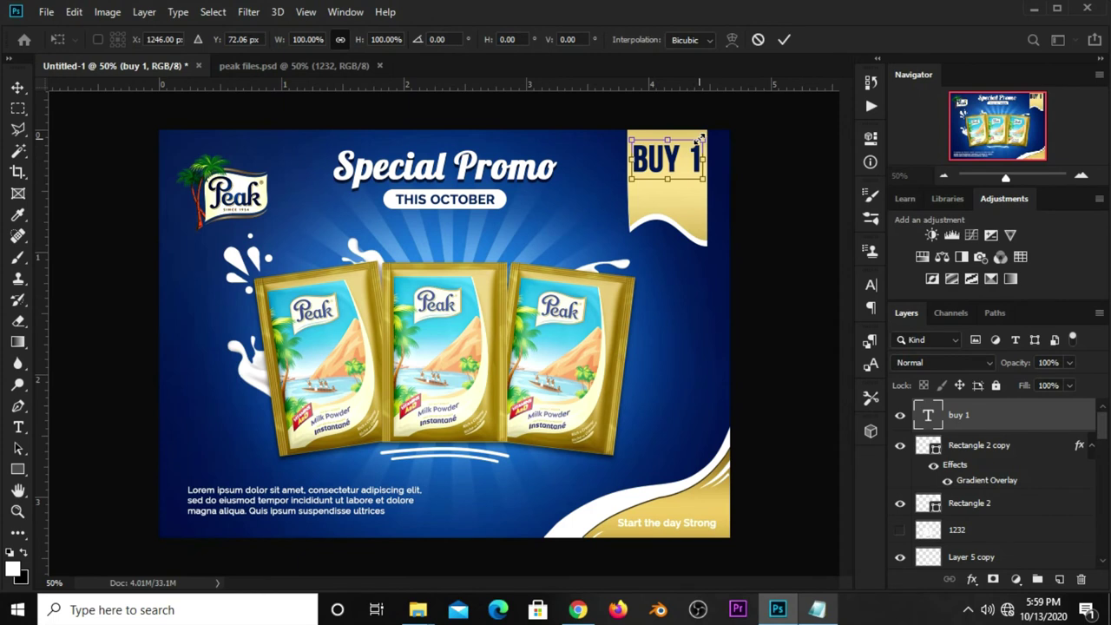
drag(700, 138, 695, 141)
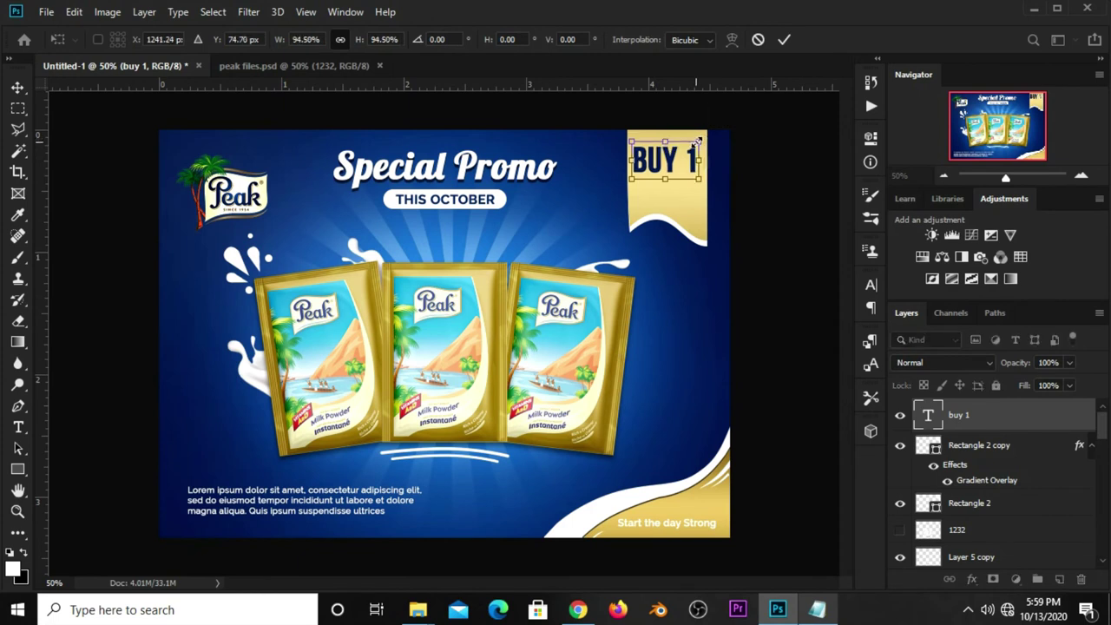
key(Return)
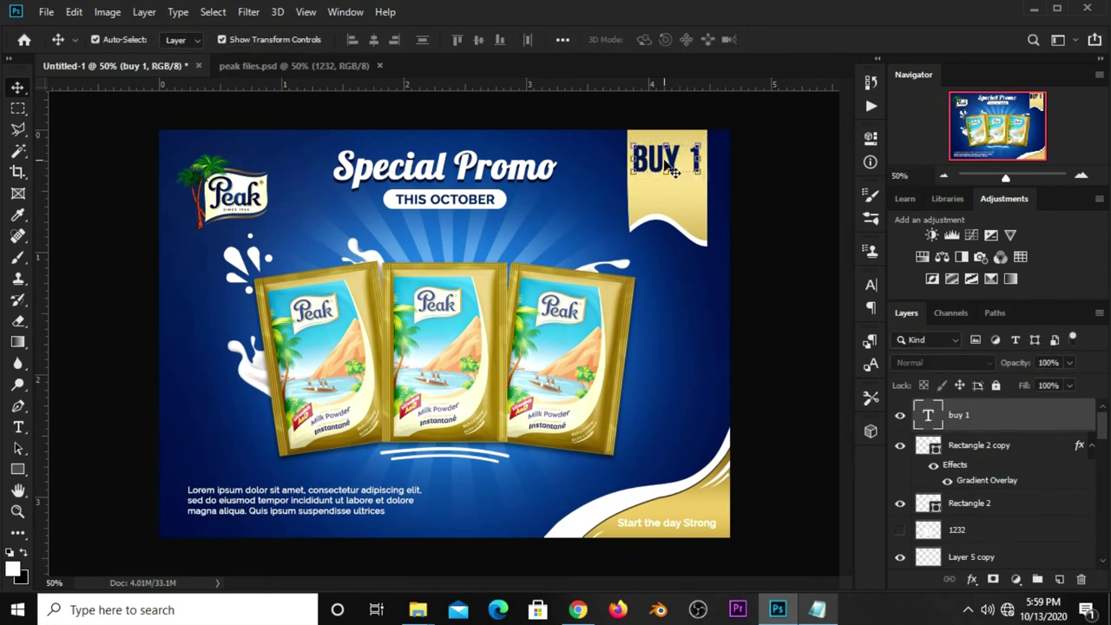
Duplicate BUY 1 onto a line below and retype the copy as 'GET 2'.
mouse_move(674, 172)
mouse_down()
mouse_move(666, 165)
mouse_move(666, 186)
mouse_up()
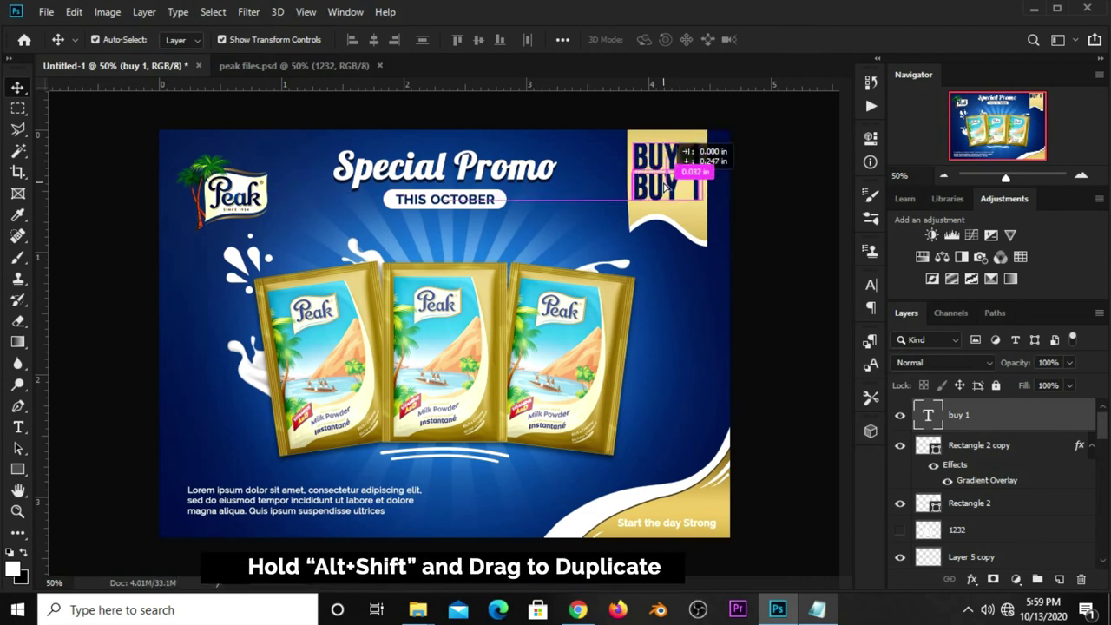
key(t)
click(657, 185)
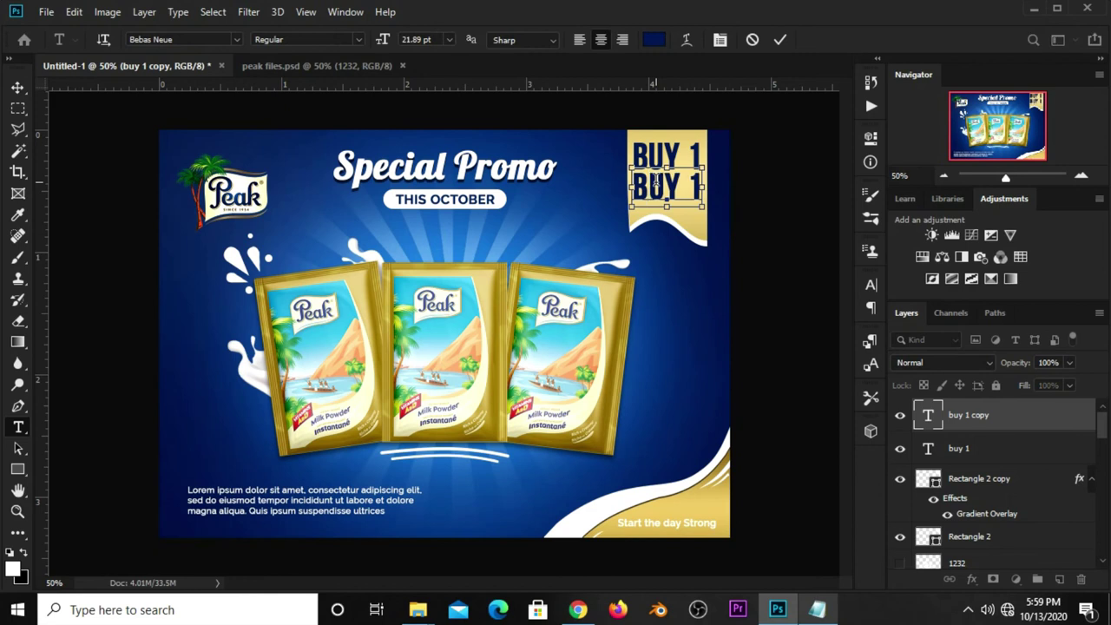
key(ctrl+a)
text(GET)
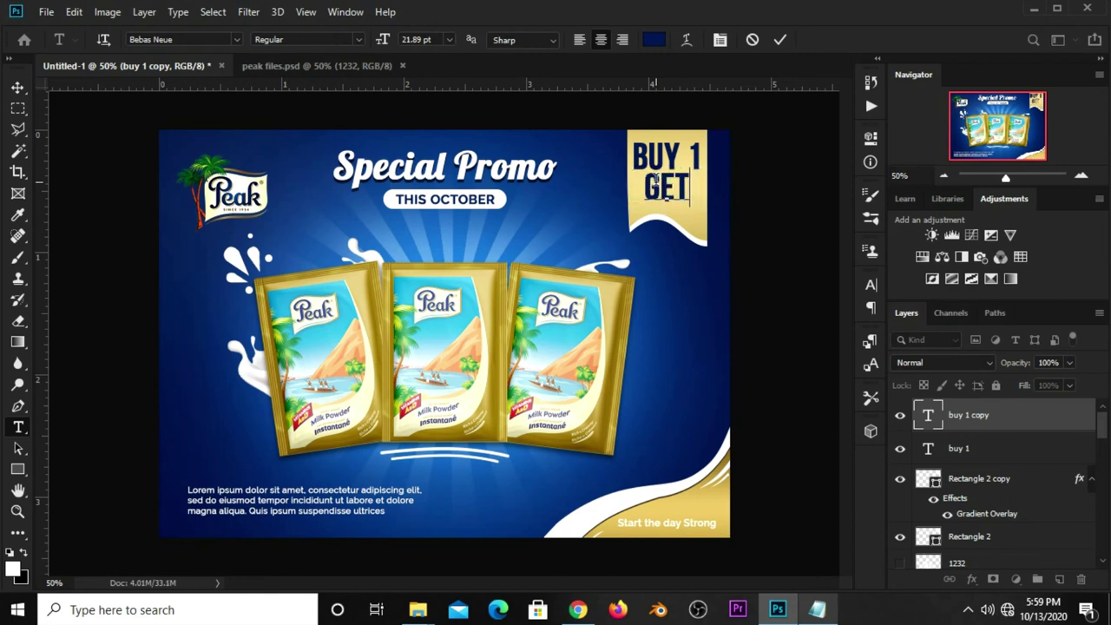
text( 2)
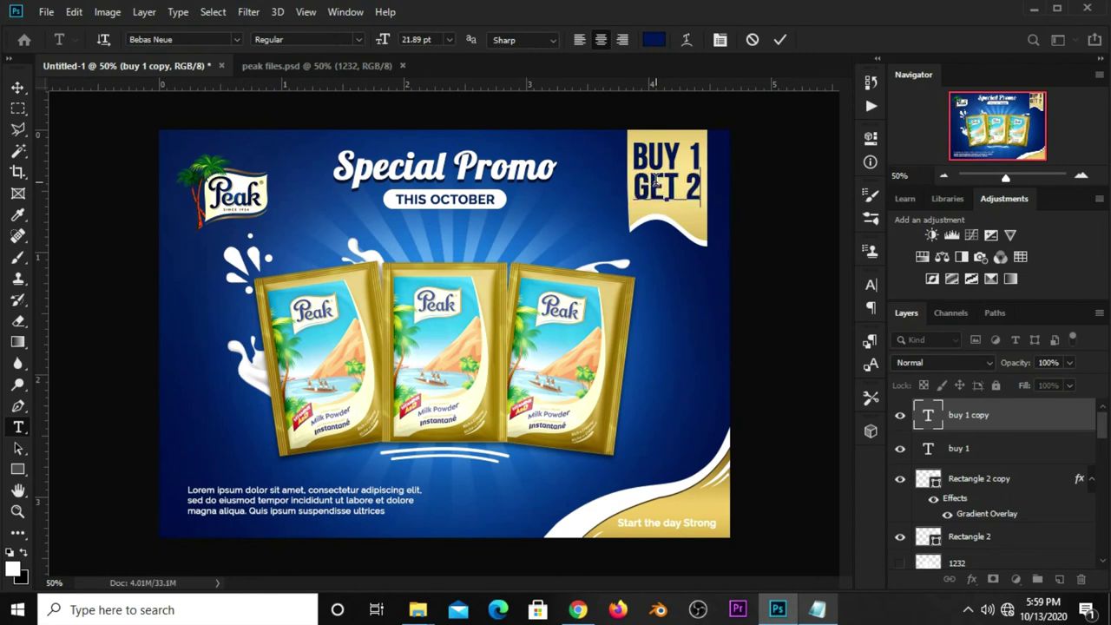
key(ctrl+Return)
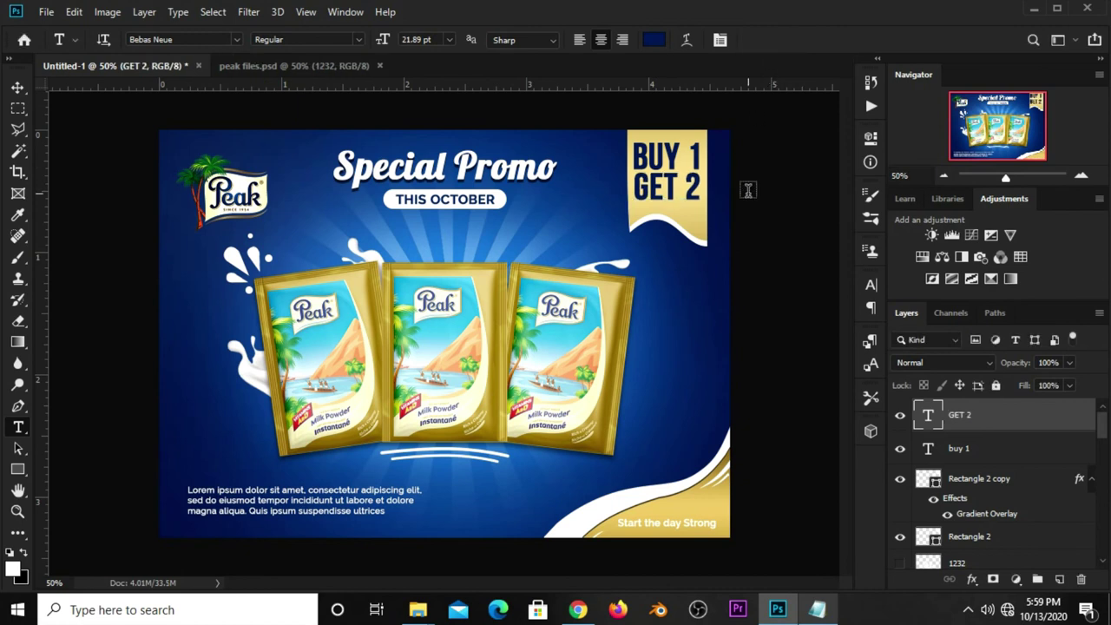
key(v)
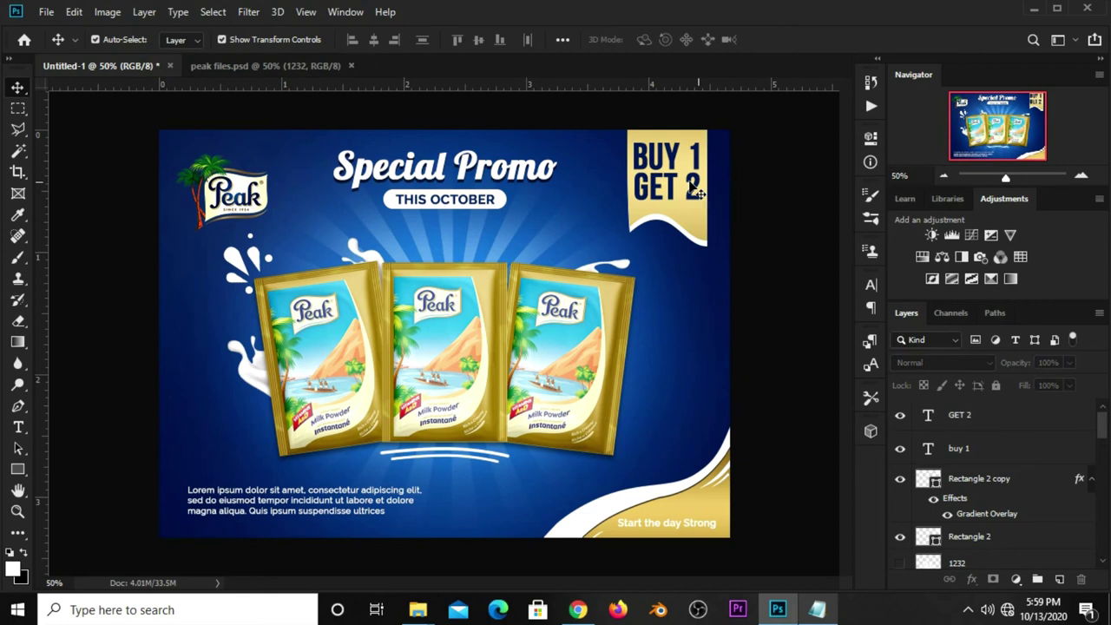
Duplicate GET 2 onto a third line and copy the word 'extra' from the notes.
drag(674, 186, 673, 217)
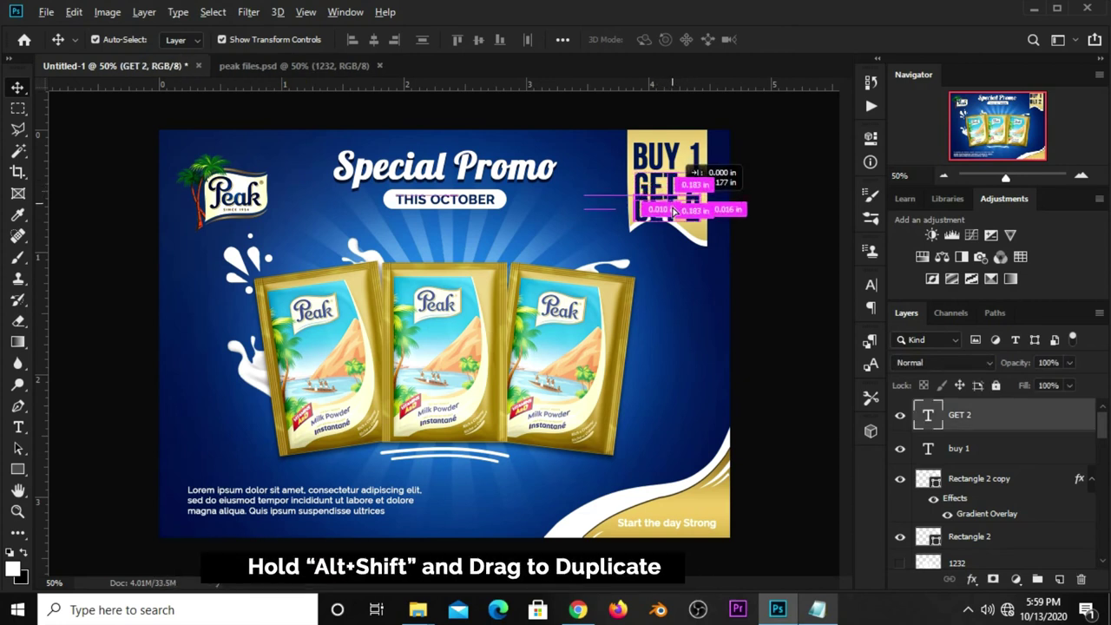
click(816, 610)
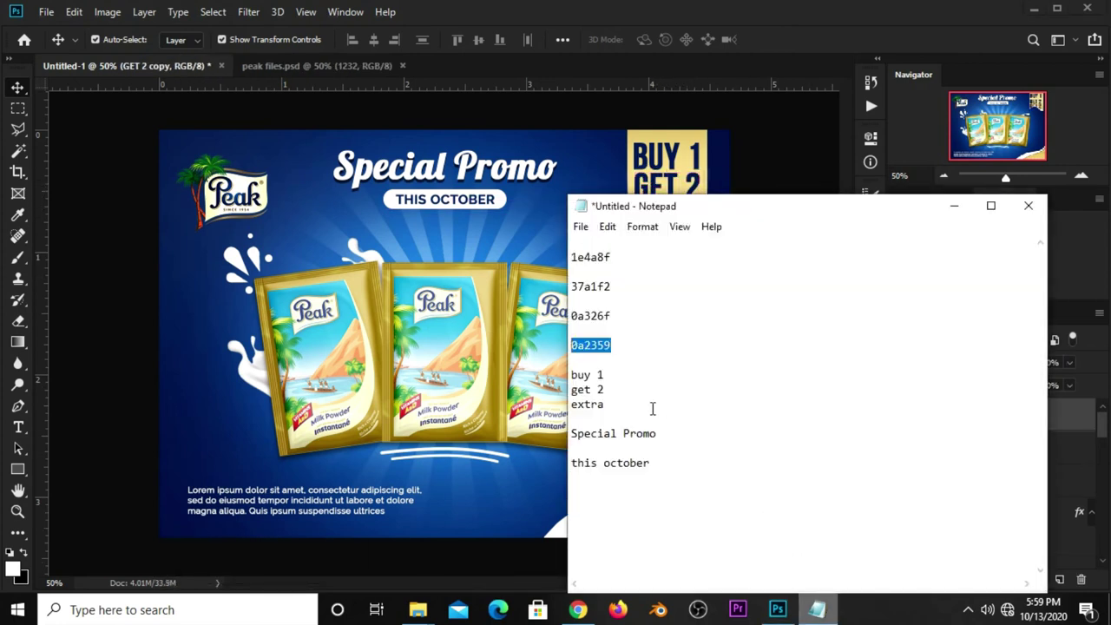
drag(612, 405, 570, 405)
right_click(582, 405)
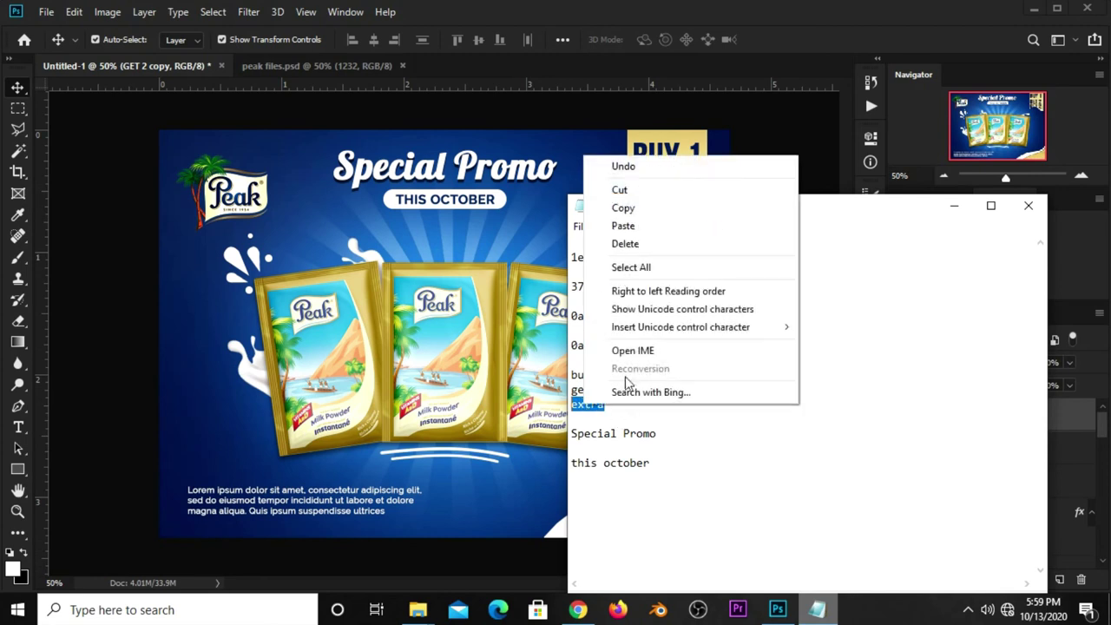
click(639, 209)
click(719, 59)
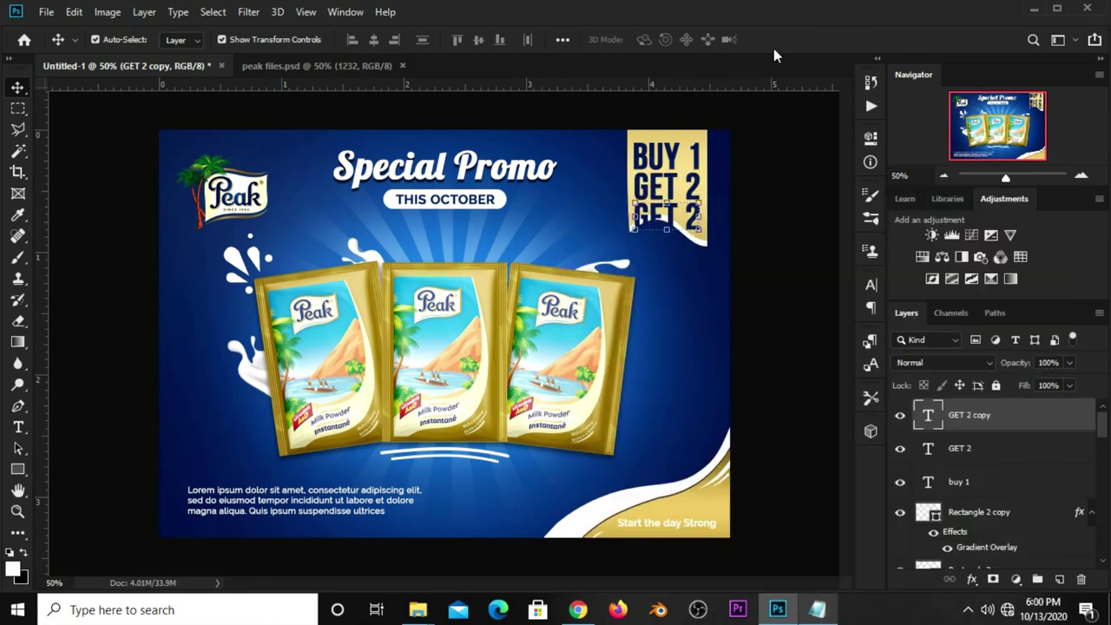
Set the third text line's font to Raleway Black.
click(867, 282)
click(772, 307)
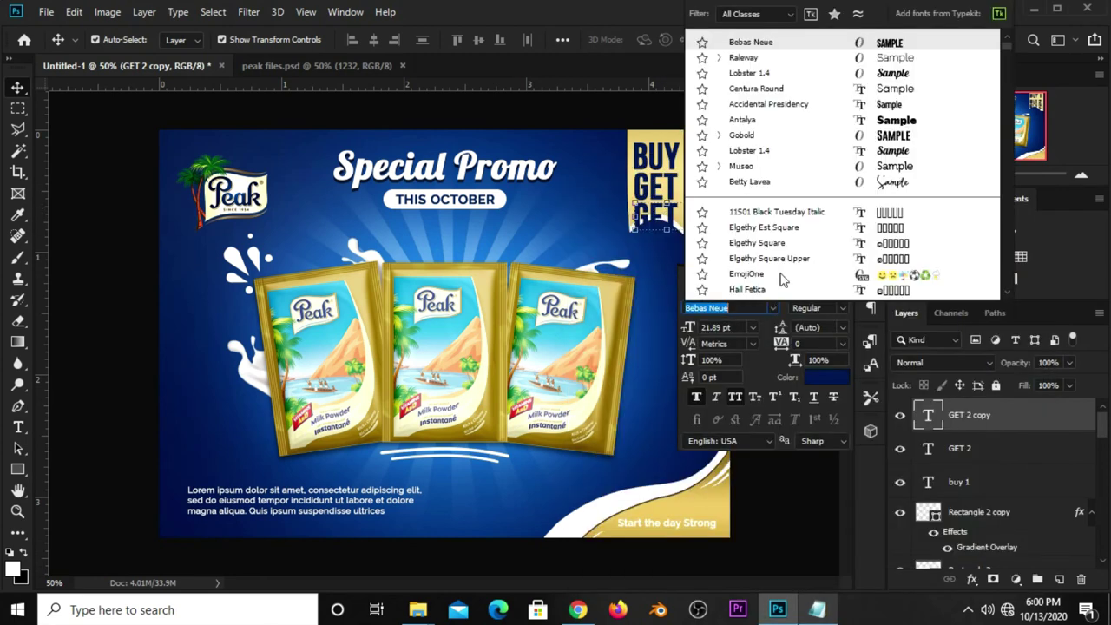
click(744, 59)
click(752, 192)
click(841, 307)
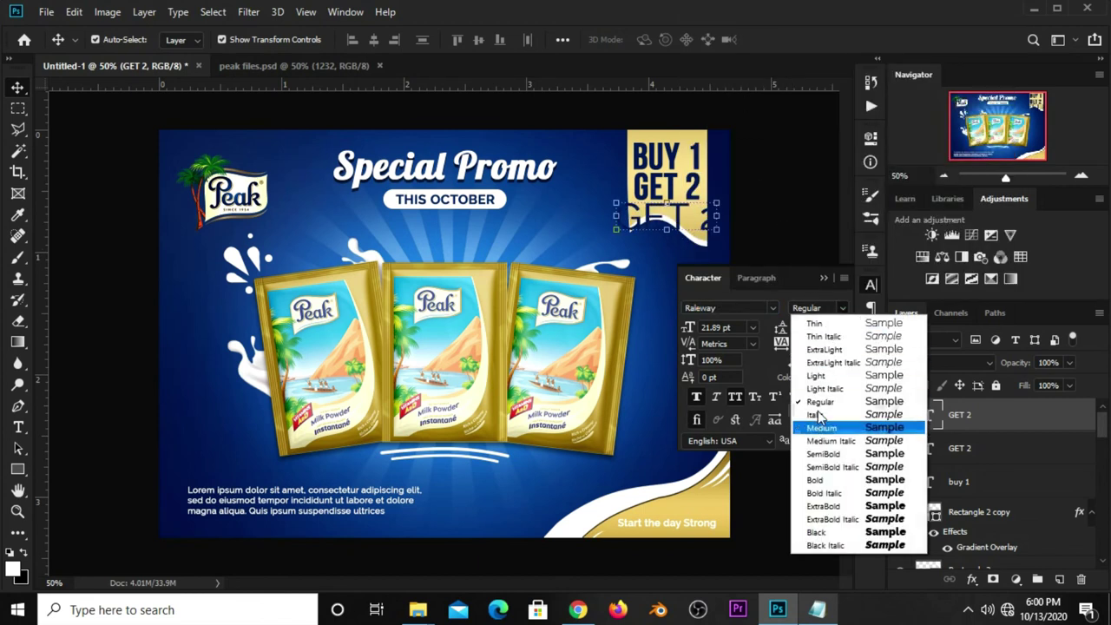
click(811, 532)
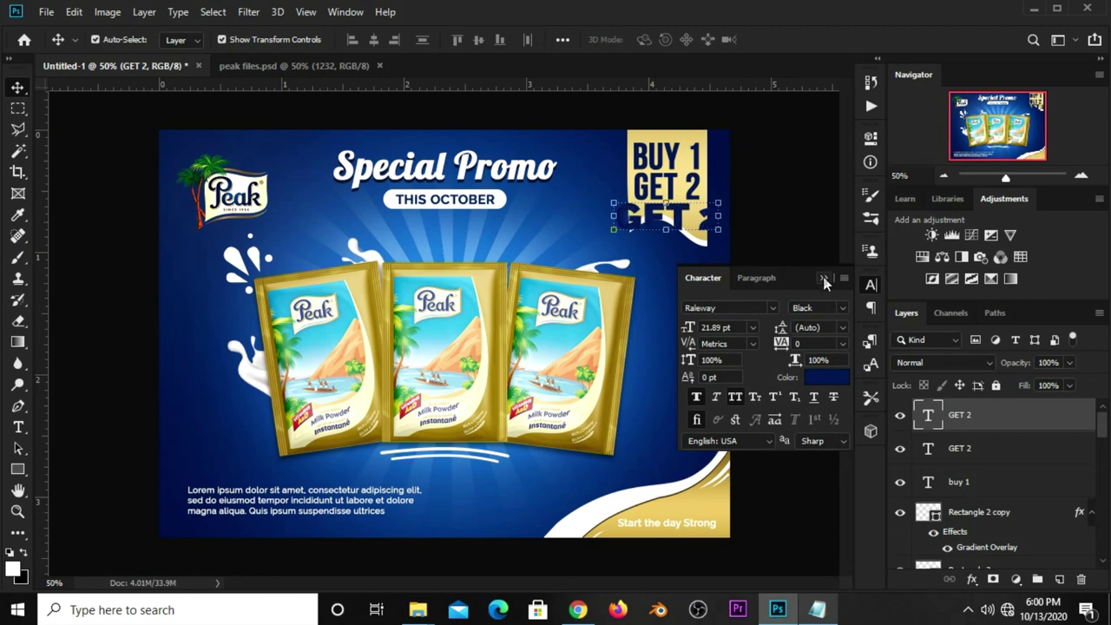
click(842, 268)
Retype the third line as 'EXTRA'.
key(t)
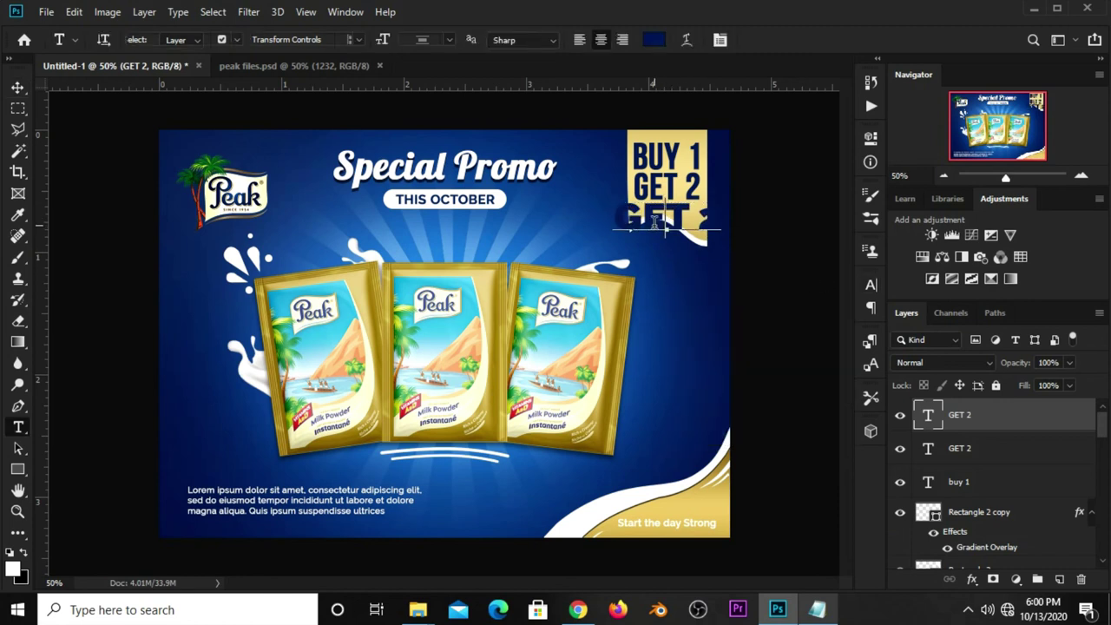
click(667, 229)
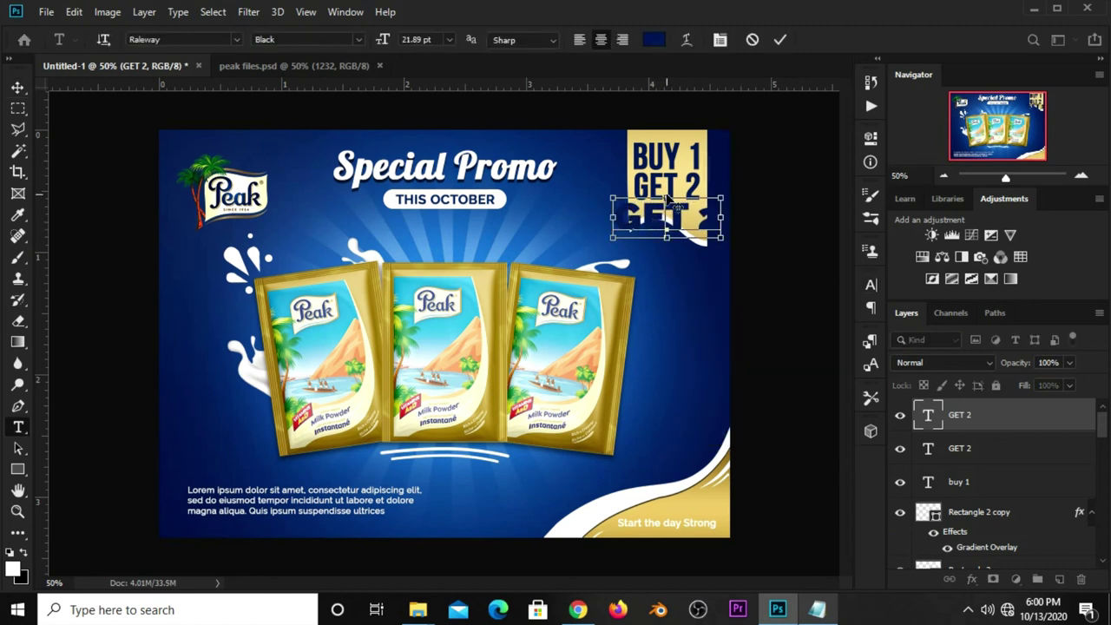
key(ctrl+a)
text(EXTR)
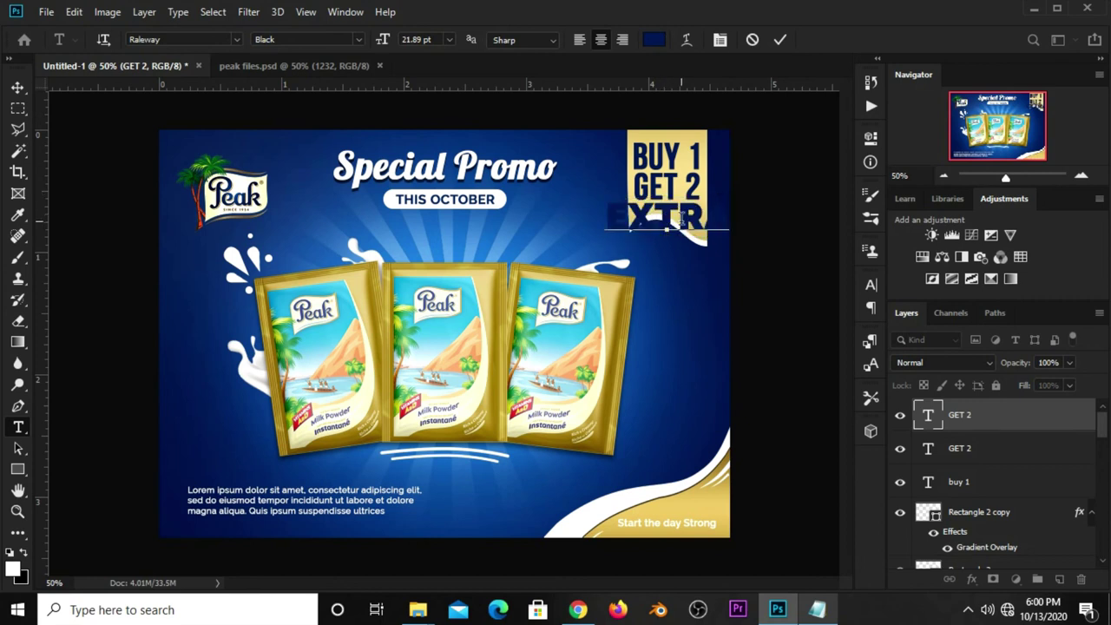
click(780, 41)
Resize EXTRA to fit the ribbon width and place it just under GET 2.
key(v)
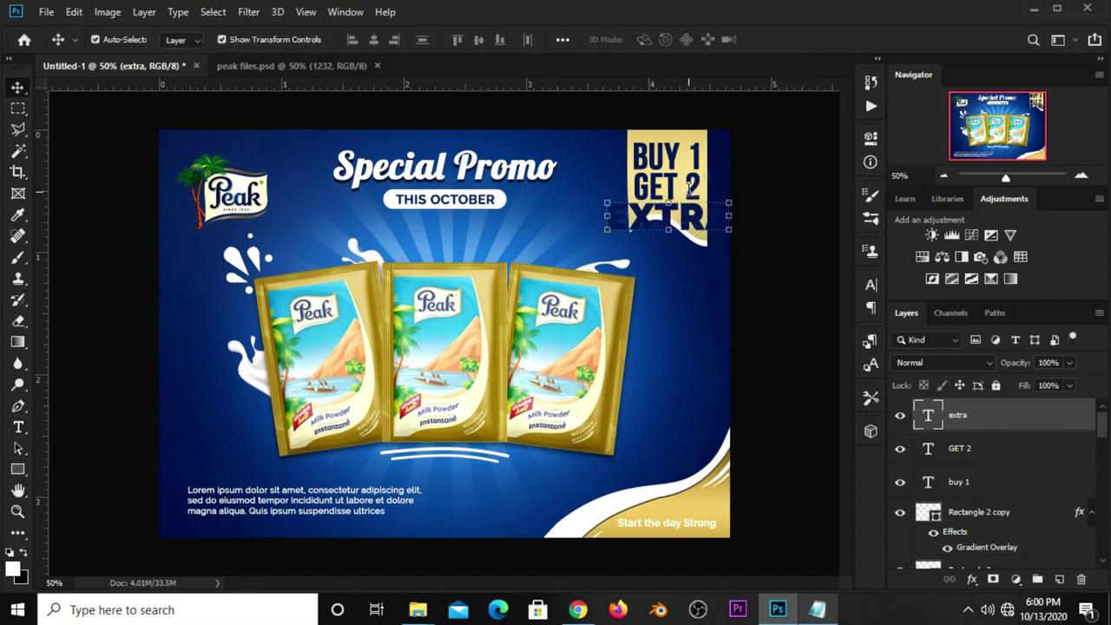
drag(727, 193, 703, 203)
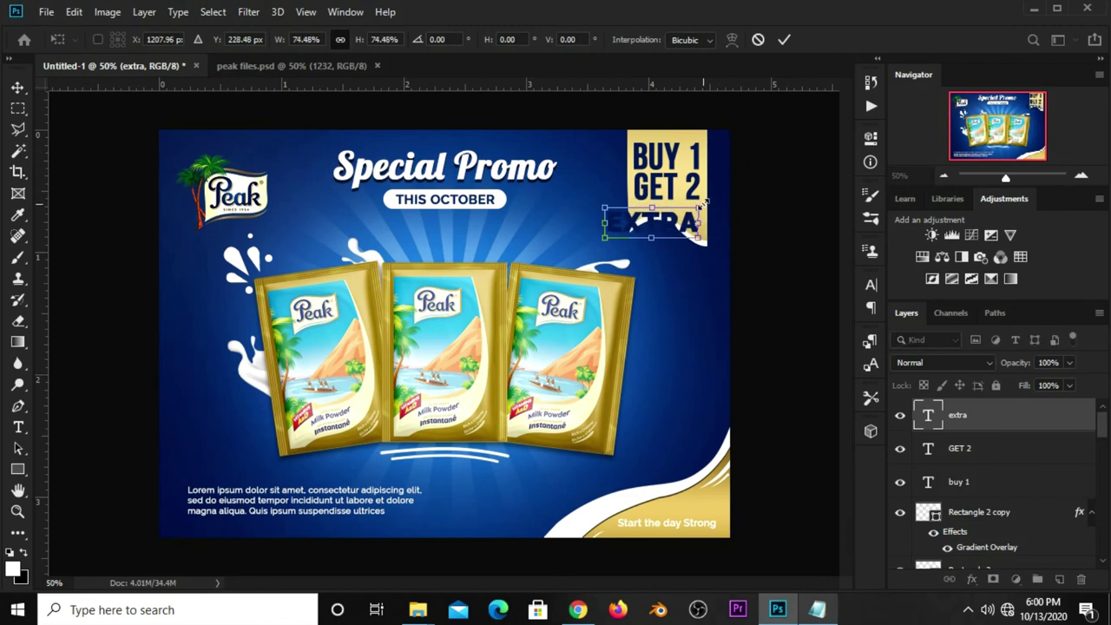
drag(608, 237, 637, 226)
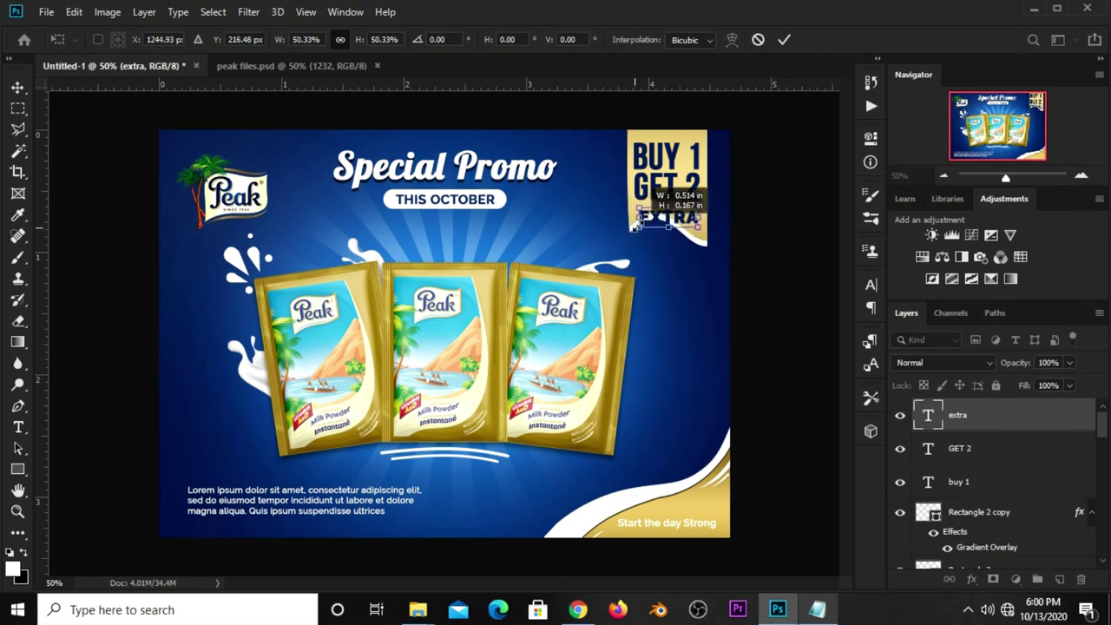
click(784, 39)
click(763, 182)
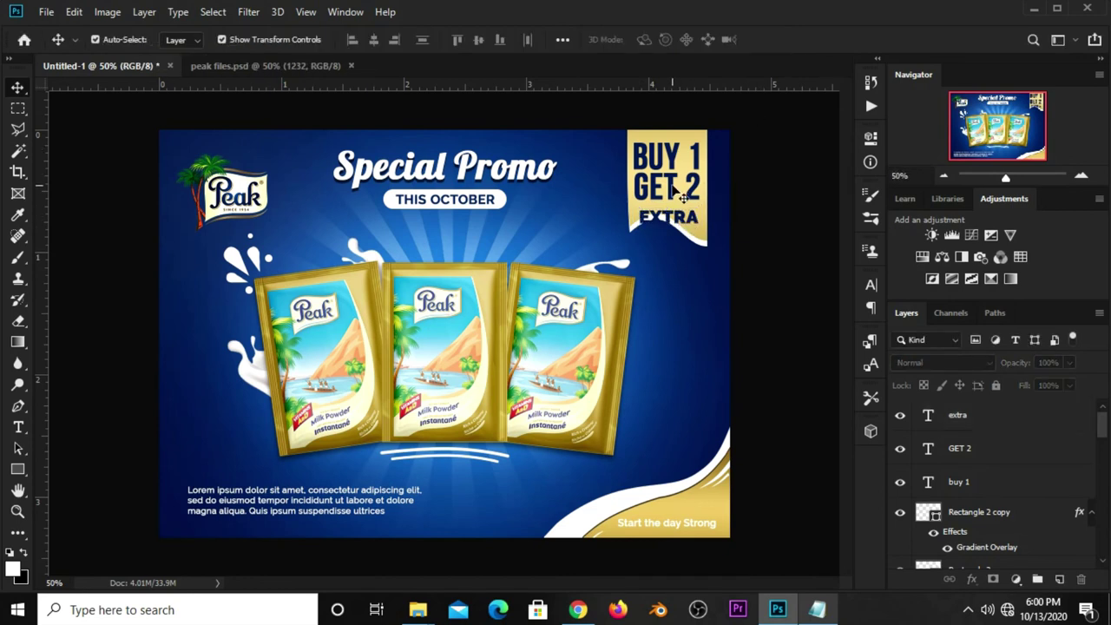
click(678, 192)
drag(674, 219, 681, 213)
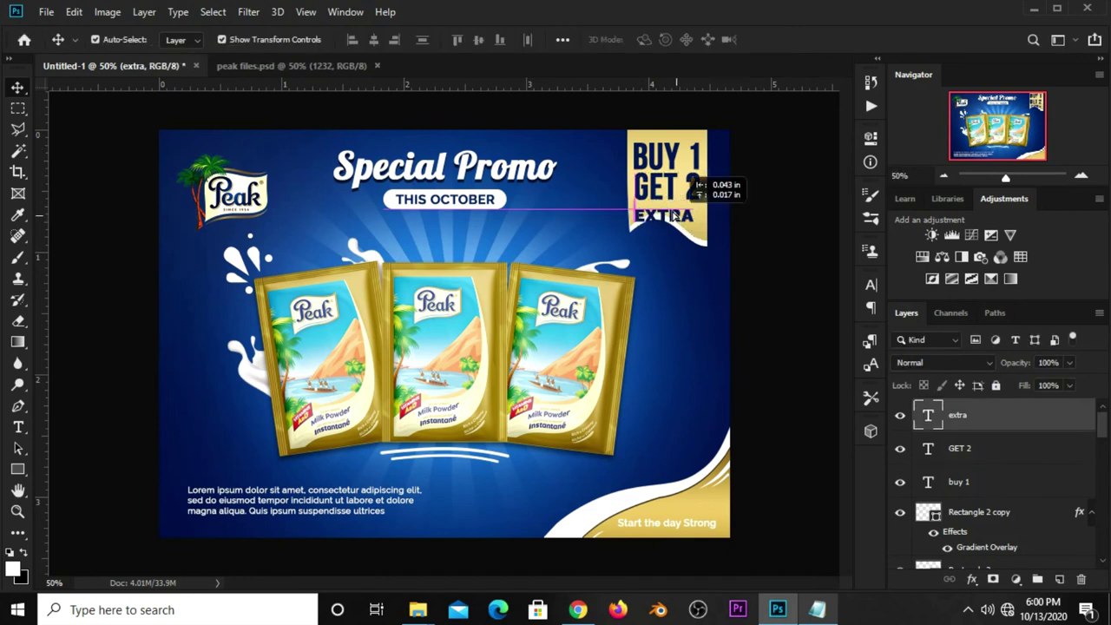
key(ctrl+t)
drag(695, 213, 706, 221)
key(Return)
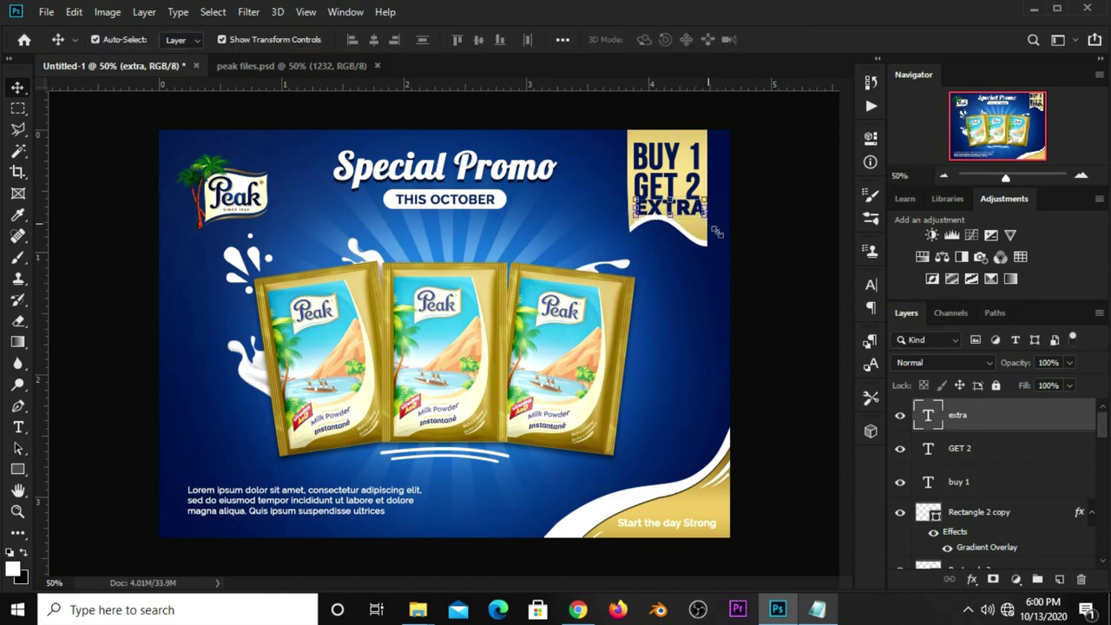
Select the Rectangle 2 ribbon and its copy in the Layers panel.
click(965, 512)
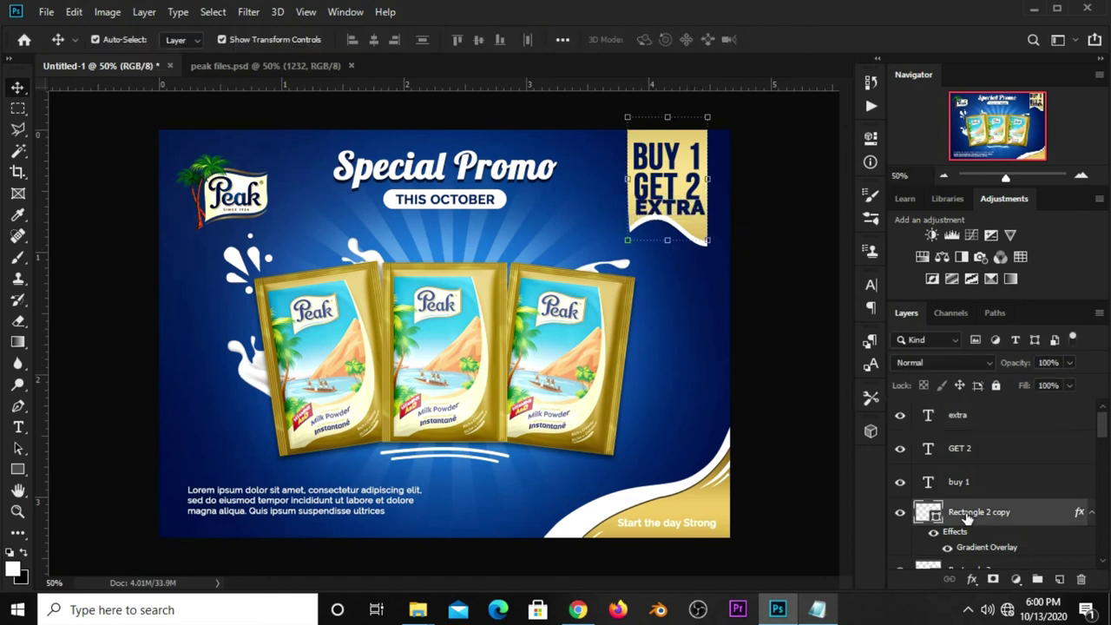
scroll(965, 494, down, 1)
shift+click(960, 536)
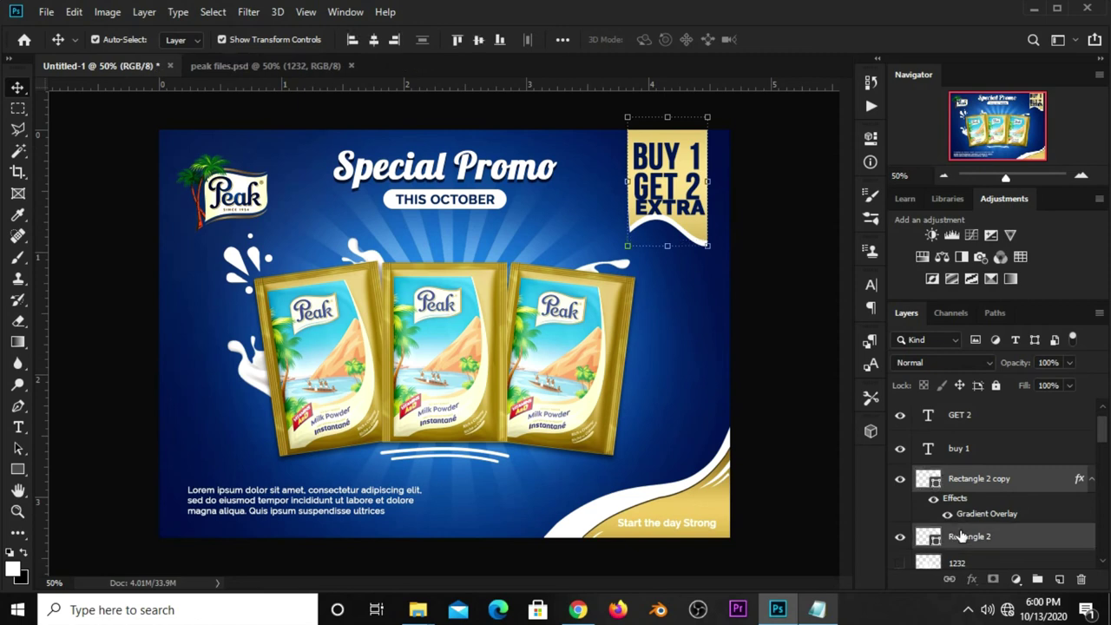
click(667, 192)
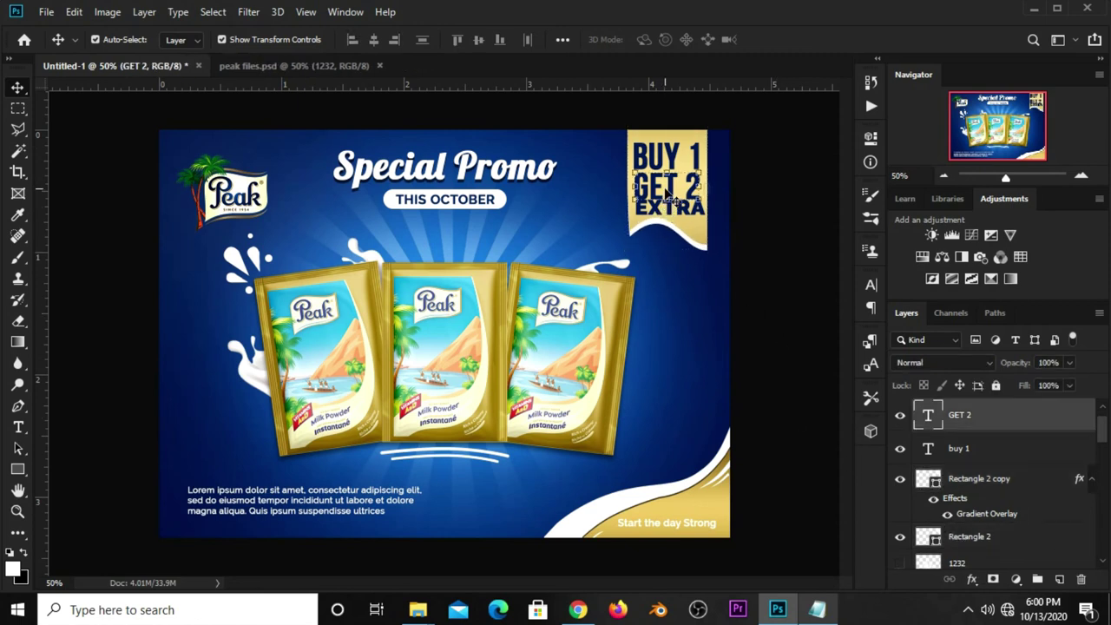
click(763, 230)
click(987, 537)
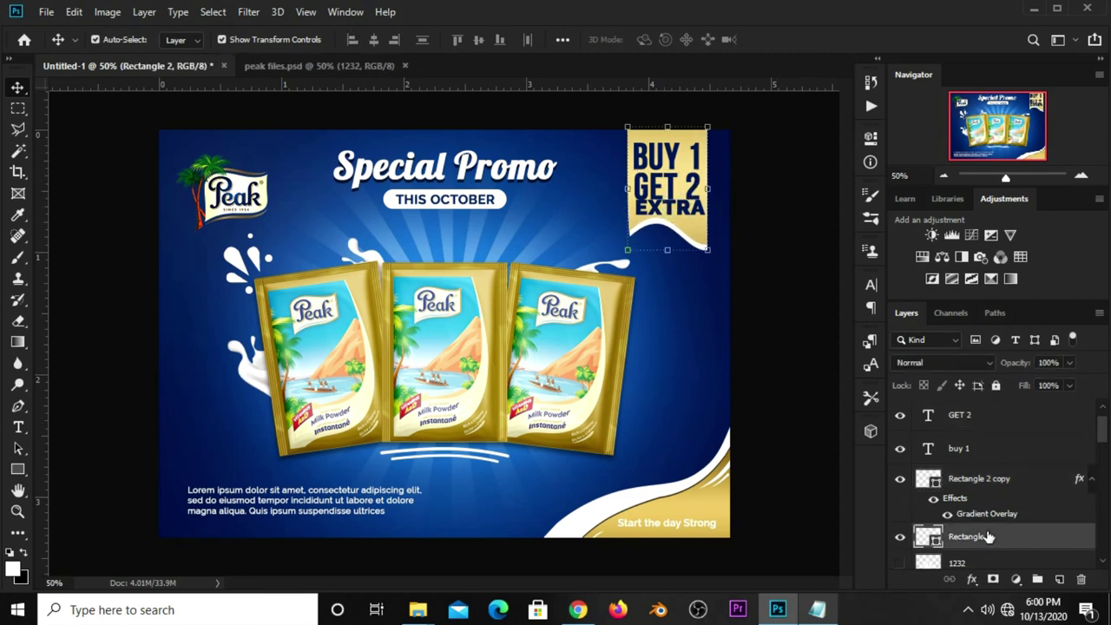
shift+click(986, 484)
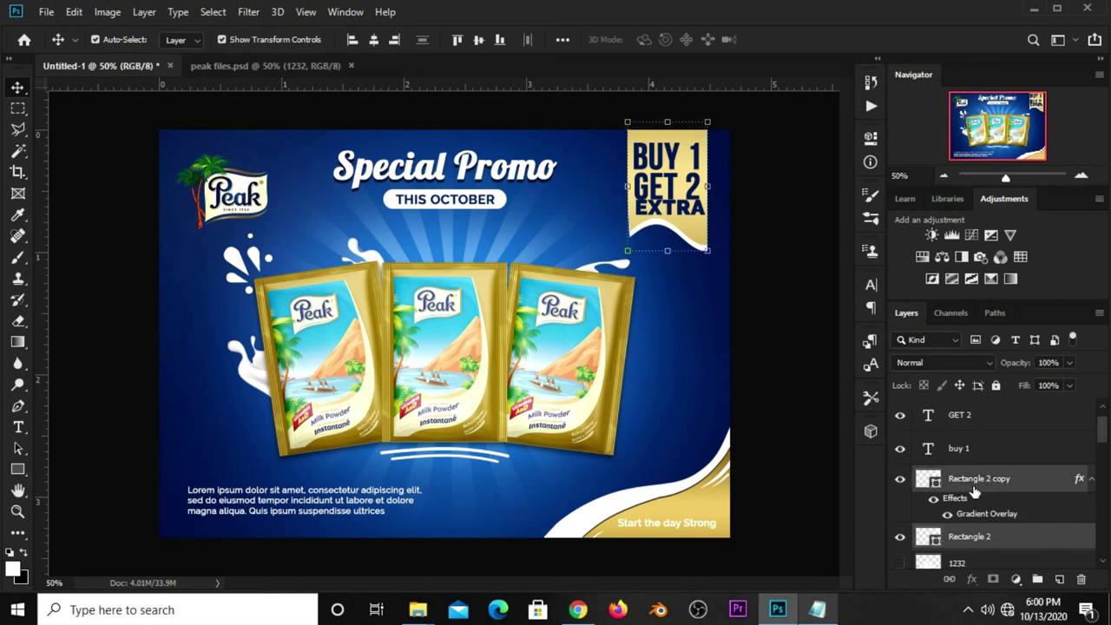
click(759, 265)
Scale the GET 2 text slightly smaller.
click(668, 166)
click(763, 175)
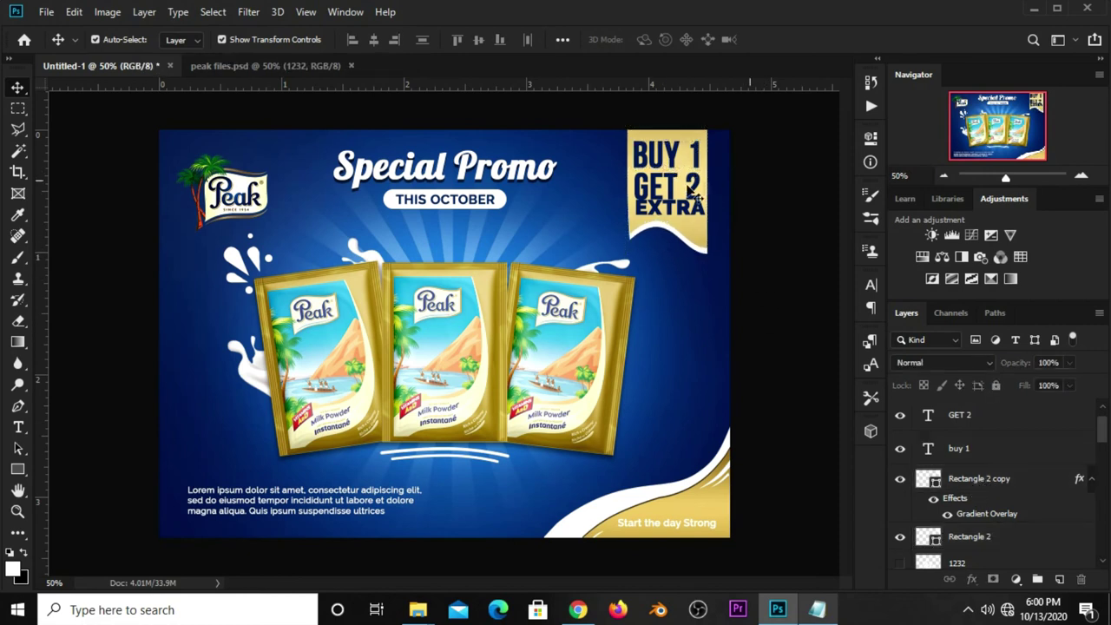
click(687, 188)
click(668, 208)
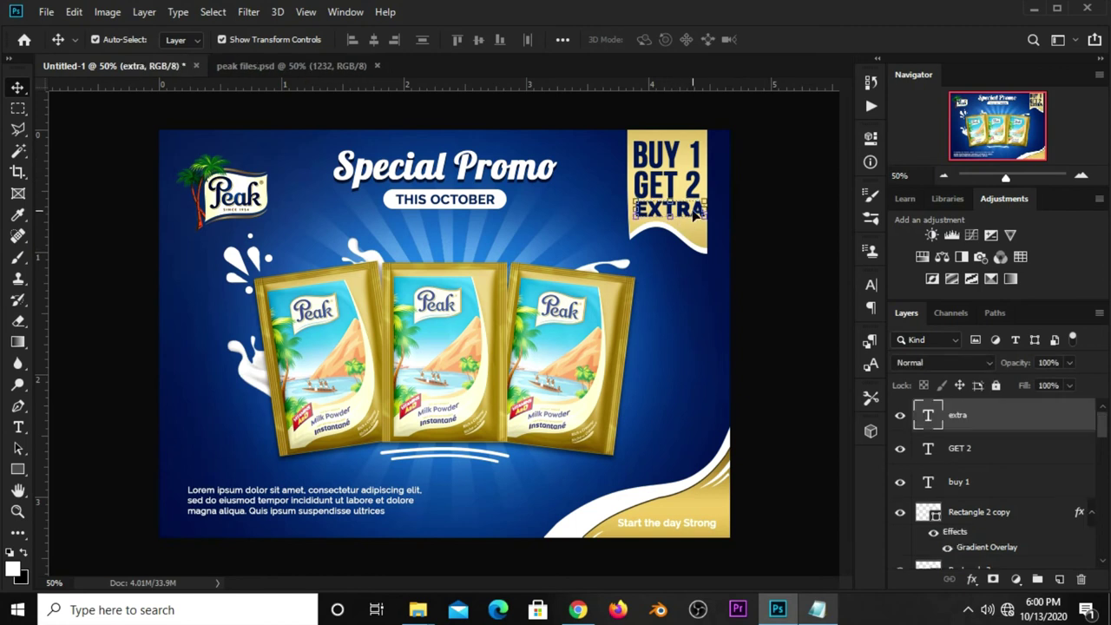
click(733, 221)
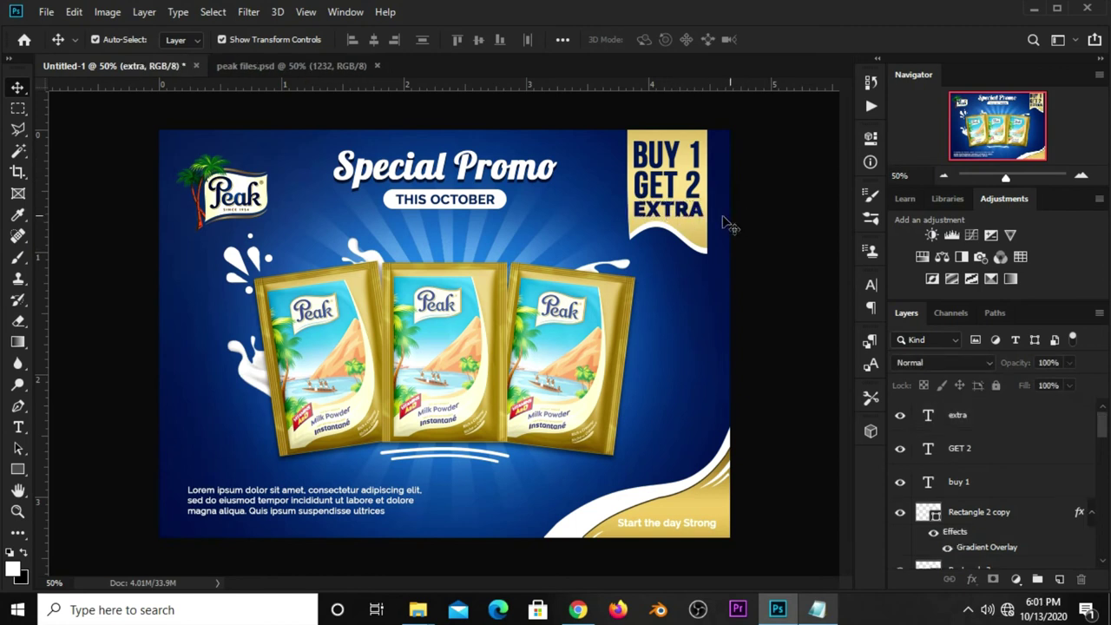
click(664, 189)
key(ctrl+t)
scroll(636, 172, up, 2)
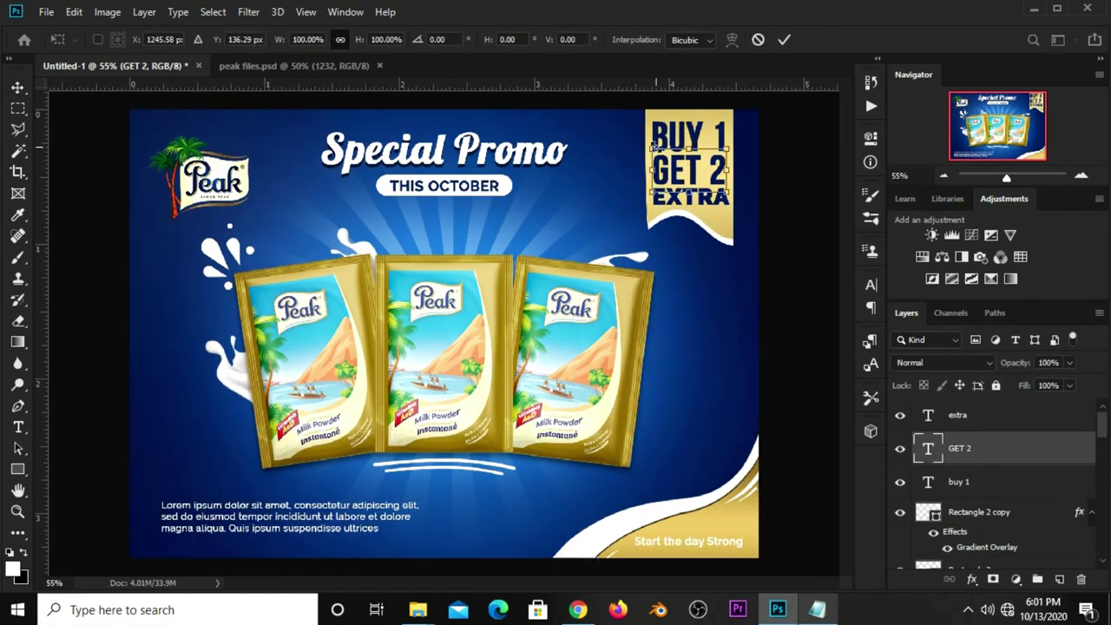
drag(654, 141, 656, 144)
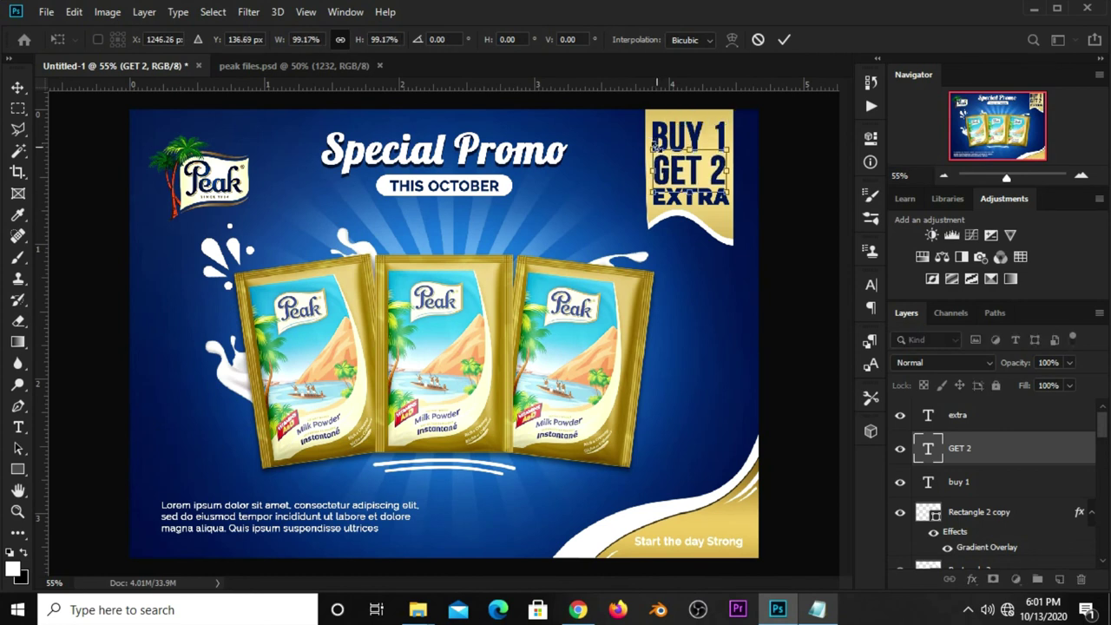
key(Return)
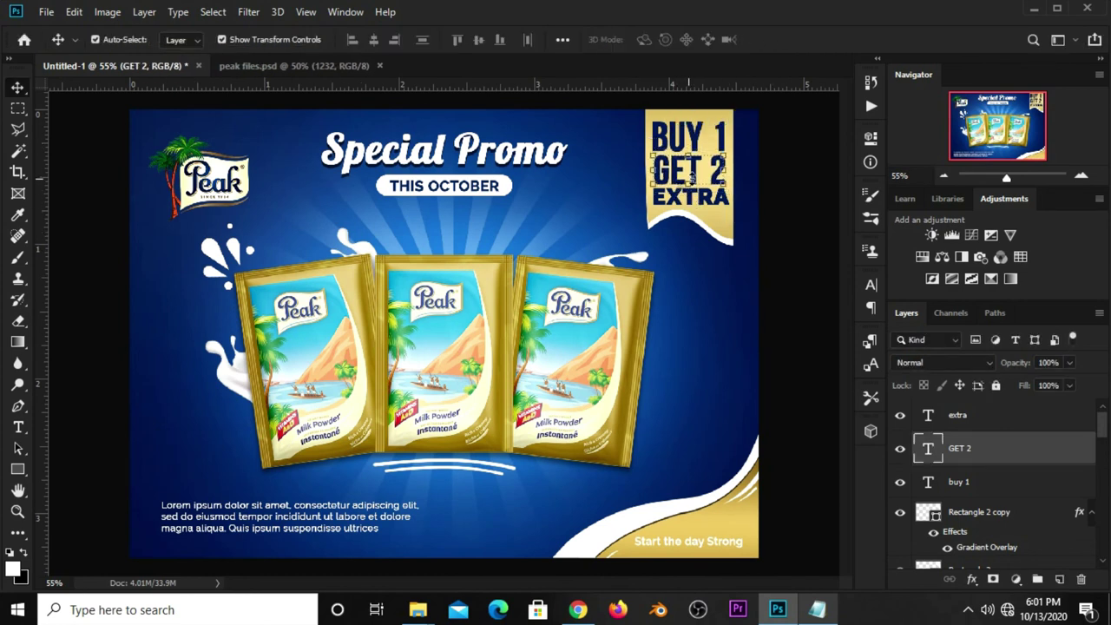
Select the BUY 1, GET 2 and EXTRA layers together and shrink them proportionally.
key(ctrl+t)
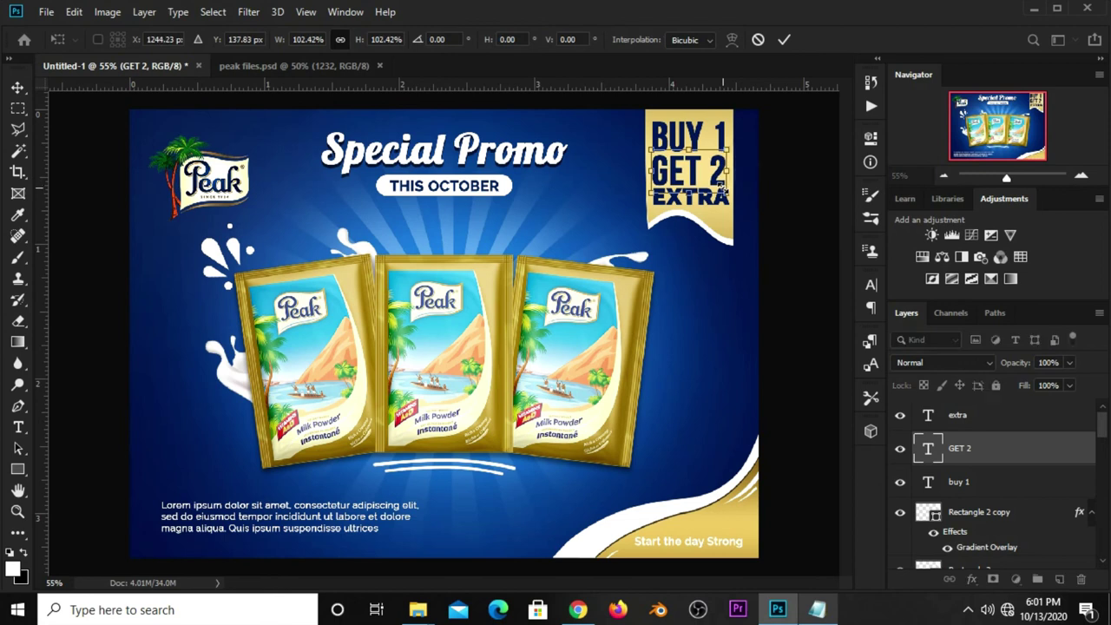
click(768, 208)
click(692, 148)
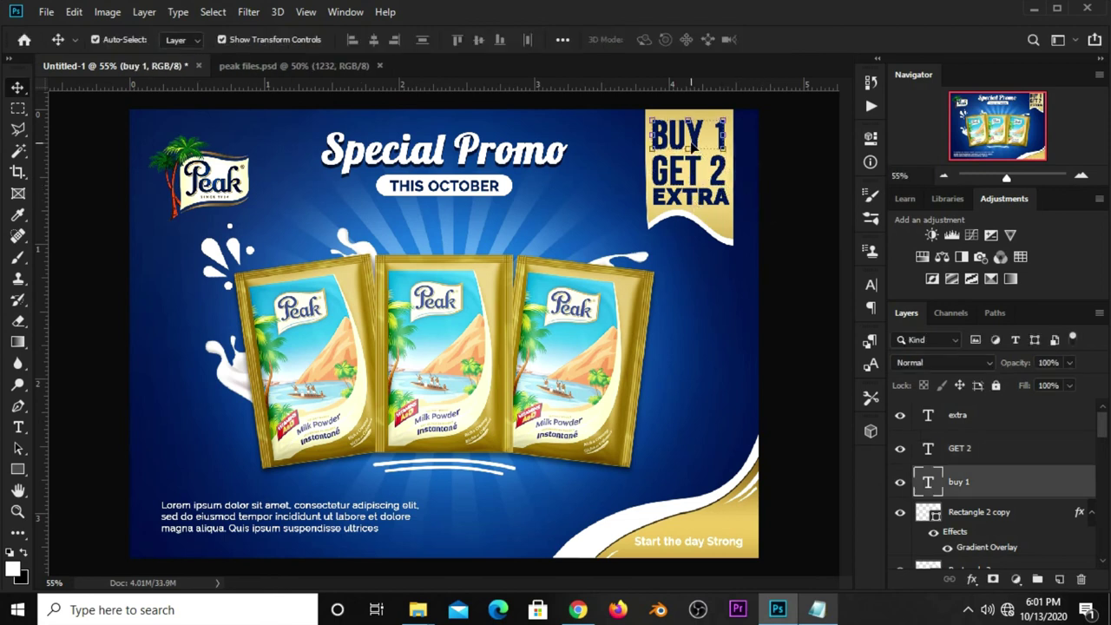
click(774, 238)
click(685, 170)
click(761, 204)
click(694, 178)
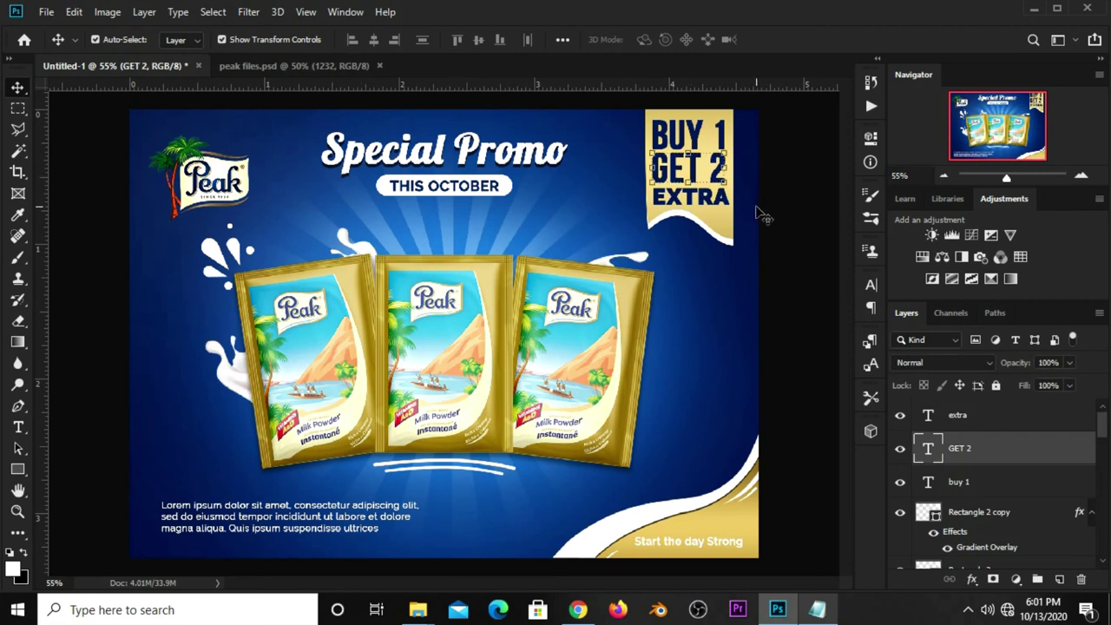
click(753, 217)
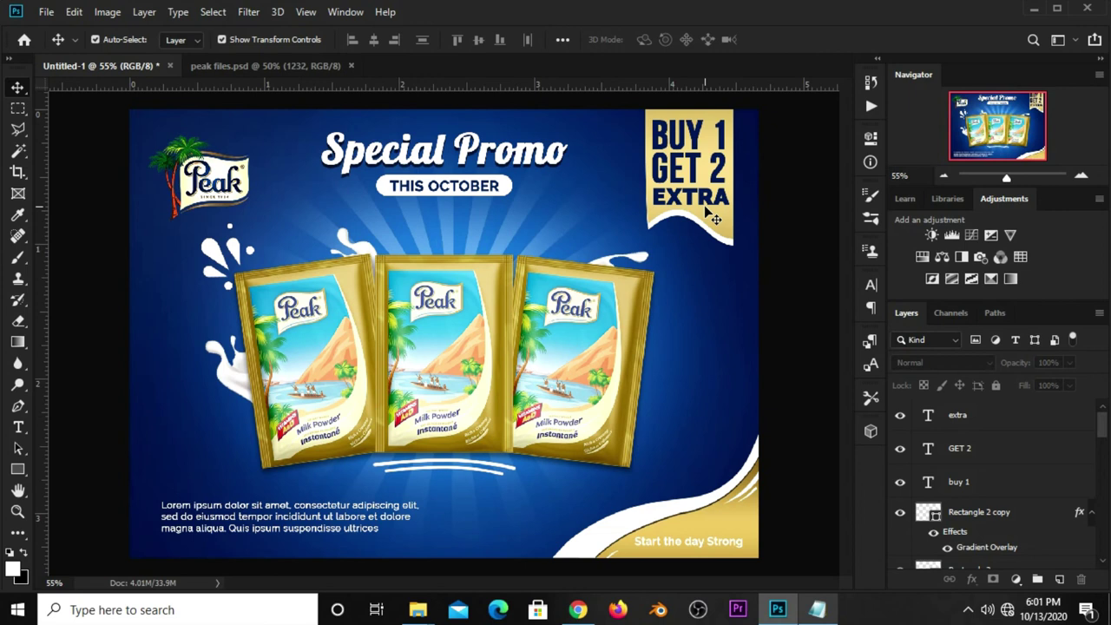
click(701, 205)
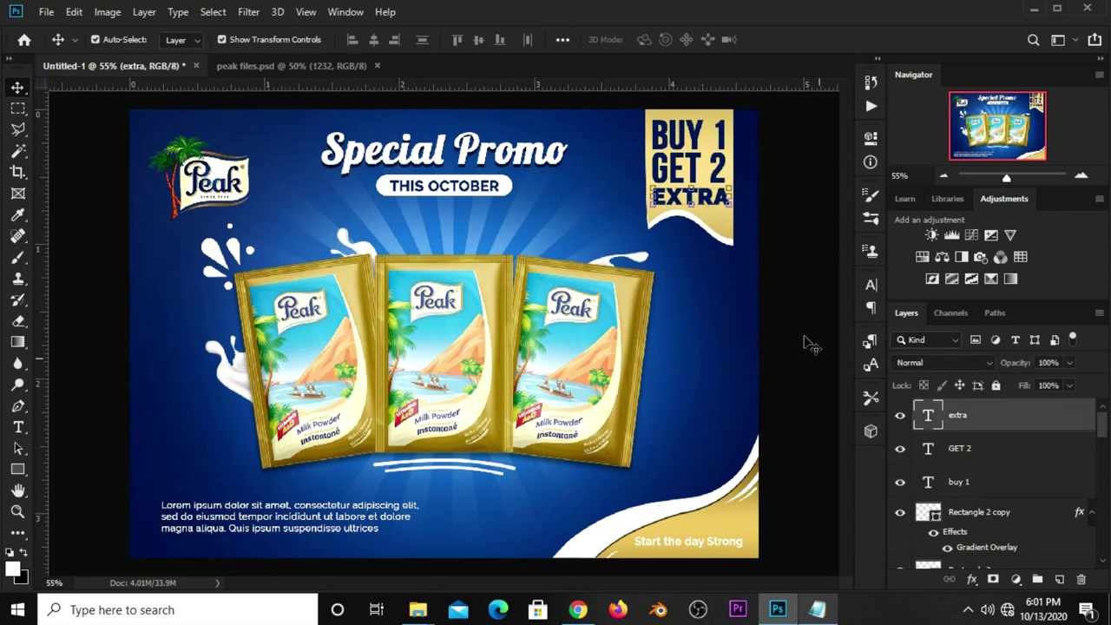
shift+click(965, 482)
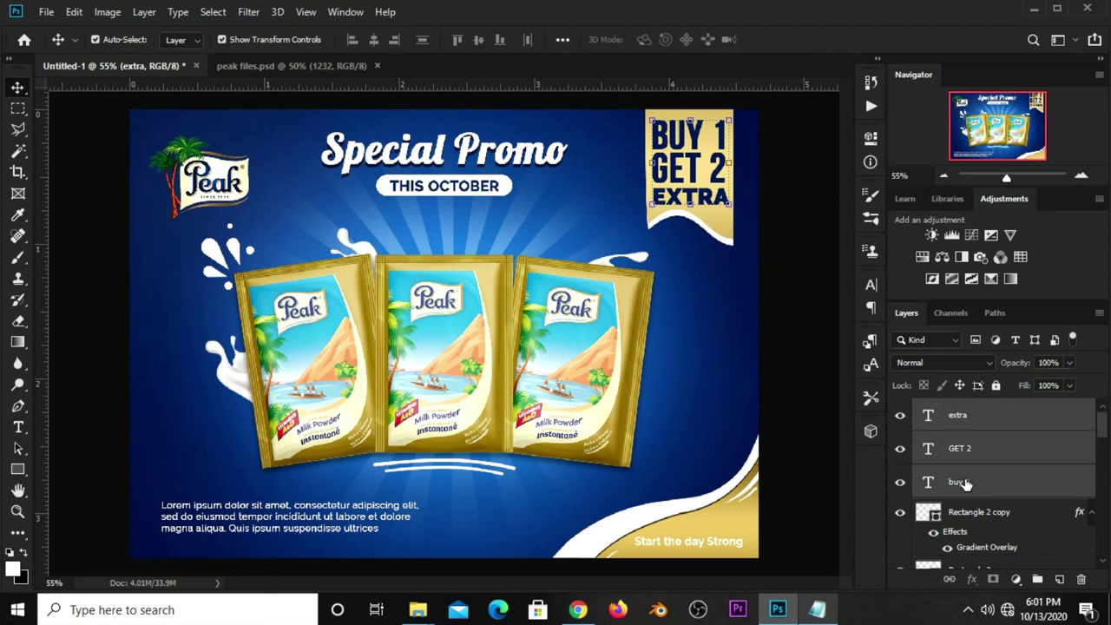
click(727, 118)
drag(728, 118, 721, 126)
key(Return)
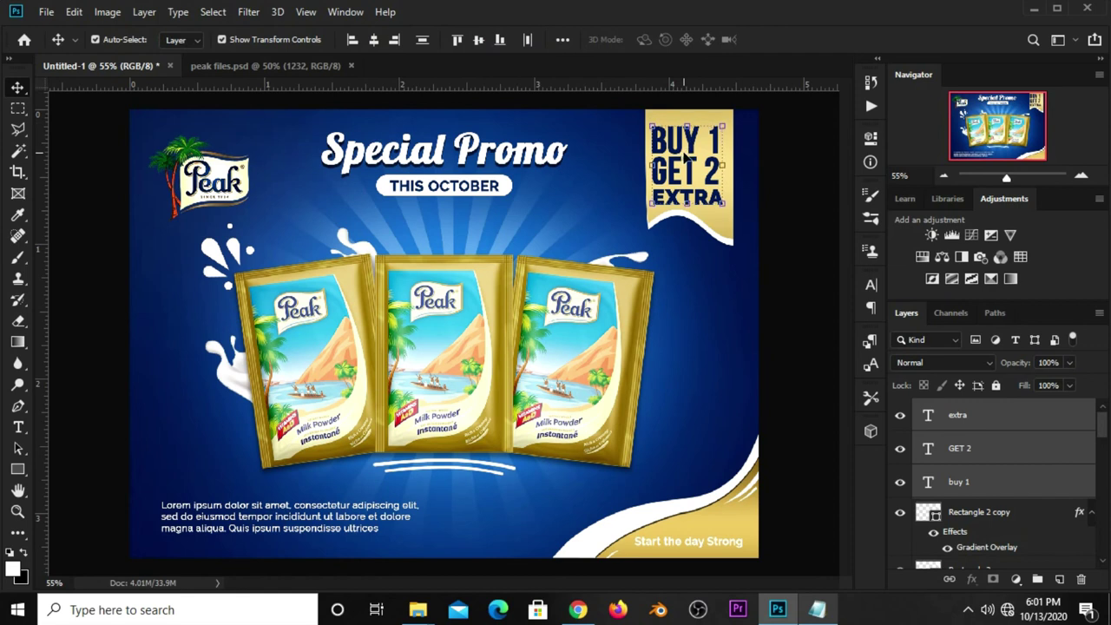
Check each ribbon text line, then add an empty Layer 7 at the top of the stack.
click(688, 152)
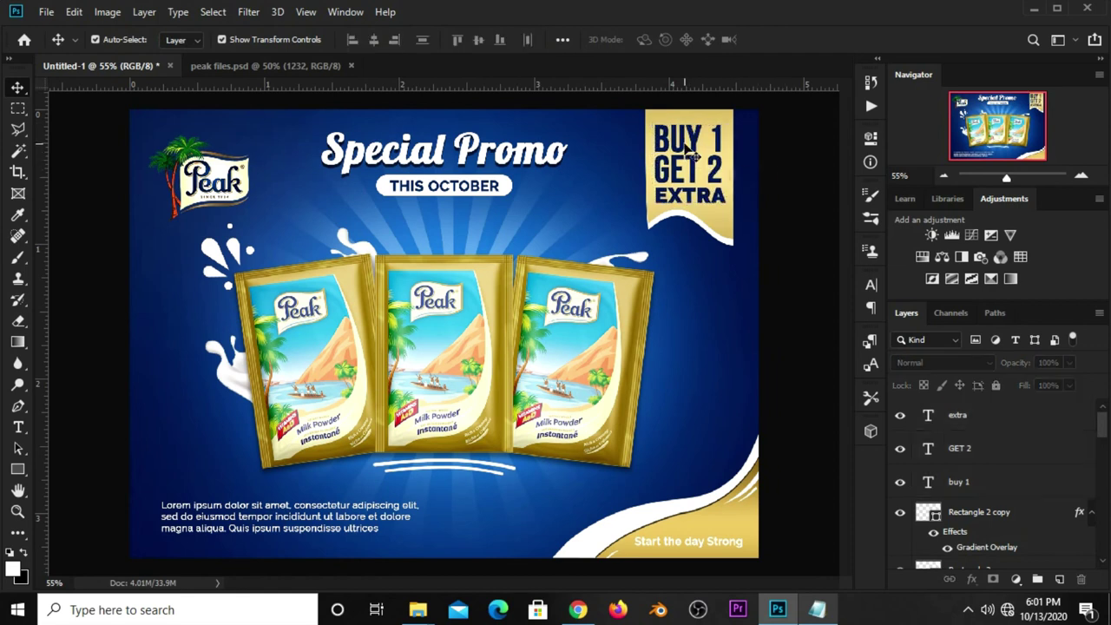
click(771, 169)
click(694, 176)
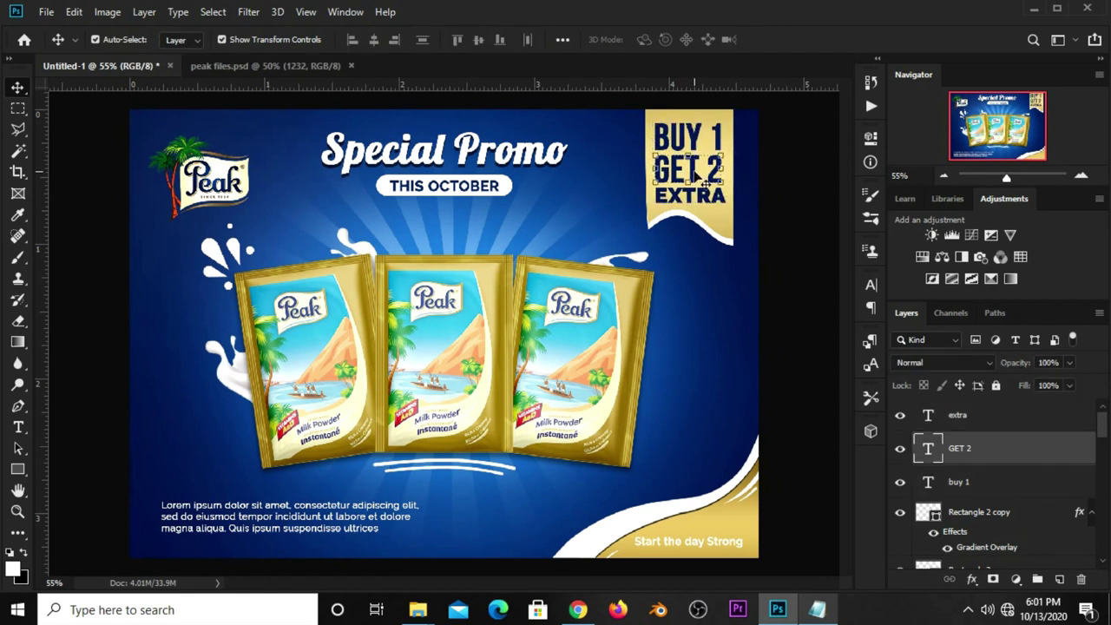
click(767, 170)
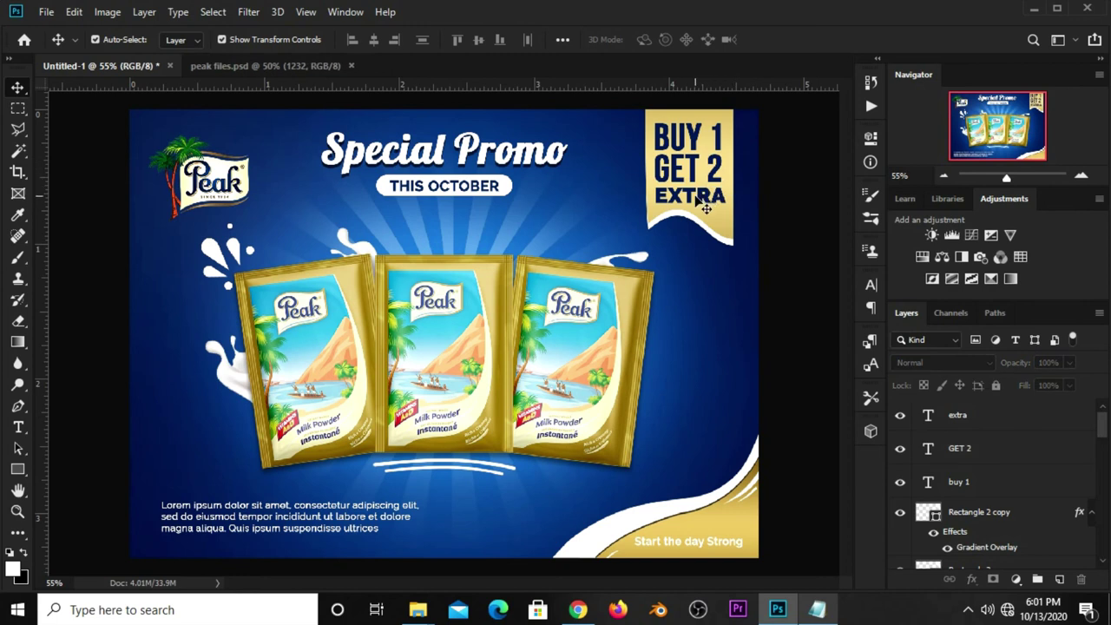
click(704, 206)
click(763, 330)
click(1059, 579)
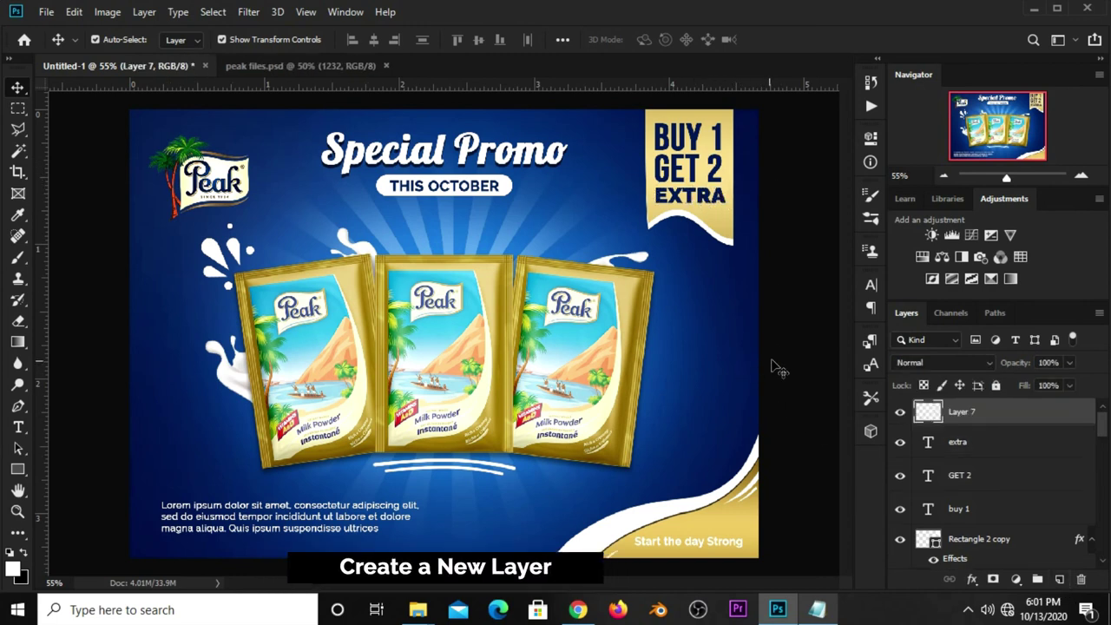
Set the Pen Tool to Path mode and zoom in on the ribbon.
drag(19, 405, 87, 405)
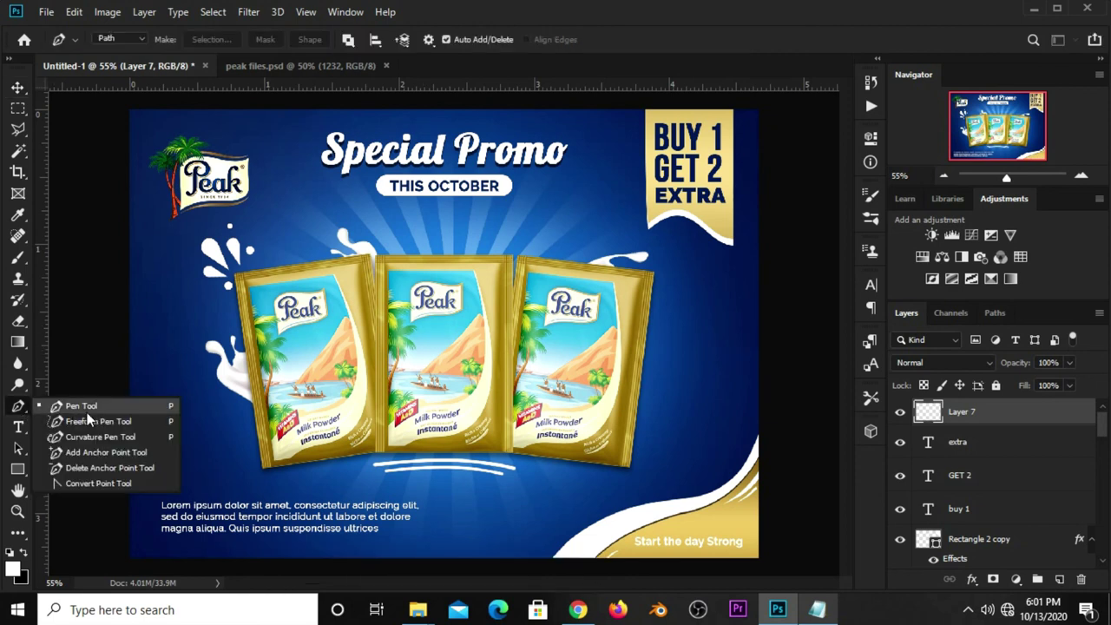
click(122, 38)
click(117, 67)
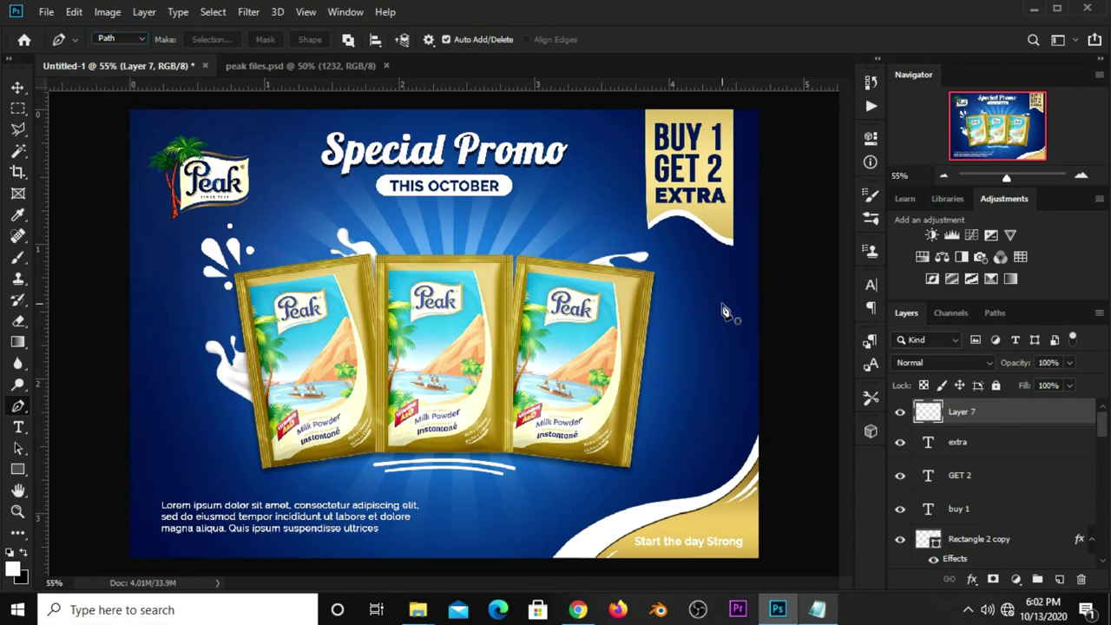
scroll(686, 221, up, 1)
scroll(692, 198, up, 1)
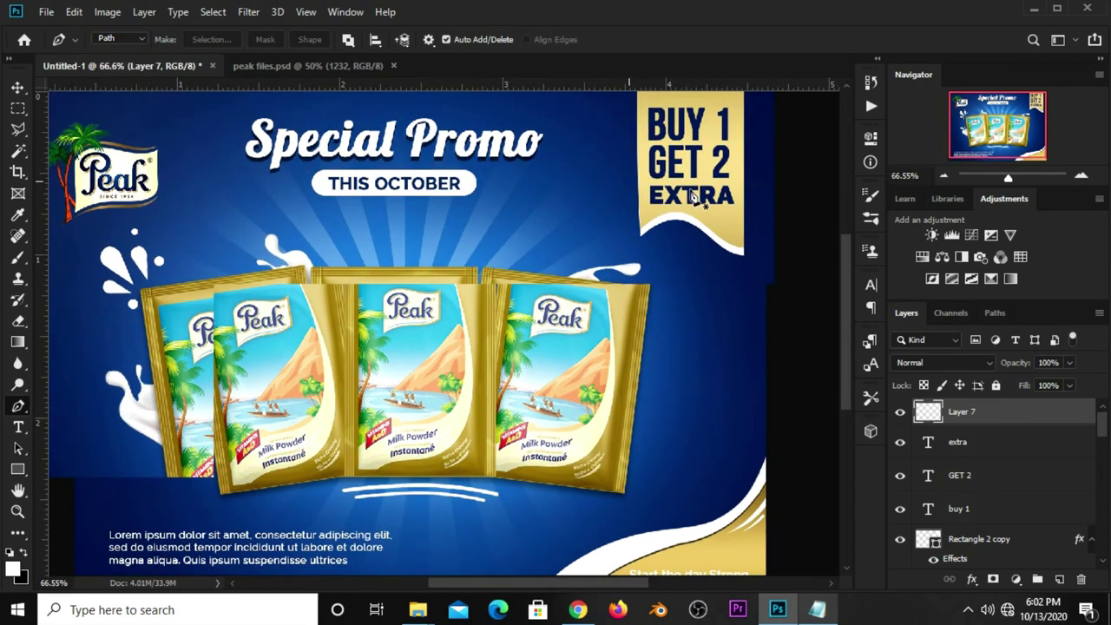
scroll(692, 198, up, 1)
Draw a closed wavy path along the ribbon's bottom edge and make it a selection.
click(651, 252)
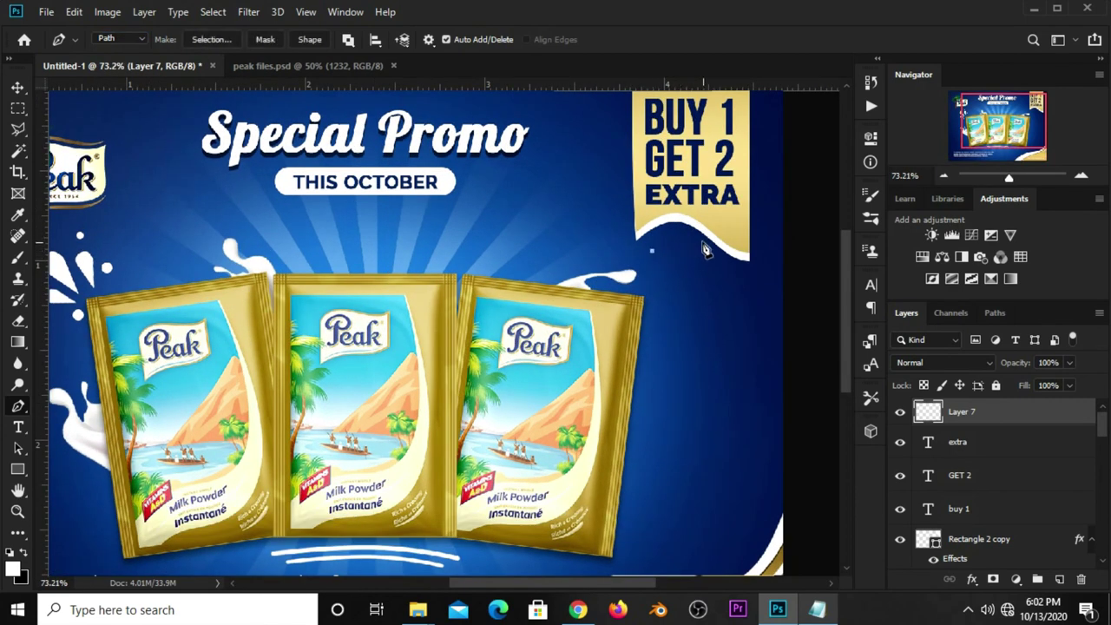
click(654, 238)
mouse_move(707, 254)
mouse_down()
mouse_move(680, 251)
mouse_move(682, 241)
mouse_up()
click(655, 240)
drag(686, 252, 682, 242)
right_click(680, 236)
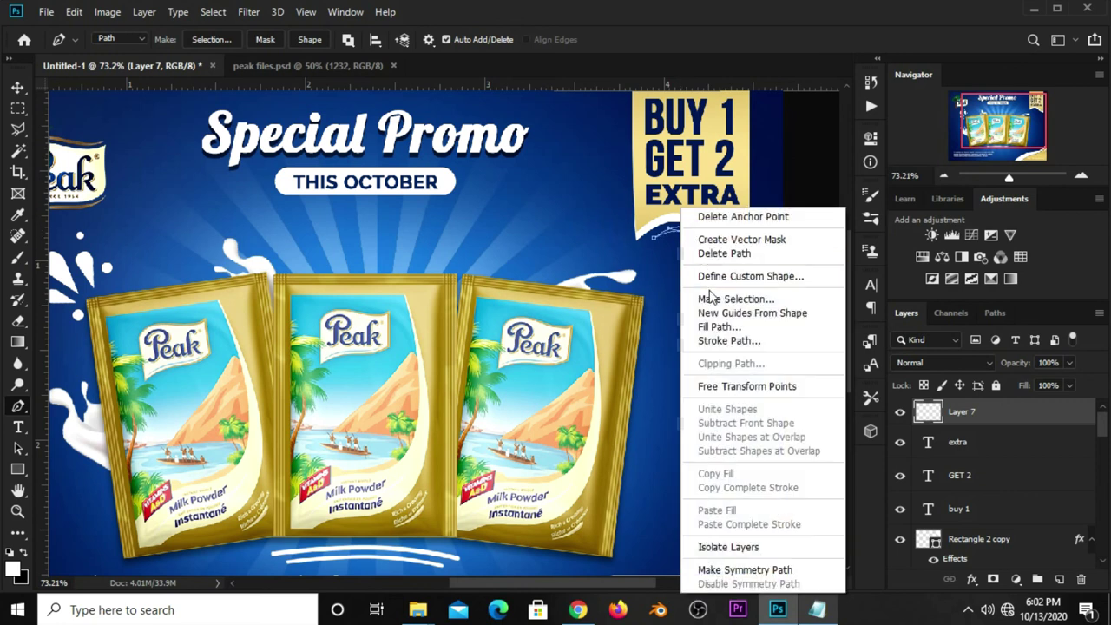
click(711, 299)
click(791, 164)
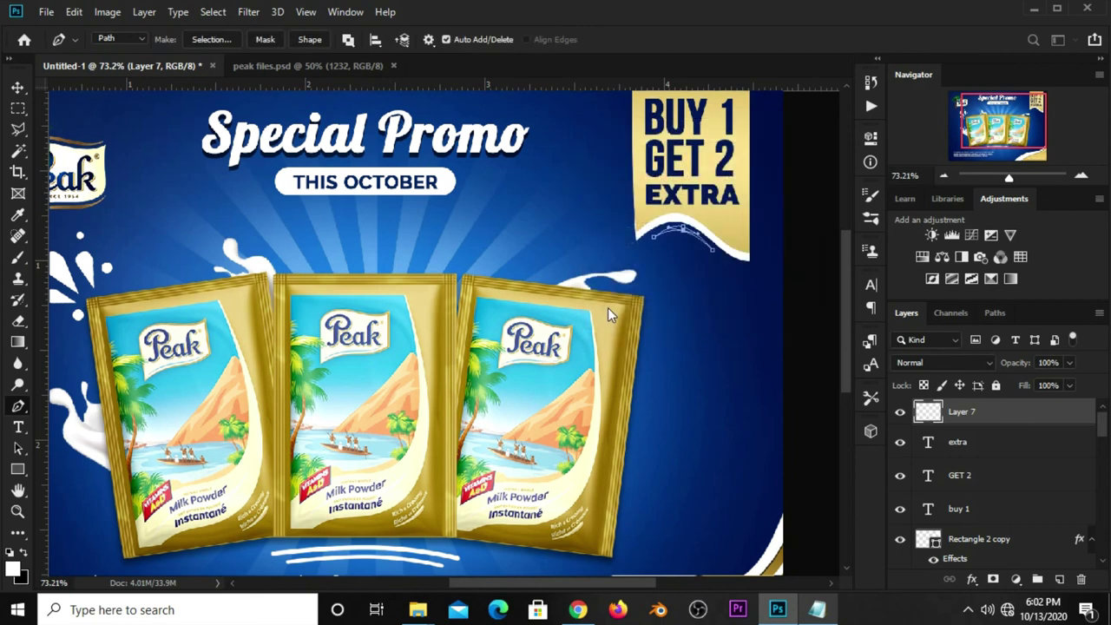
Fill the wave selection with the white foreground colour on Layer 7, then deselect and fit the view.
right_click(17, 108)
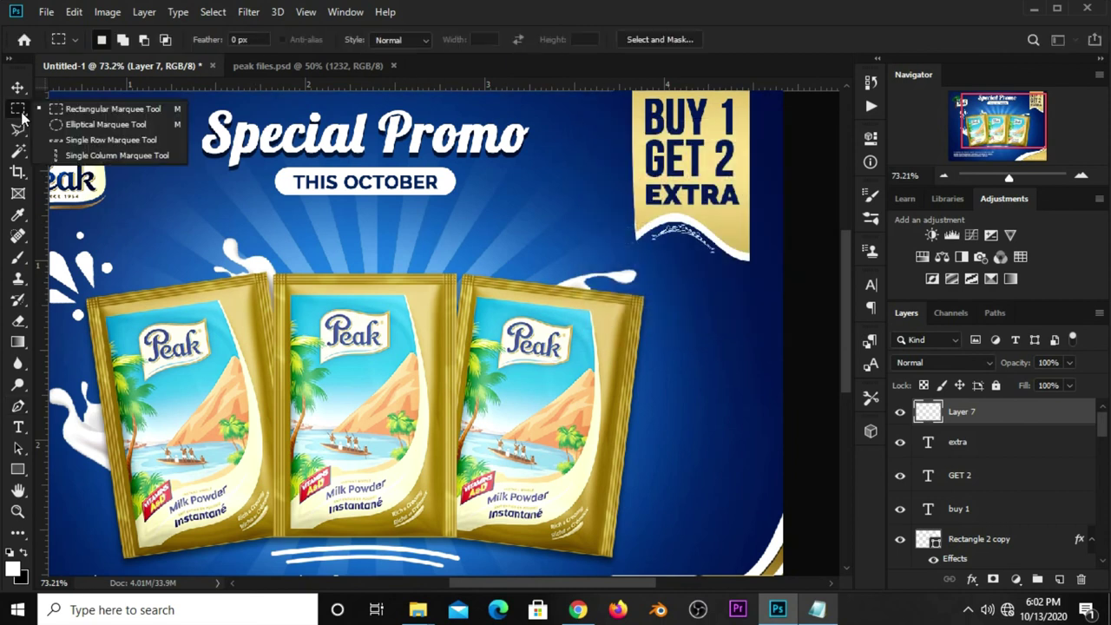
click(70, 110)
right_click(676, 231)
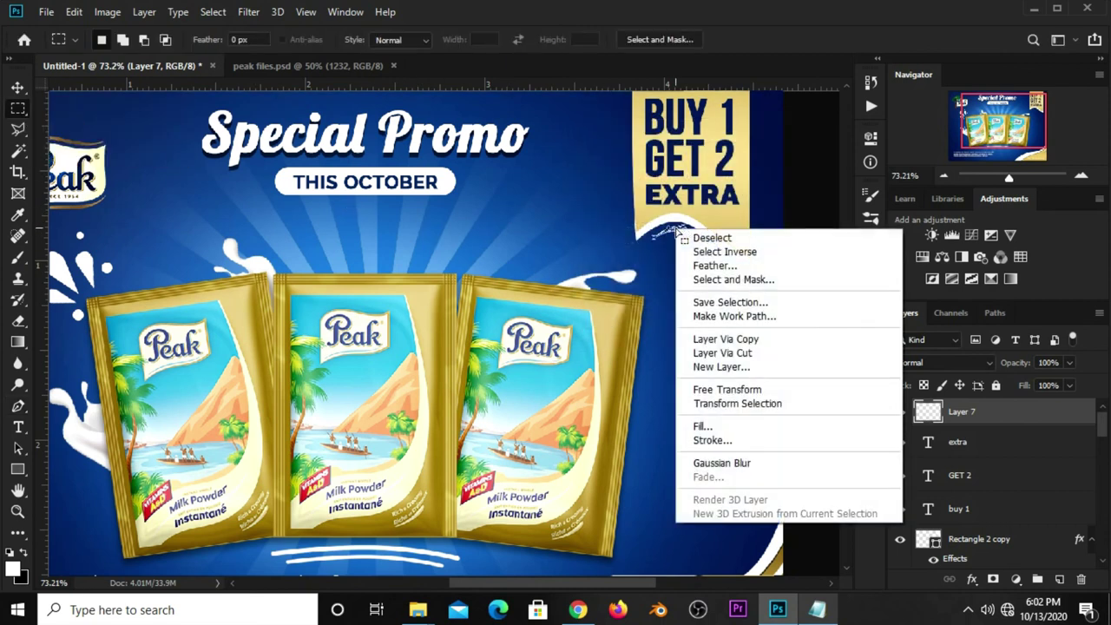
click(695, 431)
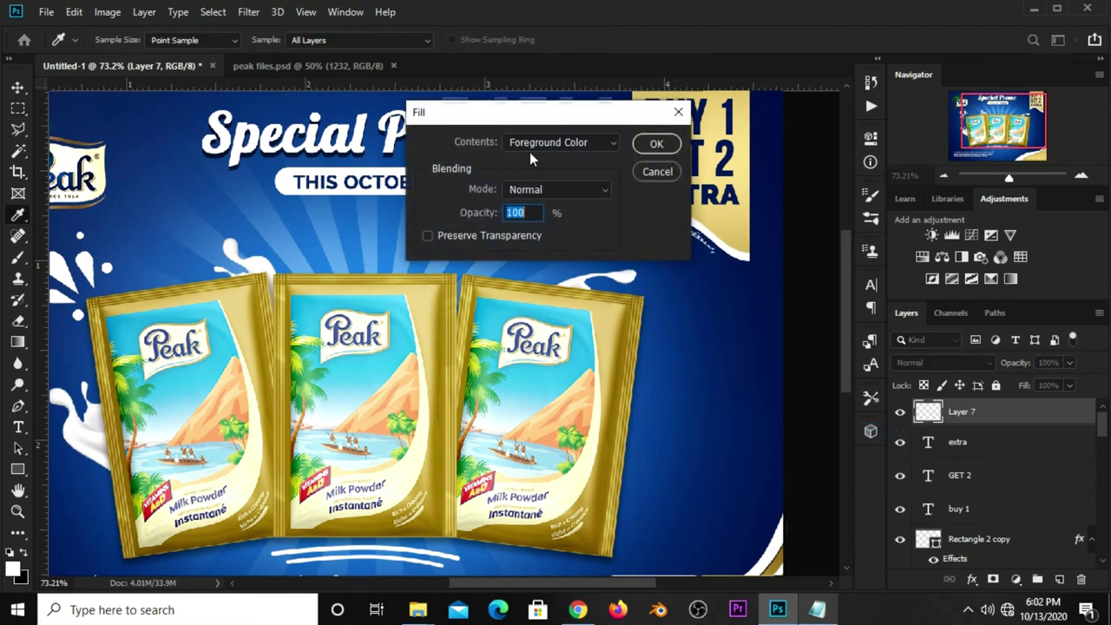
click(538, 143)
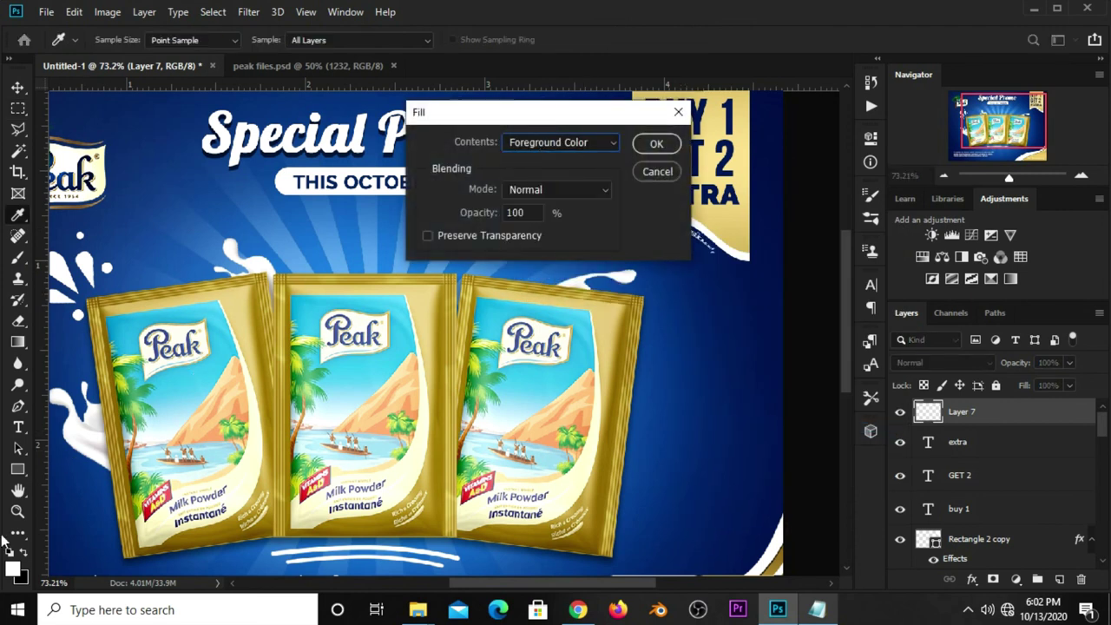
click(655, 145)
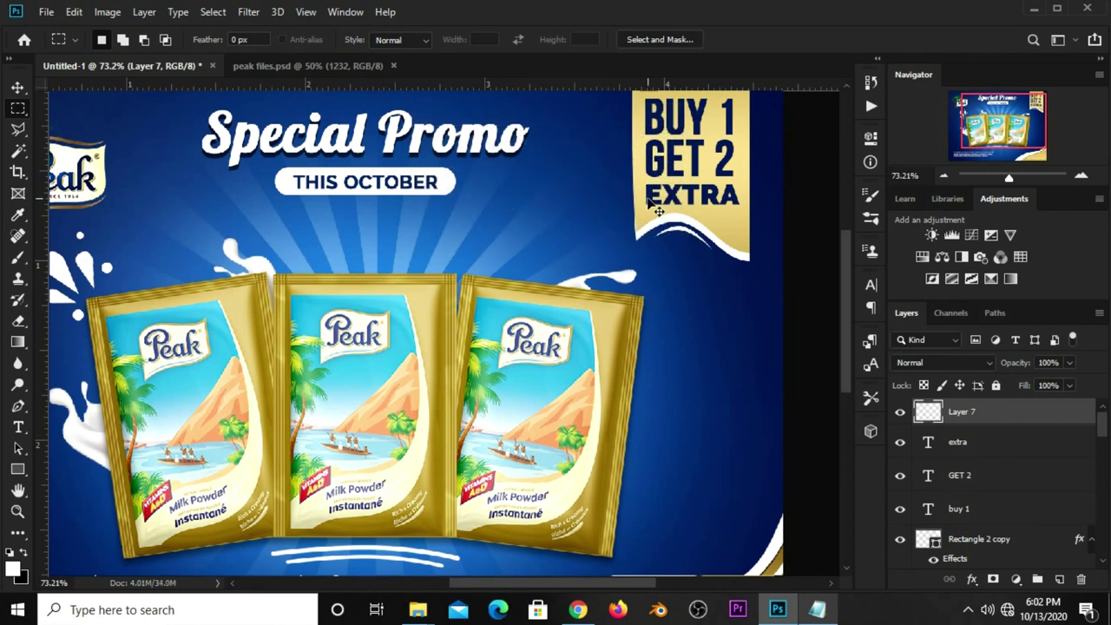
key(v)
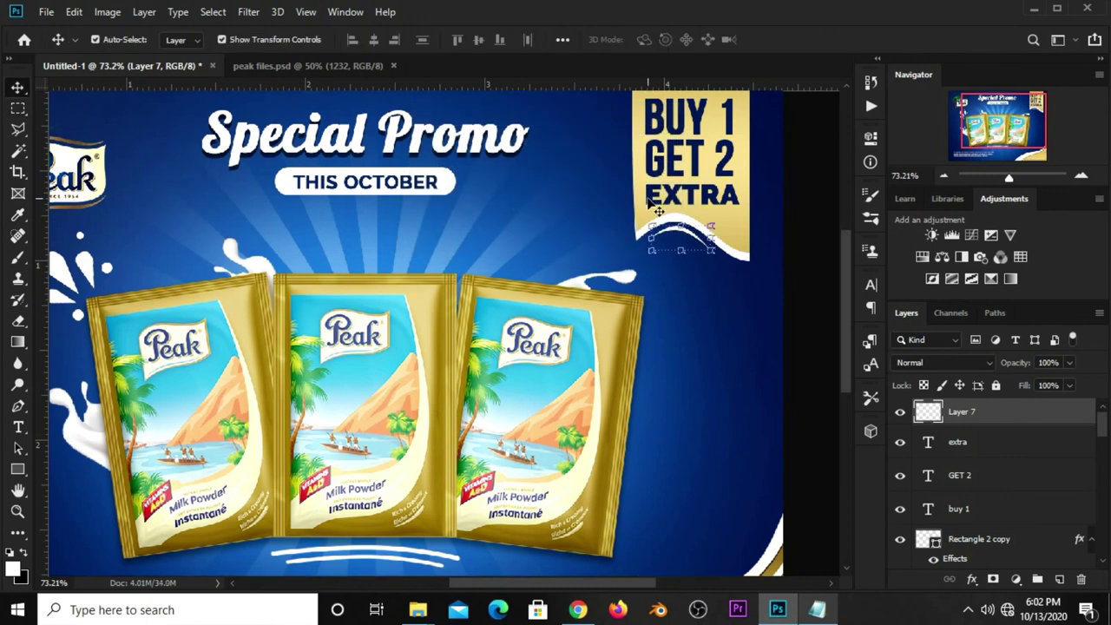
key(ctrl+d)
key(ctrl+0)
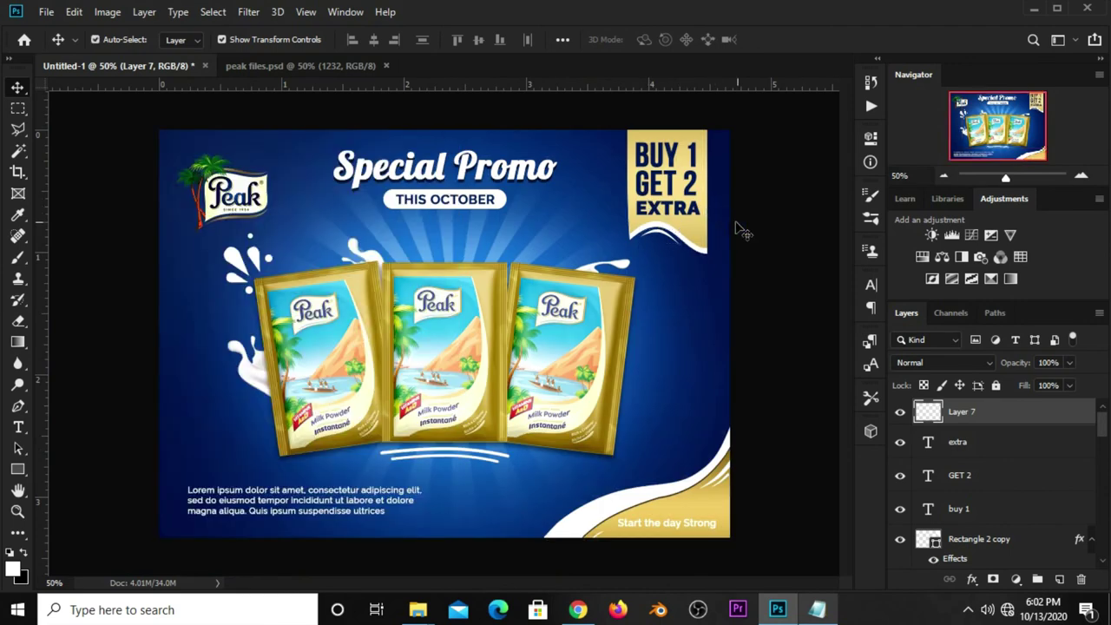
Draw a small white ellipse dot right of the packs and duplicate it slightly lower.
ctrl+click(737, 231)
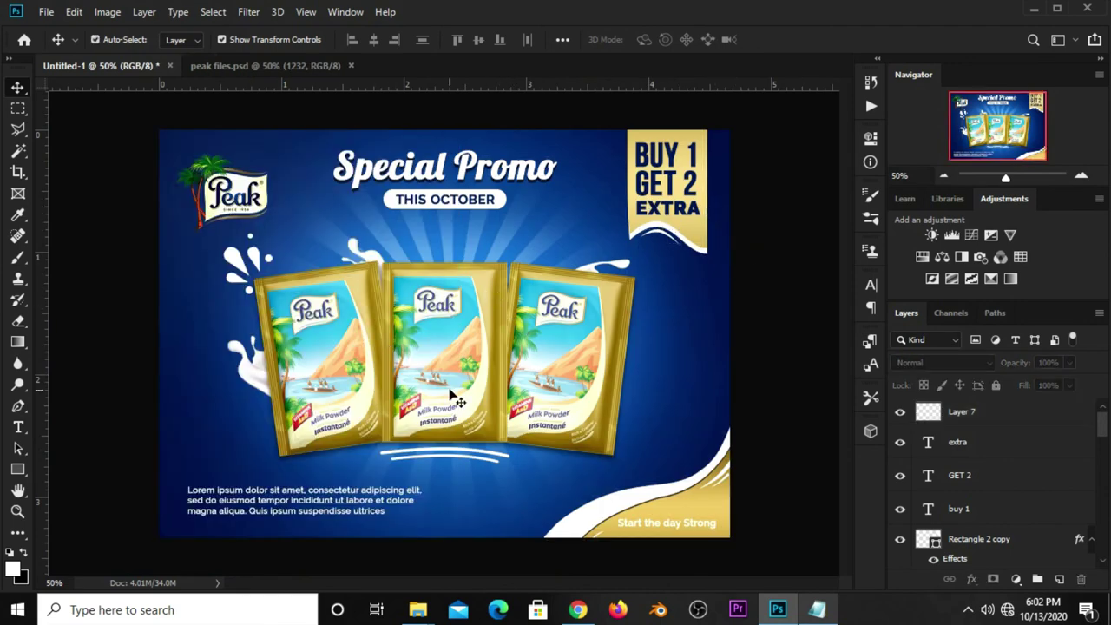
click(19, 469)
click(78, 493)
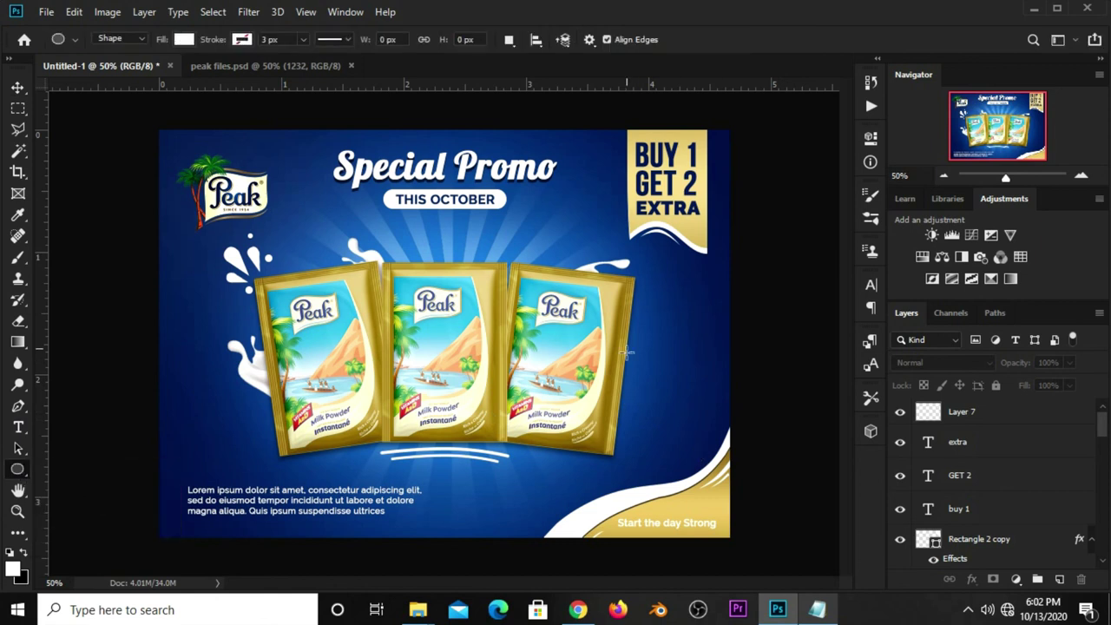
drag(649, 340, 659, 350)
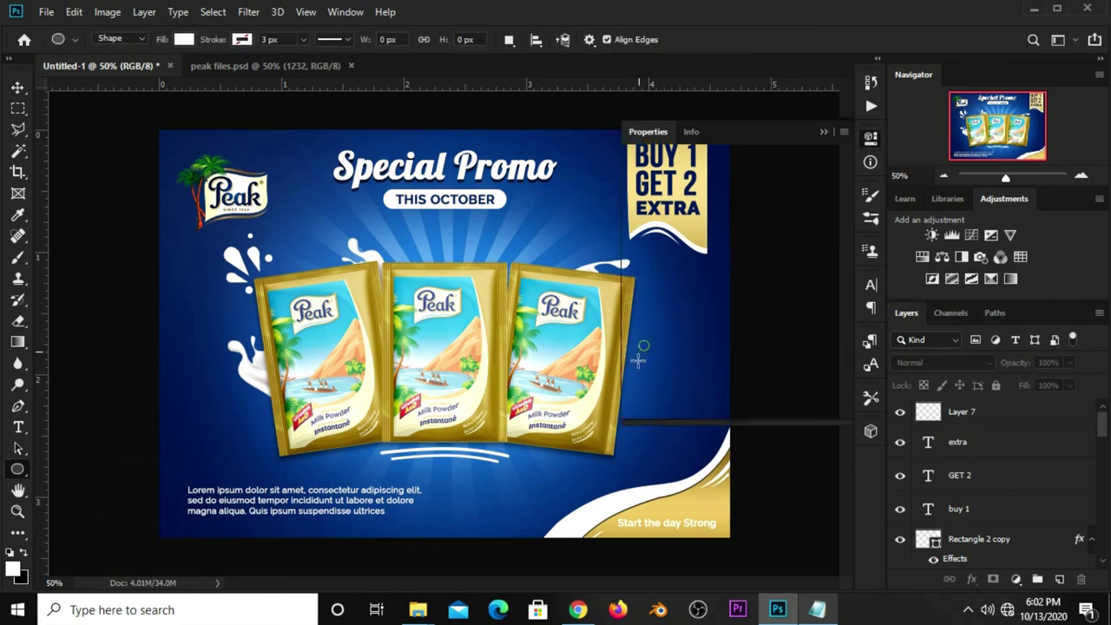
click(823, 132)
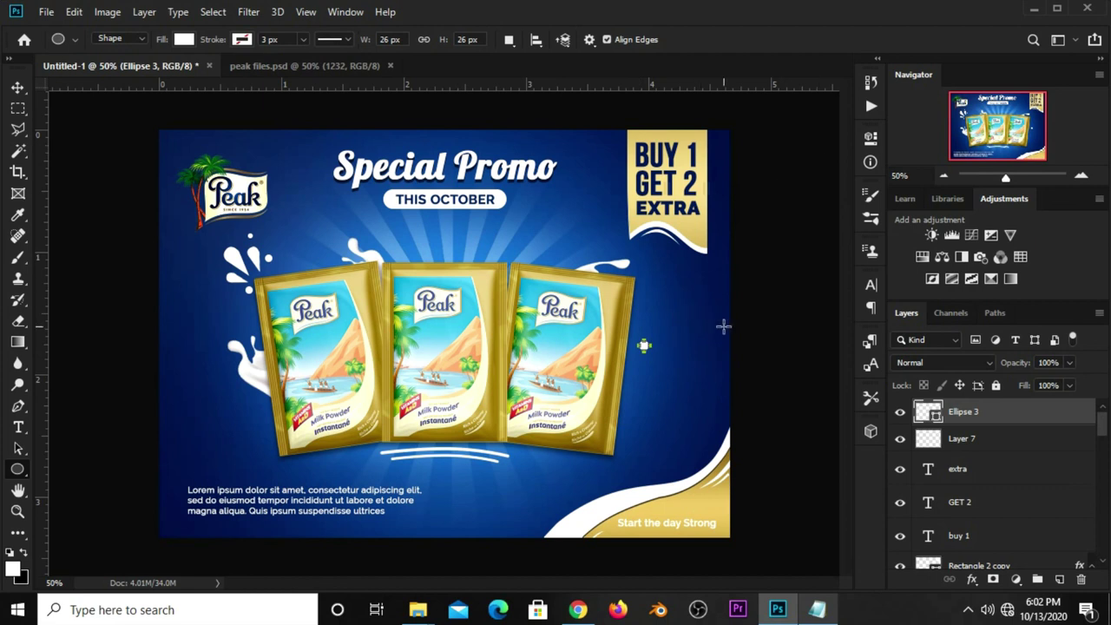
key(v)
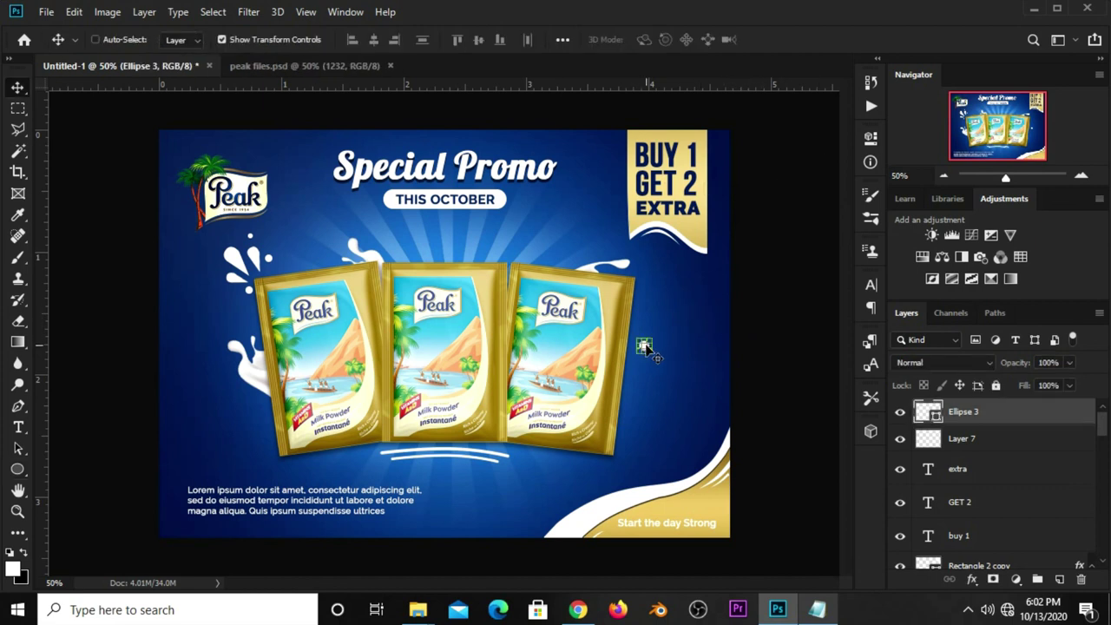
key(ctrl+j)
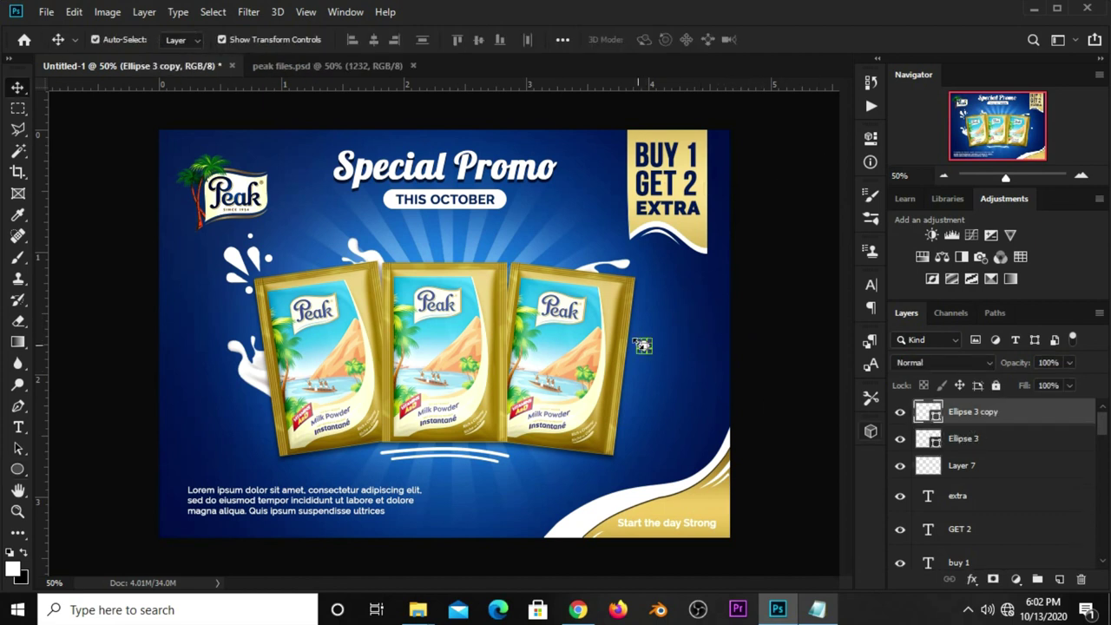
drag(642, 346, 638, 368)
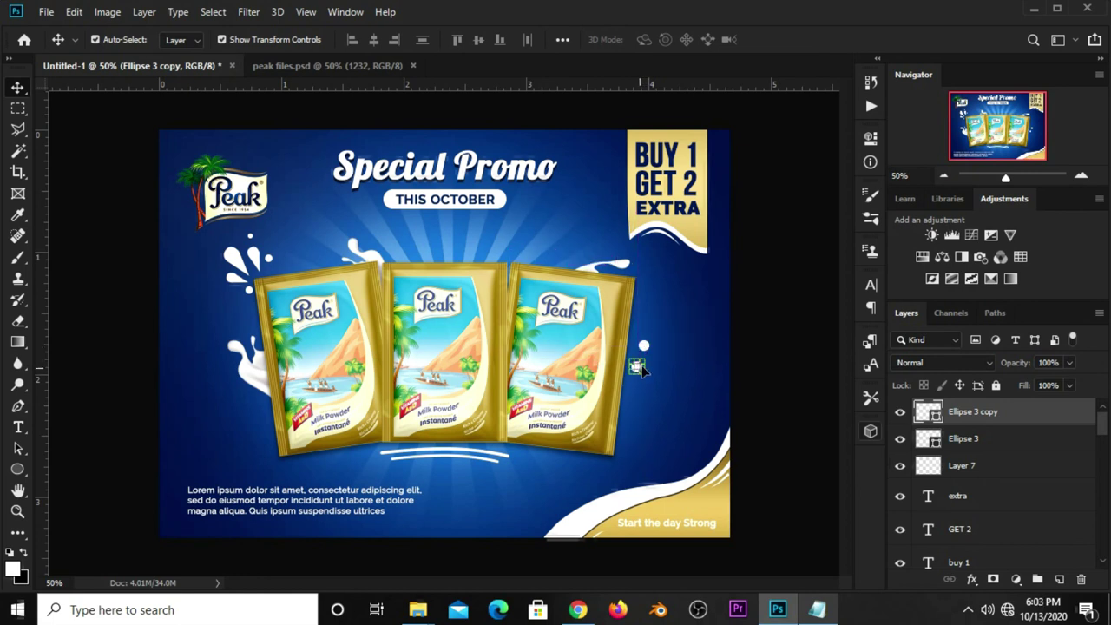
click(756, 367)
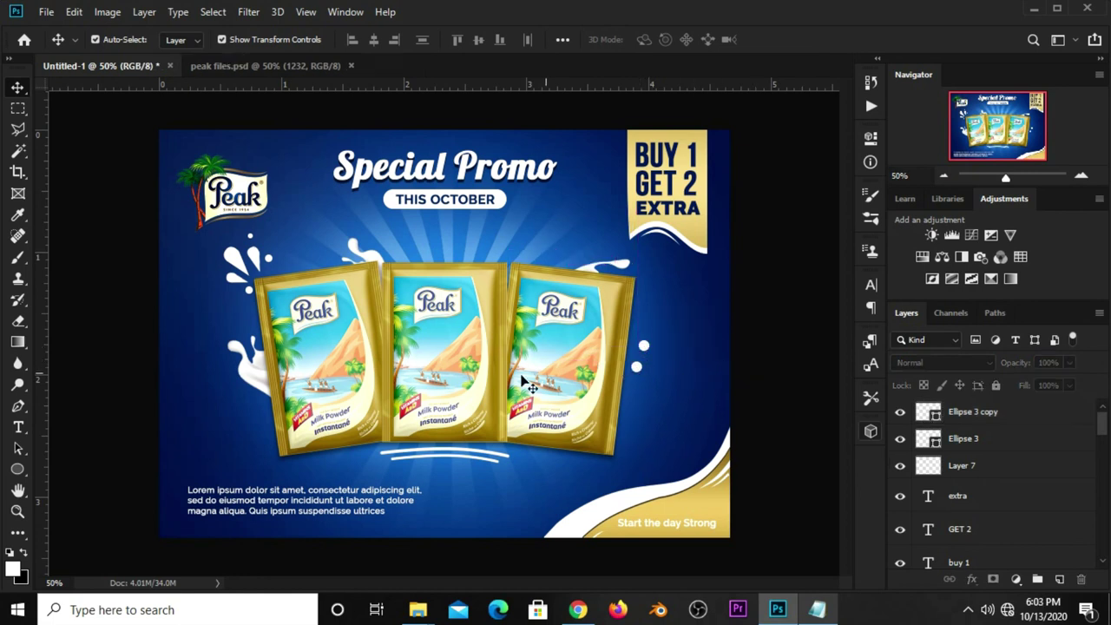
Draw a third 18 px white dot near the milk splash.
right_click(18, 468)
click(52, 498)
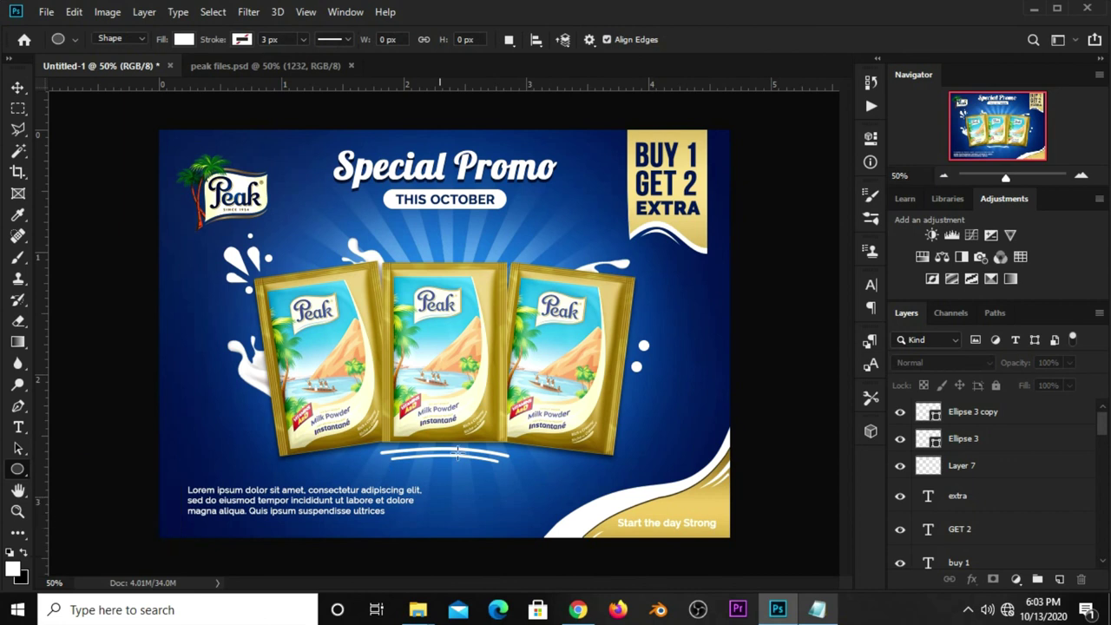
drag(658, 356, 648, 364)
click(823, 132)
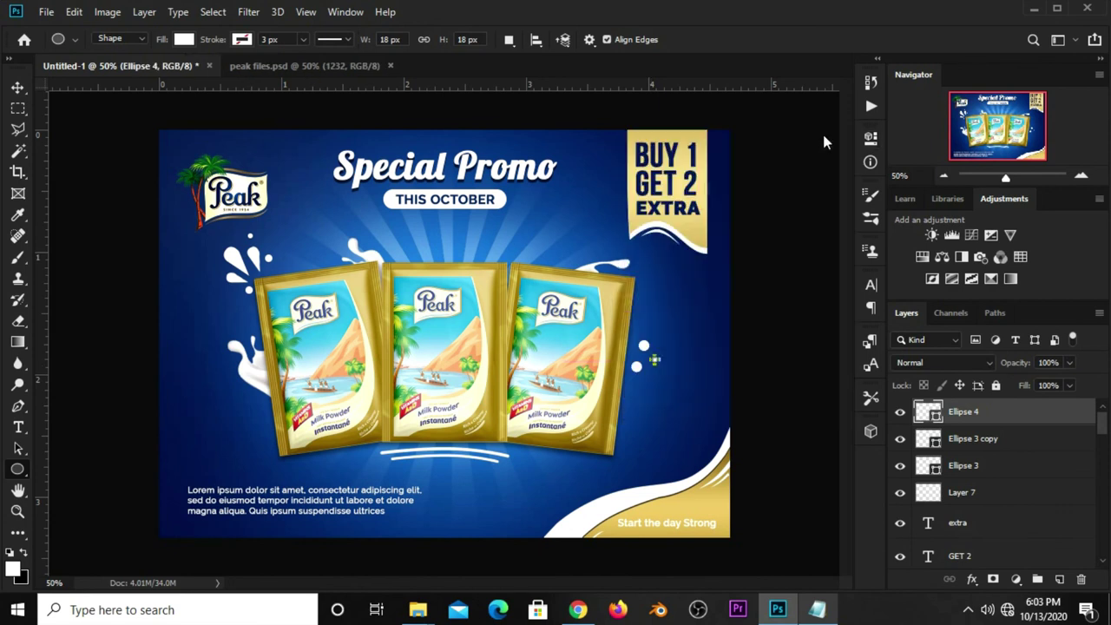
key(v)
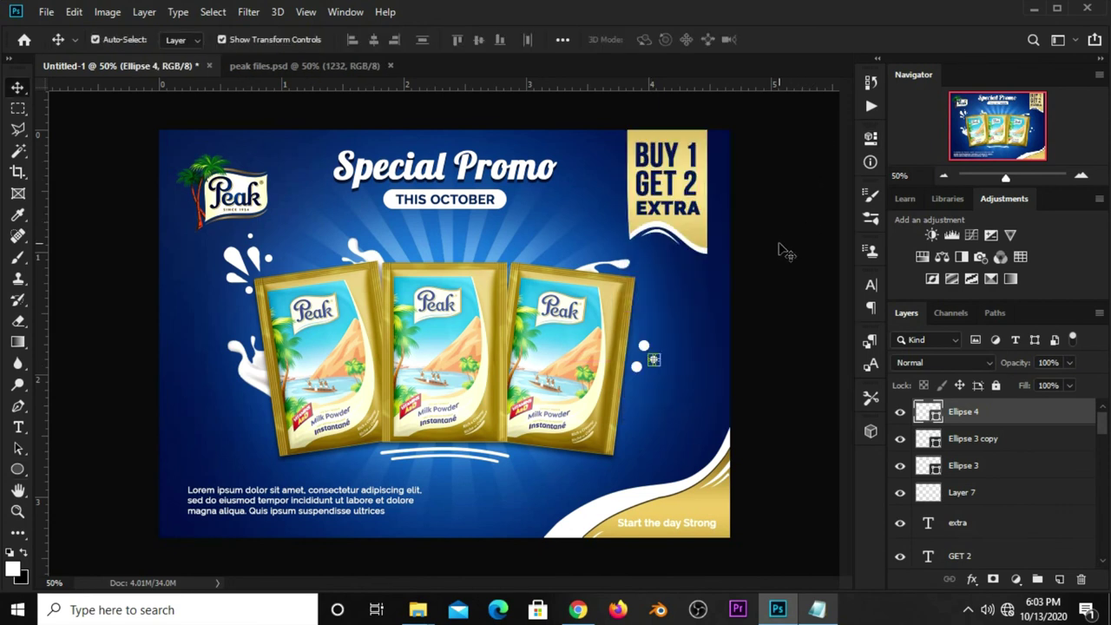
click(774, 265)
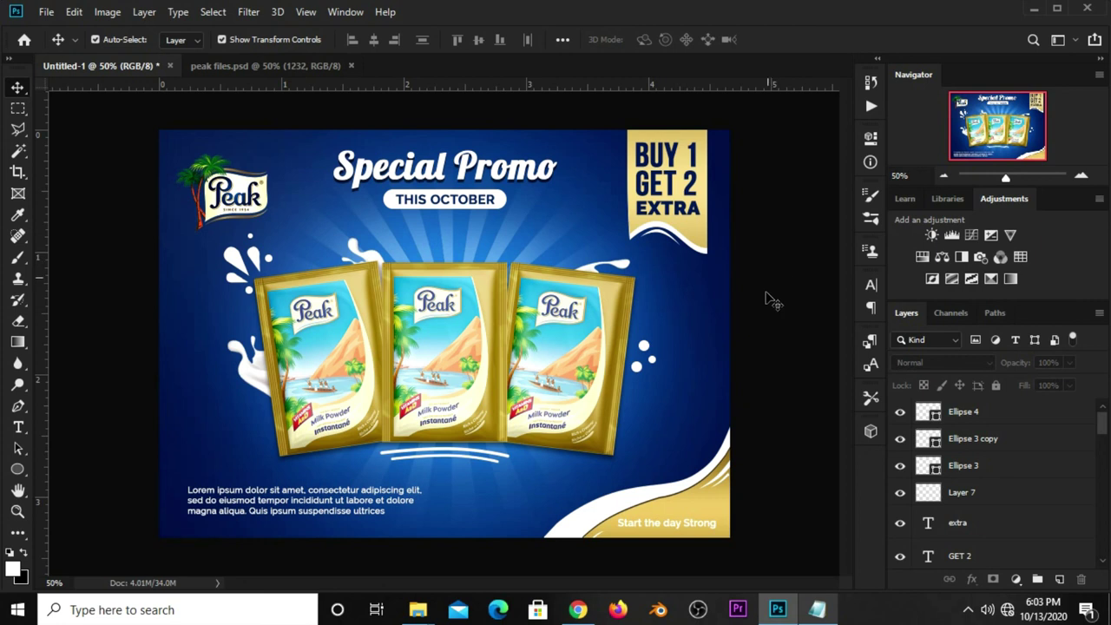
Add a Curves adjustment layer with its RGB curve pulled slightly down, then toggle it to compare.
click(1015, 580)
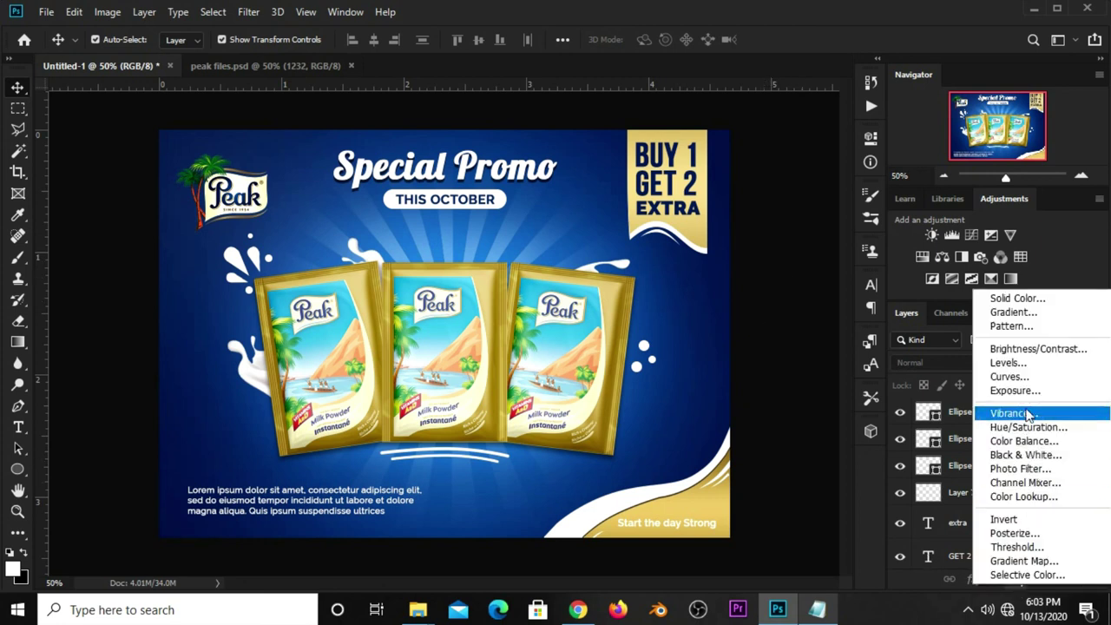
click(1024, 367)
drag(719, 336, 715, 342)
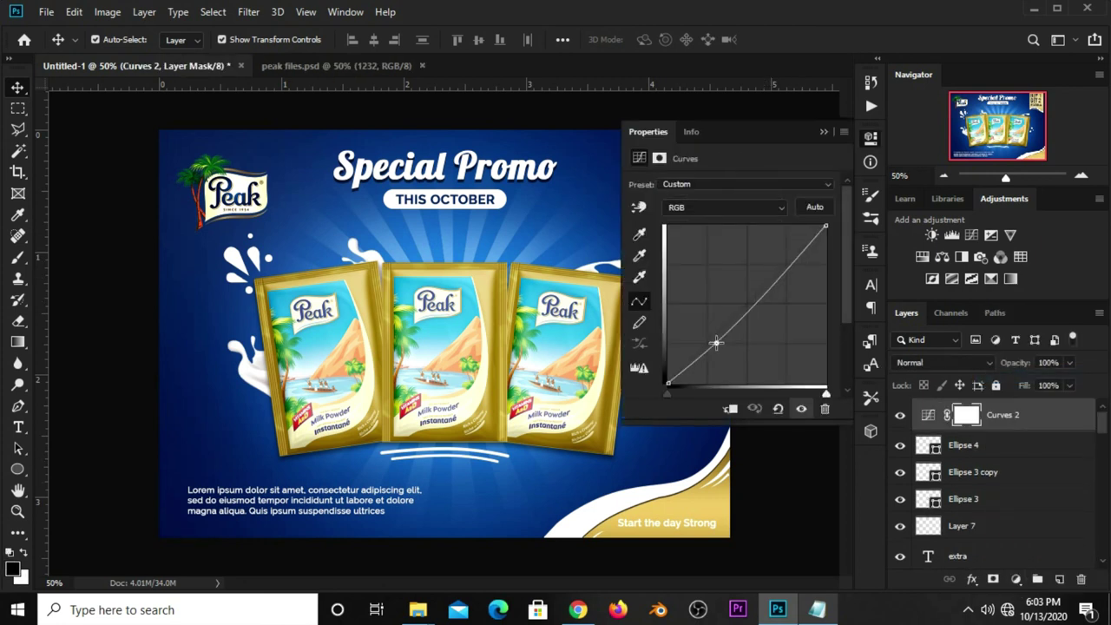
click(825, 131)
click(900, 415)
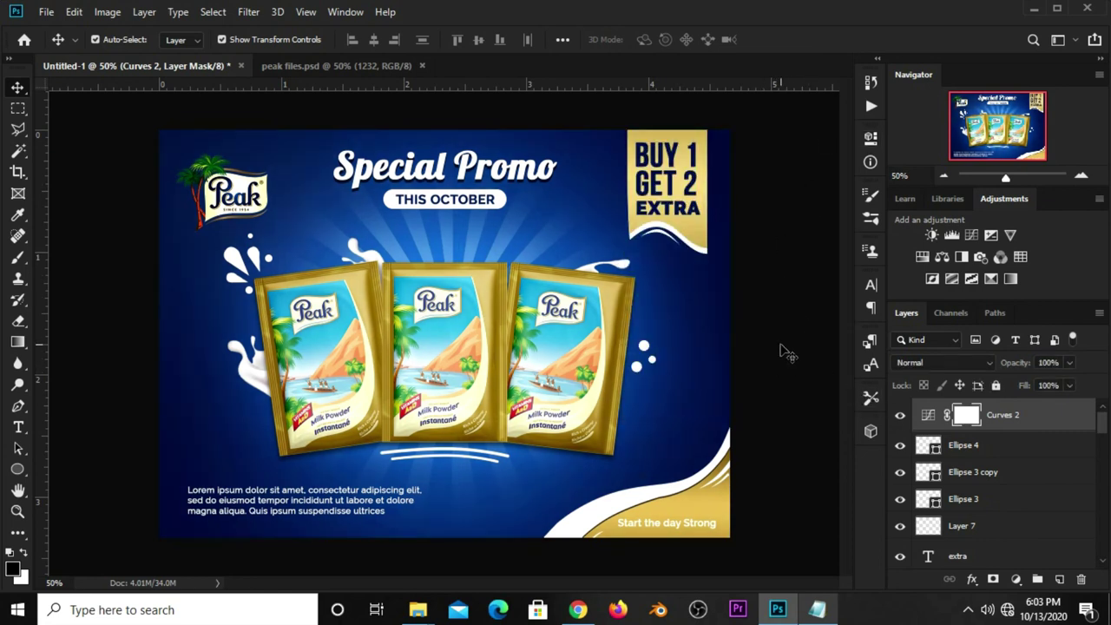
Nudge the lorem body text block down-right and widen it.
drag(261, 514, 283, 514)
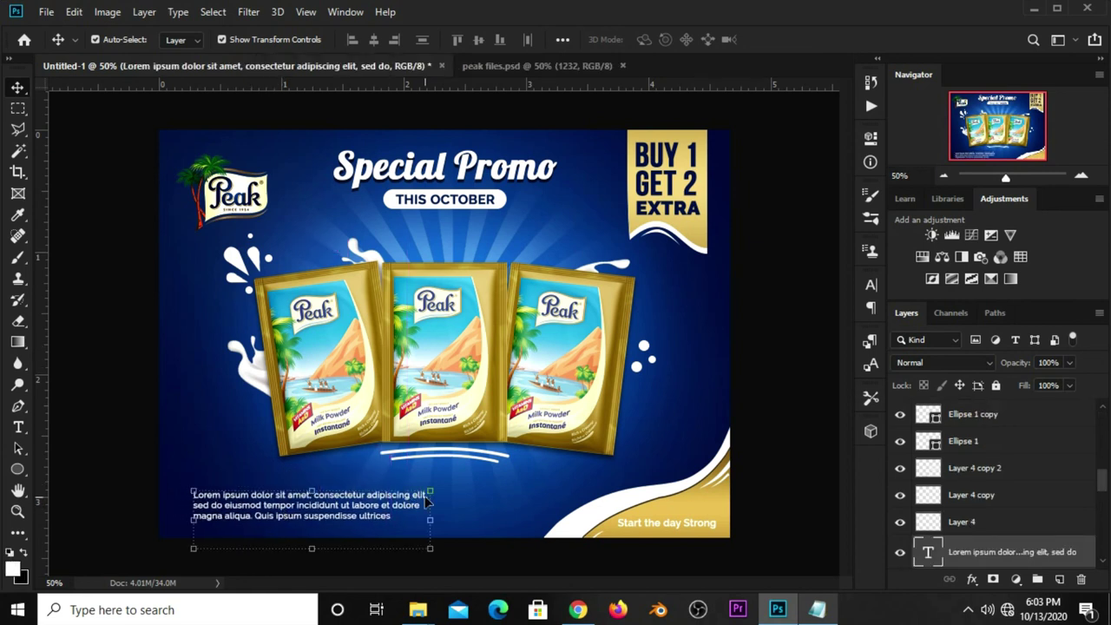
key(ctrl+t)
drag(427, 490, 435, 490)
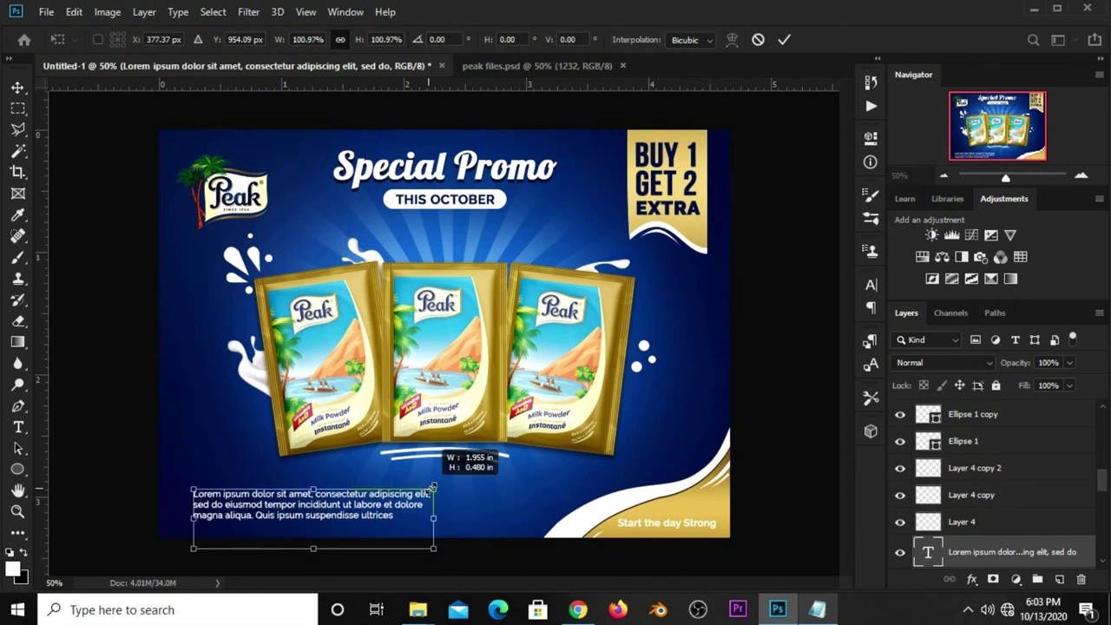
key(Return)
Move the Peak logo up, scale it smaller, and zoom the view to 50%.
click(233, 198)
drag(233, 198, 251, 206)
key(ctrl+t)
key(Return)
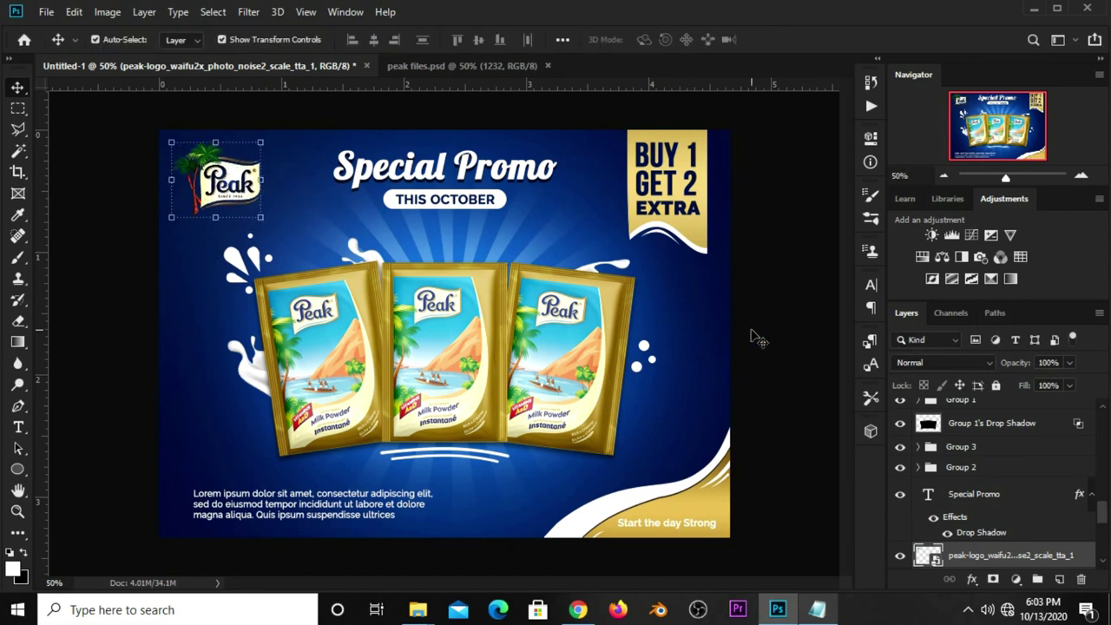
click(751, 335)
key(ctrl+0)
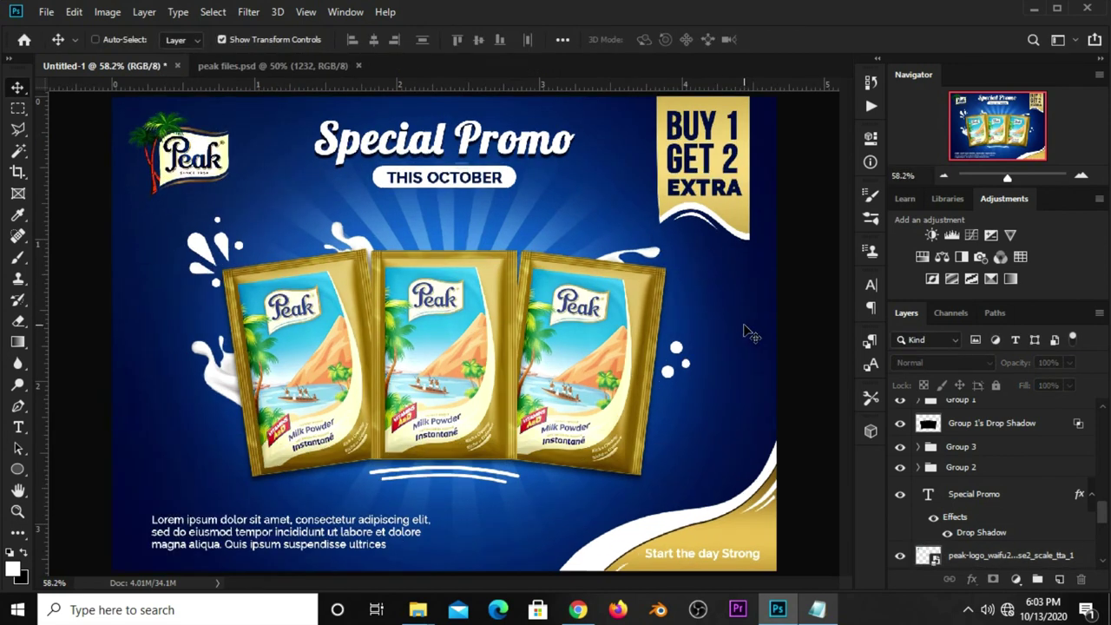
key(ctrl+minus)
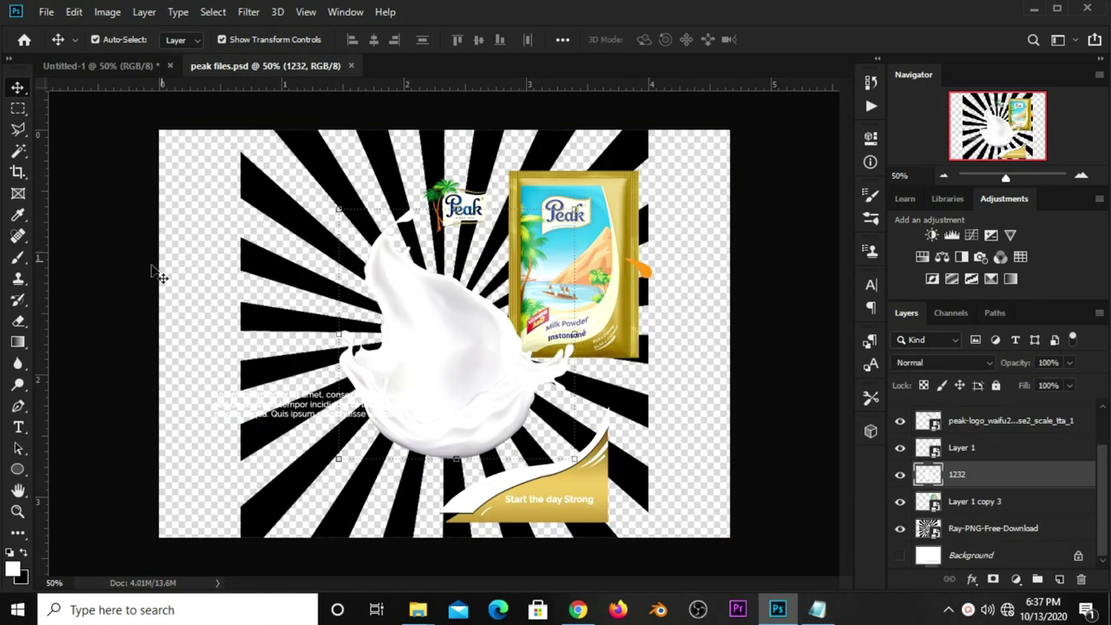
Bring the small orange splash from peak files.psd into the banner, flipped, scaled to 27.21%, below the third pack.
click(632, 288)
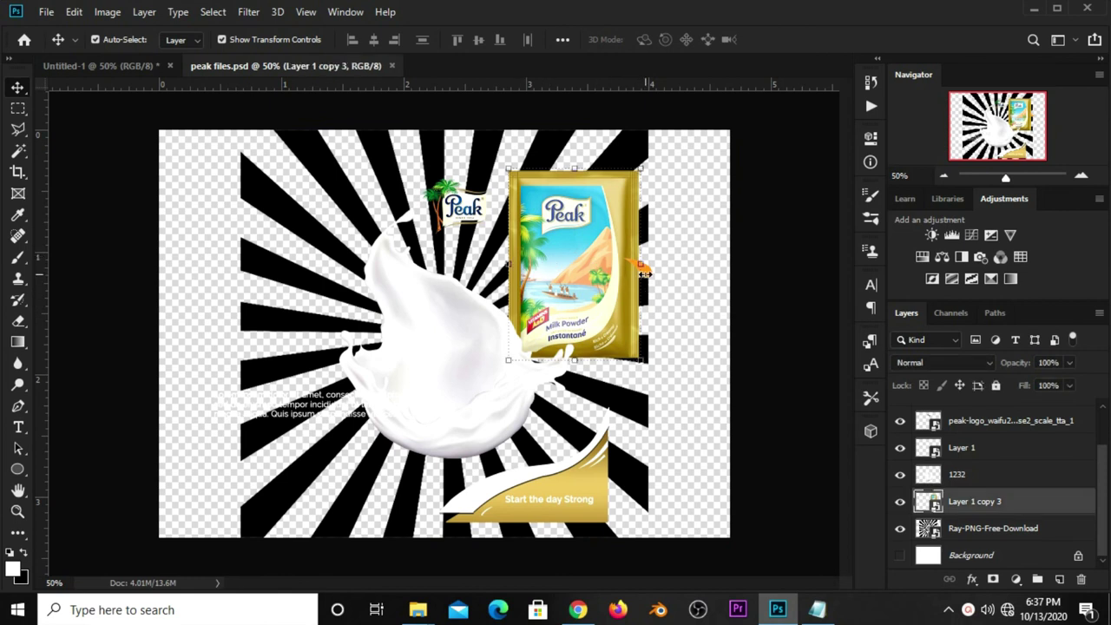
click(669, 280)
click(657, 282)
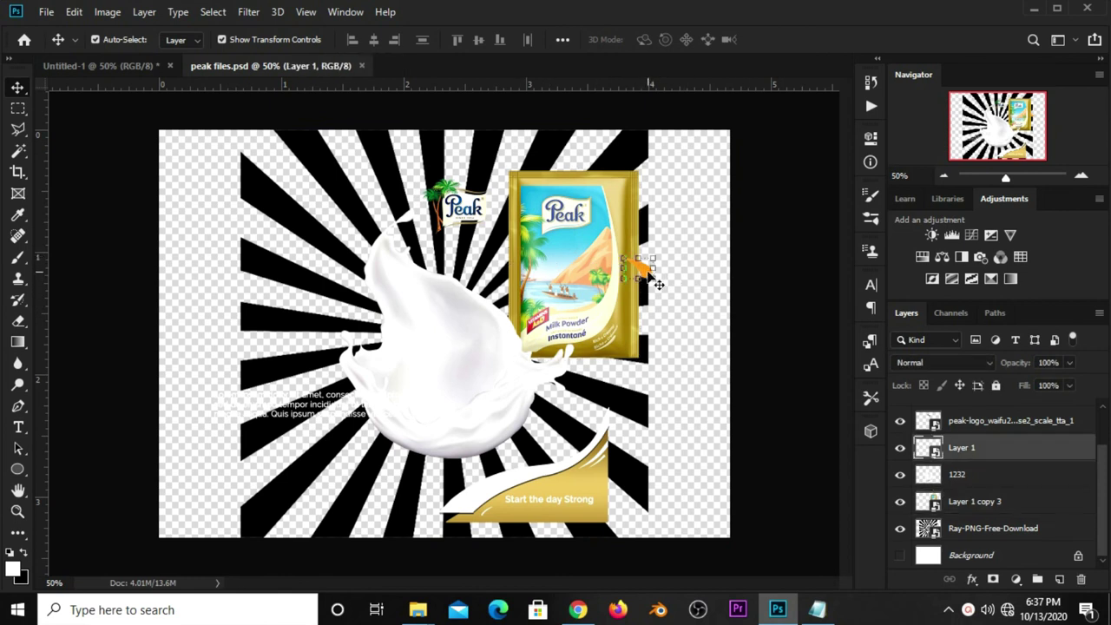
click(99, 66)
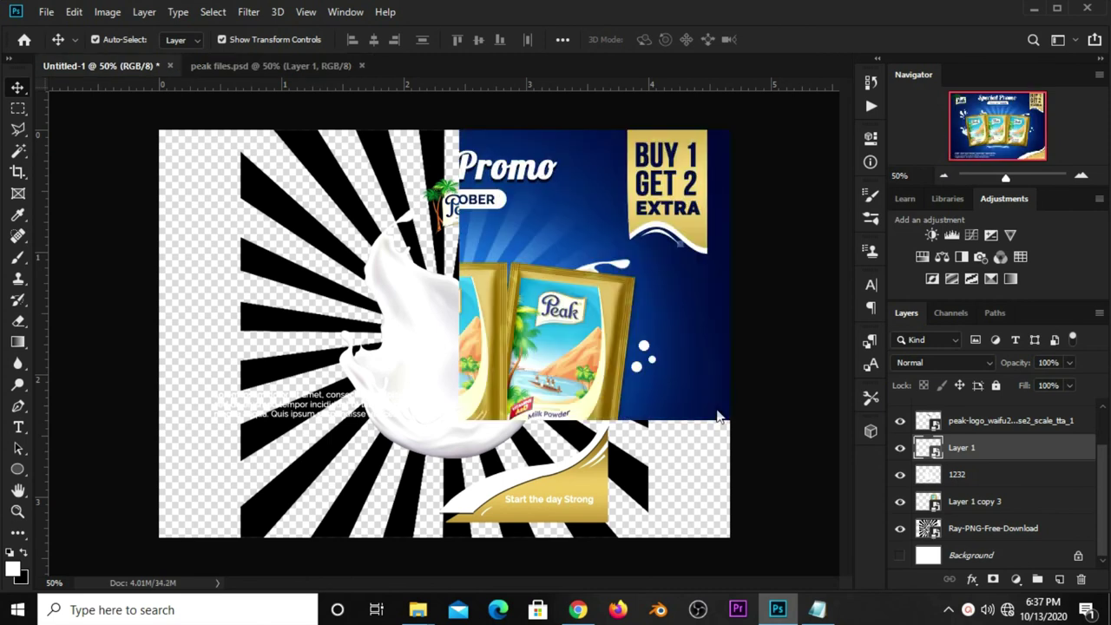
drag(637, 397, 496, 379)
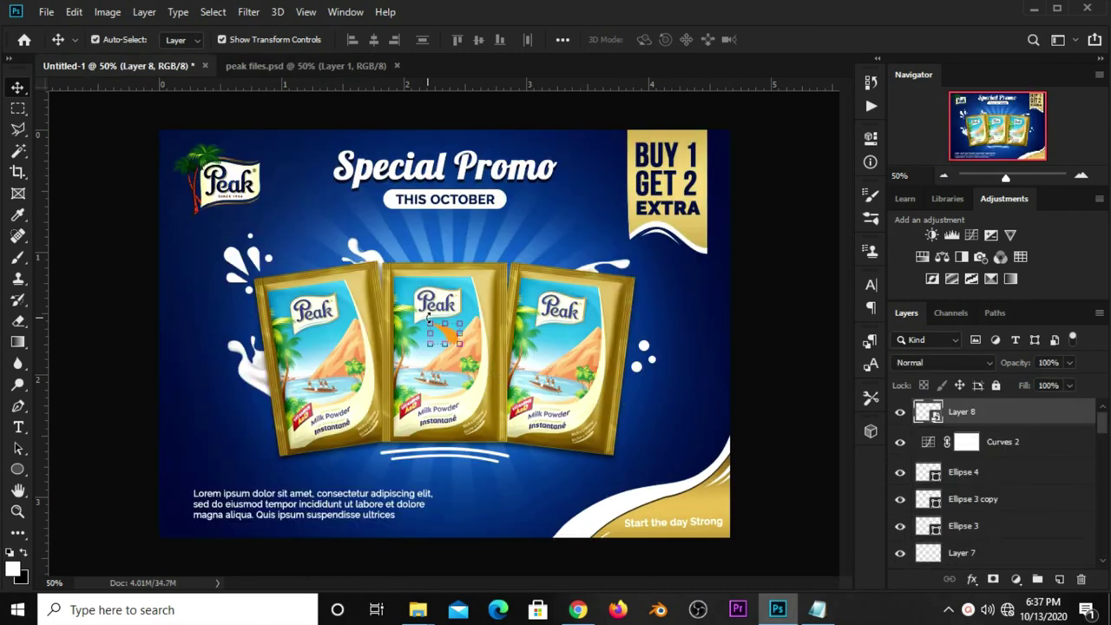
key(ctrl+t)
drag(444, 330, 646, 455)
key(Return)
Give the Layer 8 splash a white Color Overlay effect.
click(972, 579)
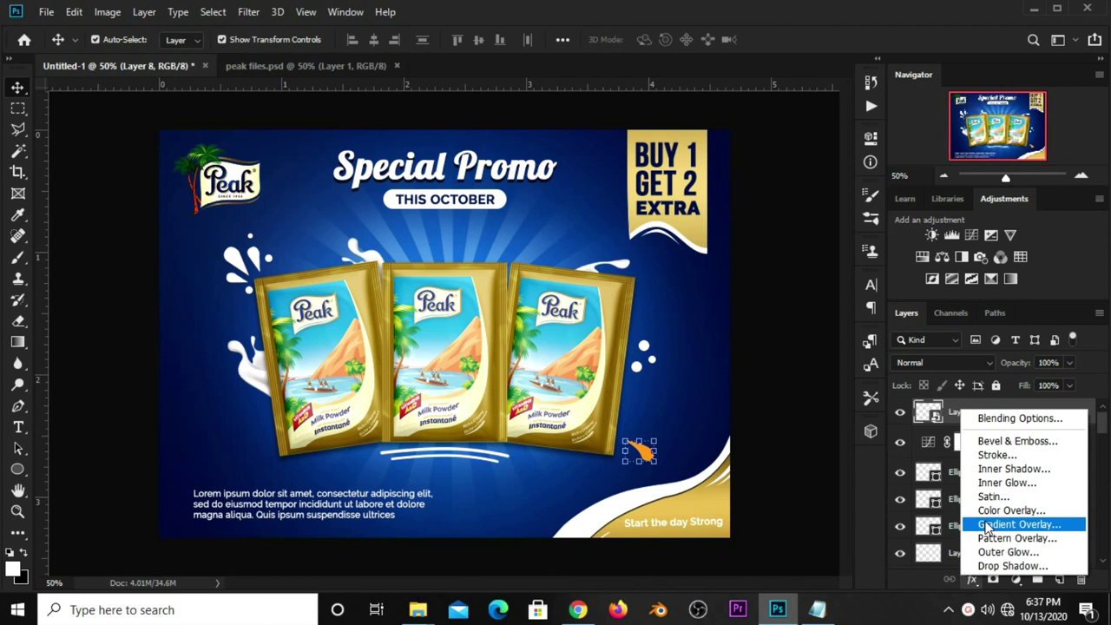
click(980, 514)
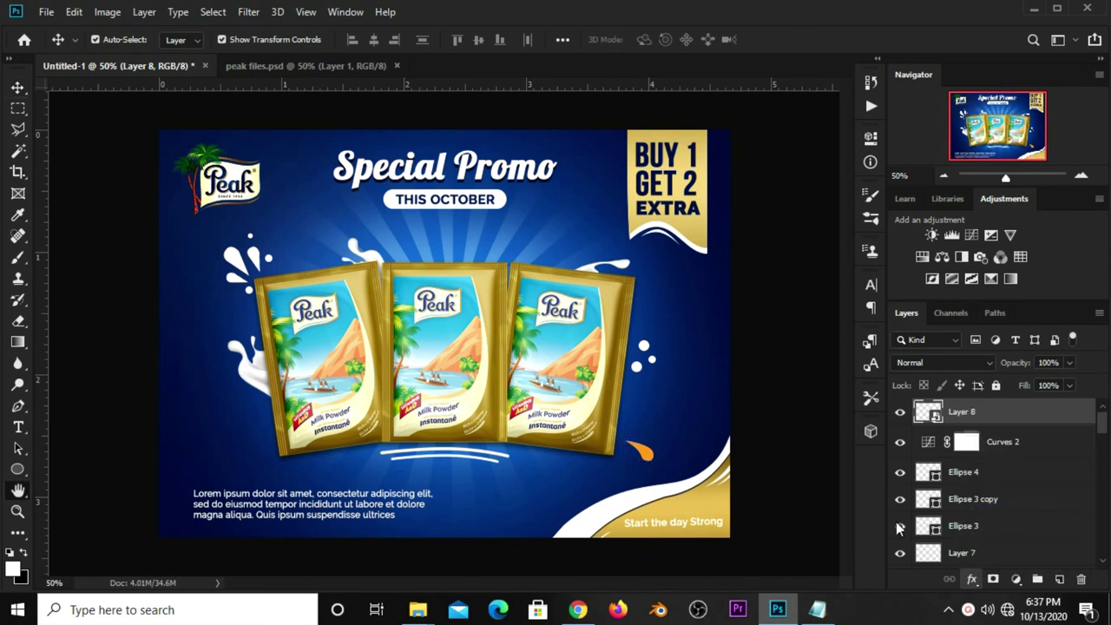
click(843, 258)
click(771, 302)
key(Return)
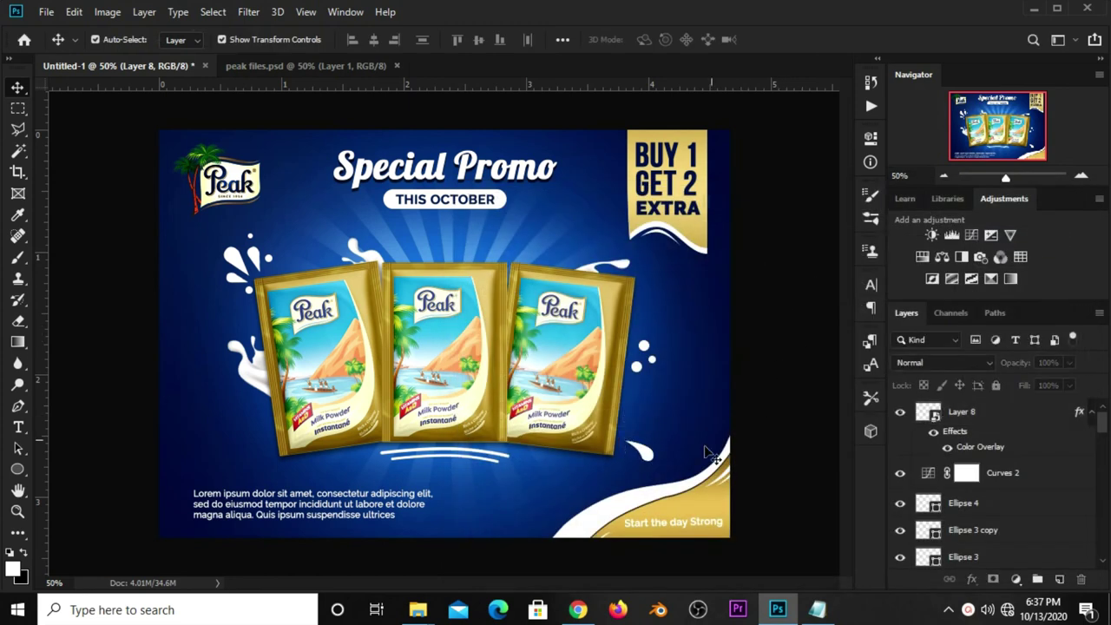
Duplicate the white splash, rotate the copy up-right of it, and shrink the original.
key(ctrl+j)
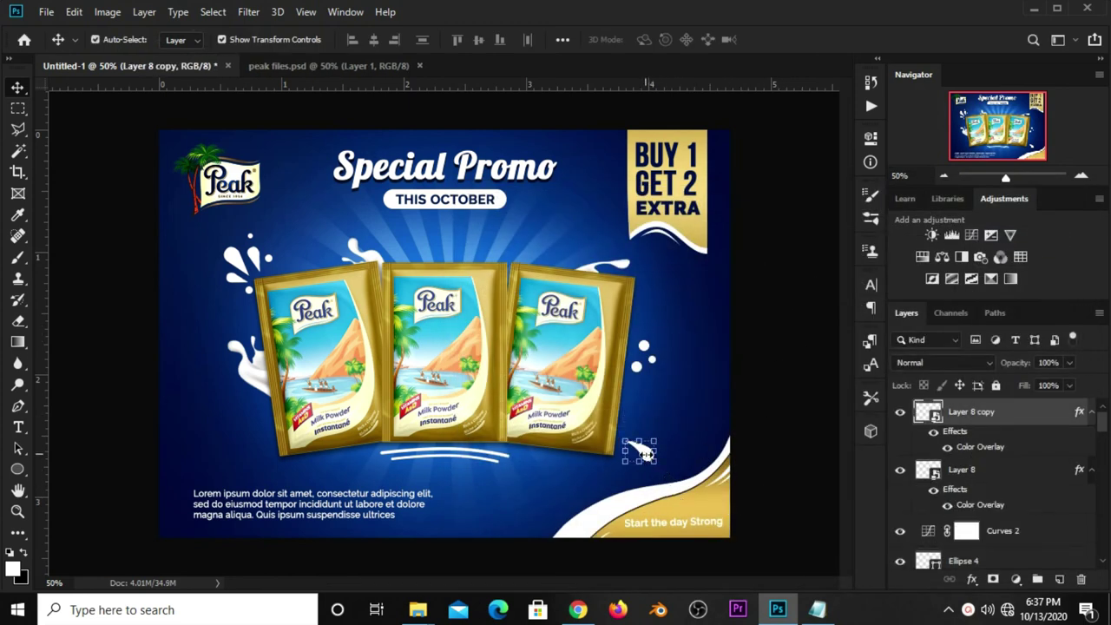
mouse_move(643, 457)
mouse_down()
mouse_move(651, 427)
mouse_move(684, 427)
mouse_move(680, 407)
mouse_up()
key(ctrl+t)
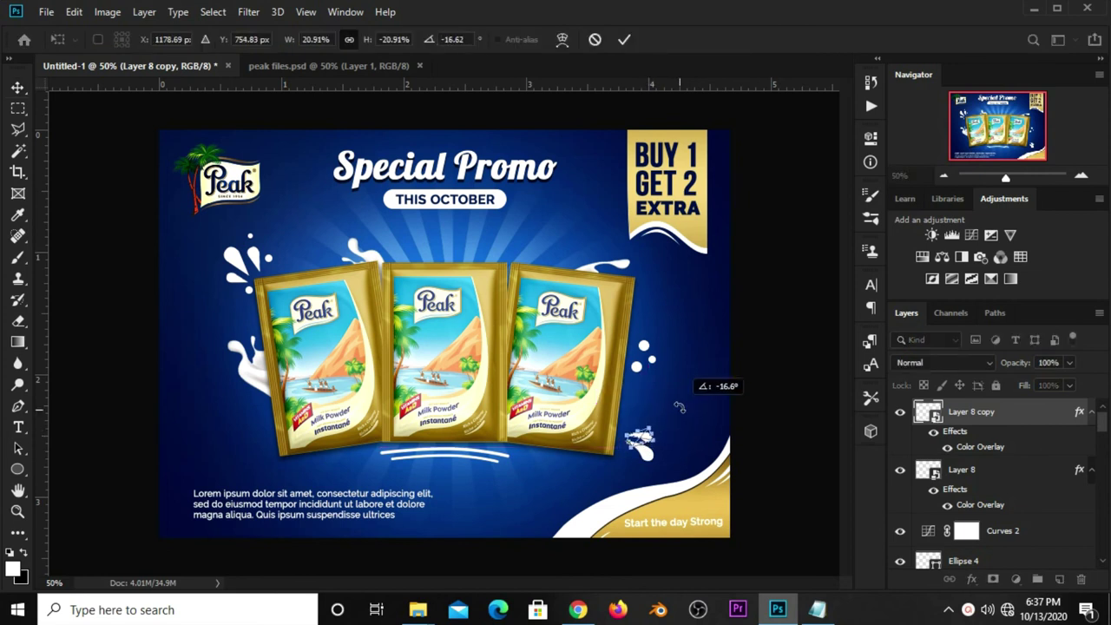
key(Return)
shift+click(960, 469)
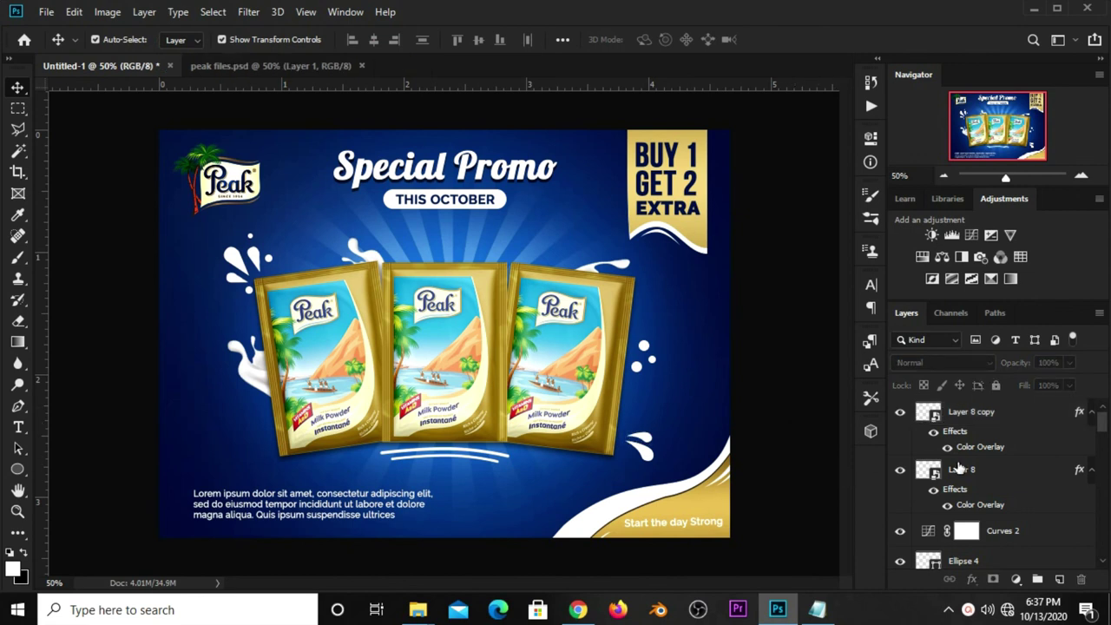
click(961, 479)
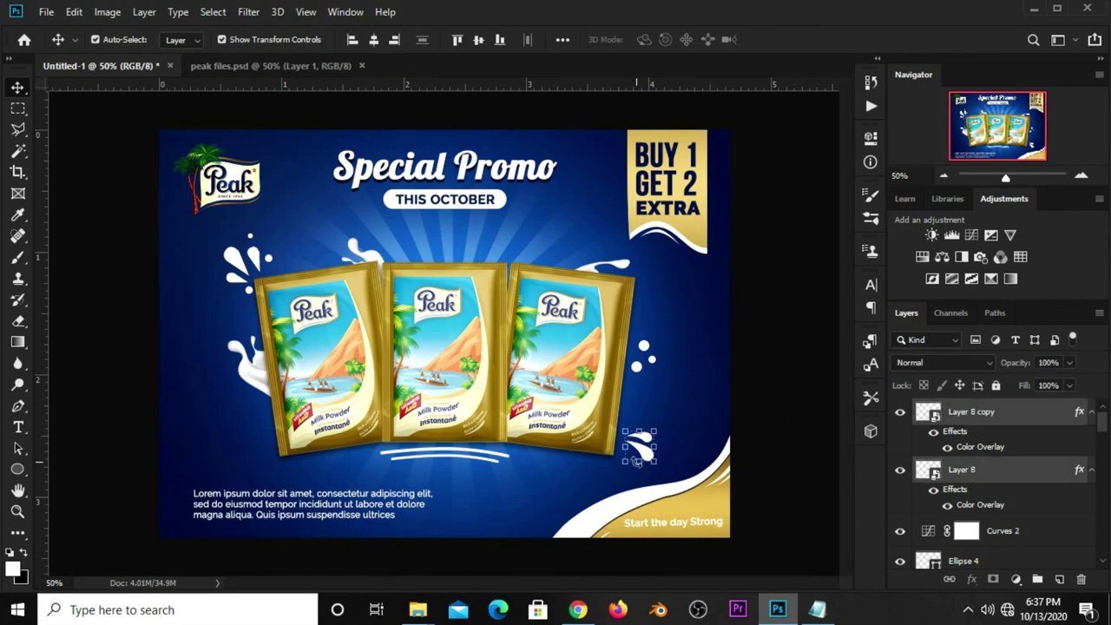
drag(655, 462, 638, 453)
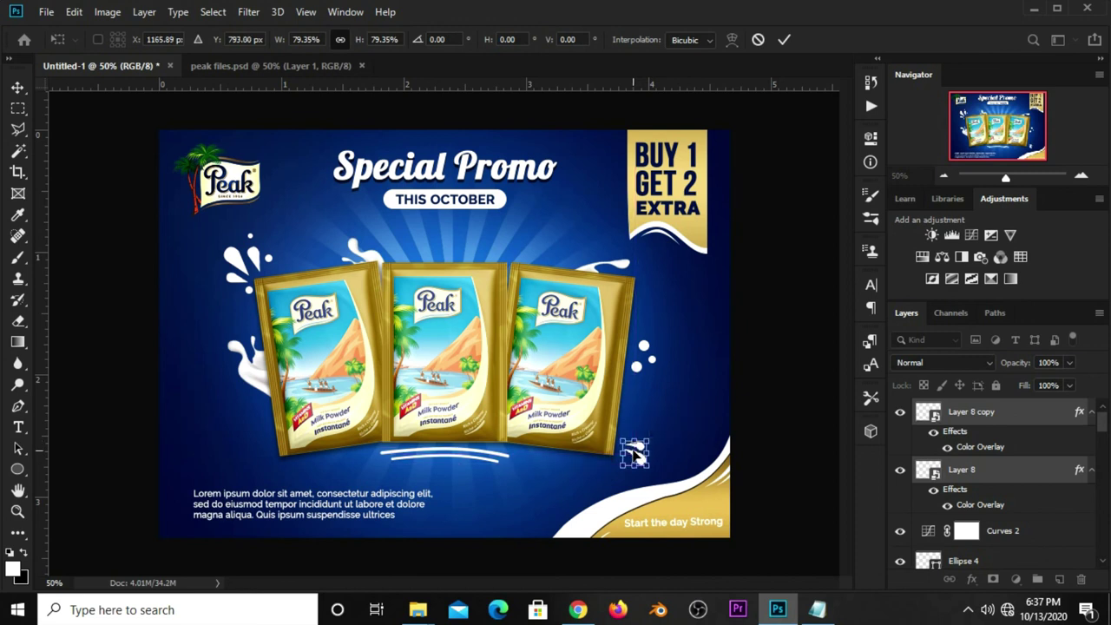
key(Return)
click(791, 466)
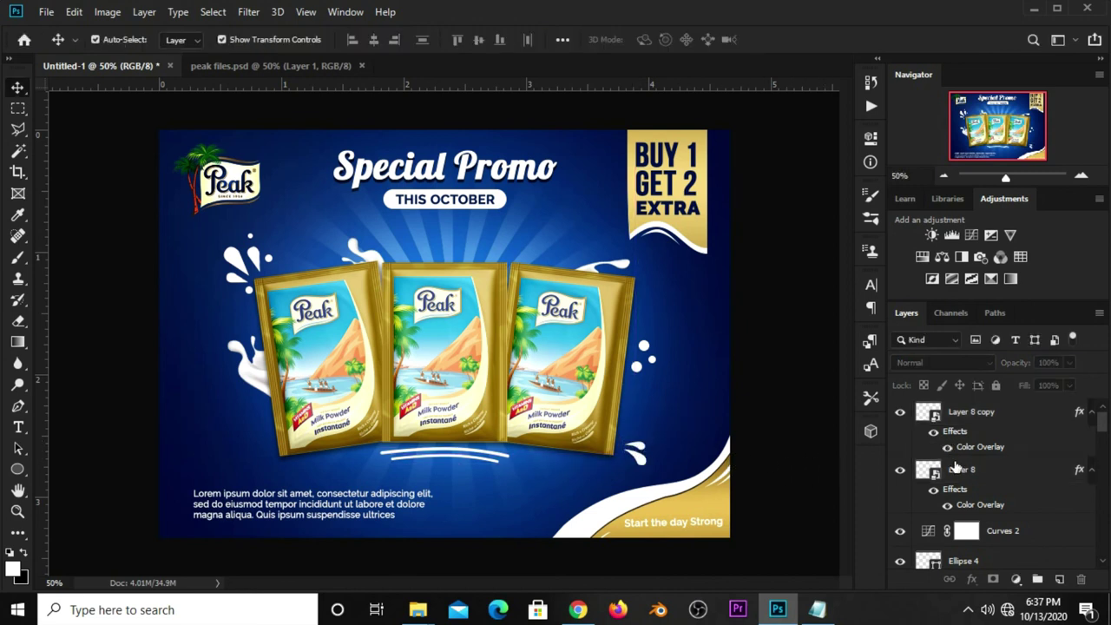
Nudge both white splashes left and rotate them slightly together.
click(955, 469)
shift+click(970, 411)
key(Left)
key(Left)
key(Left)
key(ctrl+t)
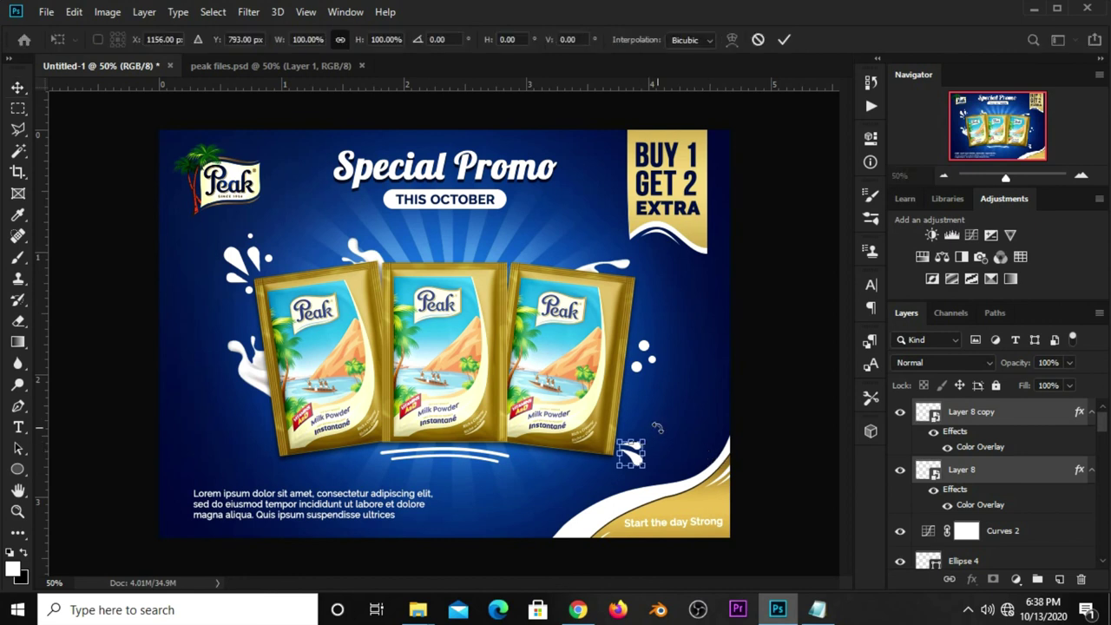
drag(658, 431, 668, 445)
key(Return)
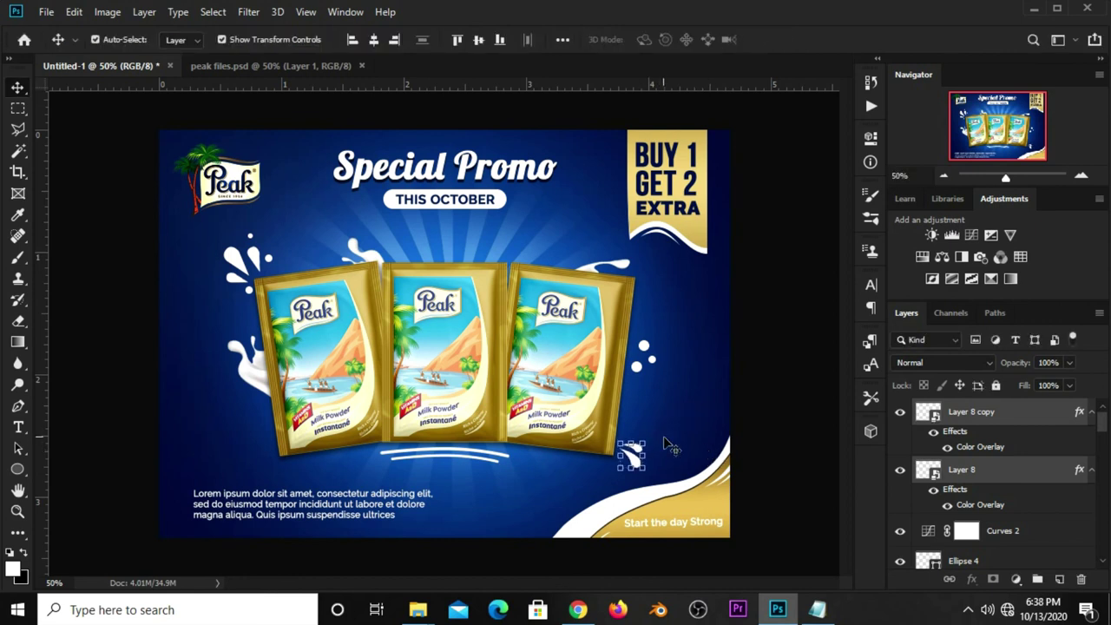
click(763, 422)
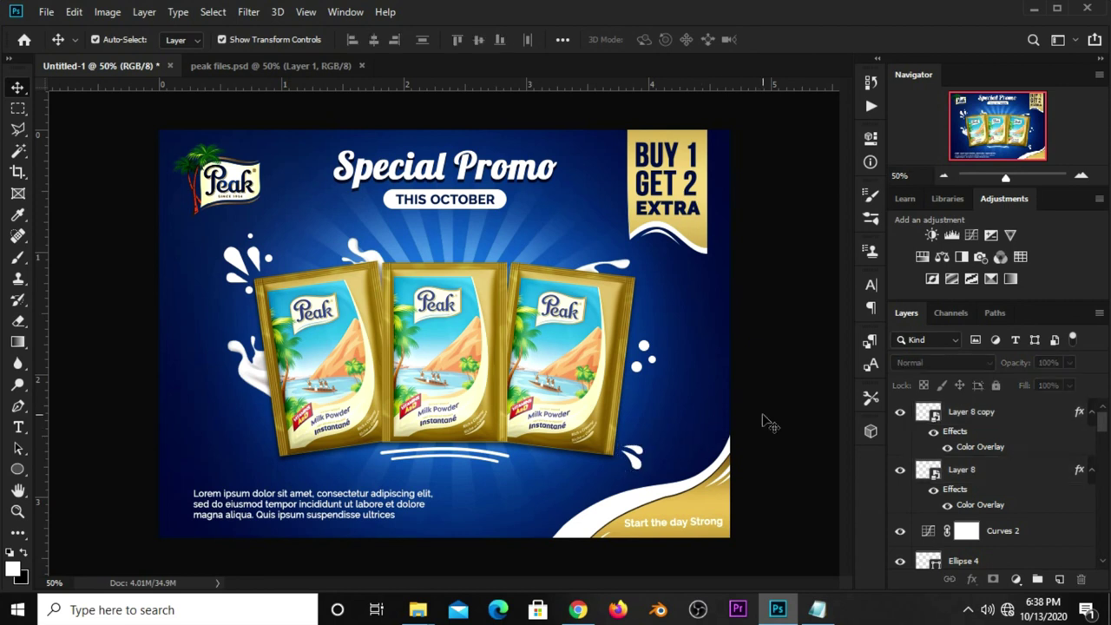